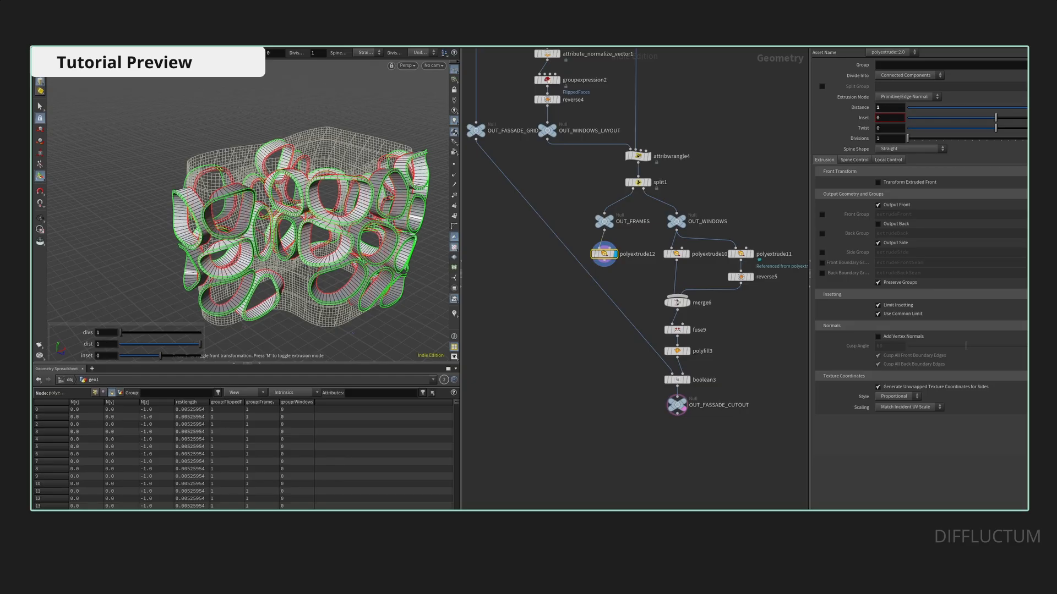
Add a Group Create node below OUT_FASSADE_MESH, place it beside normal5 and display its result
left_click_drag(330, 182, 283, 189, "alt")
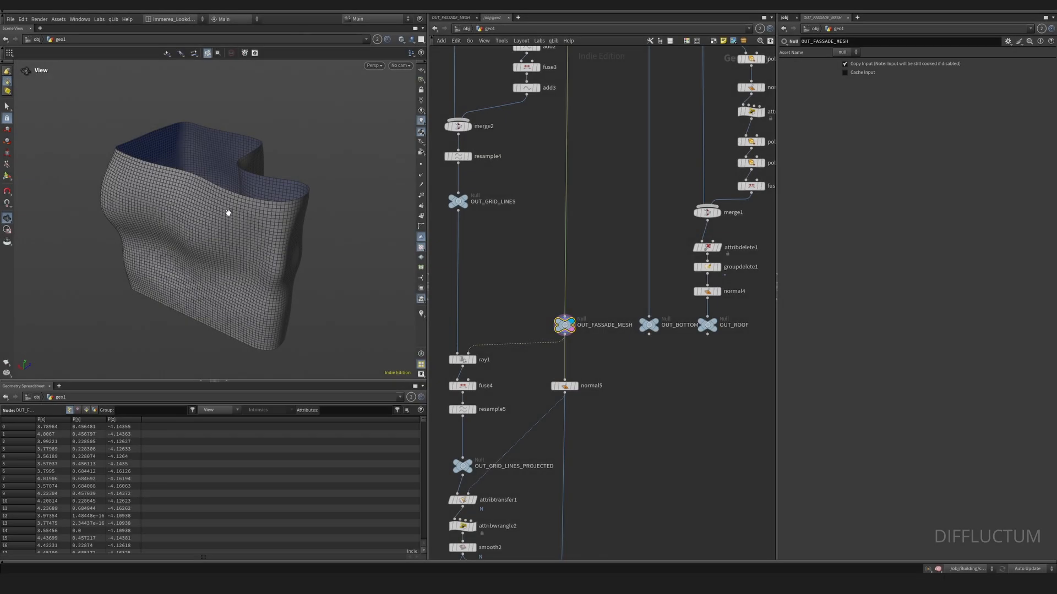
mouse_move(224, 196)
left_mouse_down()
mouse_move(248, 198)
mouse_move(192, 176)
left_mouse_up()
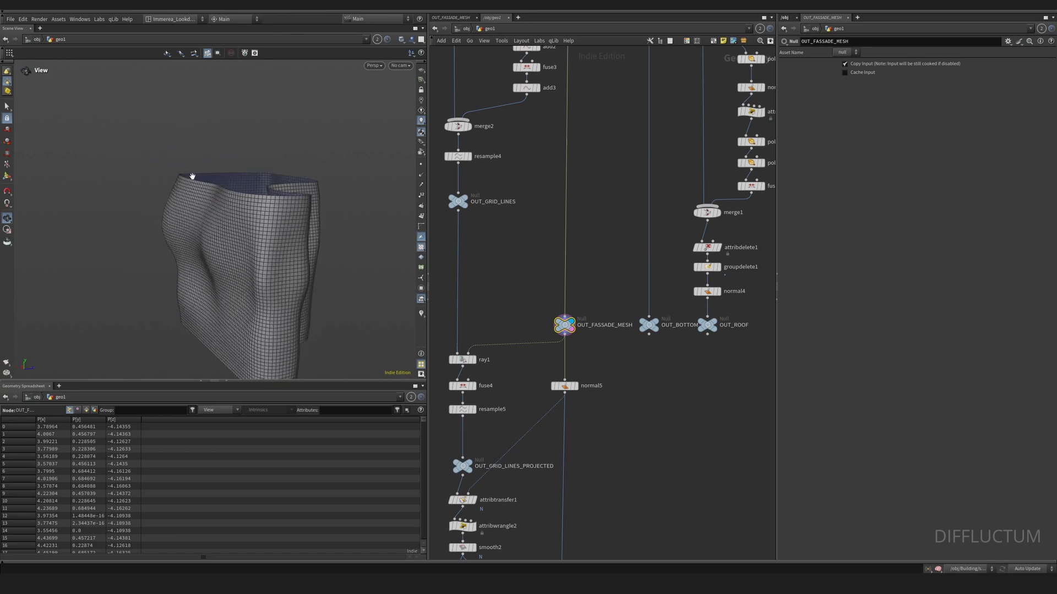
key("Tab")
type("group")
key("Return")
left_click(606, 367)
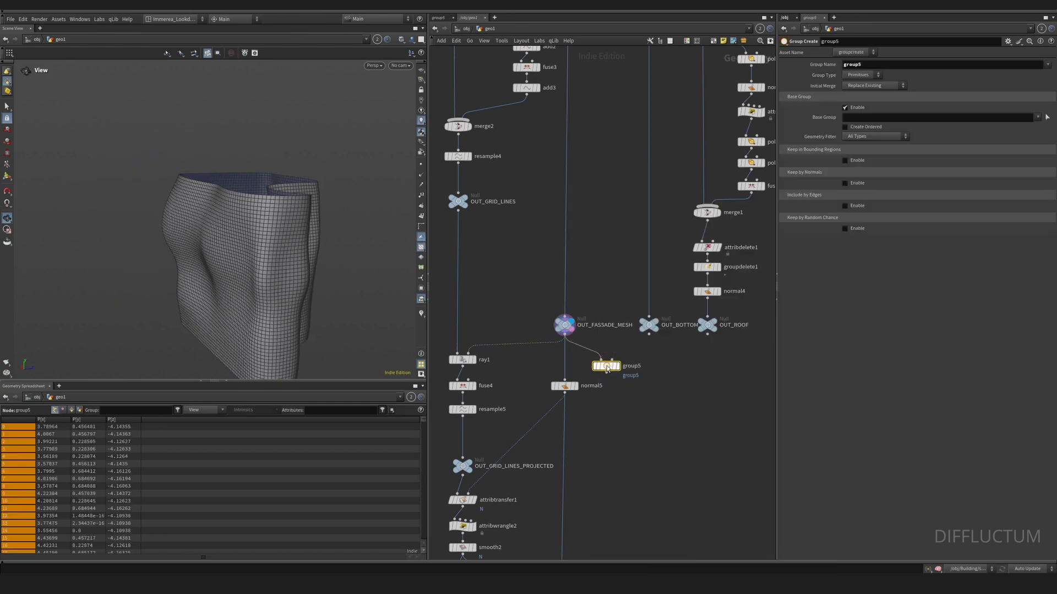
left_click_drag(606, 367, 633, 386)
left_click(646, 386)
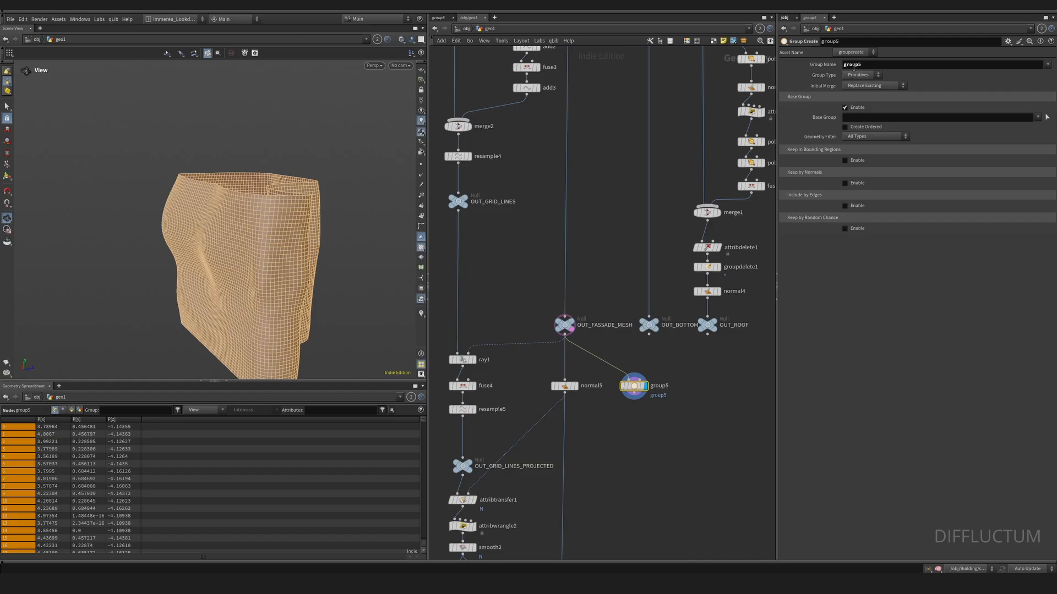
Name the new node's group seams and set its group type to Edges
double_click(856, 63)
type("seams")
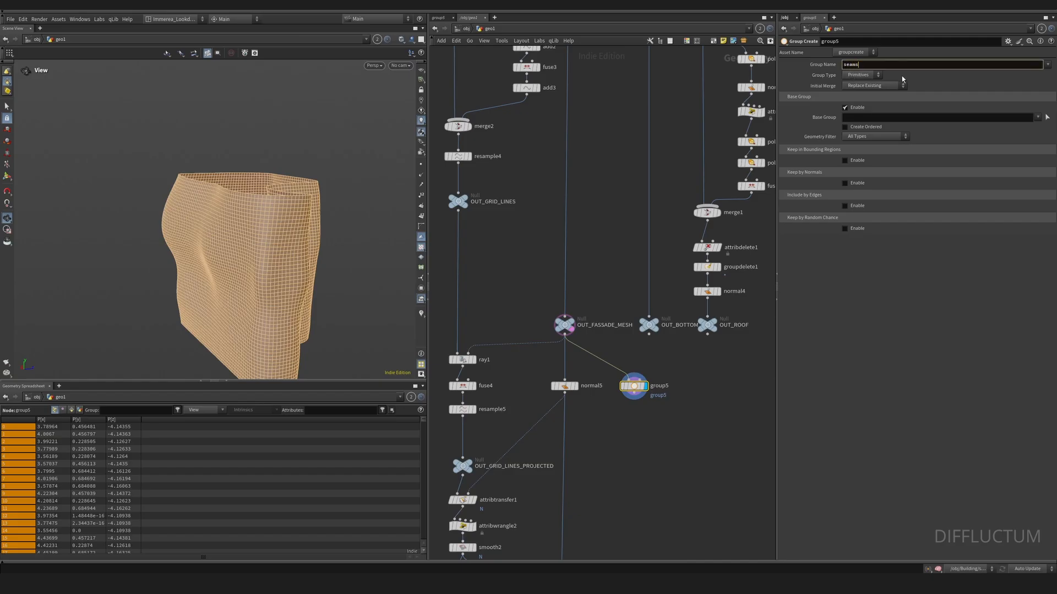
key("Return")
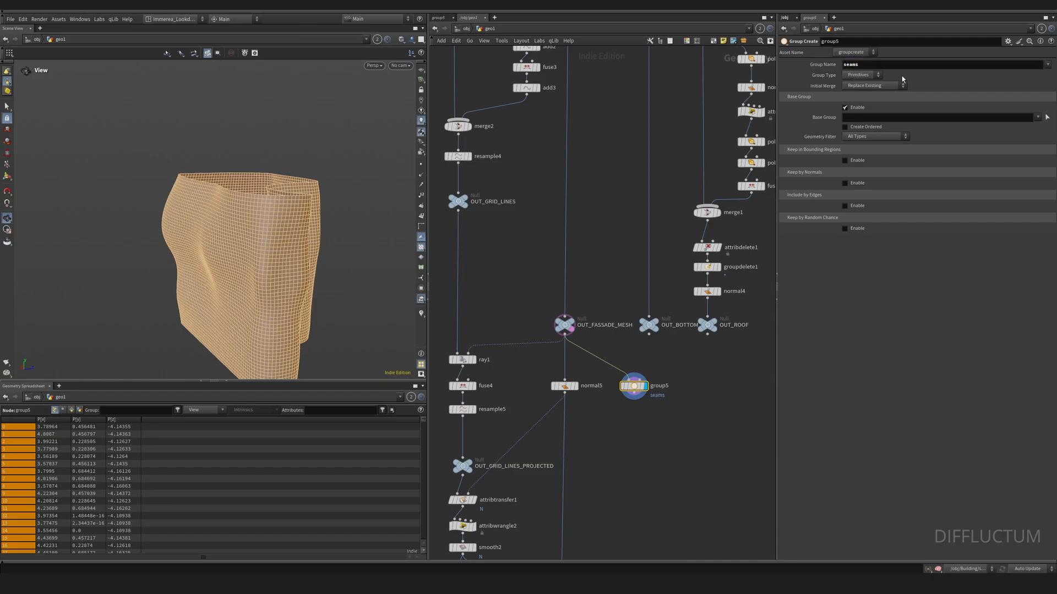
left_click(860, 78)
left_click(853, 100)
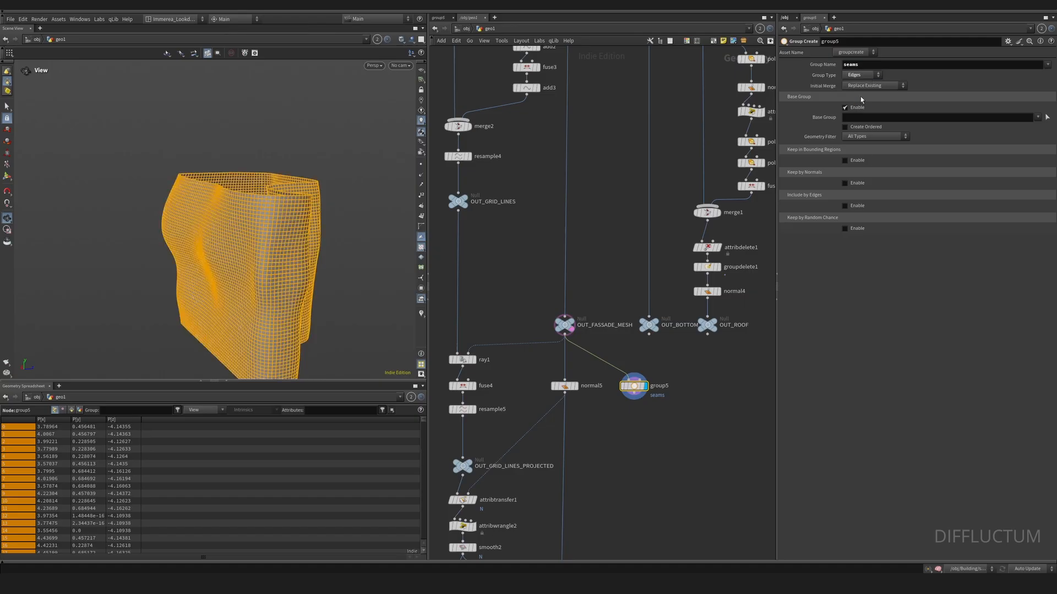
Disable the base group and include only unshared edges in the seams group
left_click(846, 108)
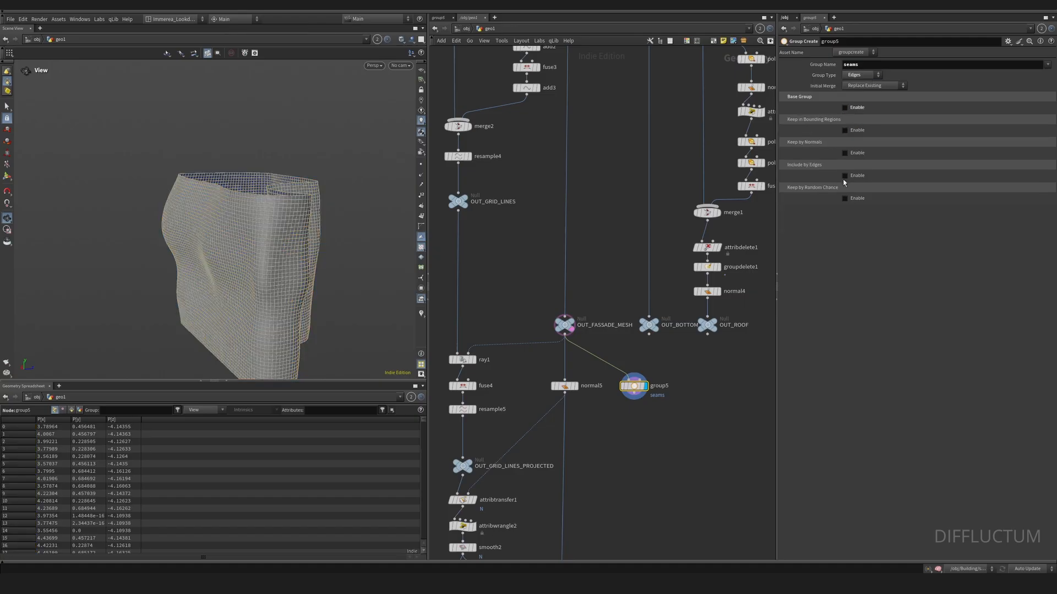
left_click(845, 176)
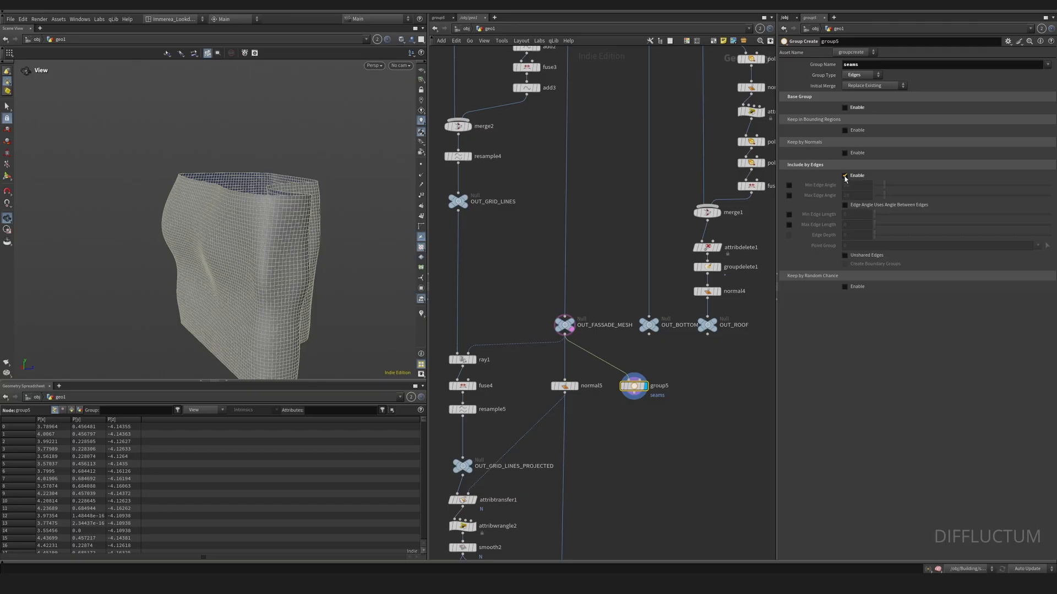
left_click(845, 256)
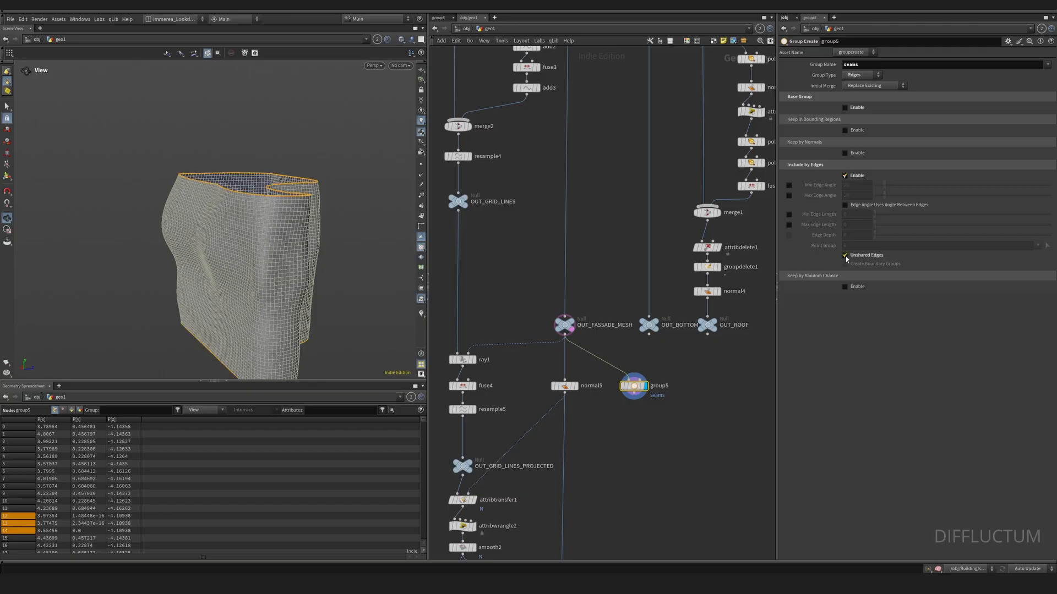
Add a second Group Create node directly below group5 and display its result
scroll(302, 246, "down", 2)
middle_click_drag(301, 245, 297, 215)
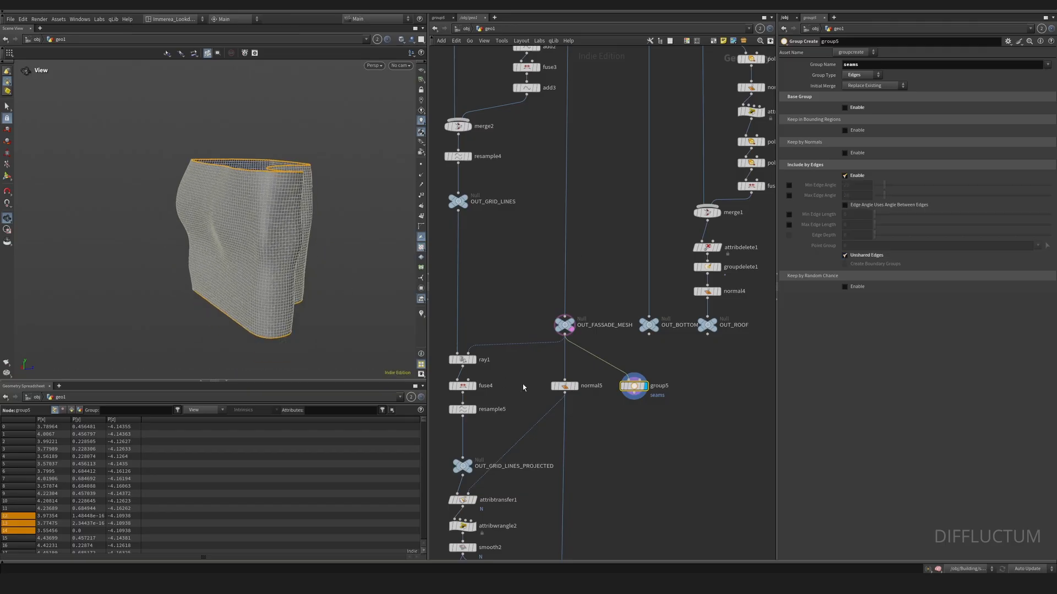
key("Tab")
type("g")
key("BackSpace")
type("group")
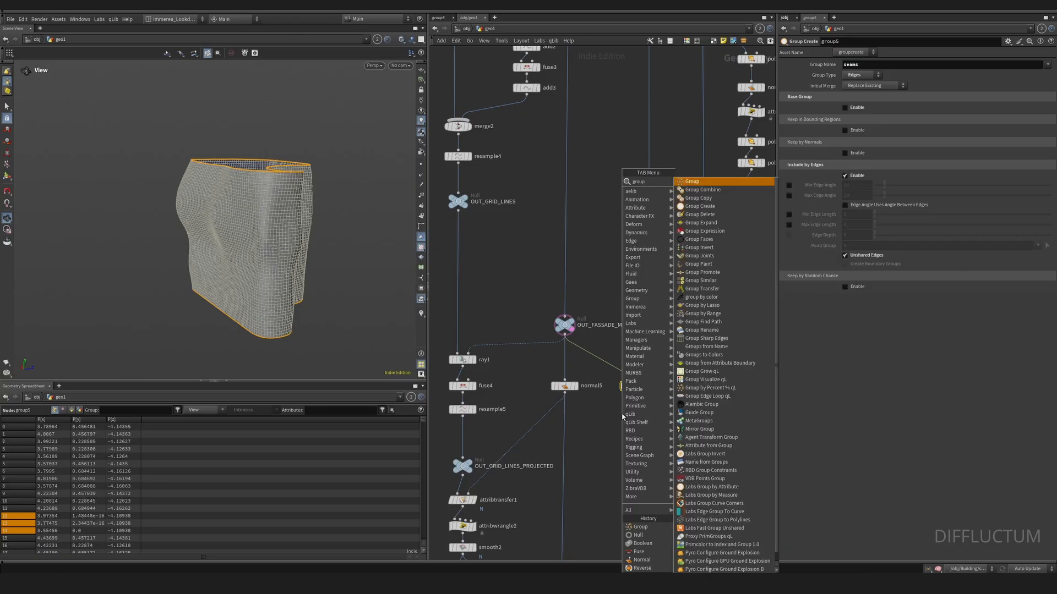
key("Return")
left_click(633, 417)
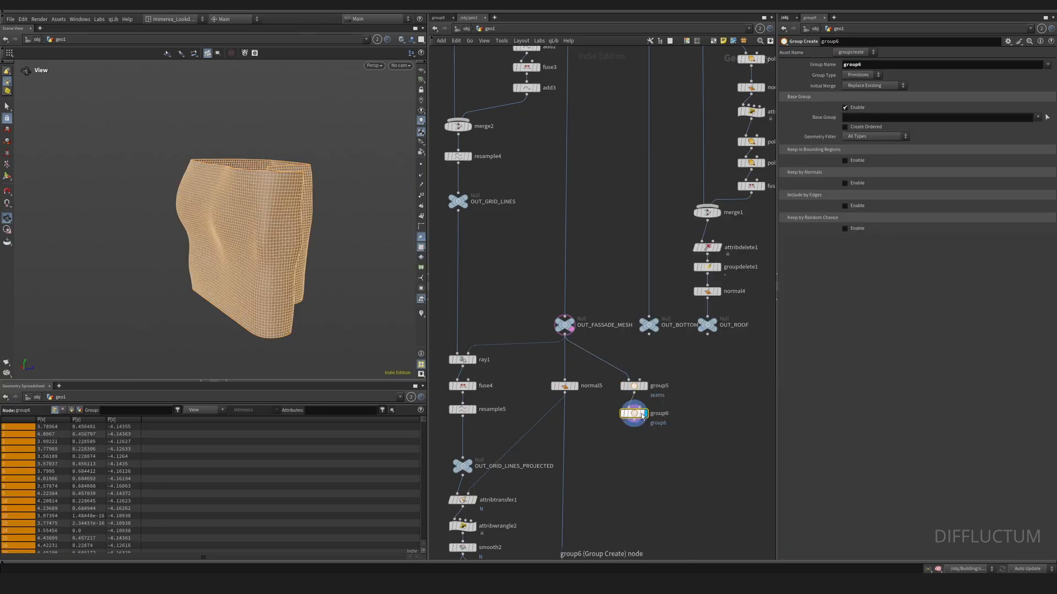
Set the second group node to Edges, name its group seams, and set the initial merge to Union with Existing
left_click(860, 75)
left_click(857, 86)
left_click(841, 65)
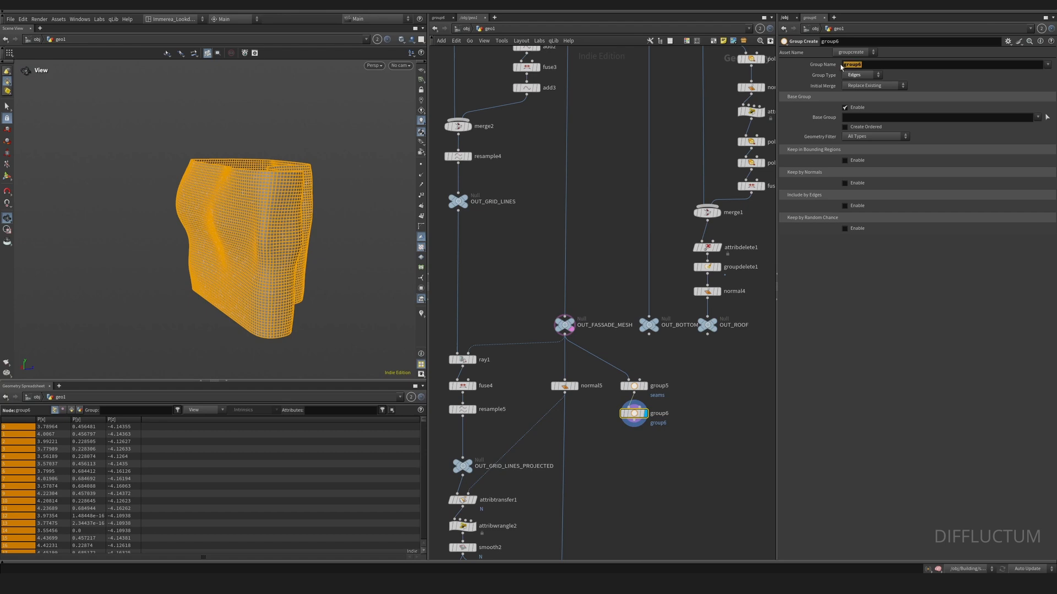
key("BackSpace")
type("seams")
key("Return")
left_click(877, 87)
left_click(873, 104)
Pick one full vertical edge loop on the facade mesh as the base group of group6
left_click(1045, 117)
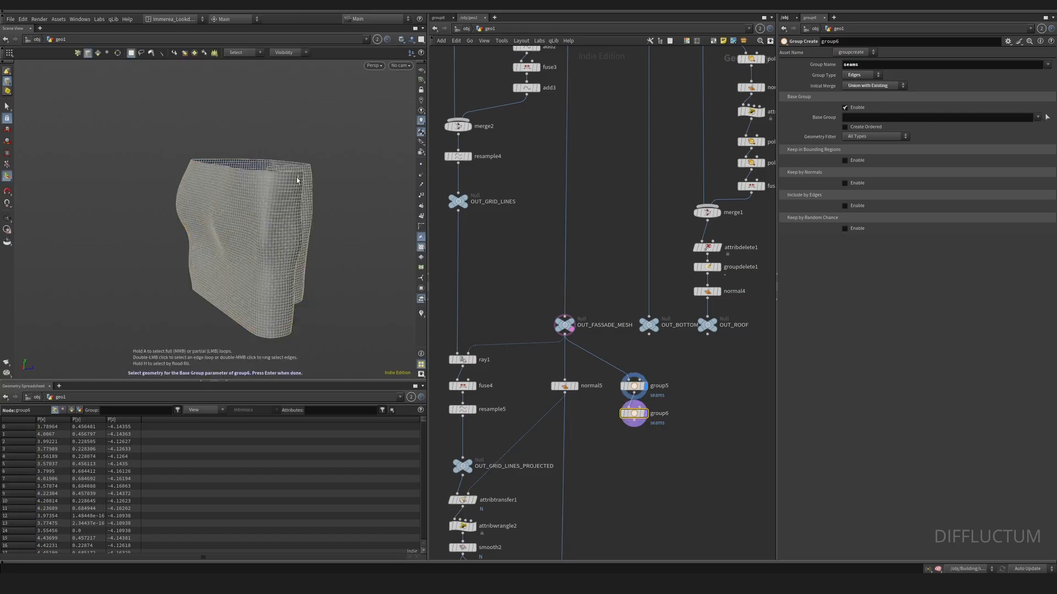
scroll(297, 180, "up", 4)
left_click_drag(297, 180, 242, 132, "alt")
double_click(233, 88)
key("Return")
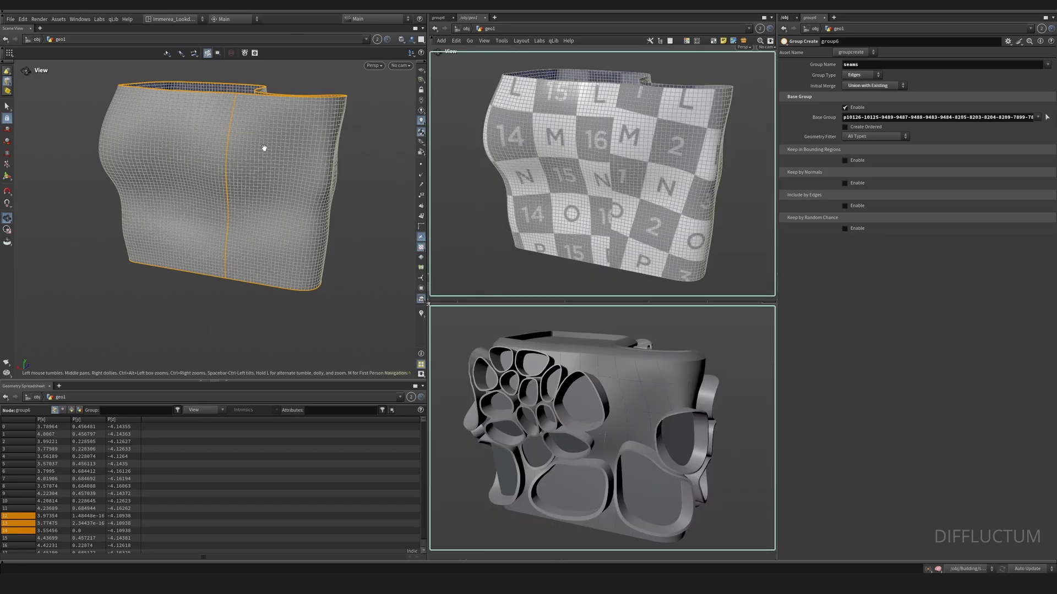
Add a UV Flatten node below group6 and use the seams group as its flattening seams
key("Tab")
type("uv")
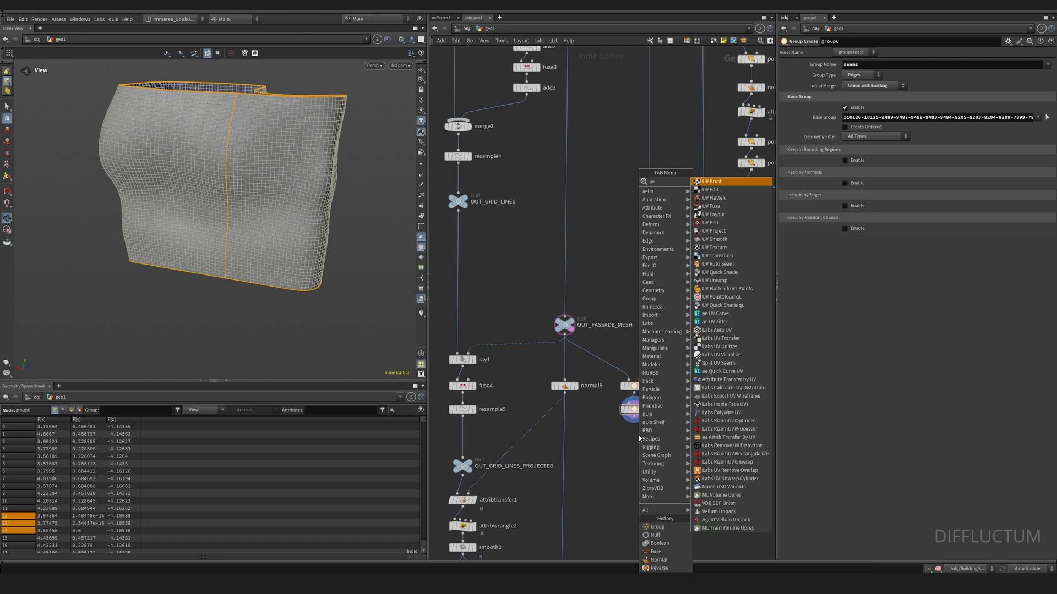
type("fl")
key("Return")
left_click(636, 440)
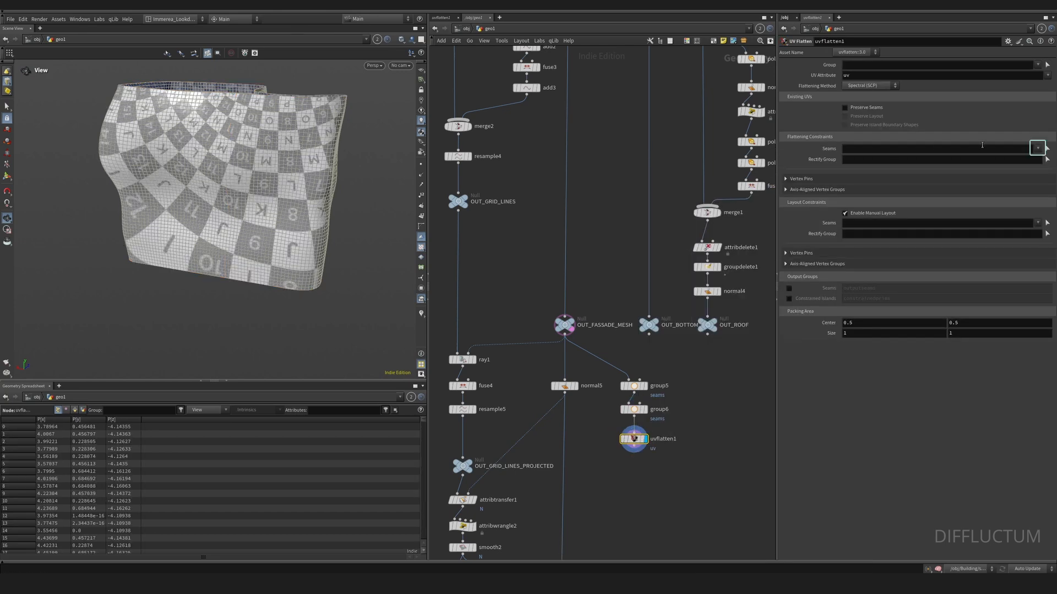
left_click(1037, 149)
left_click(1041, 158)
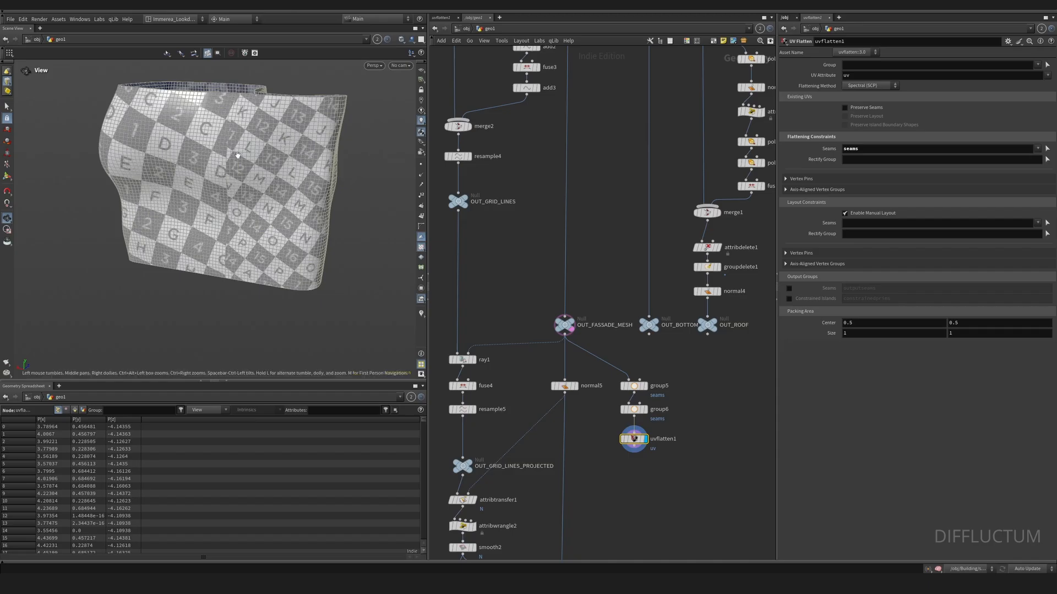
Disable manual layout on the UV Flatten node and set the flattening method to Angle-Based (ABF)
scroll(220, 148, "up", 5)
scroll(224, 251, "down", 5)
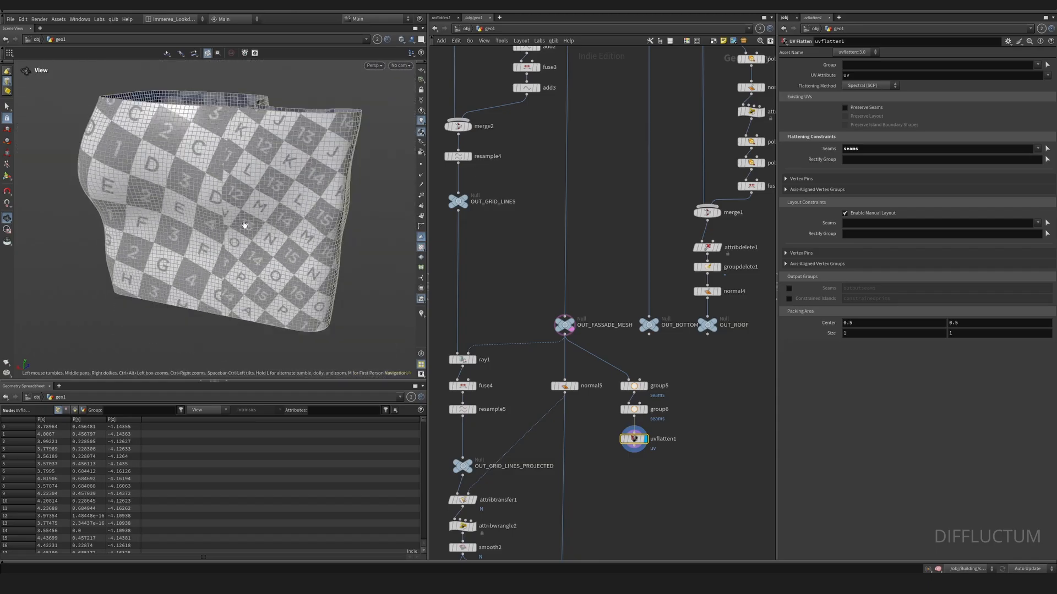
left_click(845, 213)
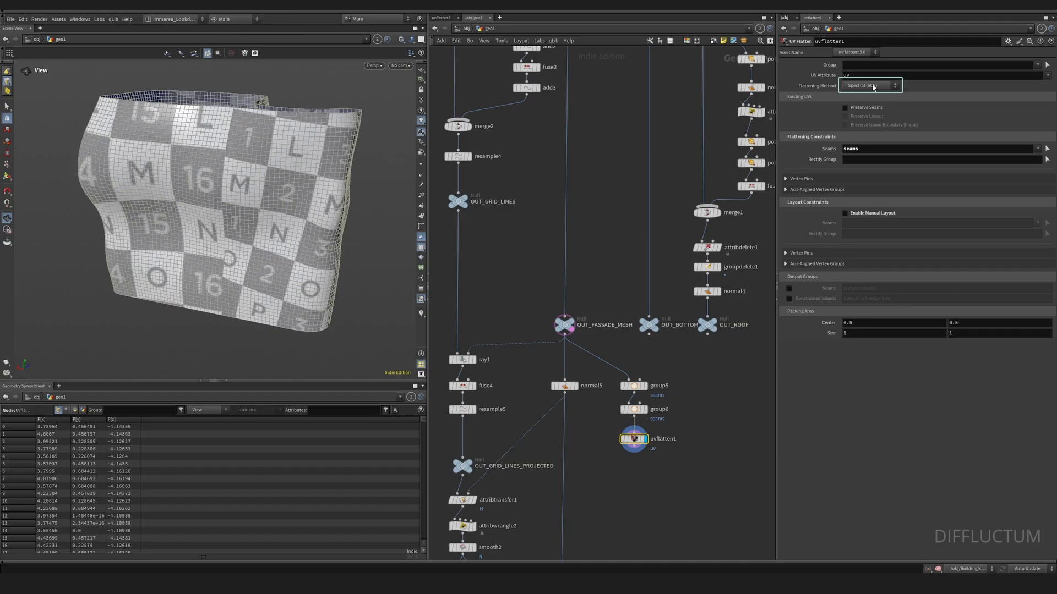
left_click(869, 86)
left_click(860, 103)
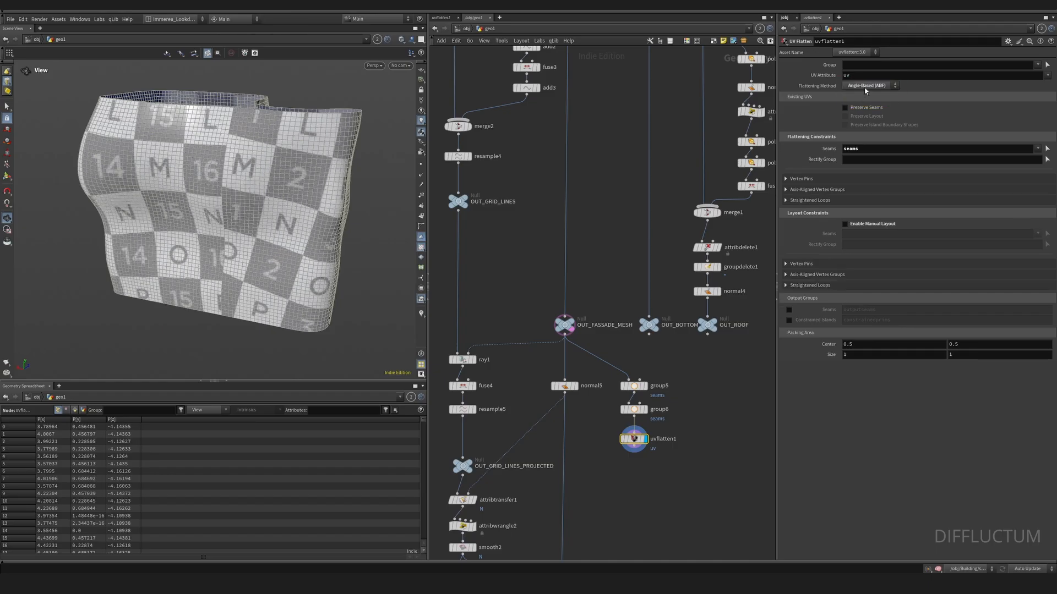
Split the scene view into two stacked views and show the UV viewport in the lower one
left_click_drag(385, 195, 155, 232)
left_click_drag(155, 232, 157, 240)
left_click(421, 40)
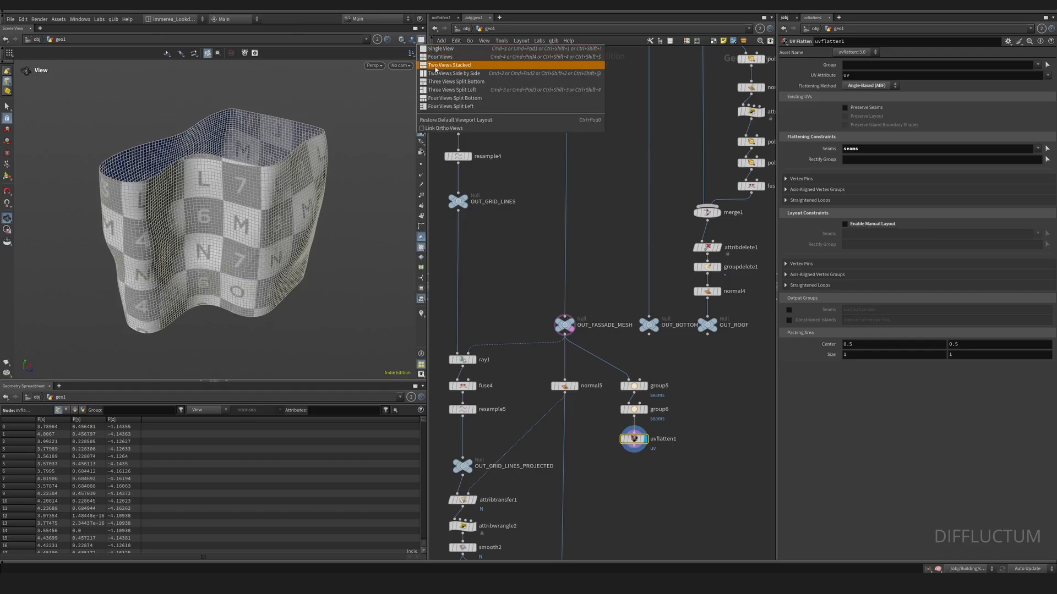
left_click(434, 65)
left_click(375, 226)
mouse_move(393, 244)
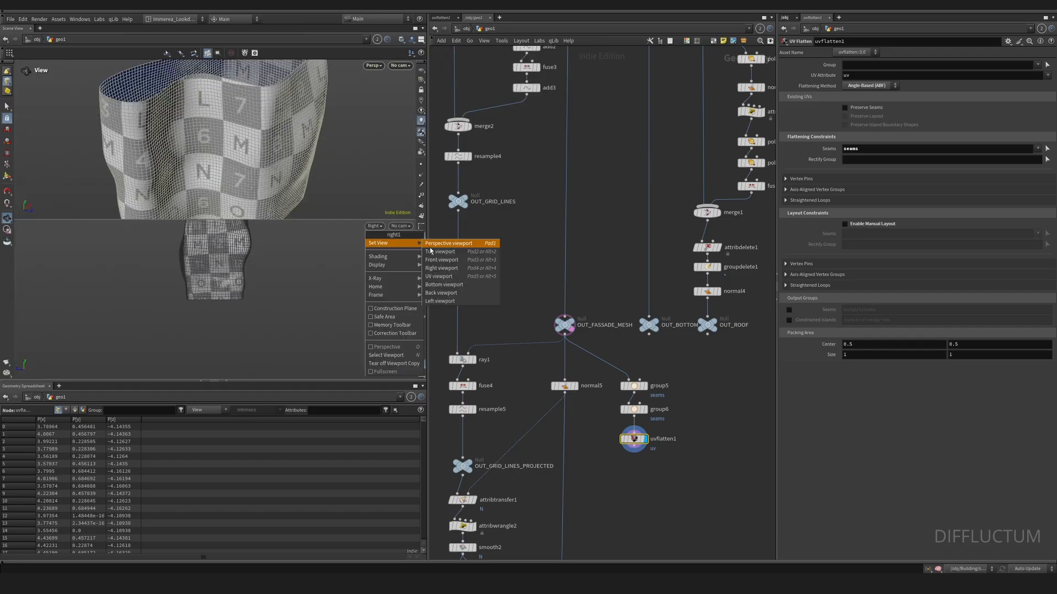
left_click(439, 278)
Examine the flattened UV island against the textured facade mesh, listing the vertex attributes in the geometry spreadsheet
right_click_drag(325, 286, 308, 278)
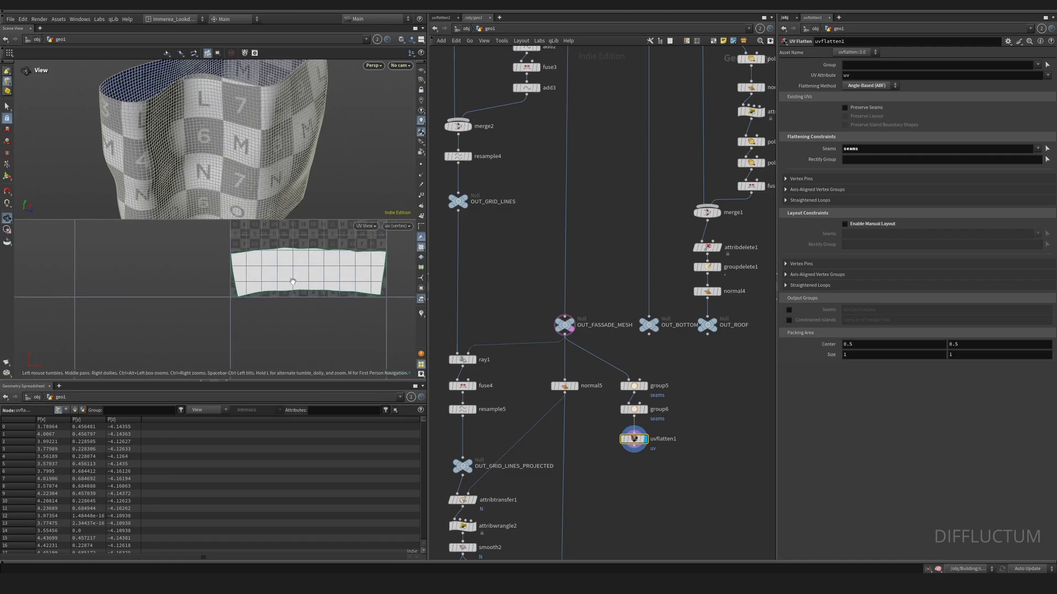
middle_click_drag(308, 278, 247, 341)
right_click_drag(275, 333, 306, 325)
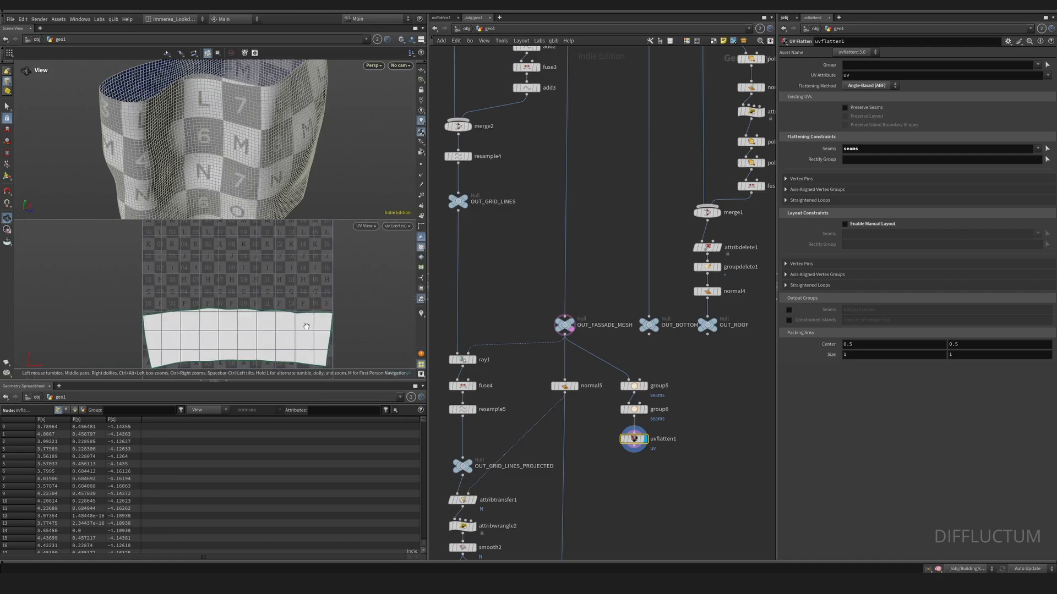
right_click_drag(265, 177, 225, 180)
middle_click_drag(225, 179, 245, 200)
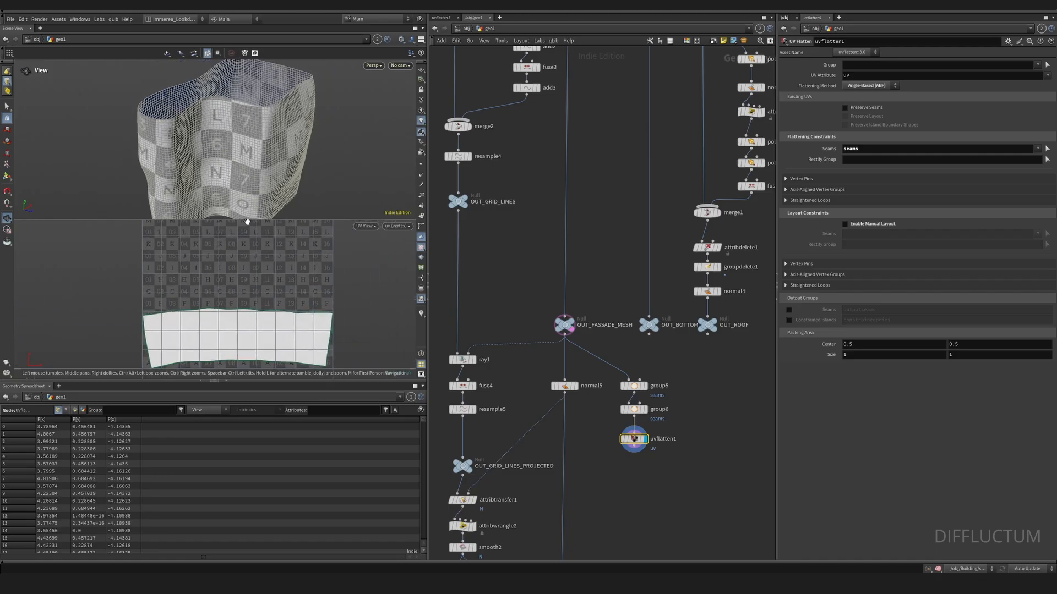
left_click_drag(256, 184, 264, 143)
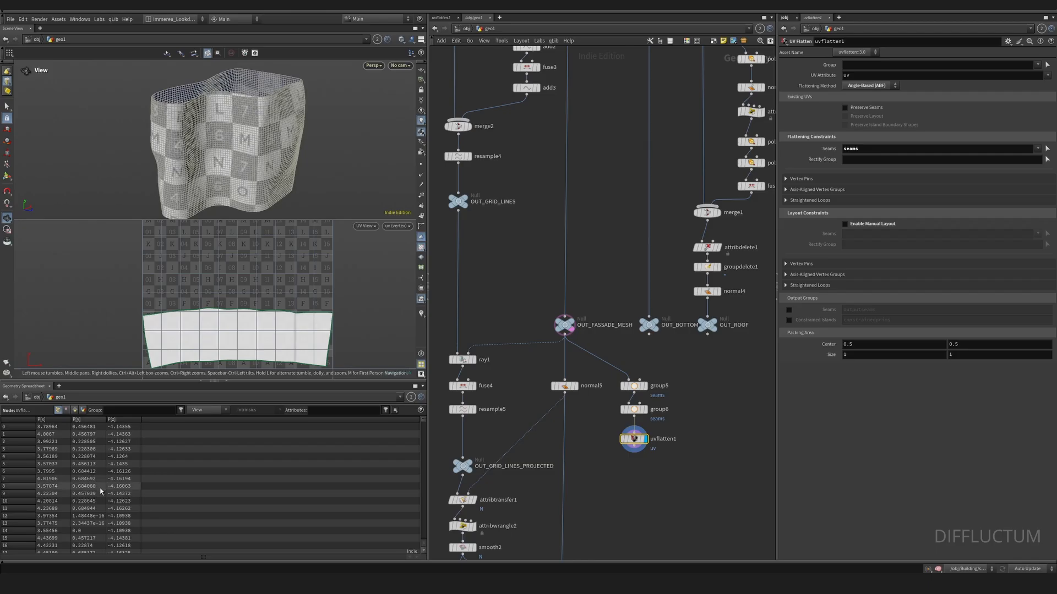
left_click(67, 411)
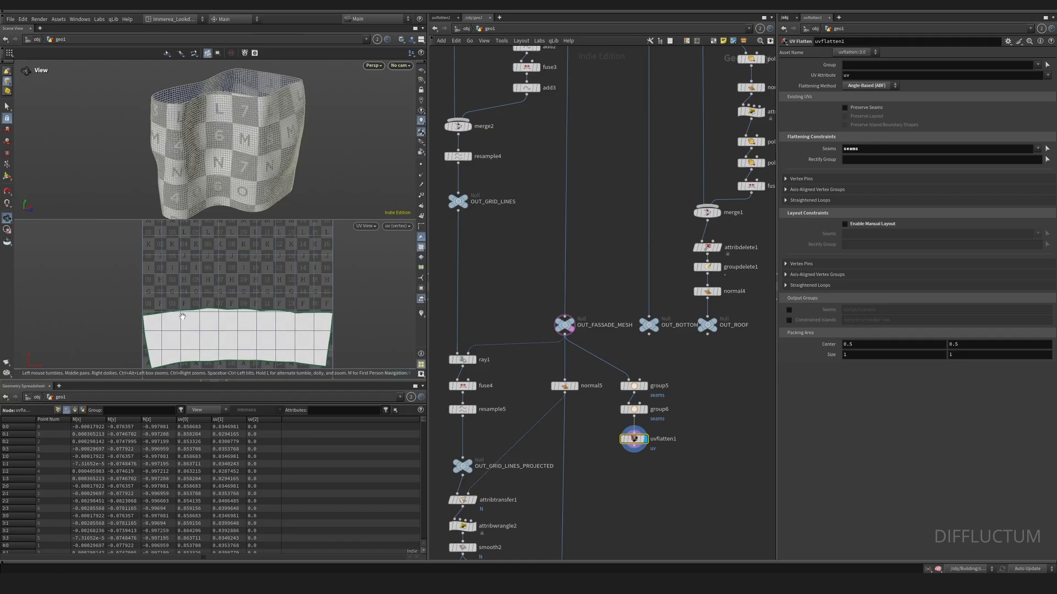
scroll(227, 331, "down", 5)
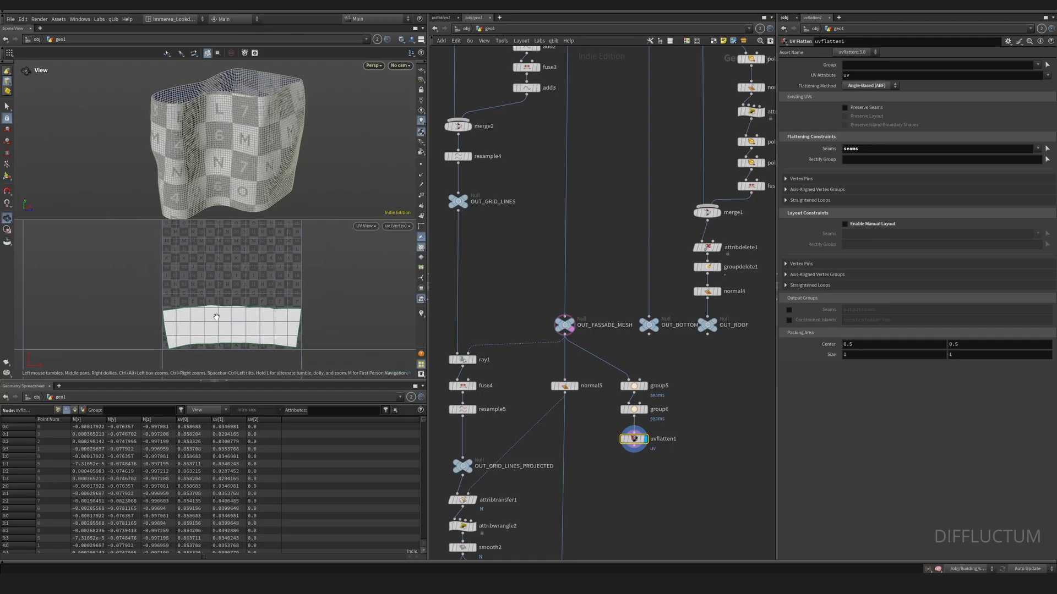
left_click_drag(208, 116, 208, 122)
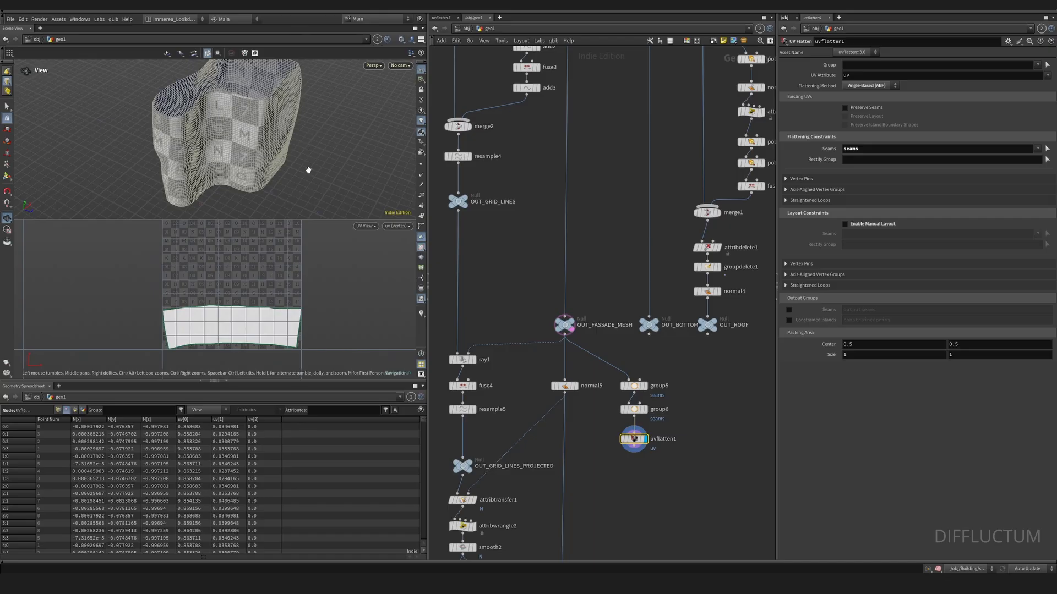
left_click_drag(317, 176, 238, 180)
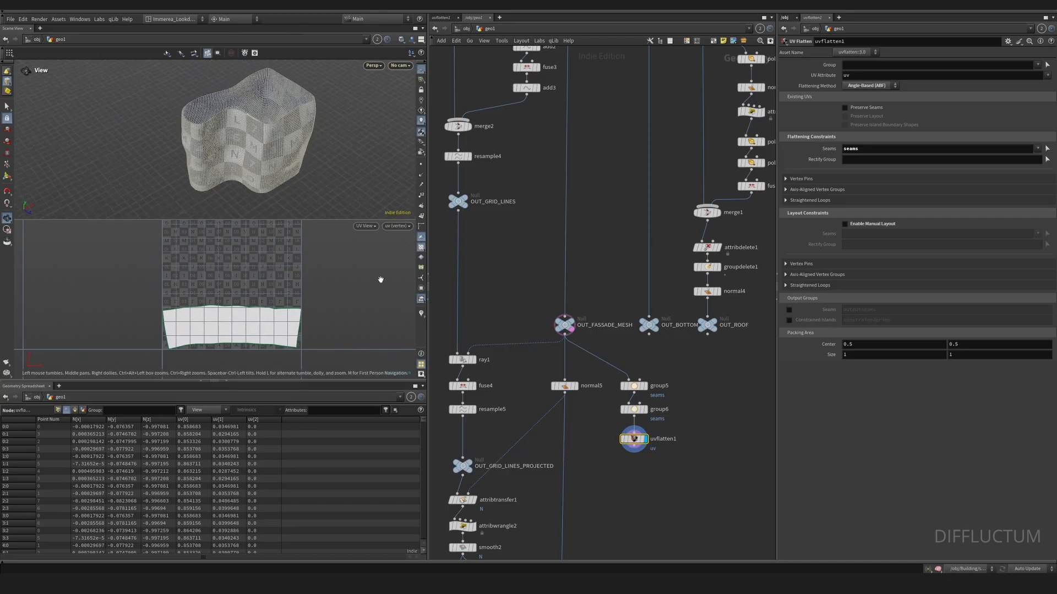
Add an Attribute Promote node directly below uvflatten1
middle_click_drag(620, 488, 604, 431)
scroll(608, 429, "up", 2)
key("Tab")
type("attpro")
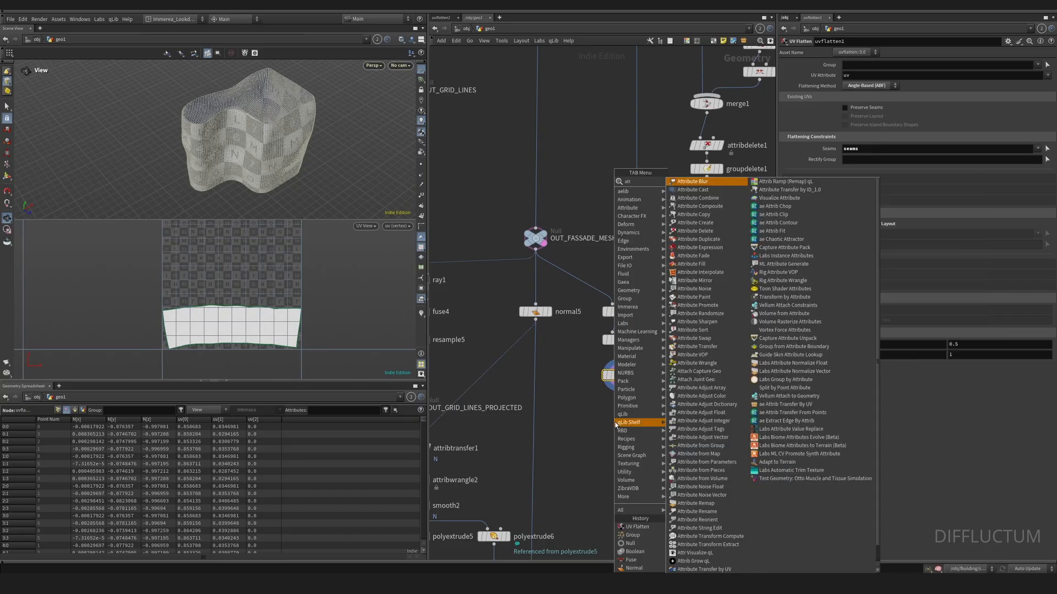
key("Return")
left_click(622, 410)
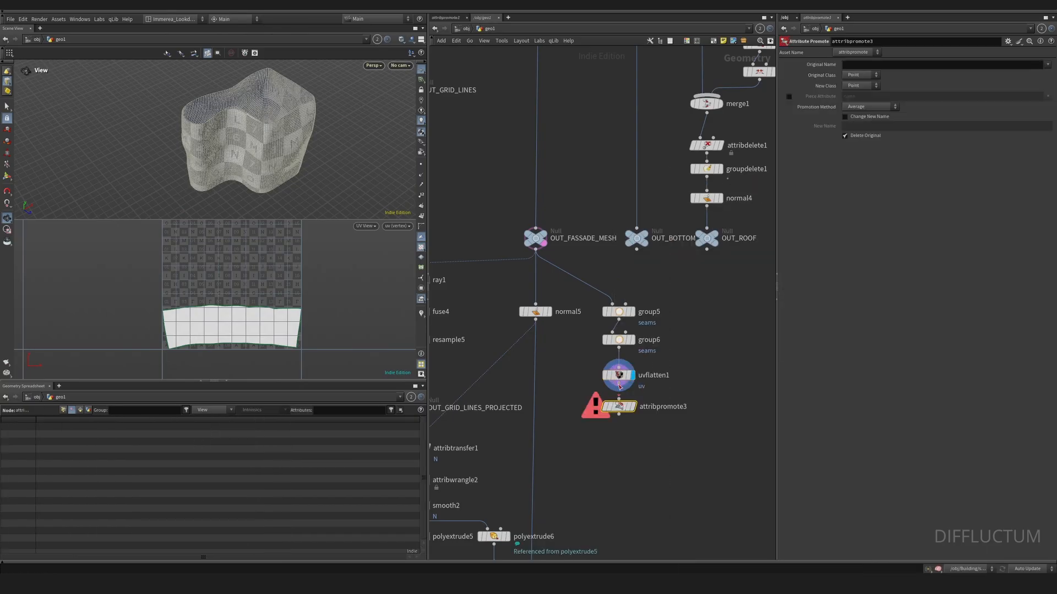
Set the Attribute Promote node to convert the vertex attribute uv to the Point class
left_click(861, 75)
left_click(860, 109)
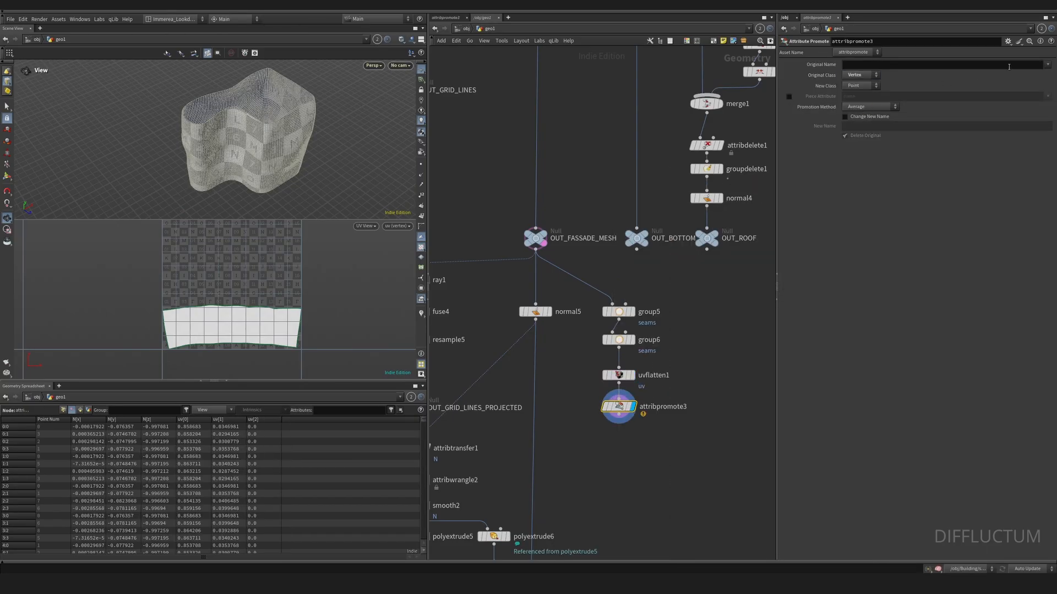
left_click(1047, 65)
left_click(1039, 82)
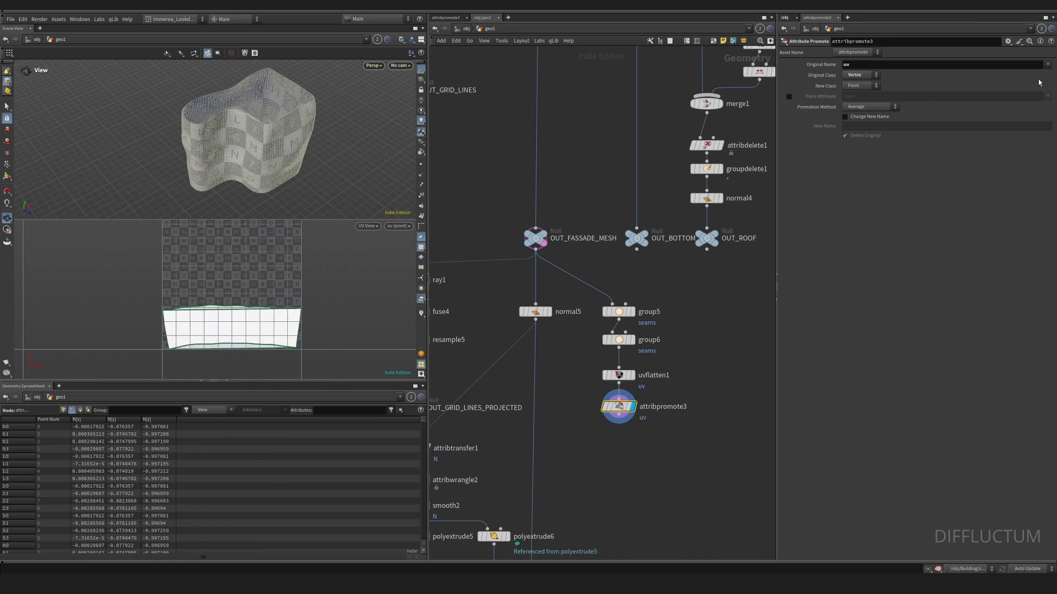
Give the promoted attribute the new name P and keep the original uv attribute instead of deleting it
left_click(845, 117)
left_click(851, 126)
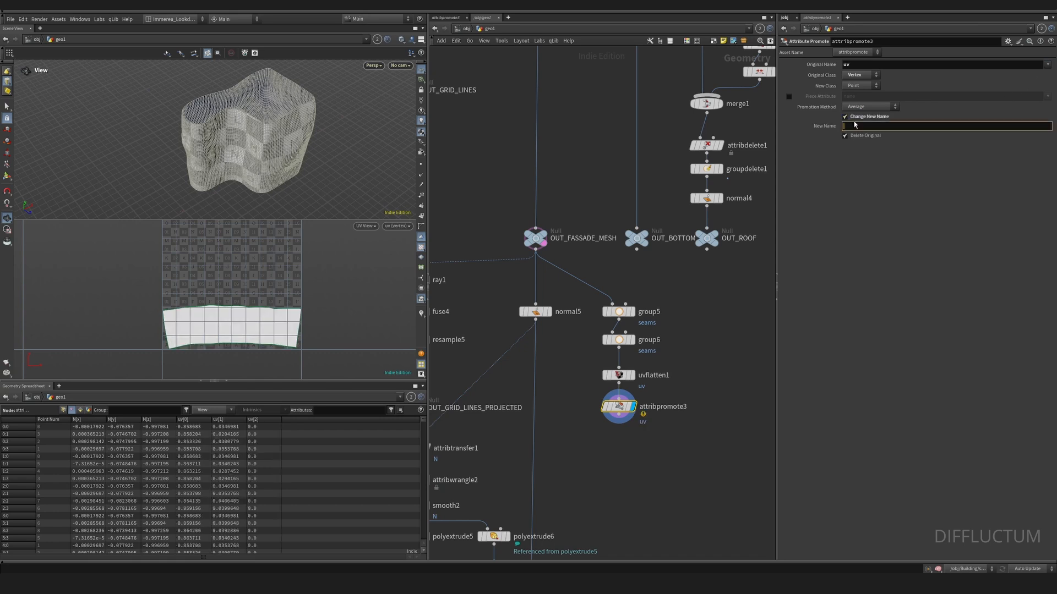
type("P")
key("Return")
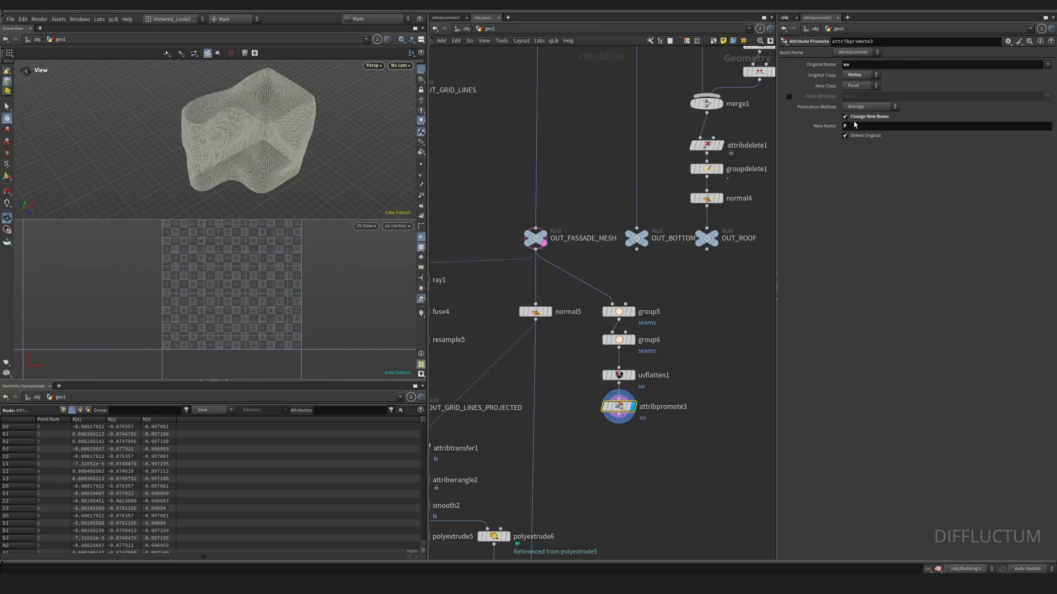
left_click(844, 136)
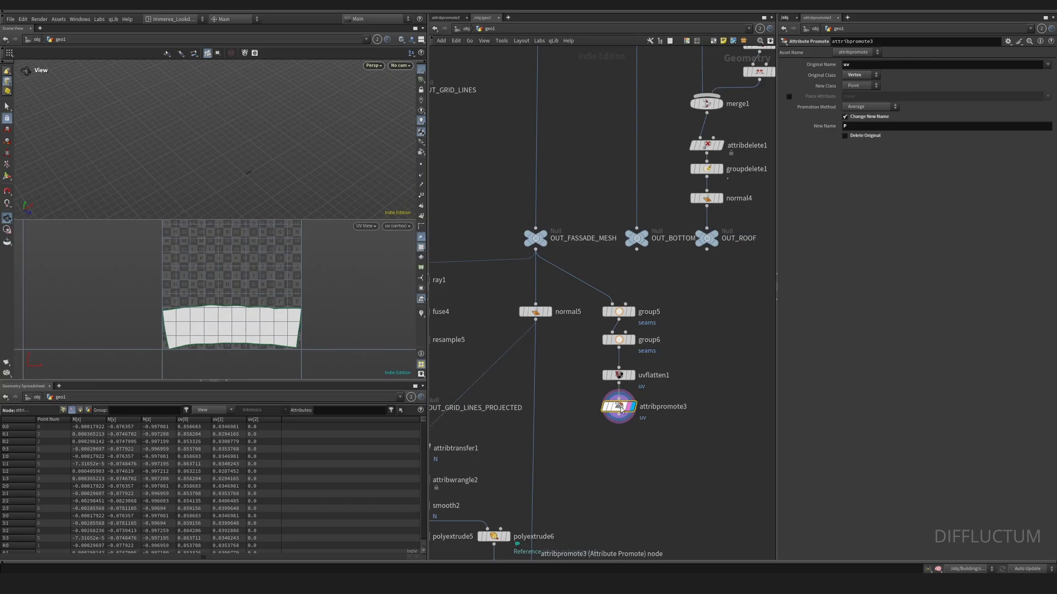
Insert a Point Split node between uvflatten1 and attribpromote3 so the flattened mesh separates at its seams
left_click_drag(253, 181, 285, 148)
right_click_drag(192, 137, 304, 126)
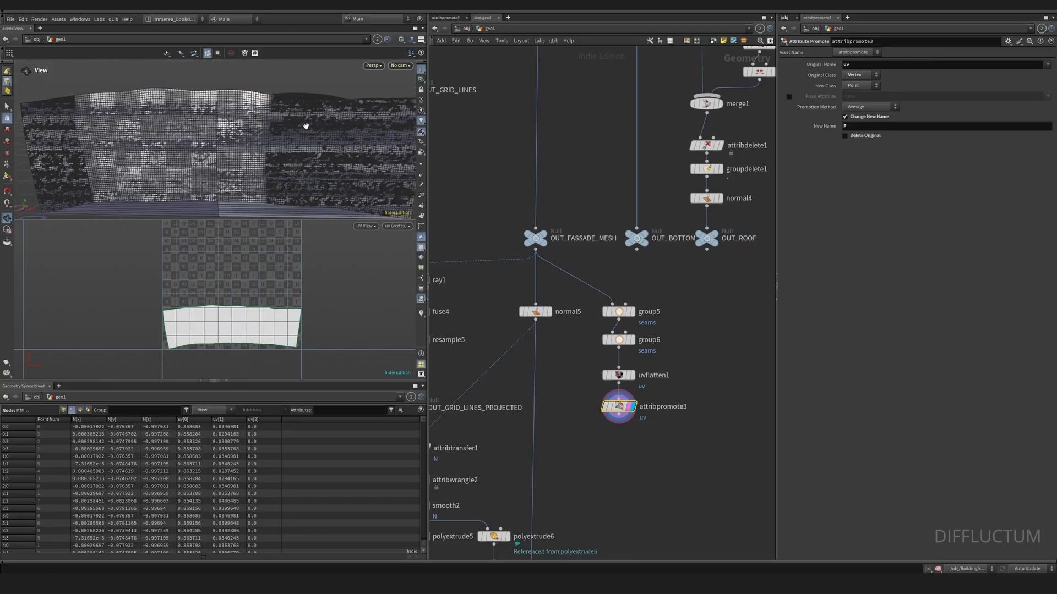
mouse_move(304, 125)
left_mouse_down()
mouse_move(264, 137)
mouse_move(307, 119)
left_mouse_up()
right_click_drag(307, 119, 253, 132)
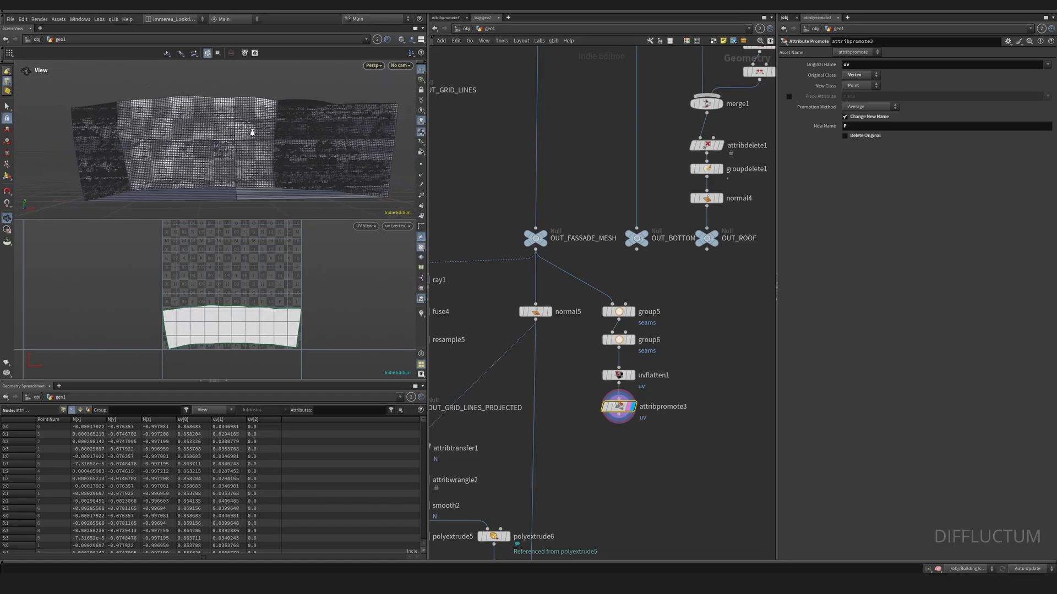
left_click_drag(252, 133, 258, 155)
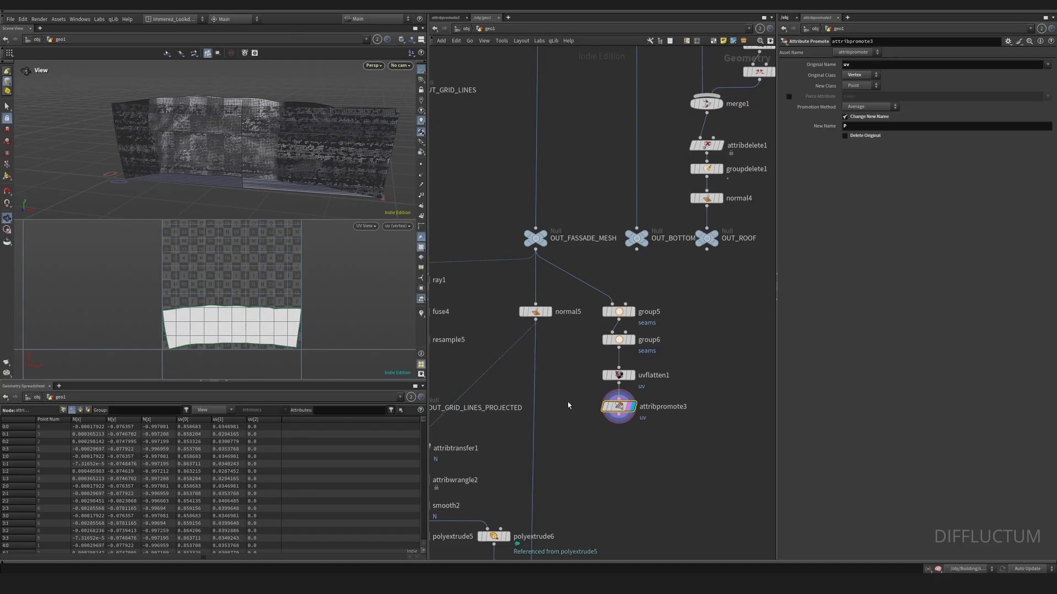
key("Tab")
type("spli")
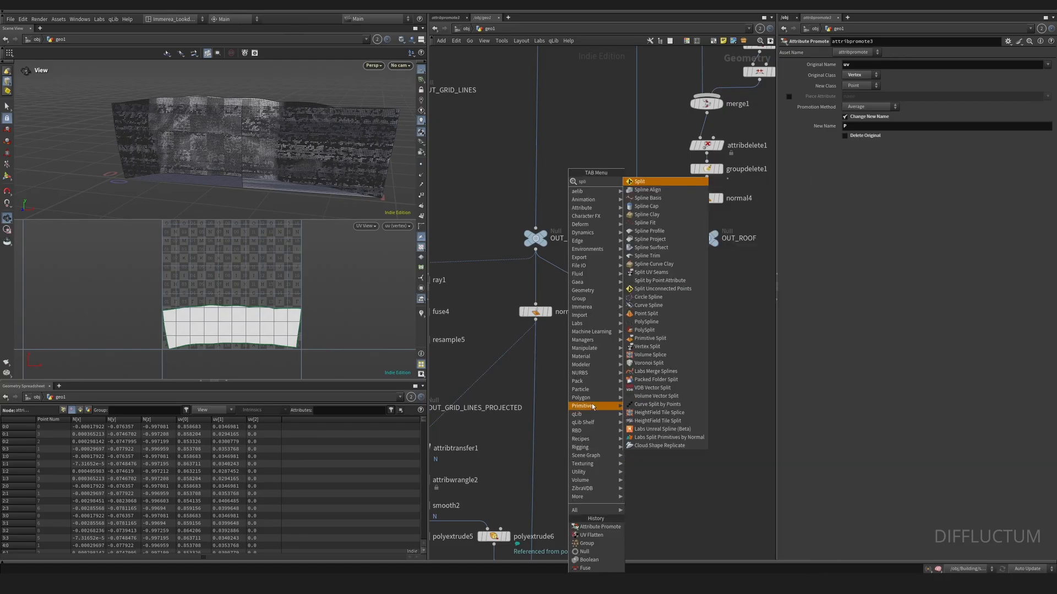
left_click(654, 314)
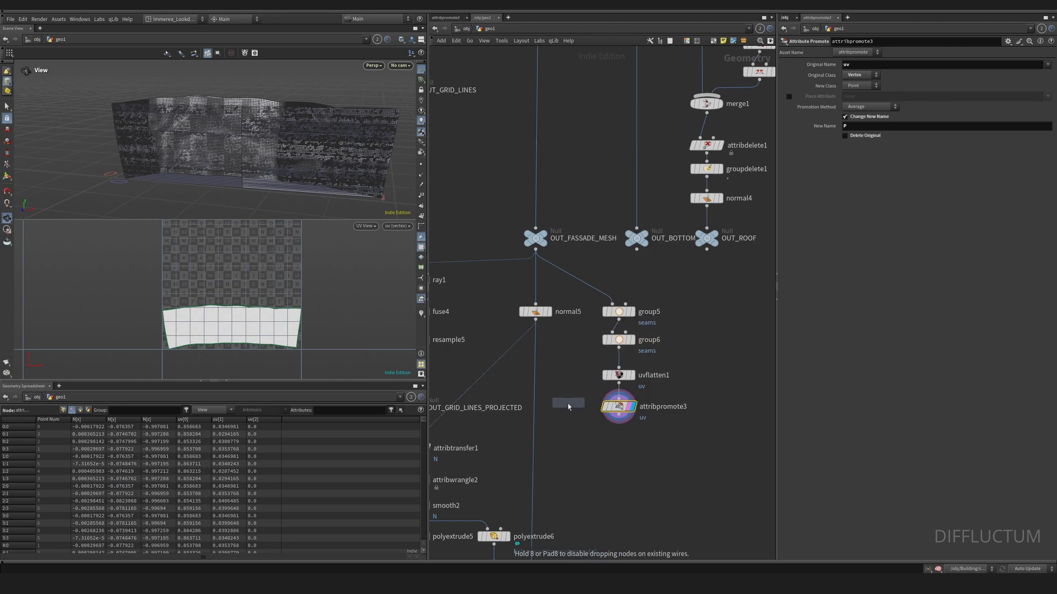
left_click(616, 393)
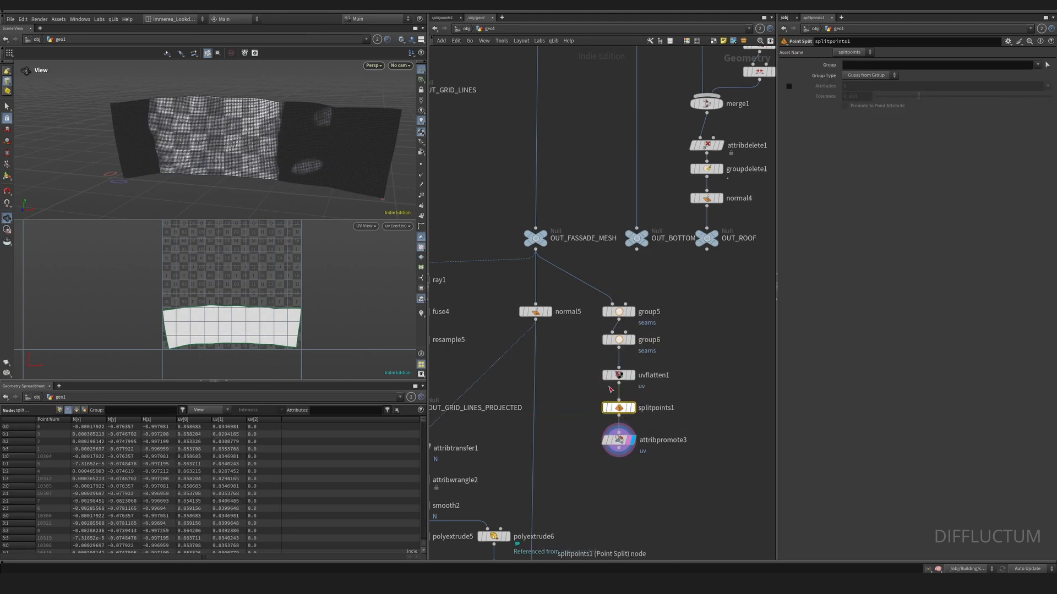
left_click_drag(330, 154, 352, 142)
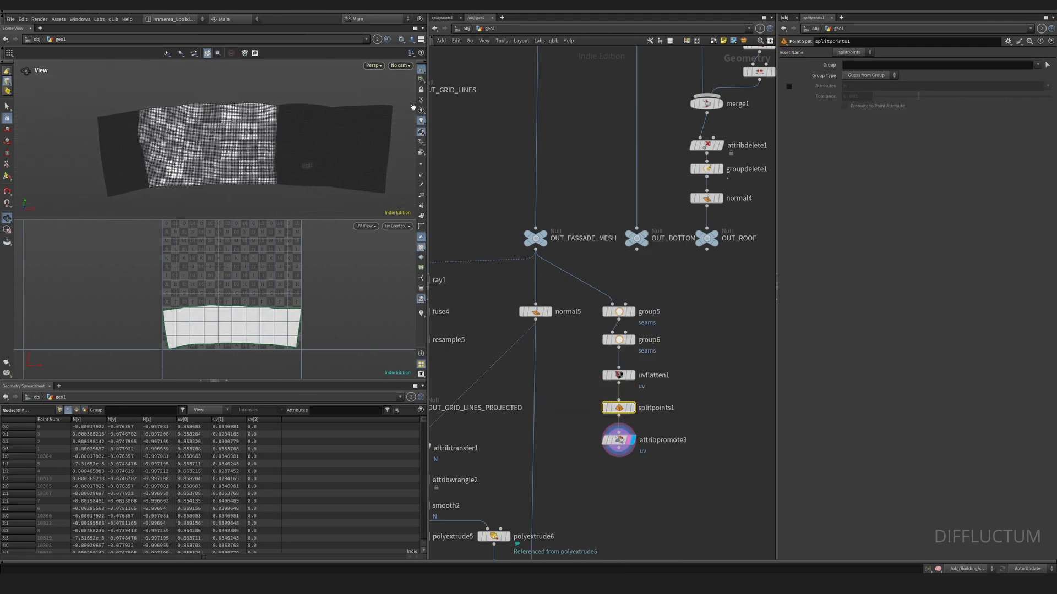
Disable the viewport lighting, add a Normal node below attribpromote3 and display its result
left_click(421, 100)
left_click(618, 440)
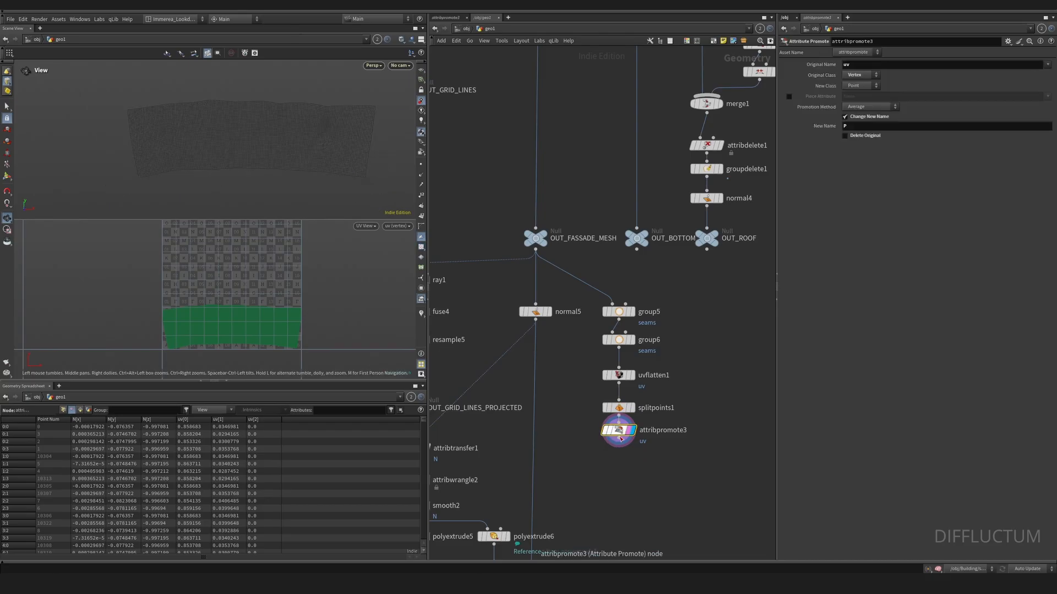
middle_click_drag(609, 482, 608, 447)
key("Tab")
type("normal")
key("Return")
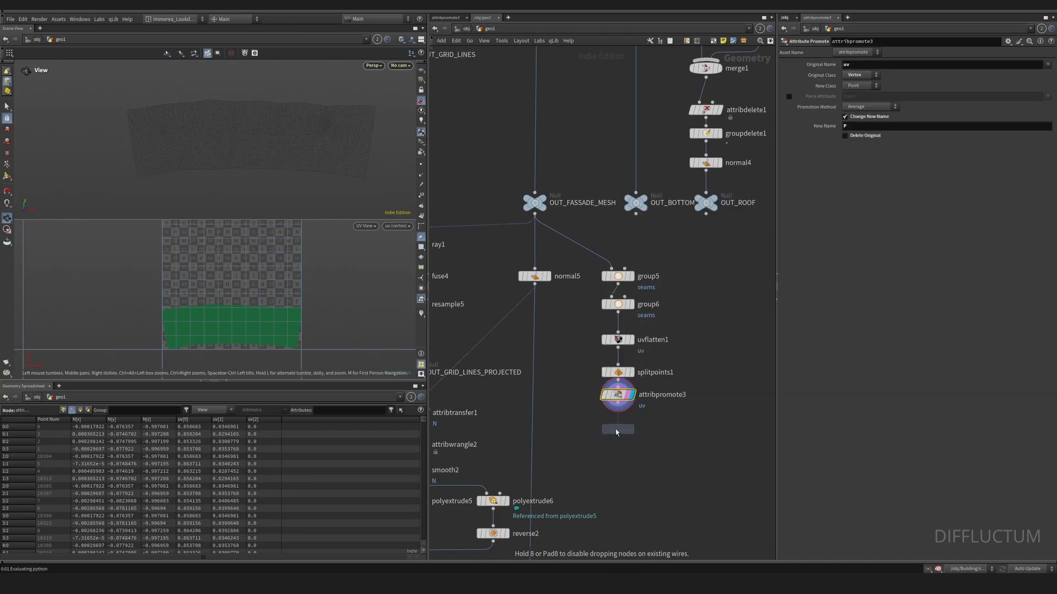
left_click(618, 427)
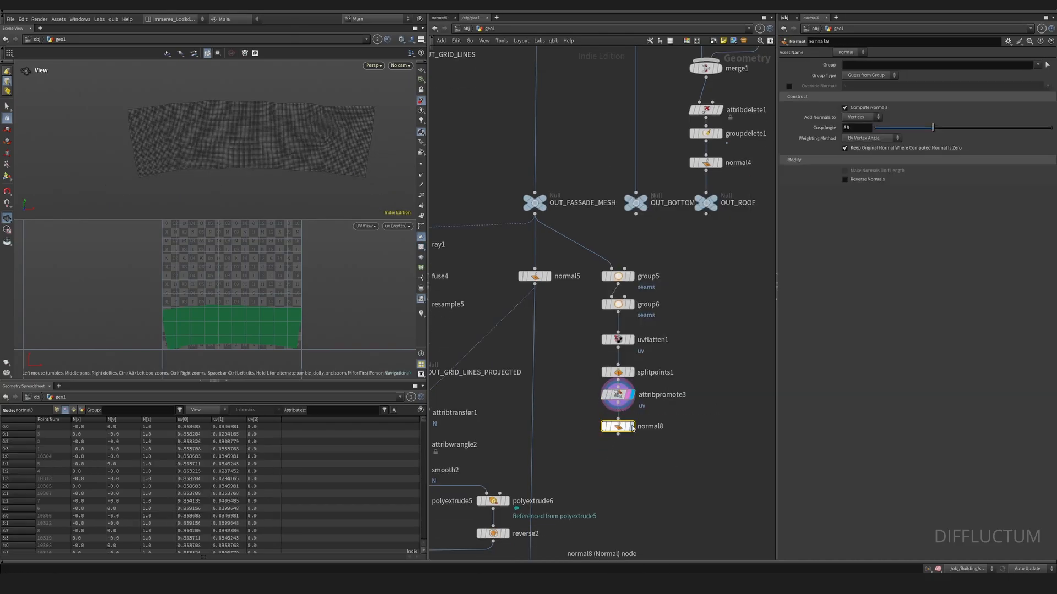
left_click(632, 427)
Add a Fuse node below normal8 and display its result
key("Tab")
type("fus")
key("Return")
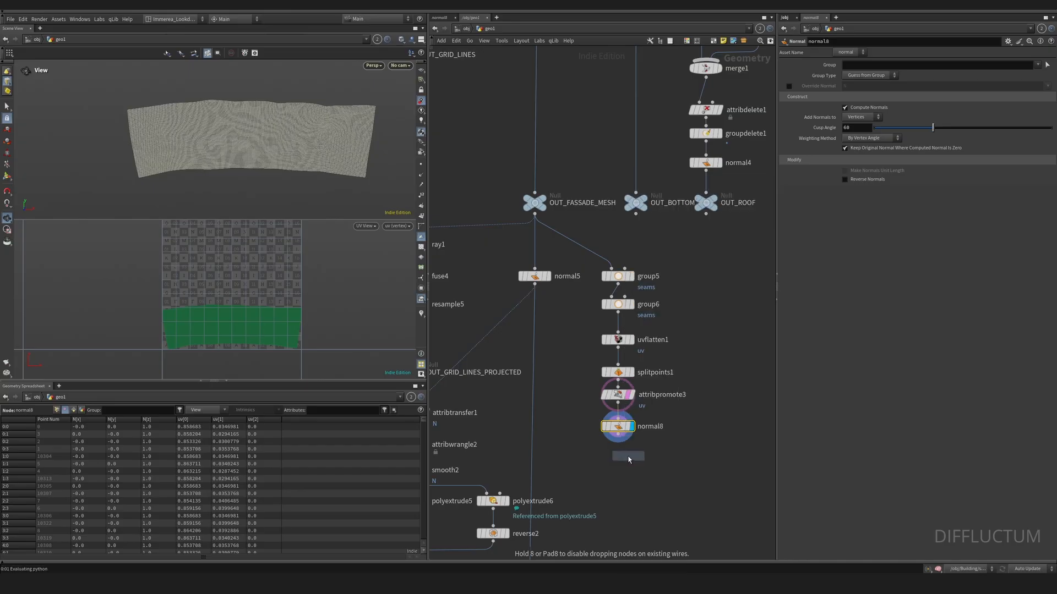
left_click(617, 458)
left_click(632, 458)
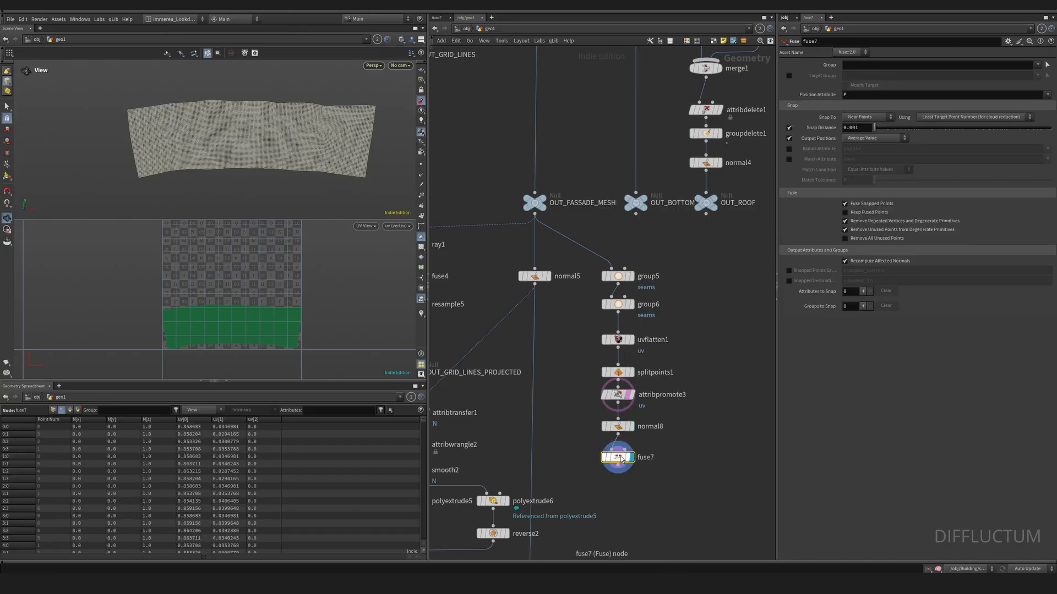
Return the scene view to a single viewport and view the flattened facade mesh from the front
left_click(424, 40)
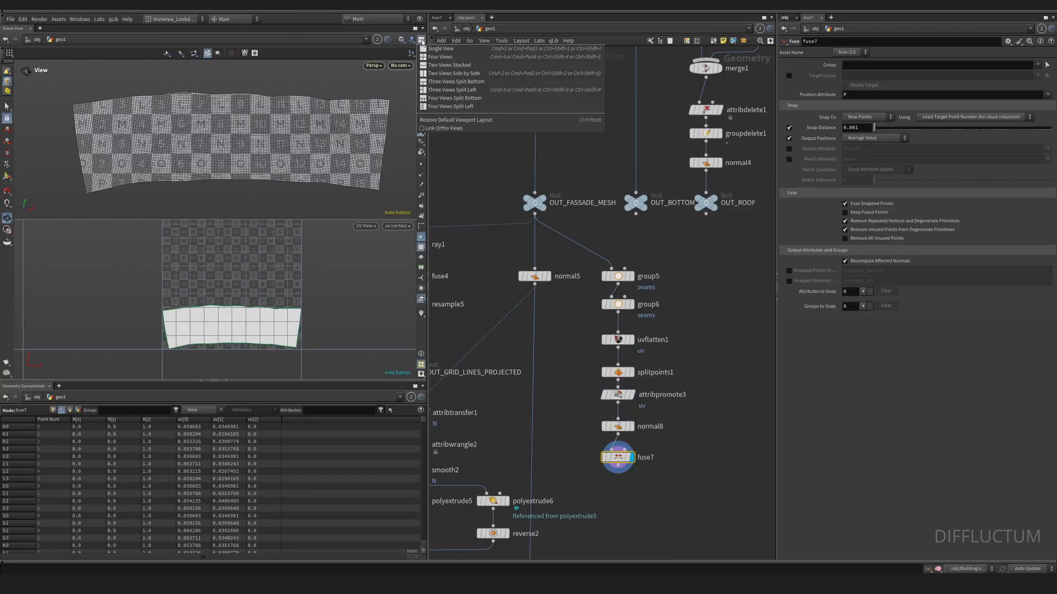
left_click(457, 47)
mouse_move(293, 230)
left_mouse_down()
mouse_move(220, 238)
mouse_move(297, 223)
left_mouse_up()
right_click_drag(298, 223, 273, 221)
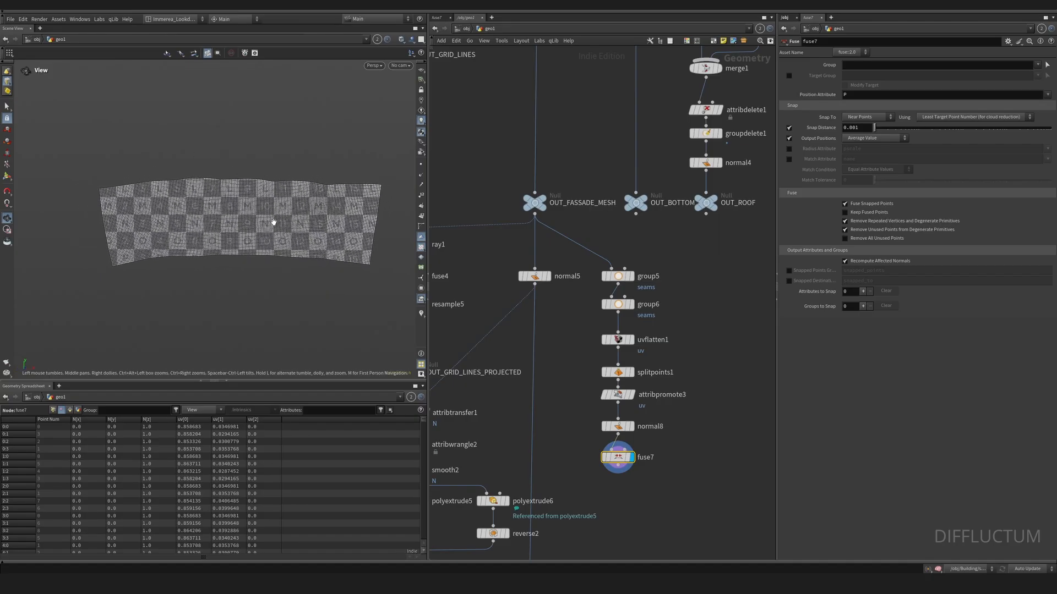
middle_click_drag(274, 222, 255, 217)
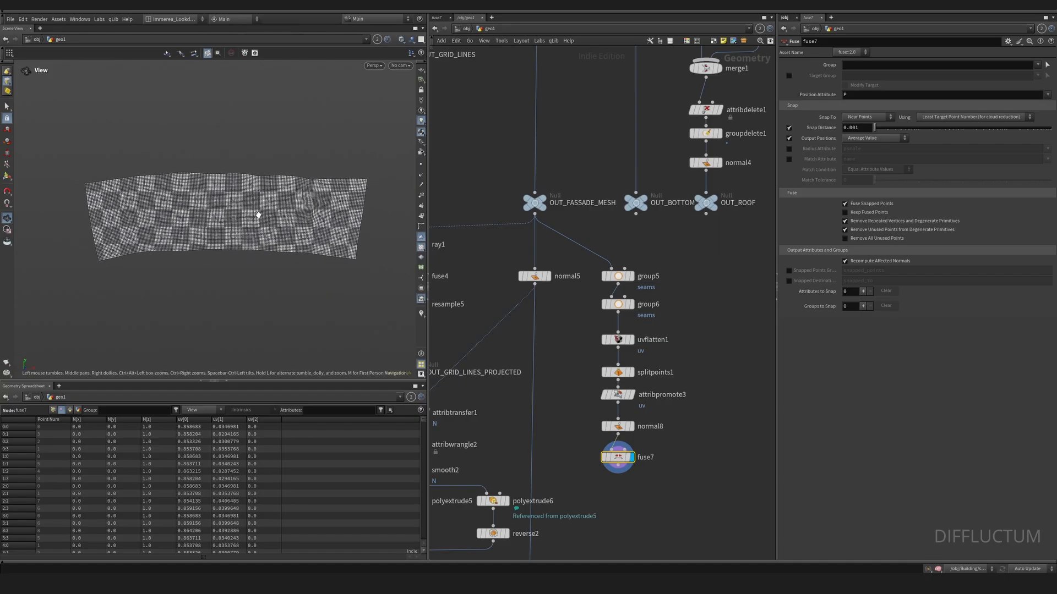
mouse_move(618, 459)
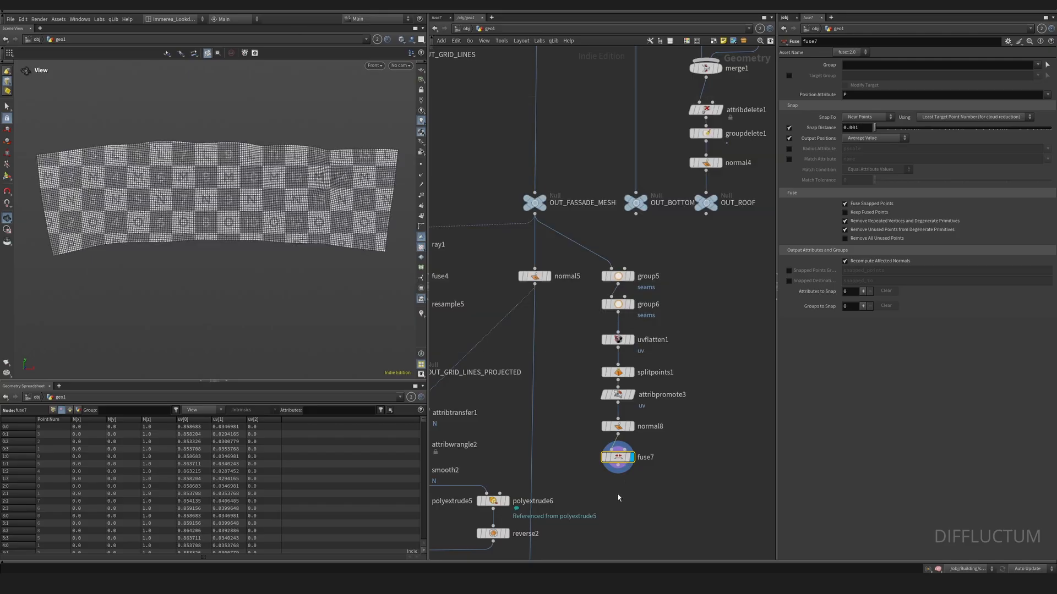
Add an Attribute Paint node below fuse7 and display its result
middle_click_drag(617, 494, 612, 420)
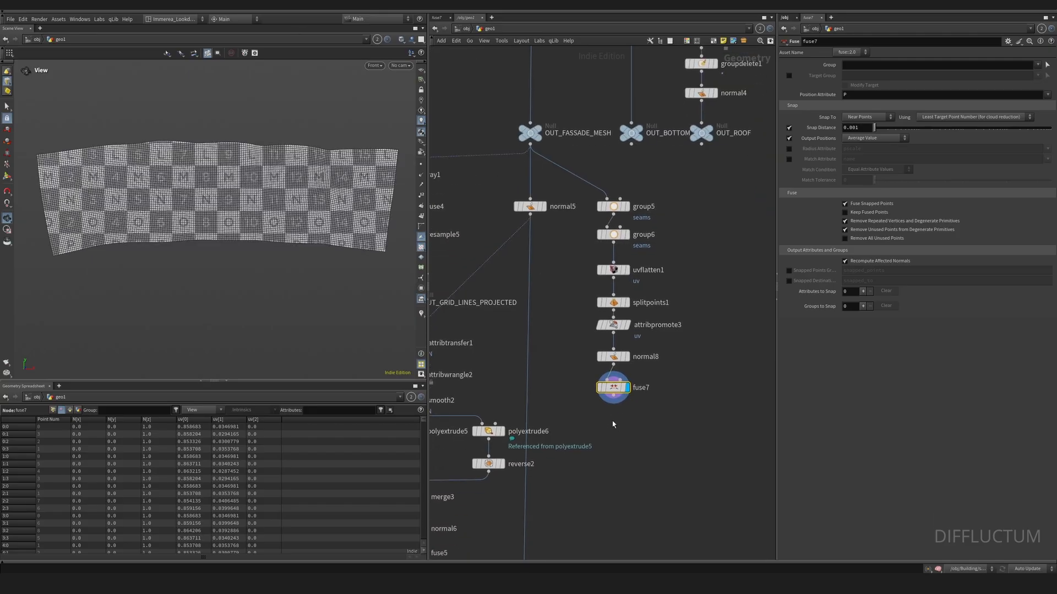
key("Tab")
type("attrib p")
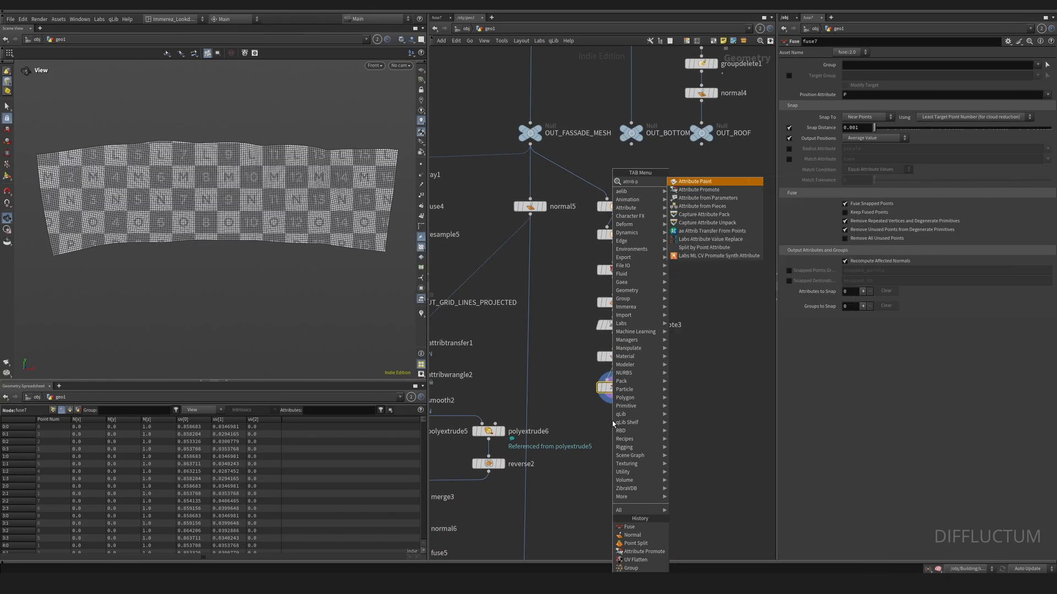
key("Return")
left_click(614, 432)
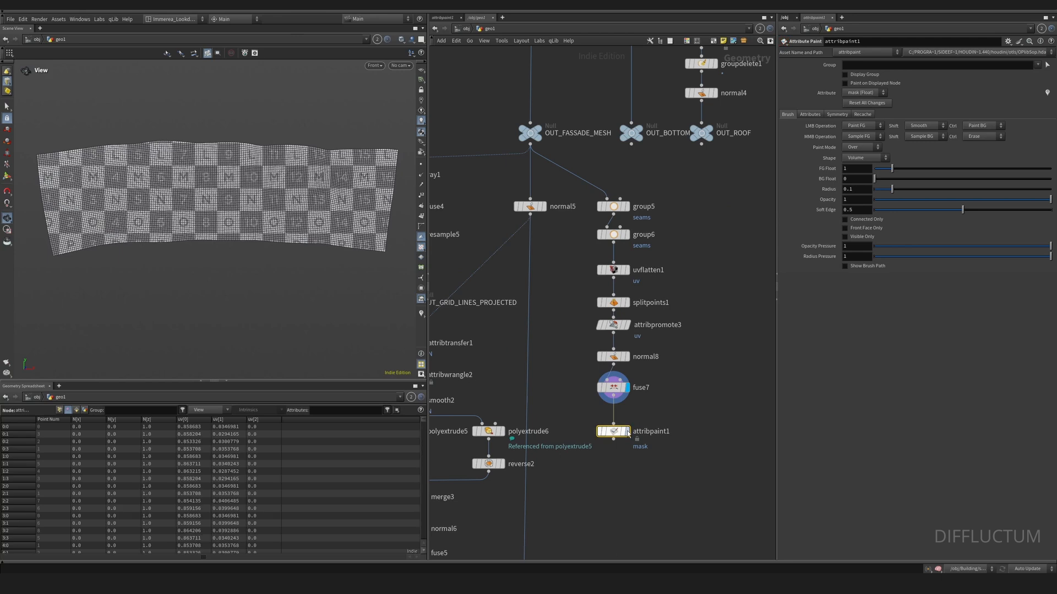
left_click_drag(617, 389, 618, 385)
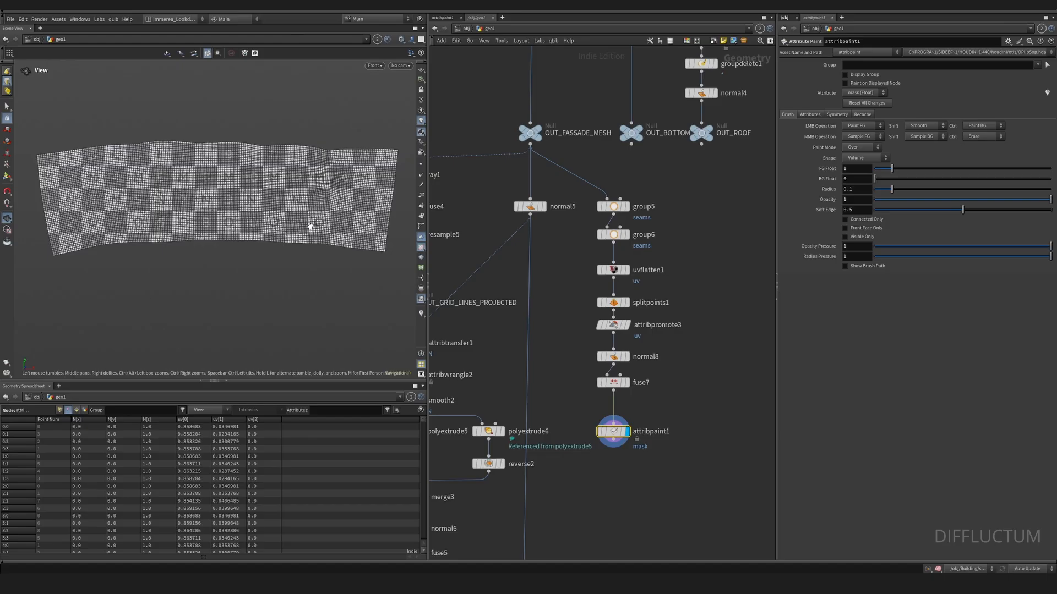
Activate the Attribute Paint tool, try painting and erasing a mask stroke, and paint three separate mask patches across the flattened facade
left_click(8, 177)
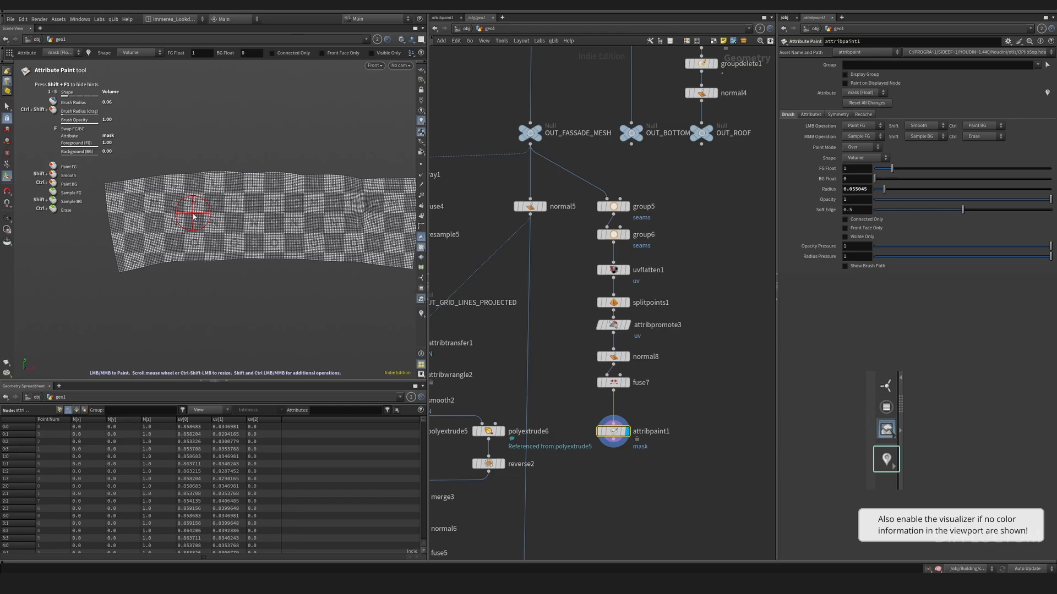
scroll(194, 216, "down", 2)
scroll(194, 217, "up", 2)
mouse_move(194, 216)
left_mouse_down()
mouse_move(179, 220)
mouse_move(187, 222)
mouse_move(186, 194)
left_mouse_up()
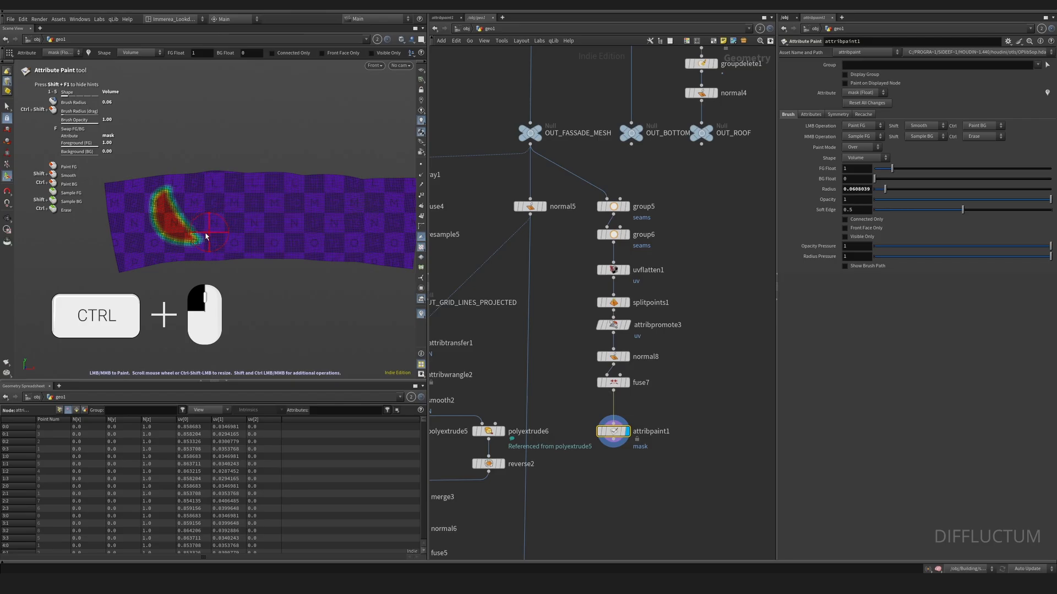
mouse_move(205, 232)
left_mouse_down("shift")
mouse_move(159, 204)
mouse_move(170, 210)
left_mouse_up("shift")
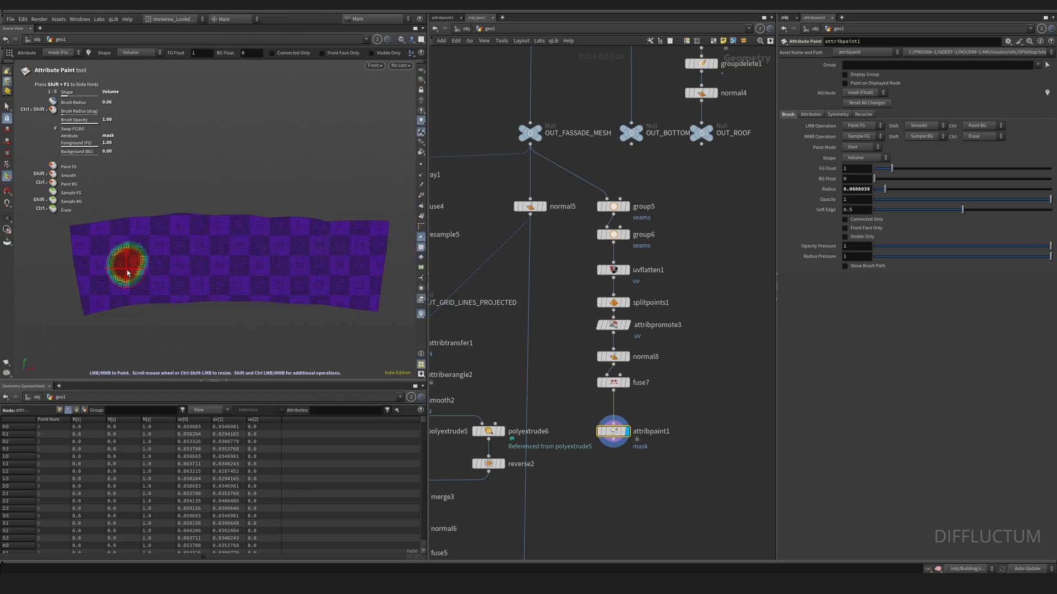
left_click_drag(123, 264, 176, 278)
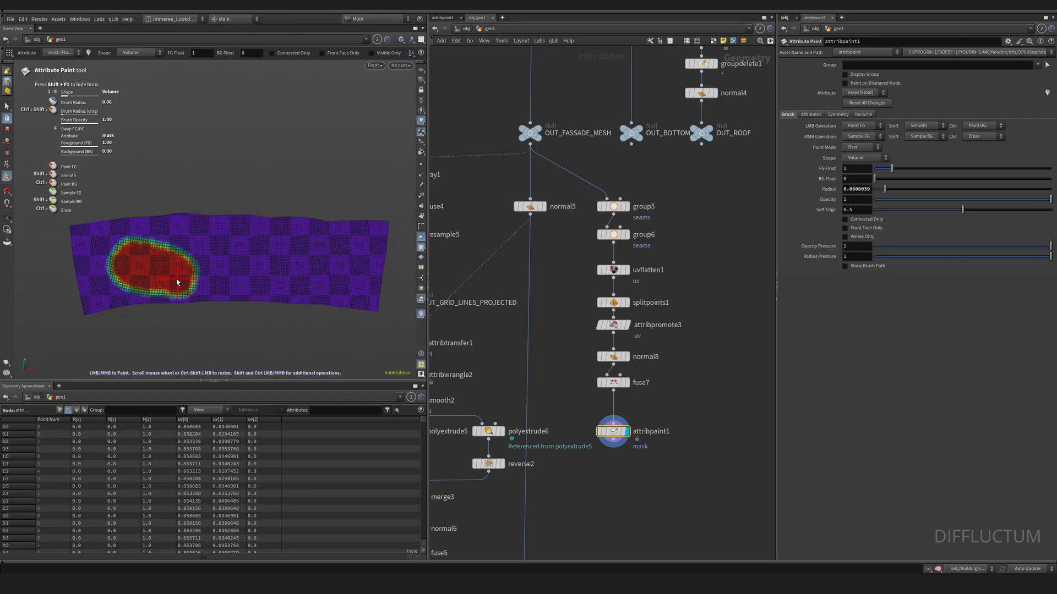
mouse_move(229, 236)
left_mouse_down()
mouse_move(267, 284)
mouse_move(181, 253)
left_mouse_up()
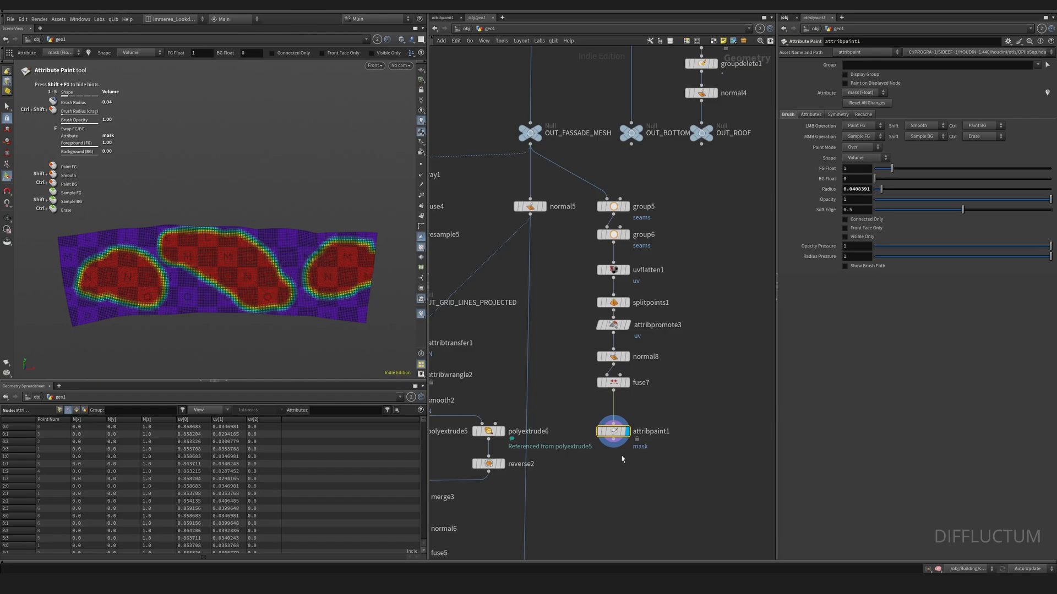
Inspect the point mask values in the geometry spreadsheet sorted both ways, and turn off the mask visualizer in the viewport
scroll(621, 459, "down", 2)
middle_click_drag(622, 459, 630, 324)
scroll(642, 381, "down", 1)
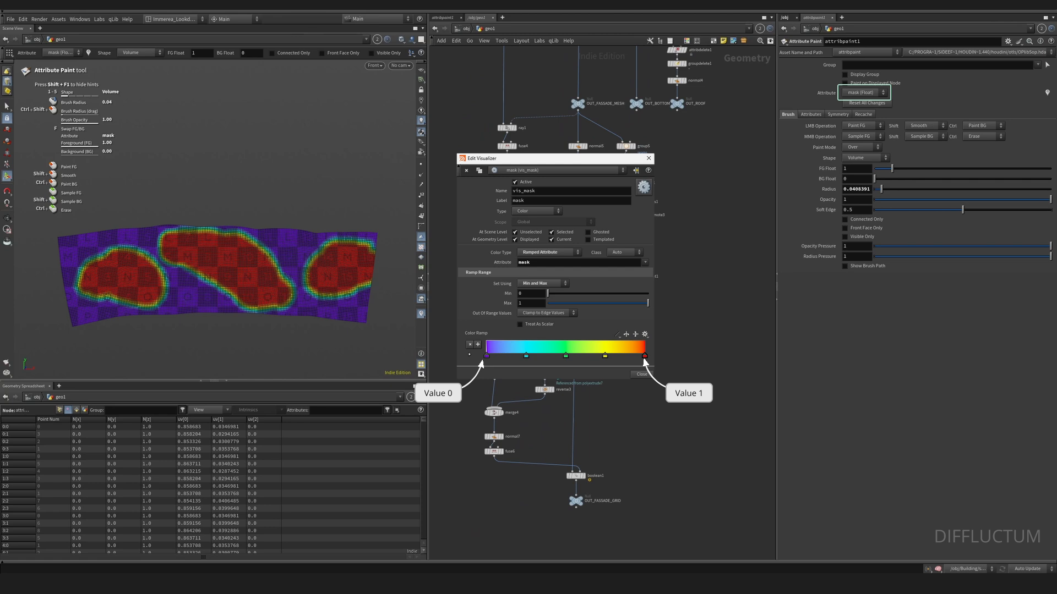
left_click(59, 410)
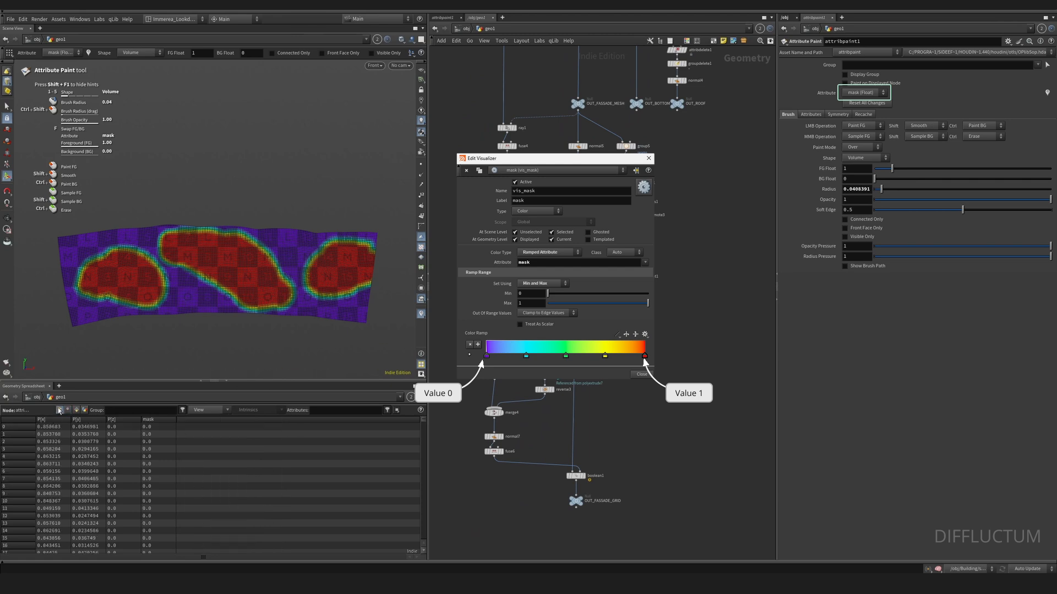
left_click(147, 421)
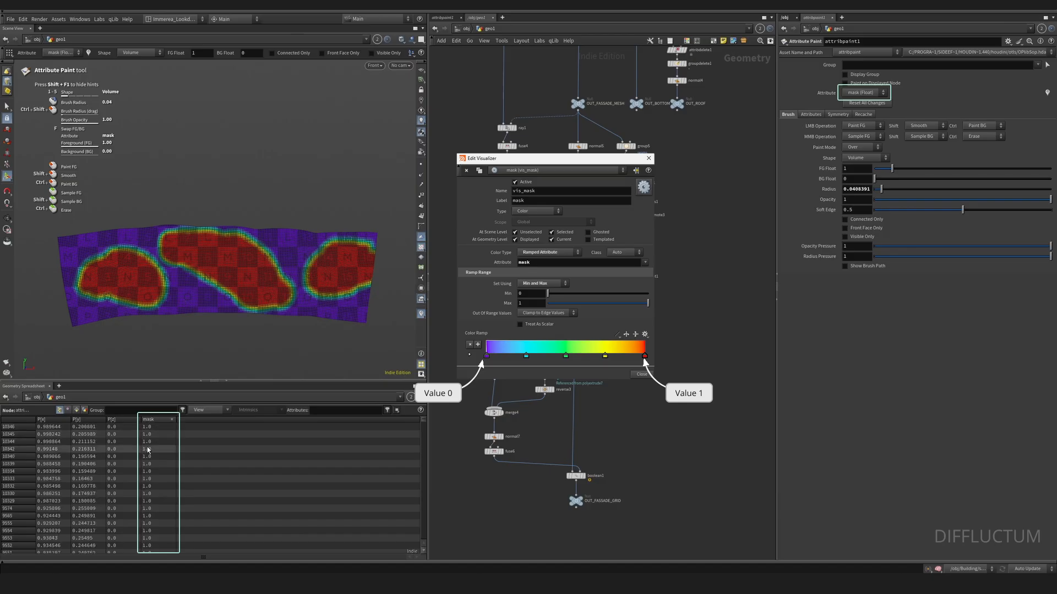
left_click(148, 421)
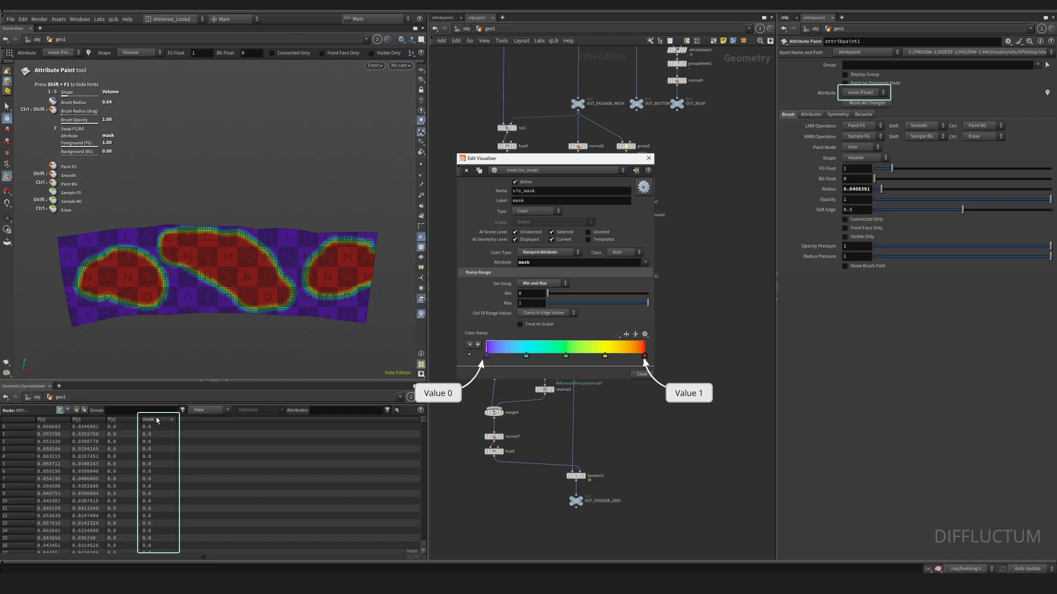
left_click(420, 313)
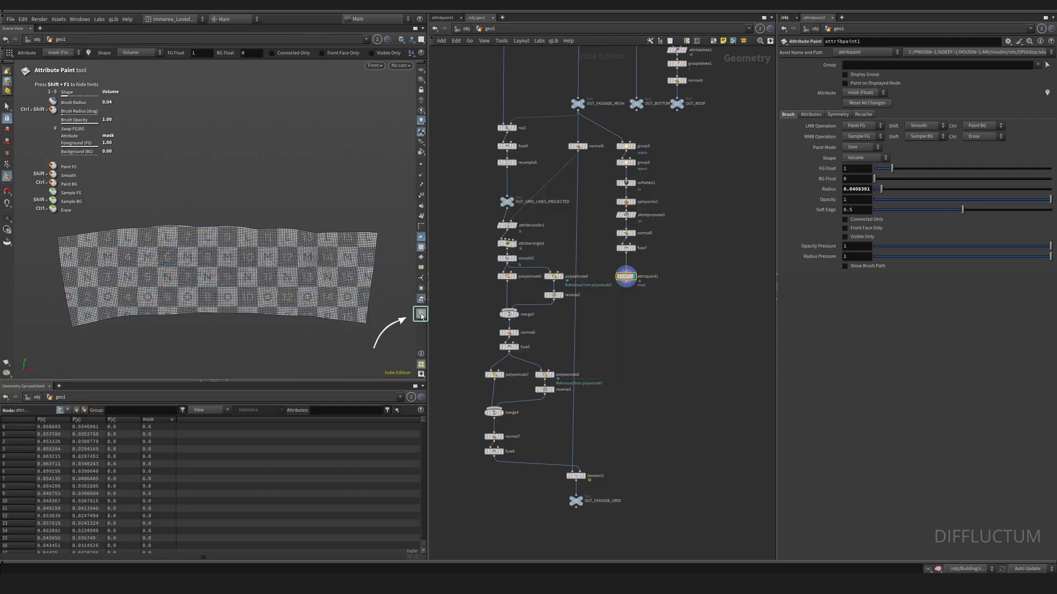
Turn the viewport visualizers back on and toggle the mask visualizer off and on over the painted facade
left_click(421, 314)
right_click(421, 314)
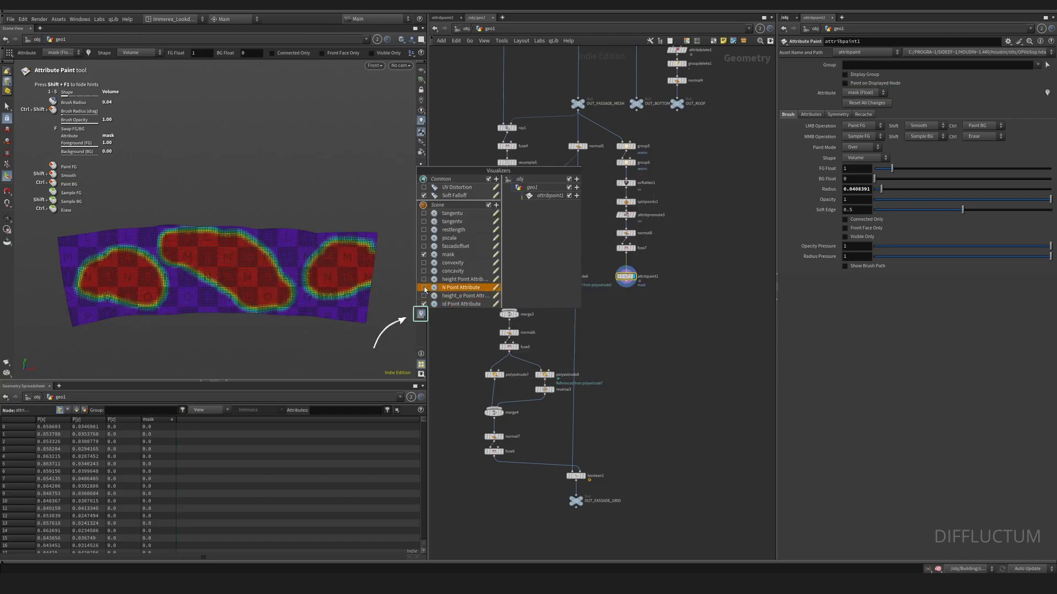
left_click(423, 255)
left_click(424, 255)
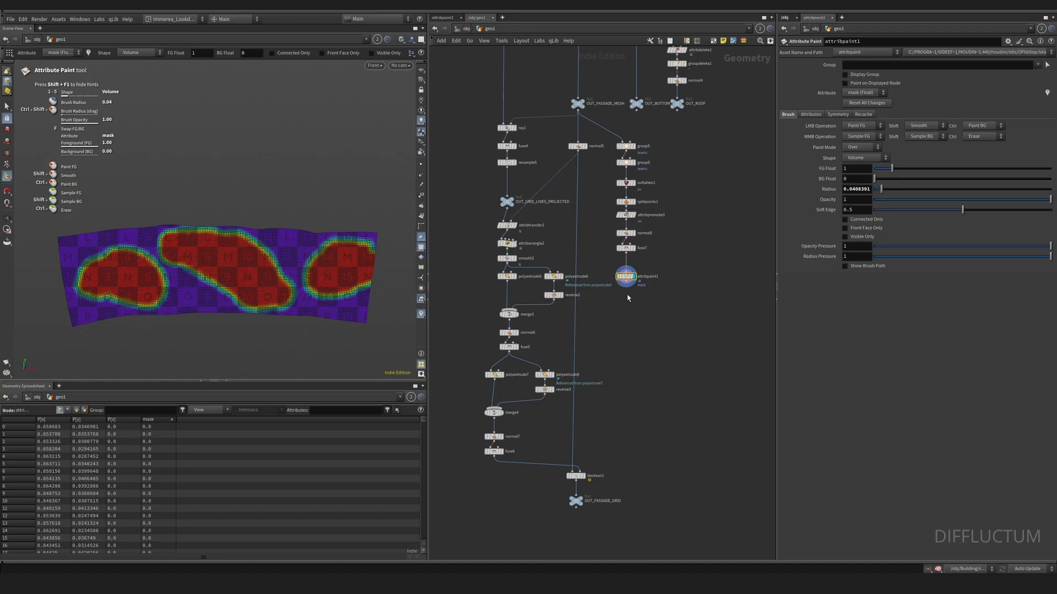
Add a Scatter and Align node below attribpaint1, wire it in and display its result
key("Tab")
type("scatter")
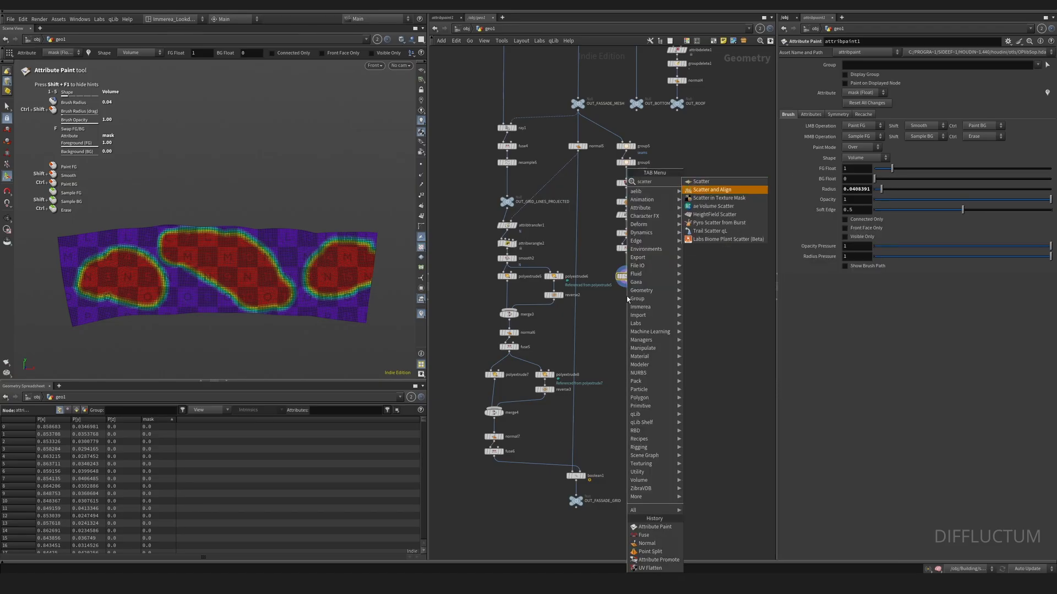
key("Return")
left_click(626, 301)
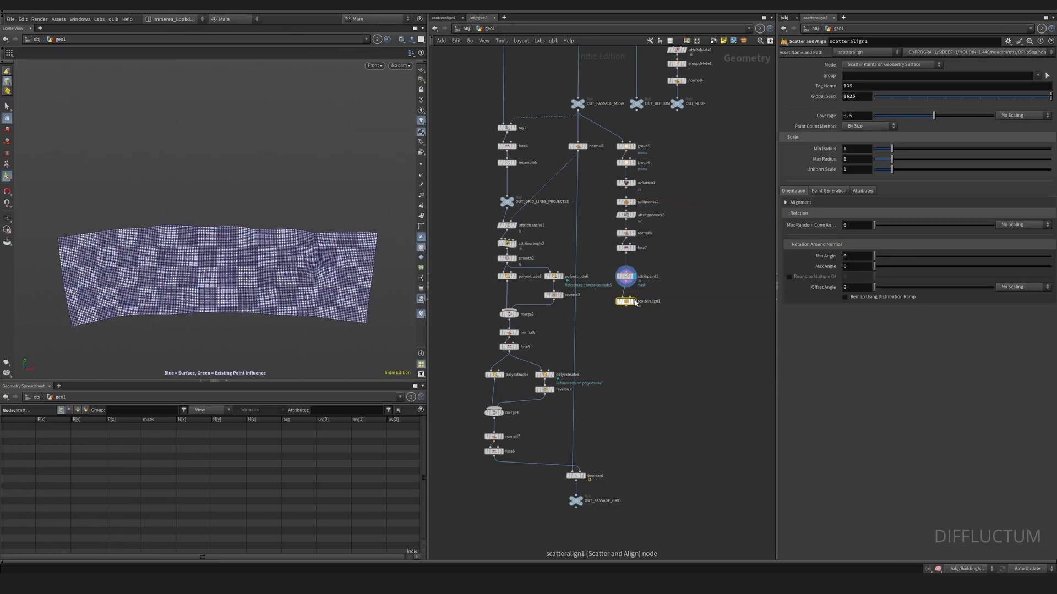
scroll(636, 303, "up", 5)
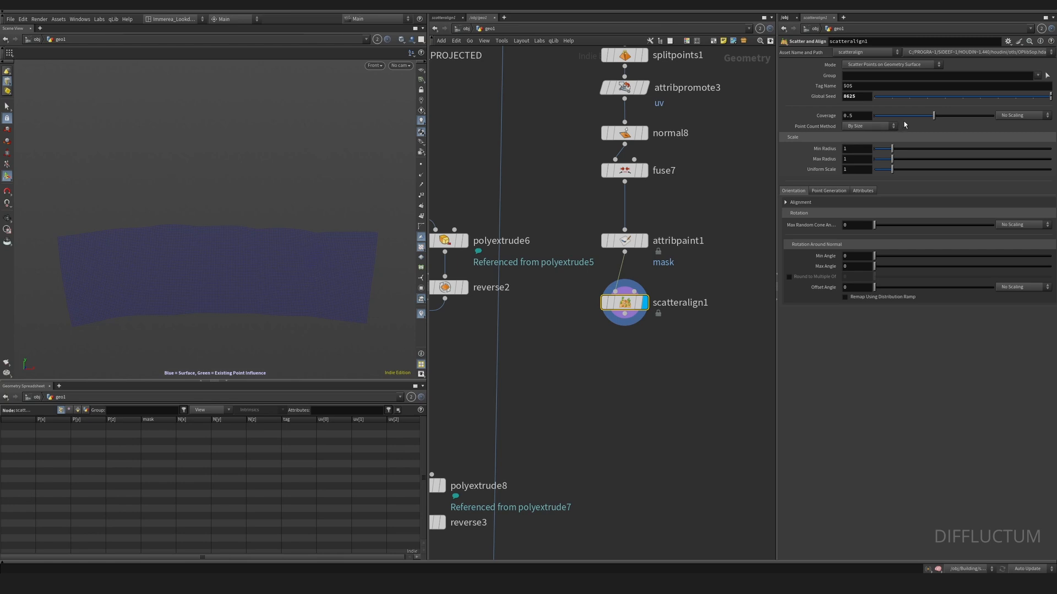
Scale the coverage of scatteralign1 by attribute, using mask as the coverage attribute
left_click(1002, 116)
left_click(1009, 132)
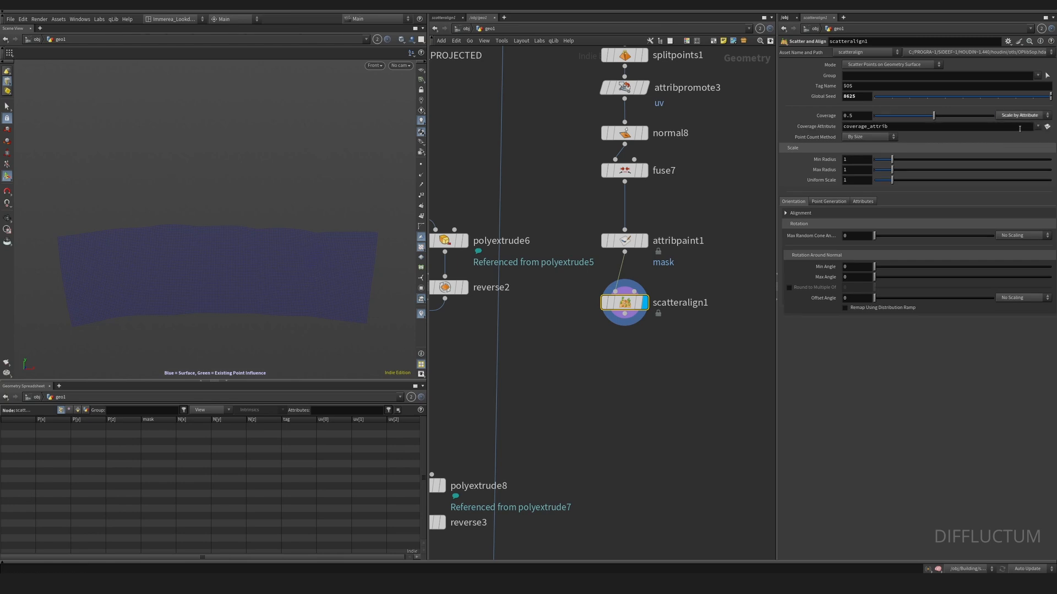
left_click(1038, 128)
left_click(1040, 137)
Set the point count method to By Point Spacing, disable Minimum Spacing, and use a spacing of 0.054 with global seed 3
left_click(872, 137)
left_click(874, 162)
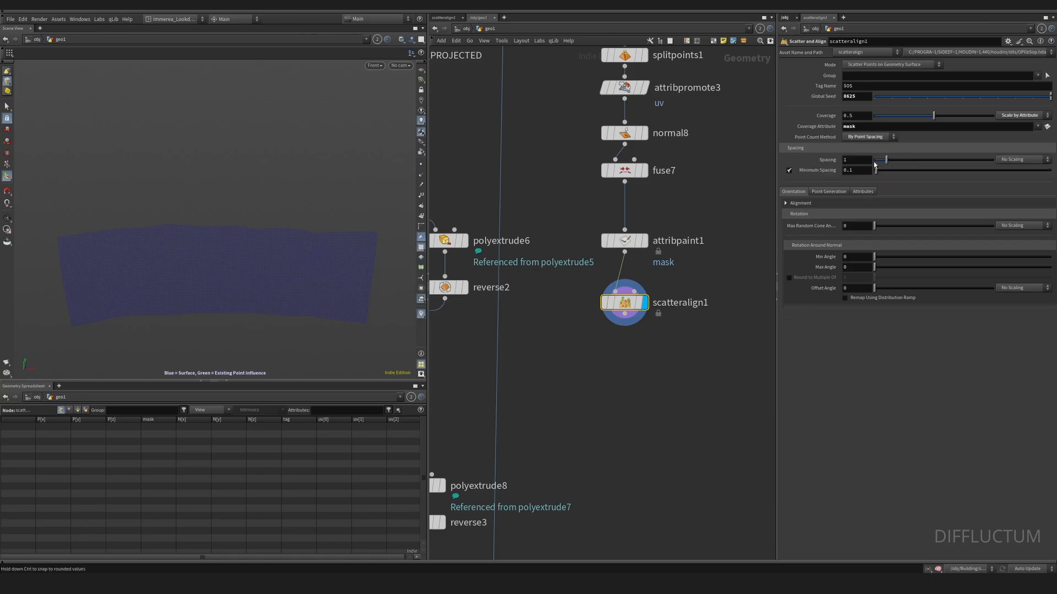
left_click_drag(874, 162, 869, 159)
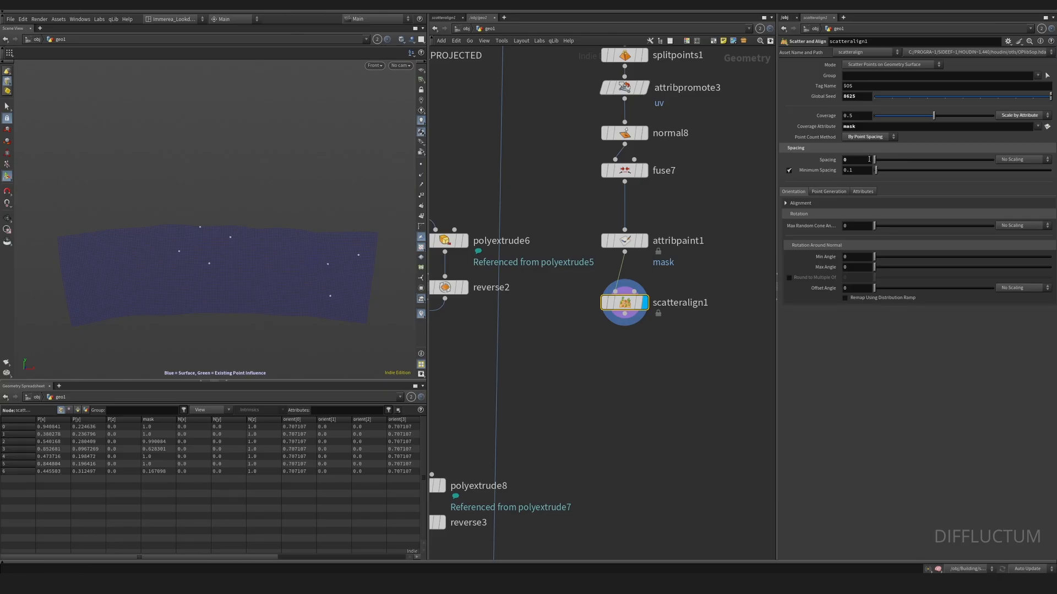
left_click(788, 171)
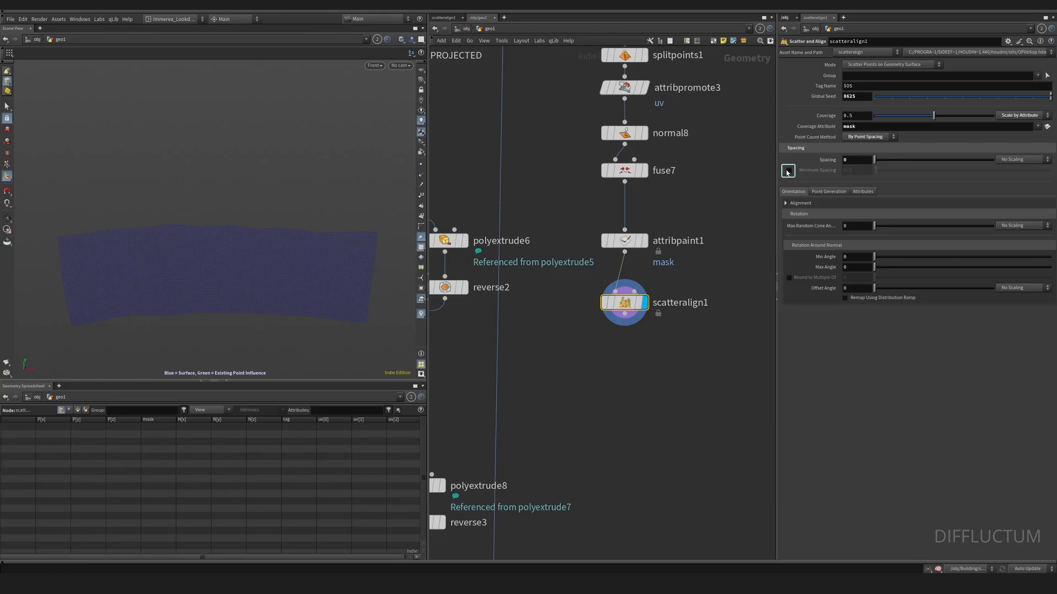
middle_click_drag(863, 160, 894, 192)
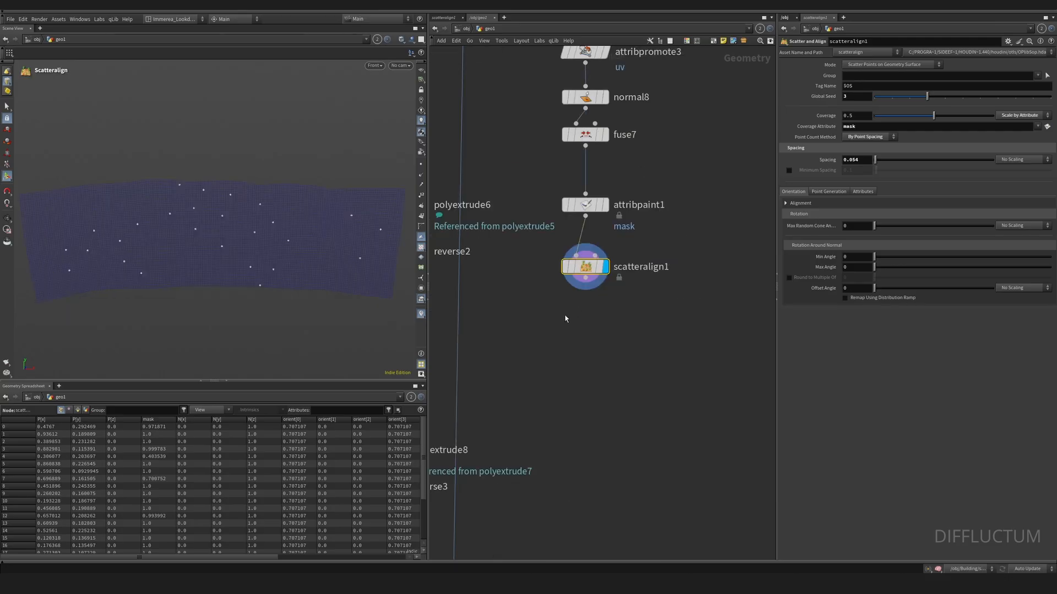
Add a Circle node below scatteralign1 and display it in the perspective view
key("Tab")
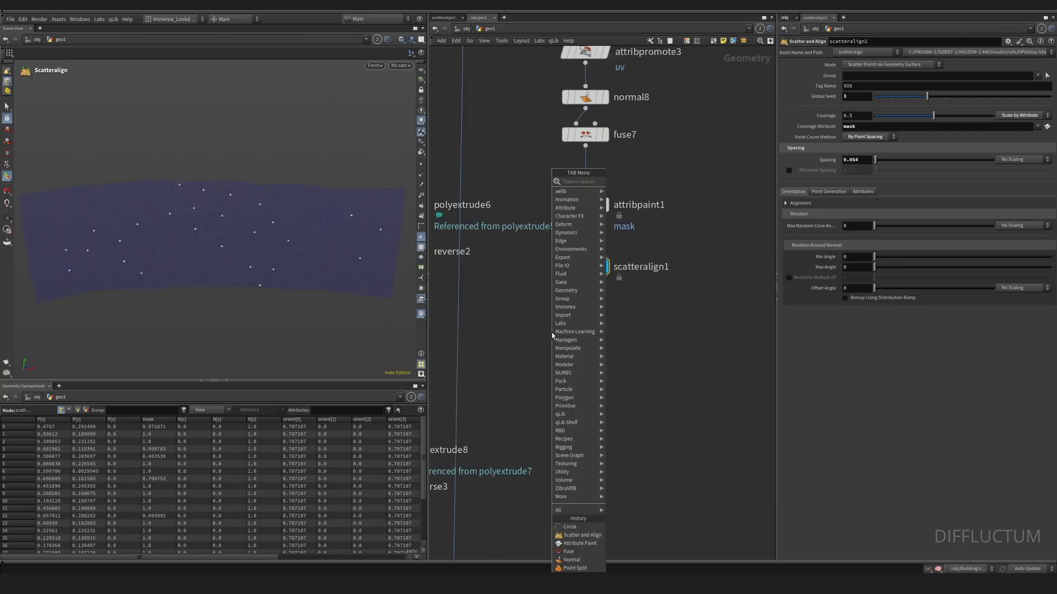
type("circ")
key("Return")
left_click(537, 332)
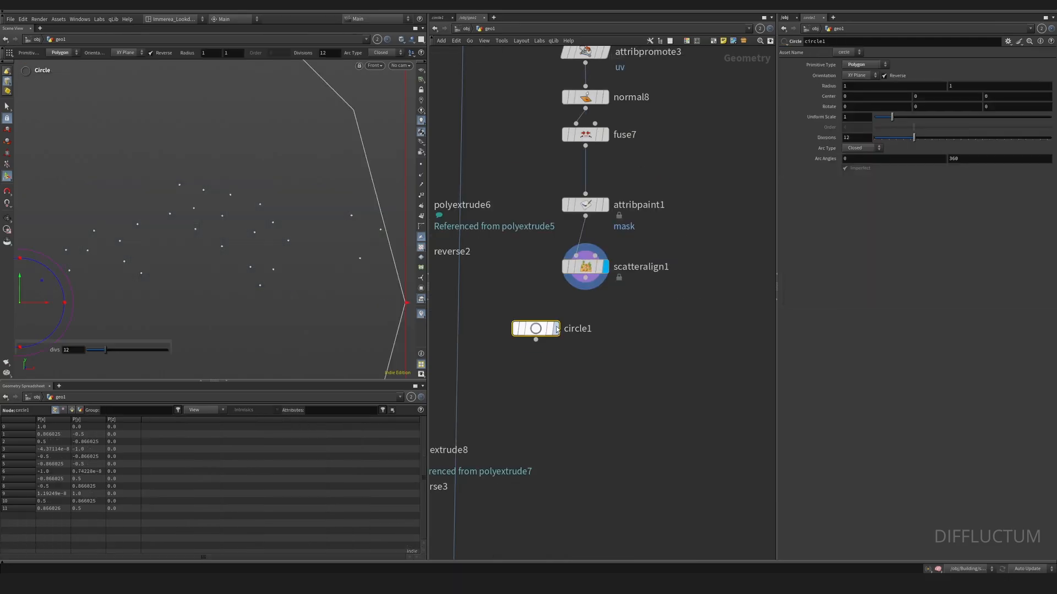
key("space+1")
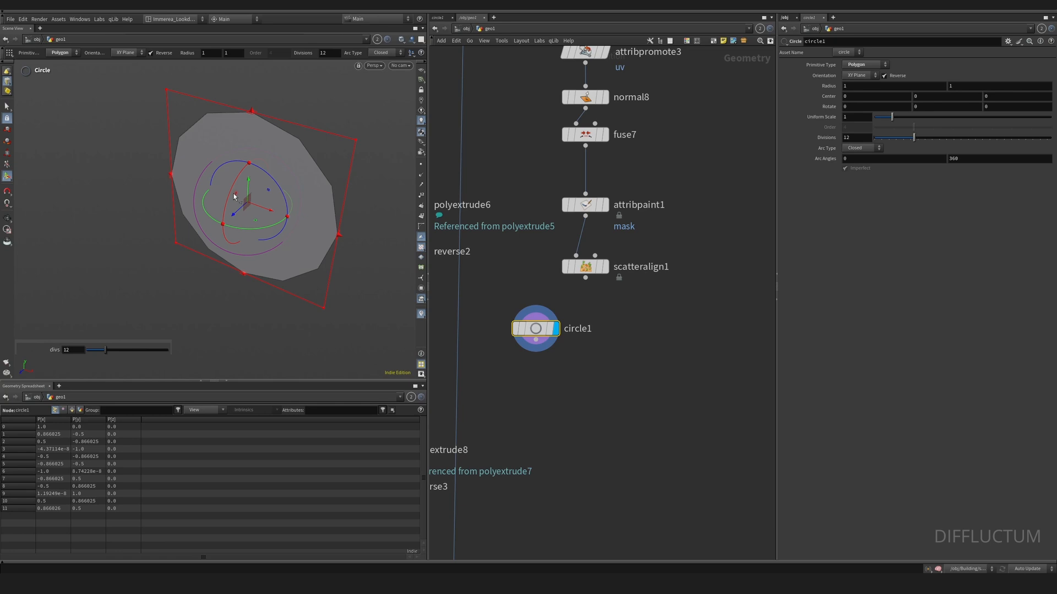
Orient circle1 to the ZX plane, make it an open arc, and set its divisions to 50
left_click(859, 76)
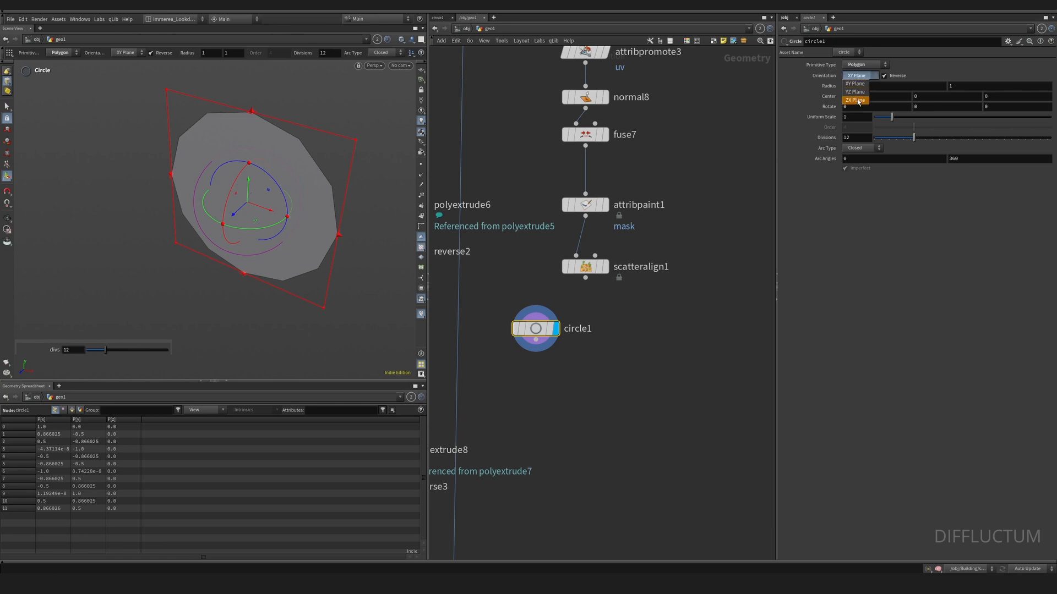
left_click(856, 100)
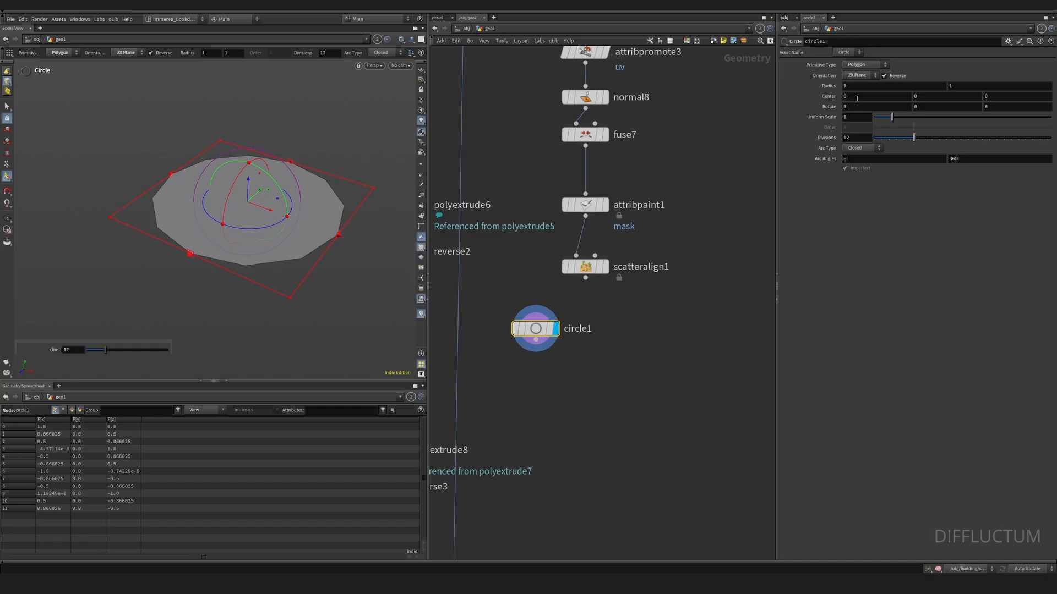
left_click(861, 148)
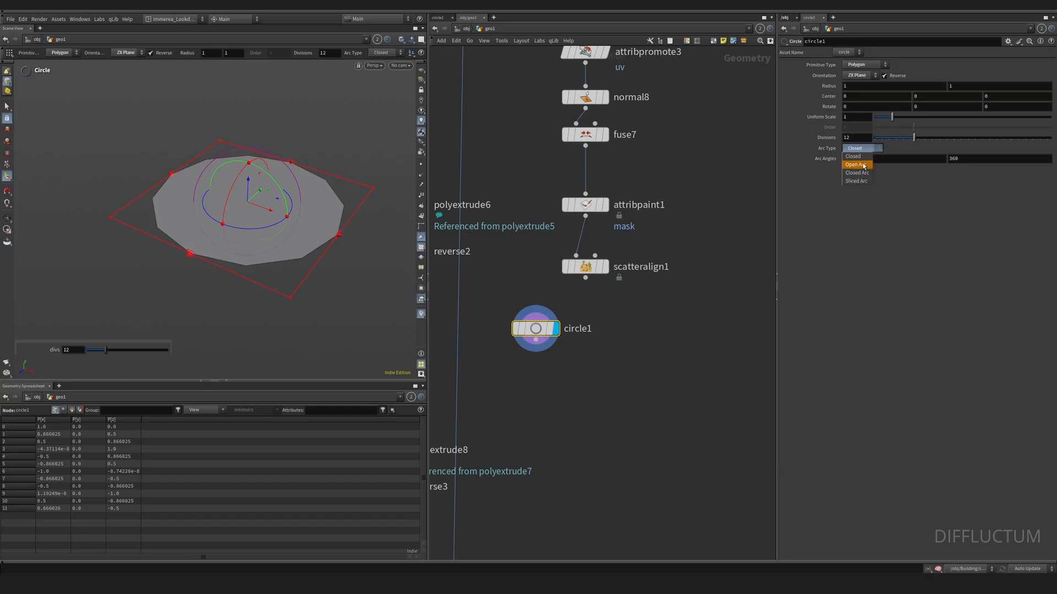
left_click(872, 158)
left_click_drag(914, 137, 1050, 138)
left_click_drag(224, 232, 256, 256, "alt")
right_click_drag(257, 256, 299, 229, "alt")
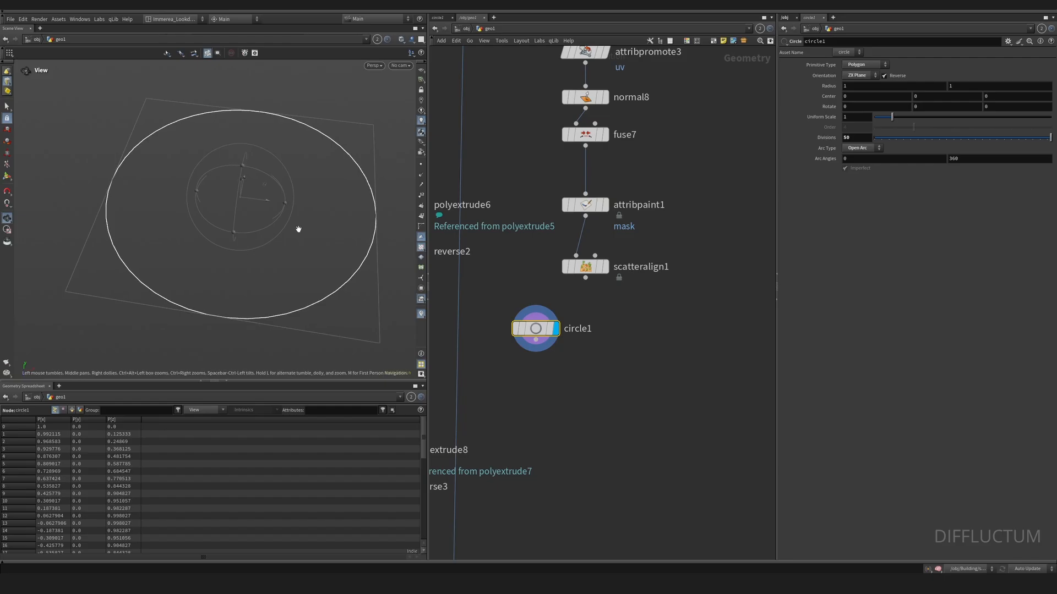
Copy circle1 onto the scatteralign1 points with a displayed Copy to Points node, and template fuse7 as reference
left_click_drag(540, 331, 530, 322)
key("Tab")
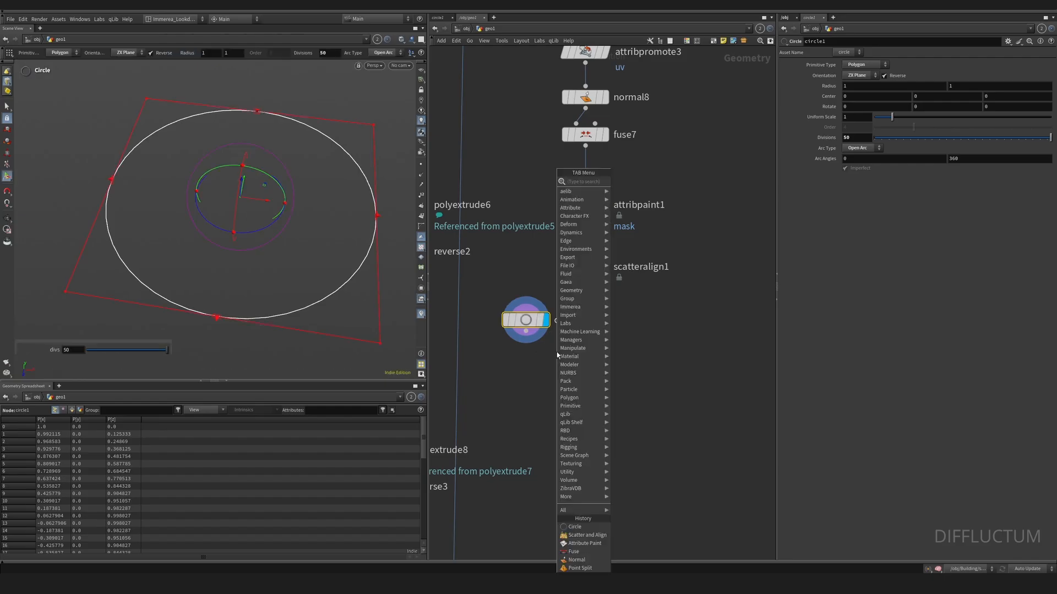
type("copy to")
left_click(636, 190)
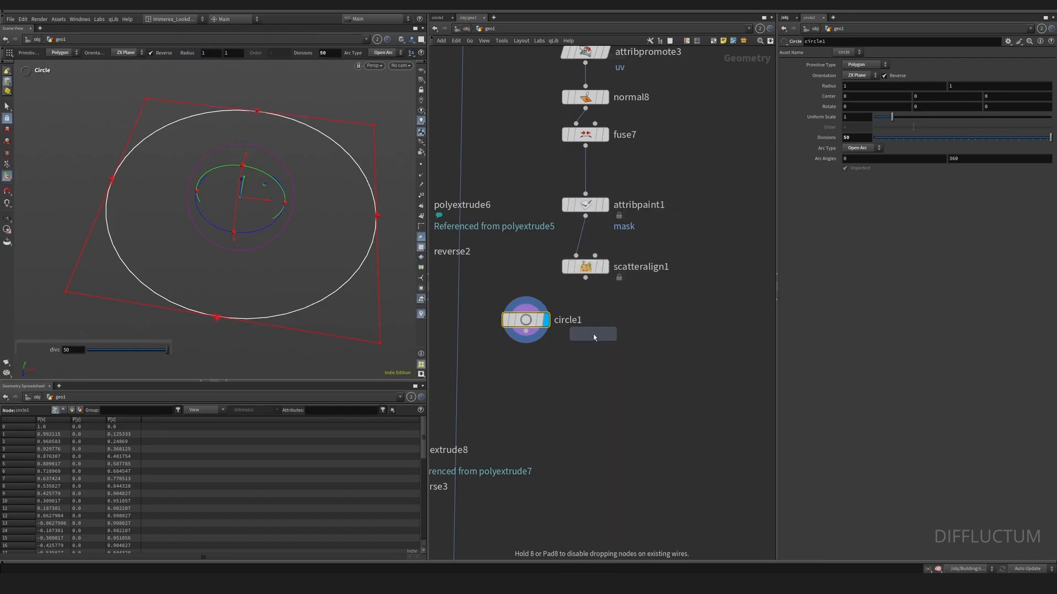
left_click(558, 349)
left_click_drag(585, 278, 576, 376)
left_click(592, 377)
left_click(601, 134)
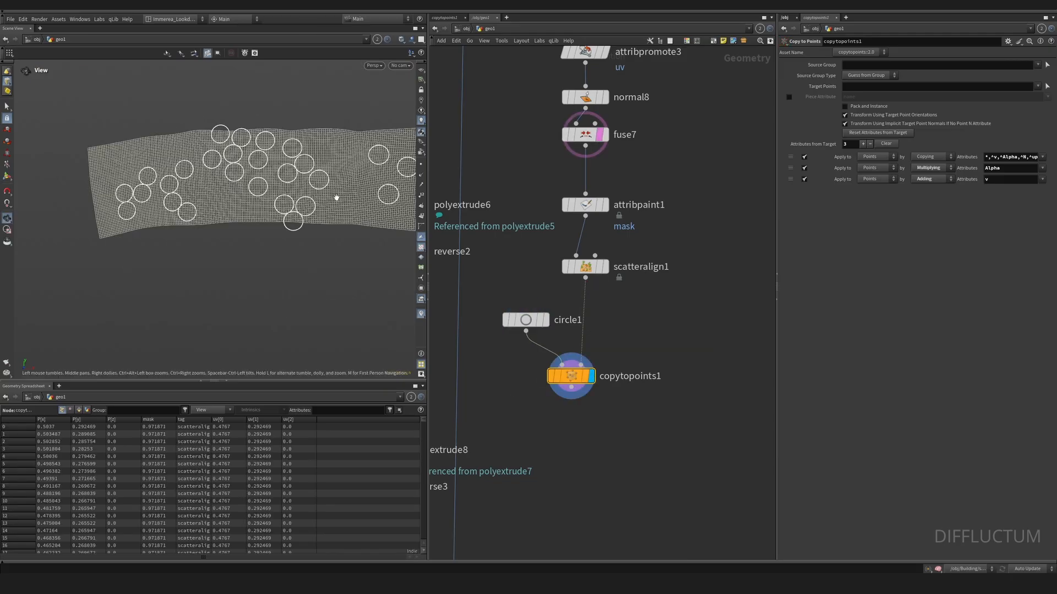
Set the uniform scale of circle1 to 0.85
left_click(526, 320)
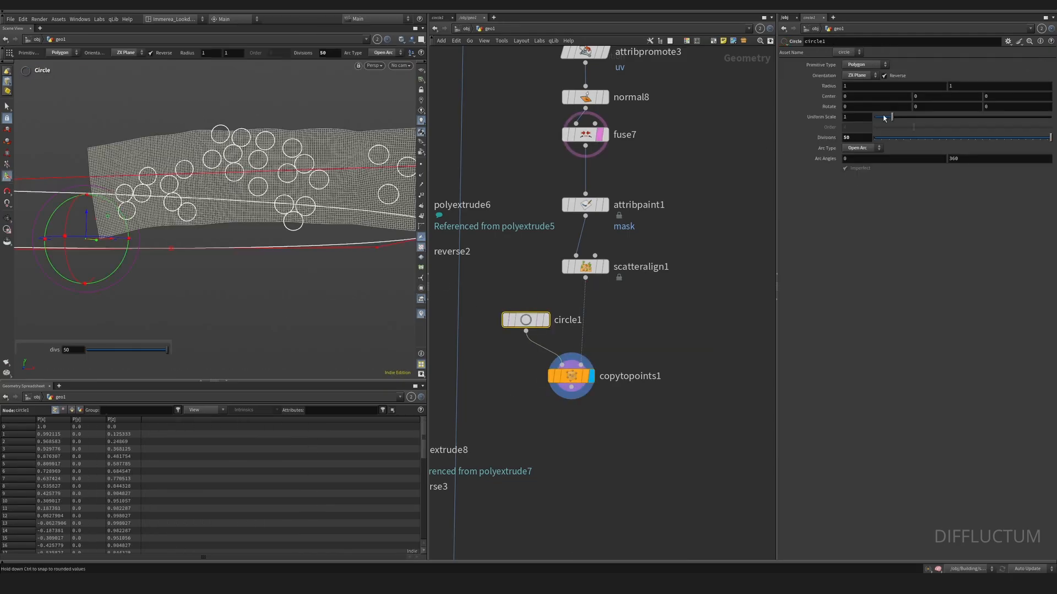
left_click_drag(891, 117, 891, 118)
left_click(860, 116)
key("BackSpace")
key("BackSpace")
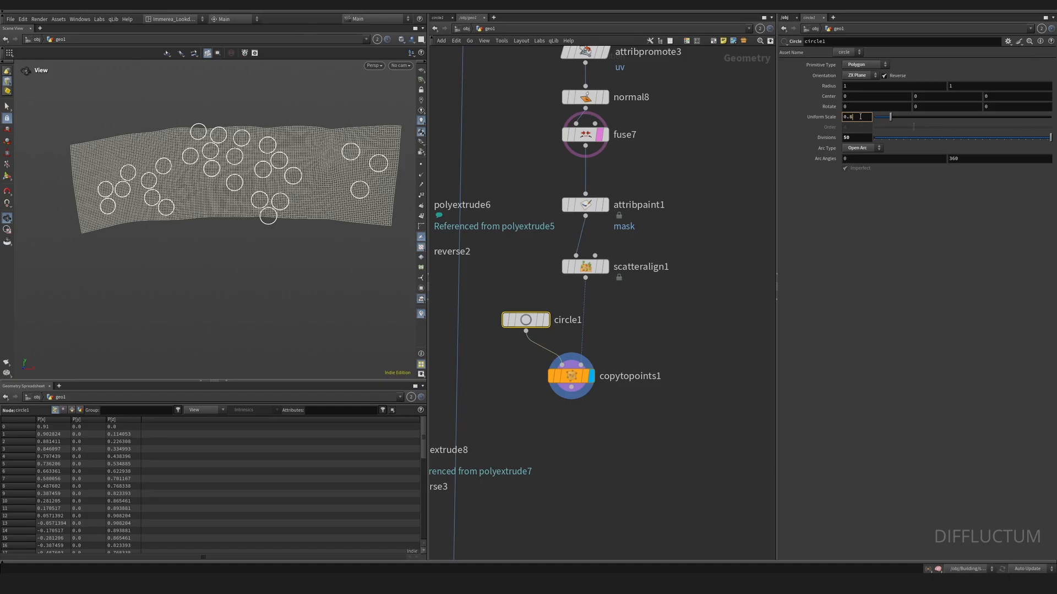
type("85")
key("Return")
left_click_drag(307, 204, 279, 205)
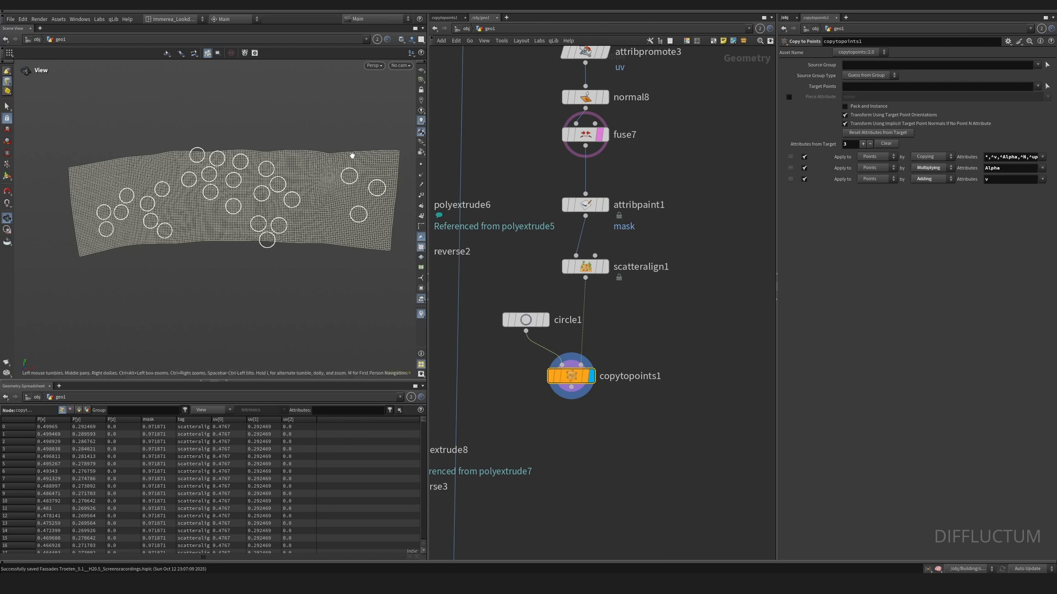
Add a Group Create node beside attribpaint1, branch it from fuse7 and display its result
middle_click_drag(637, 329, 601, 349)
key("Tab")
type("group")
key("Return")
scroll(640, 348, "down", 4)
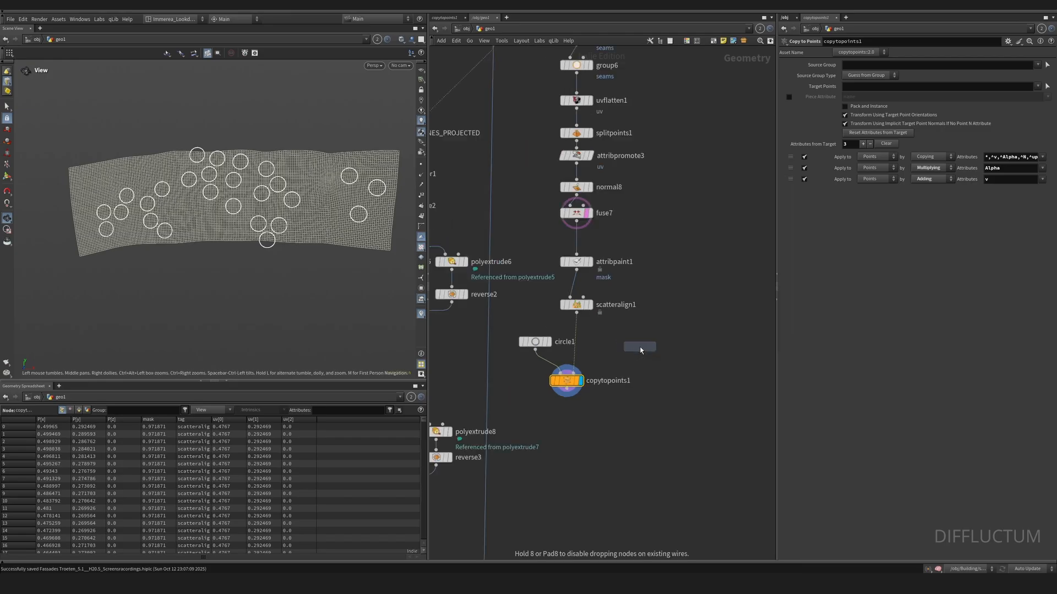
left_click(651, 301)
scroll(628, 287, "up", 4)
left_click(575, 260)
left_click(666, 299)
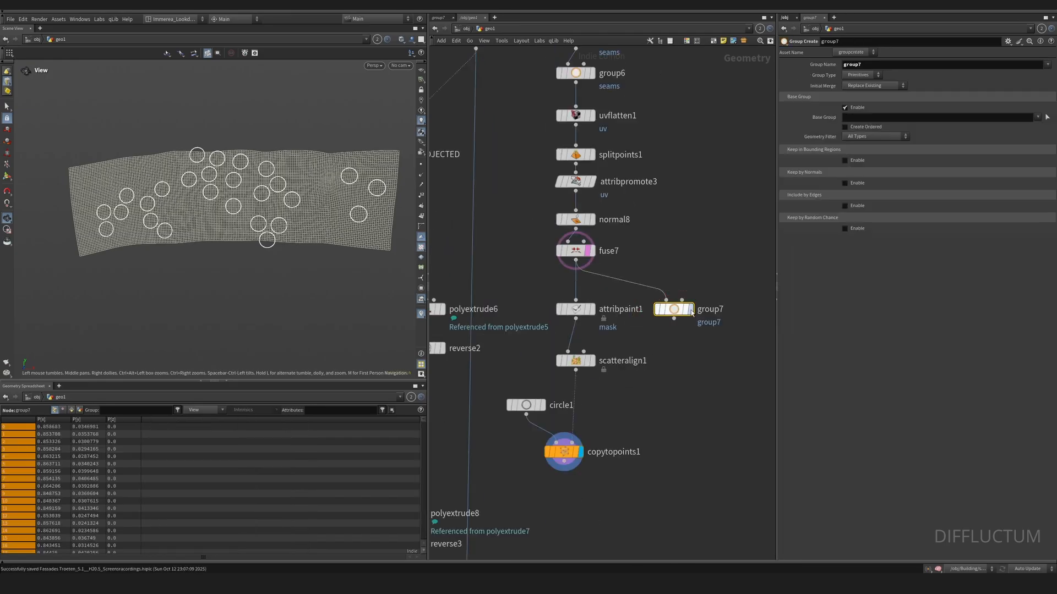
key("r")
left_click(678, 311)
Name the group contour, set its type to Edges, disable the base group, and include unshared edges
left_click(917, 65)
type("co")
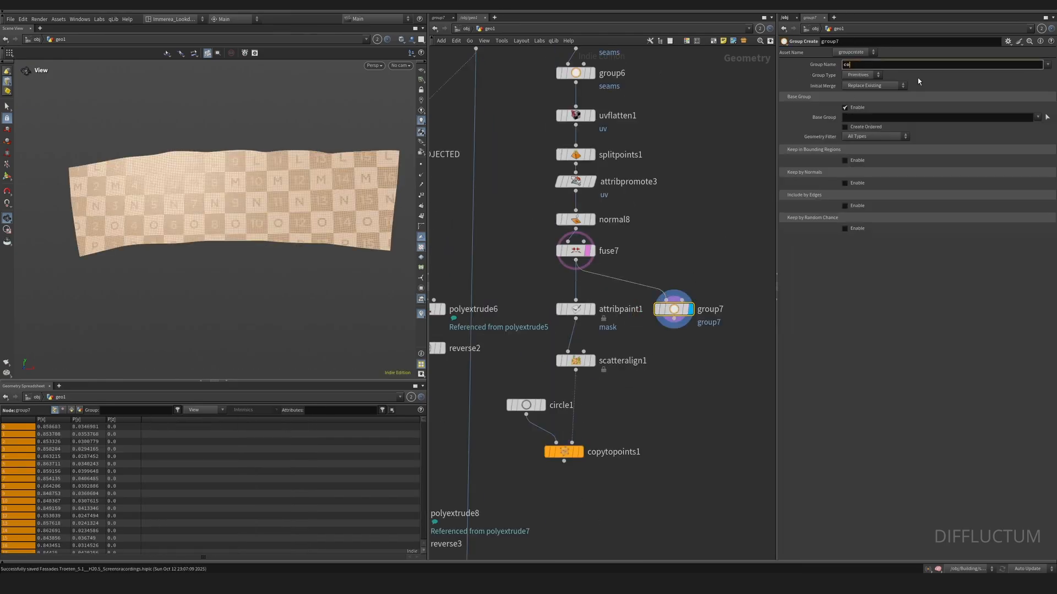
type("ntour")
key("Return")
left_click(862, 75)
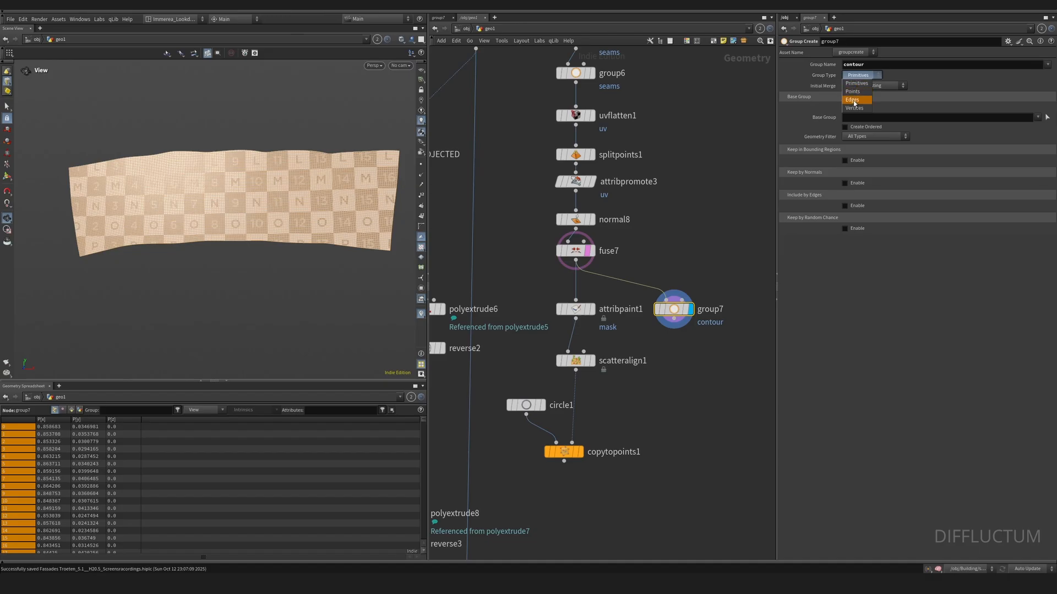
left_click(857, 99)
left_click(846, 107)
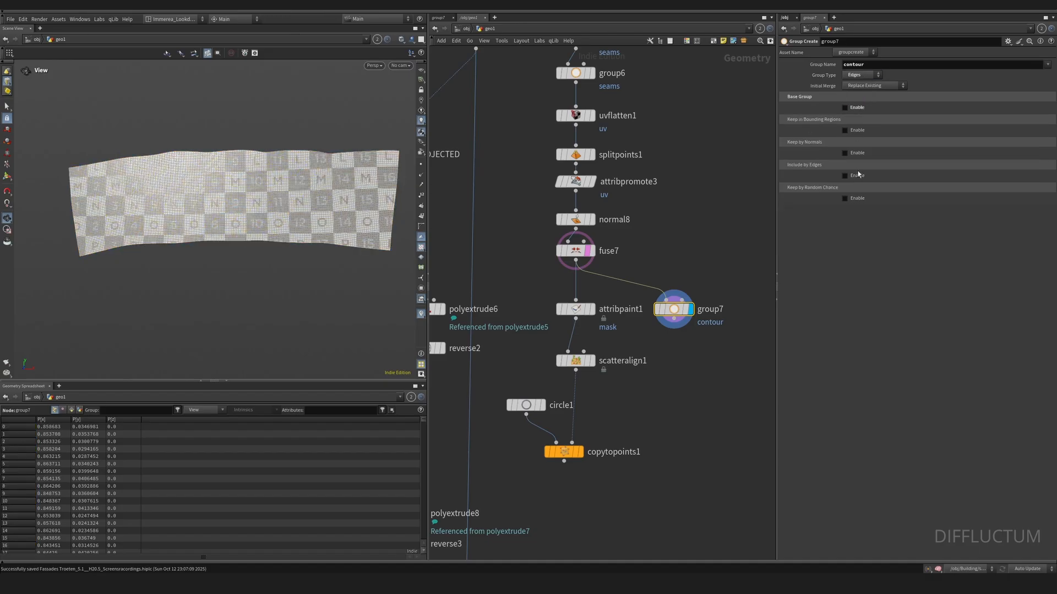
left_click(845, 176)
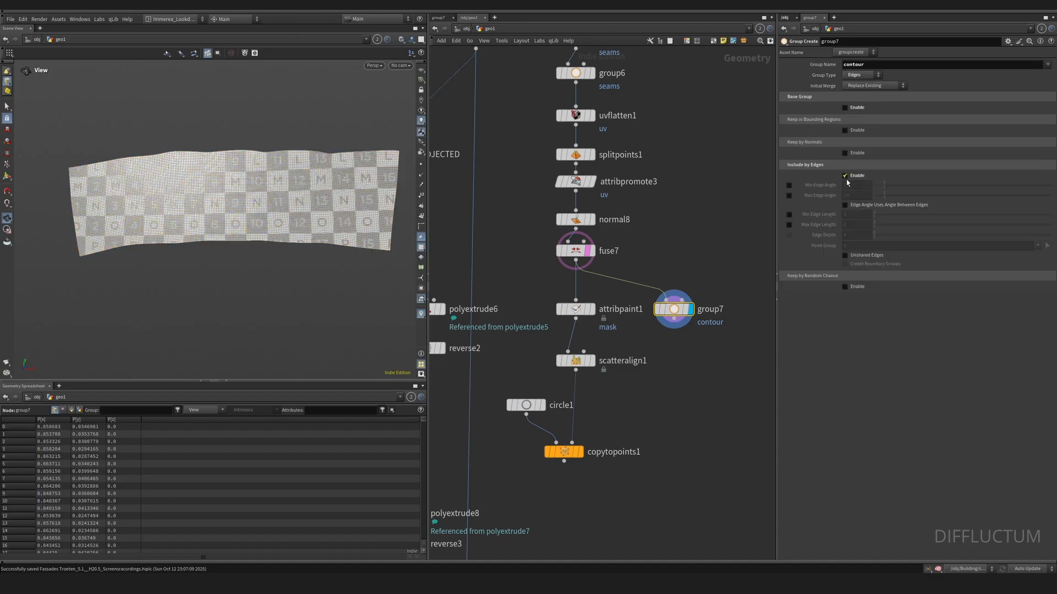
left_click(845, 255)
Add a Convert Line node below group7 and display its result
key("Tab")
type("convertline")
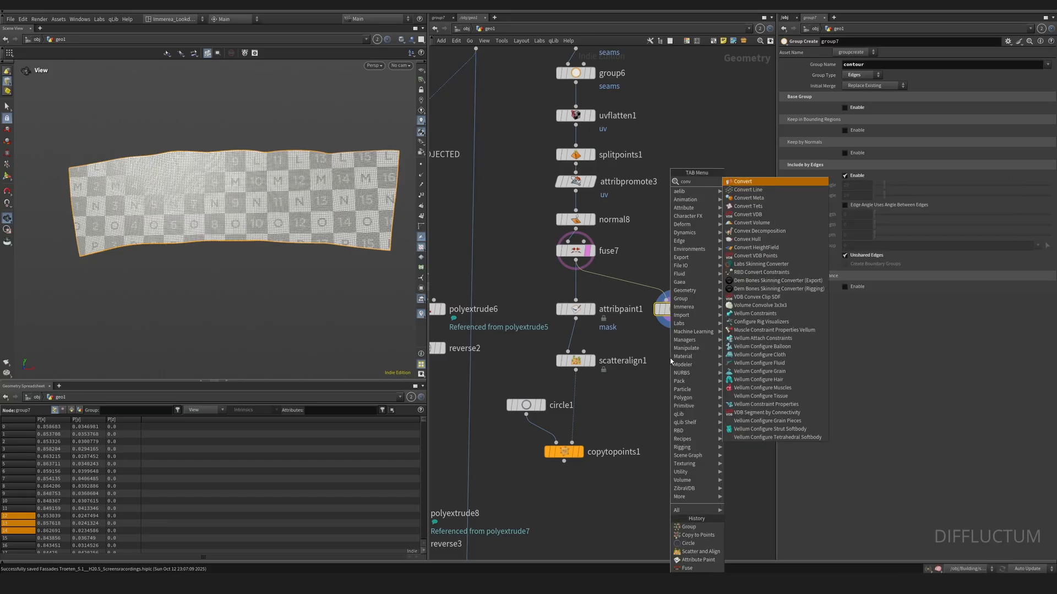
key("Return")
left_click(674, 349)
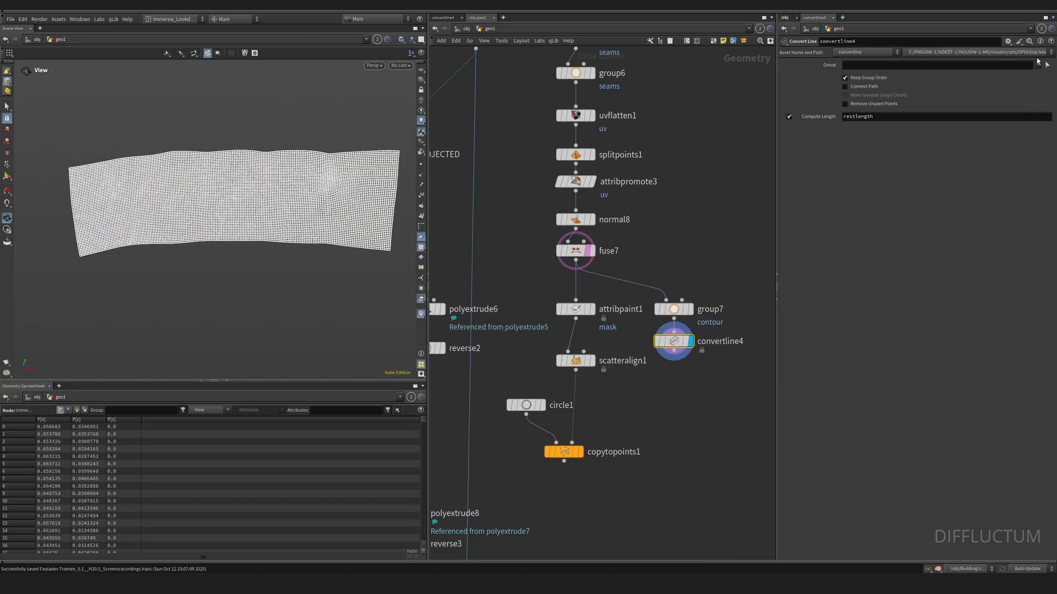
Limit convertline4 to the contour group, enable Connect Path and Remove Unused Points, and disable Compute Length
left_click(1037, 65)
left_click(1023, 77)
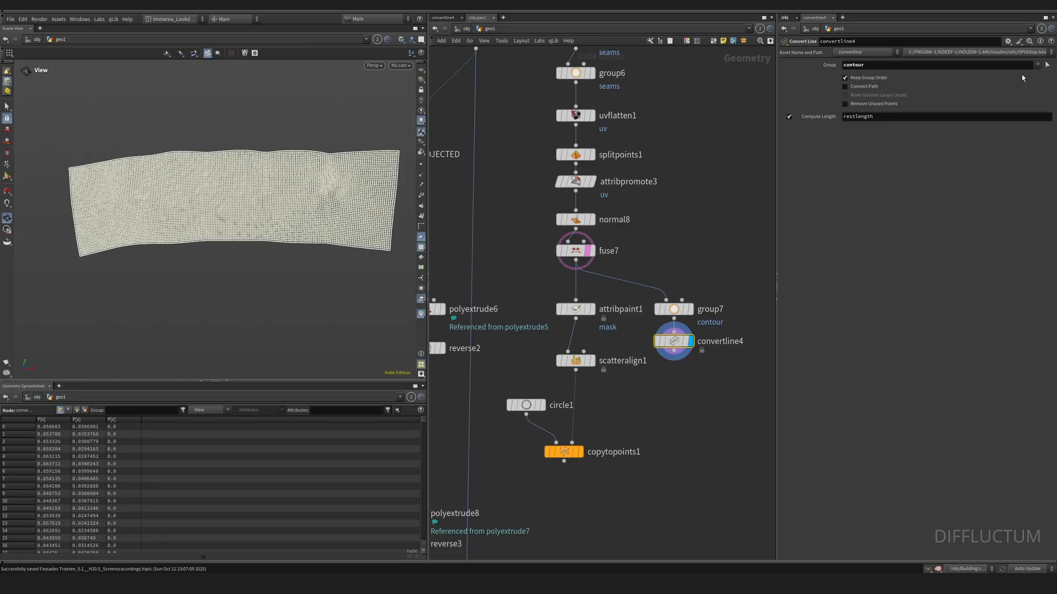
left_click(846, 86)
left_click(846, 104)
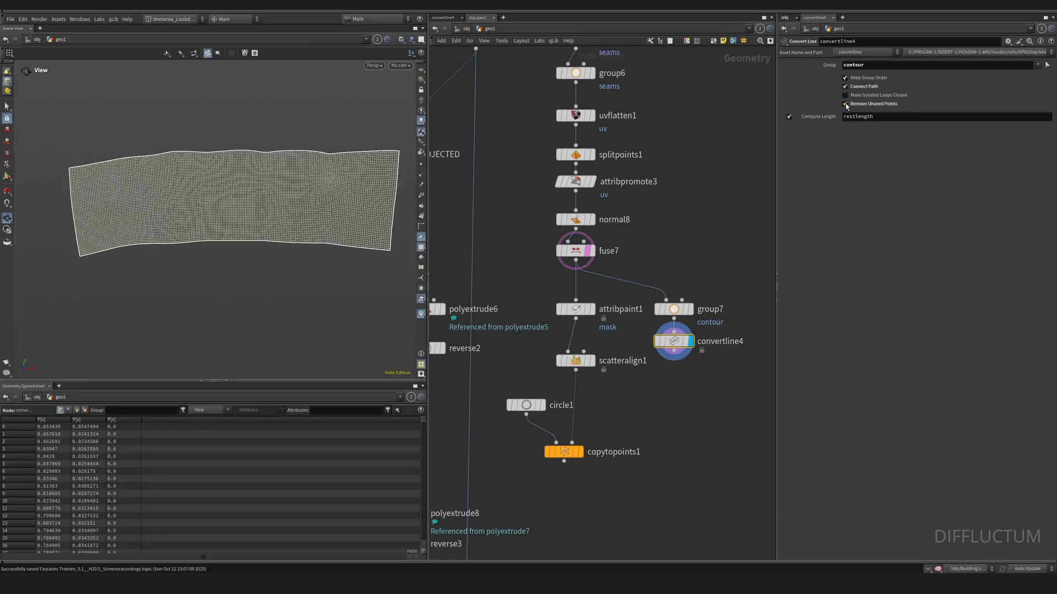
left_click(804, 117)
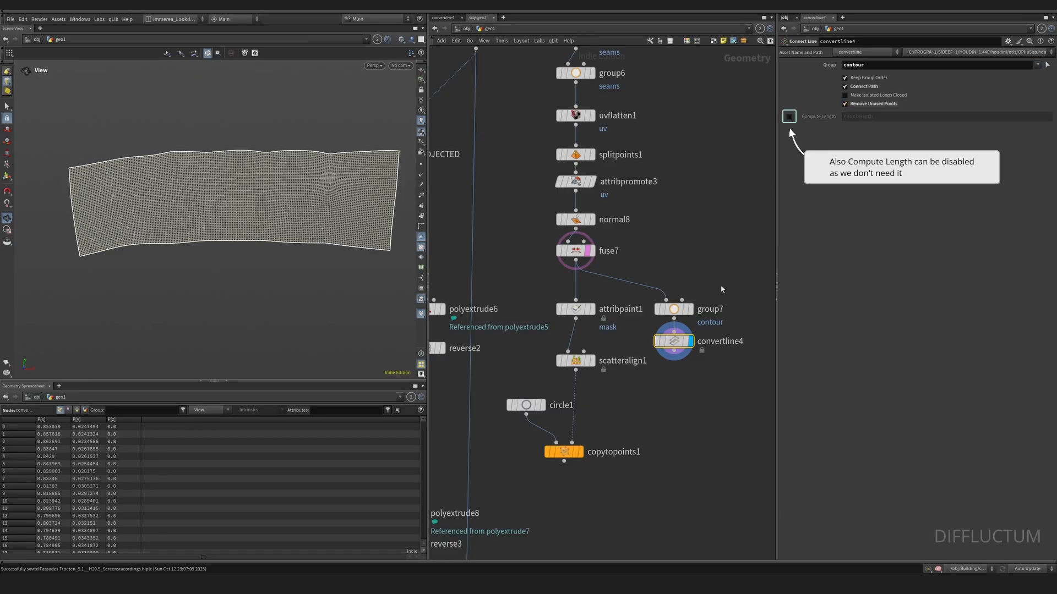
Display copytopoints1 and template convertline4 to view the circles against the facade contour
left_click(581, 452)
left_click(684, 342)
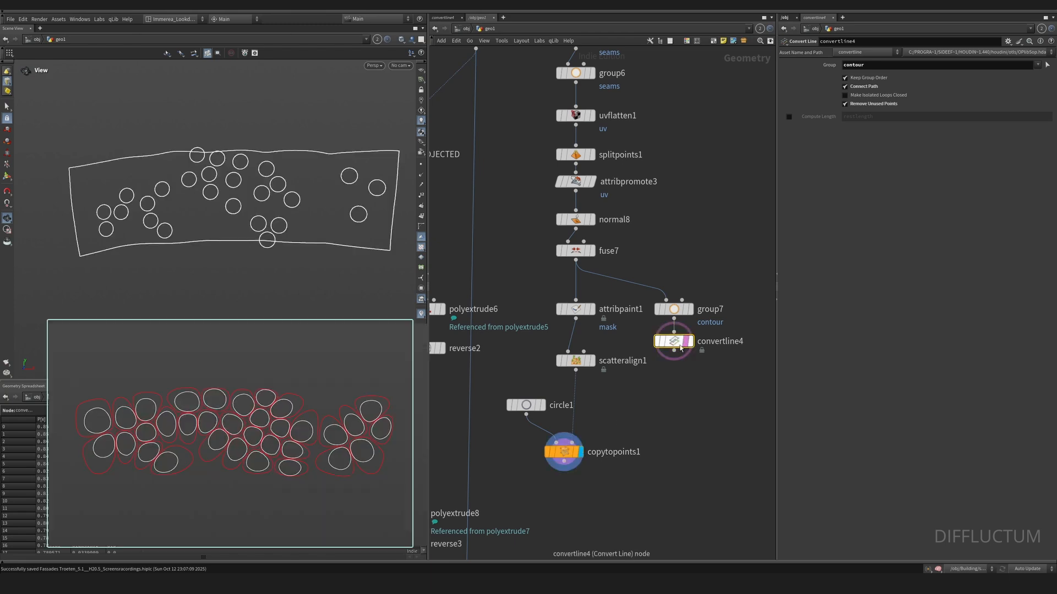
Display attribpaint1 with copytopoints1 as a template and activate the Attribute Paint brush on the mask
left_click(562, 448)
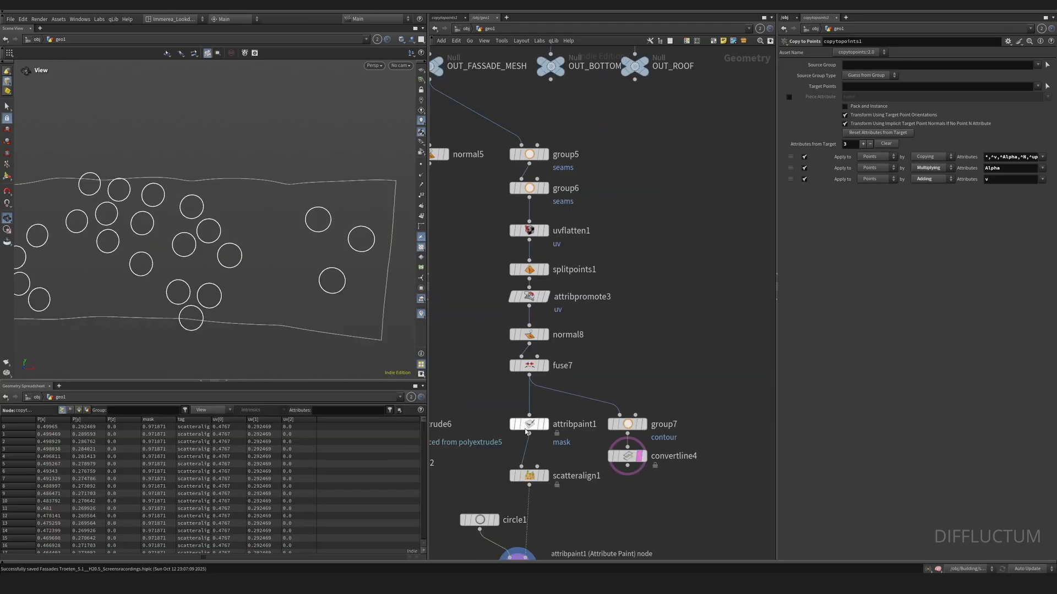
left_click(528, 424)
left_click(545, 424)
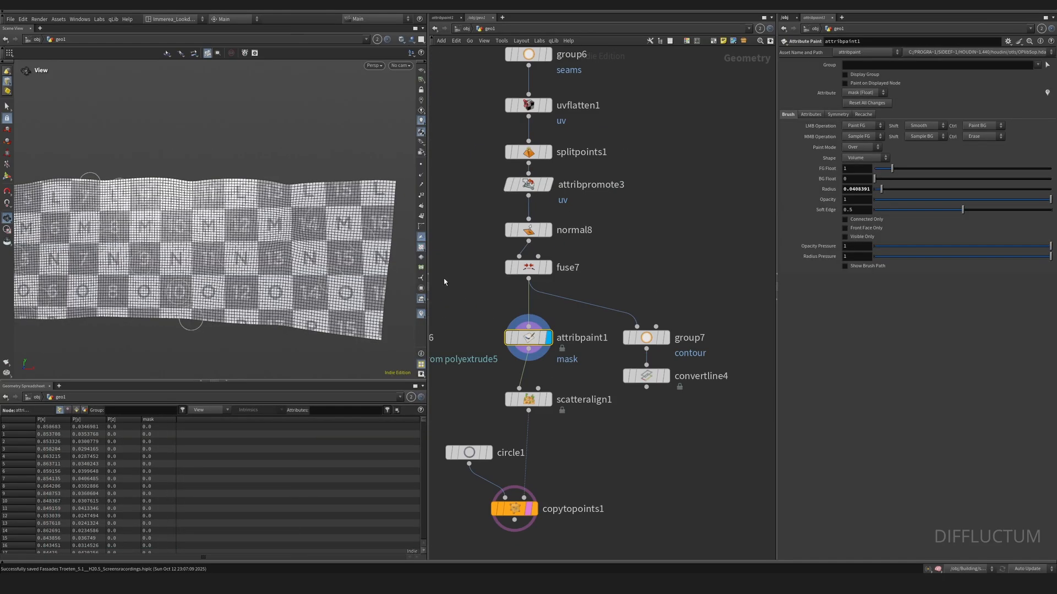
left_click(421, 247)
left_click_drag(329, 254, 278, 254)
middle_click_drag(278, 254, 314, 267)
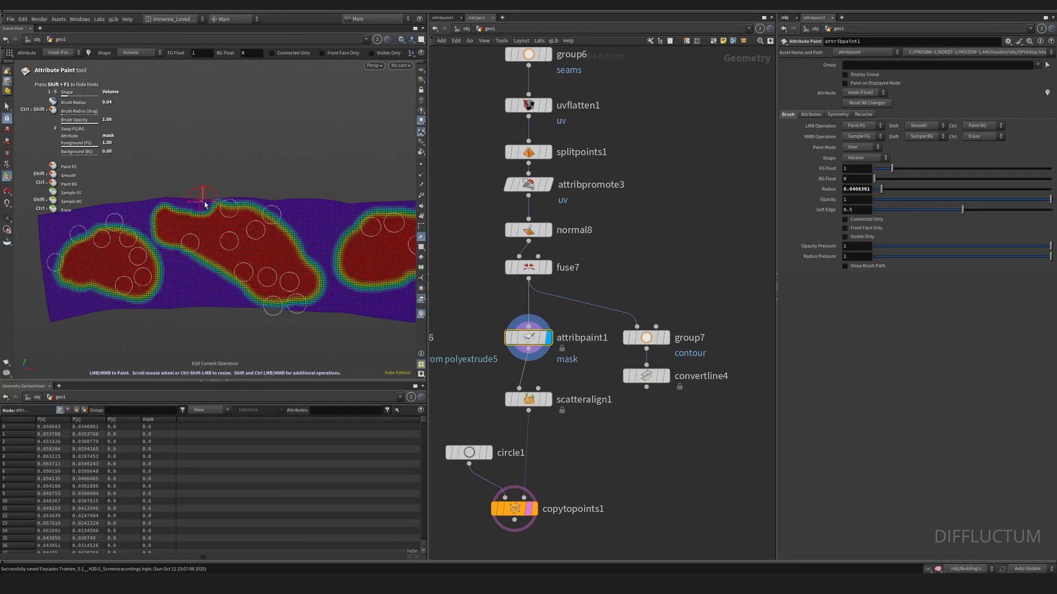
Paint mask value 1 along the borders of the three masked areas to extend them for more circles
left_click_drag(207, 211, 306, 292)
middle_click_drag(329, 331, 220, 326, "alt")
left_click_drag(297, 231, 309, 277)
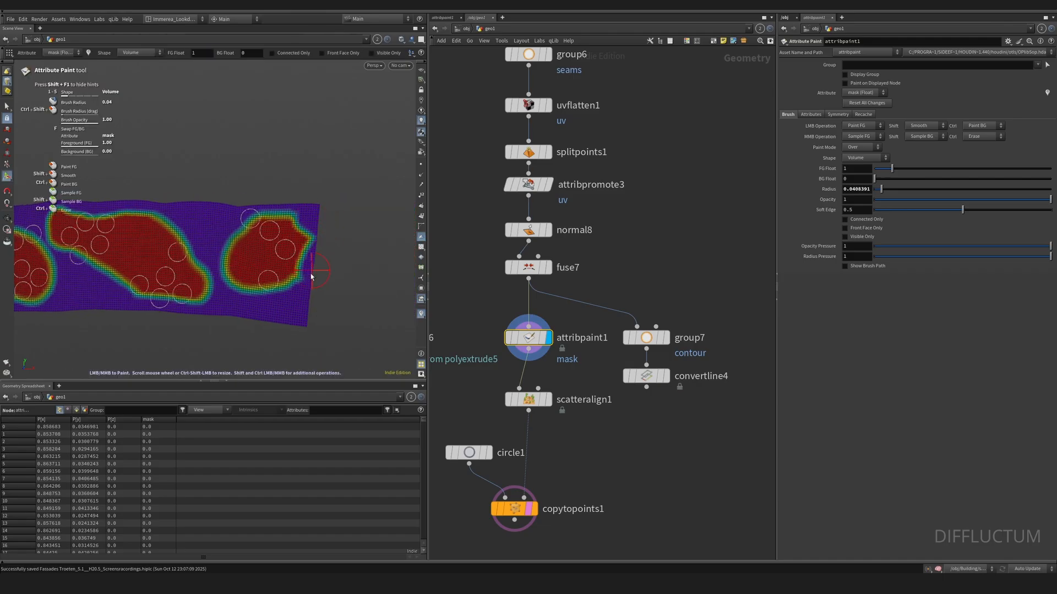
middle_click_drag(309, 276, 388, 276, "alt")
left_click_drag(170, 238, 203, 242)
middle_click_drag(308, 300, 311, 283, "alt")
mouse_move(250, 209)
left_mouse_down()
mouse_move(226, 203)
mouse_move(242, 205)
left_mouse_up()
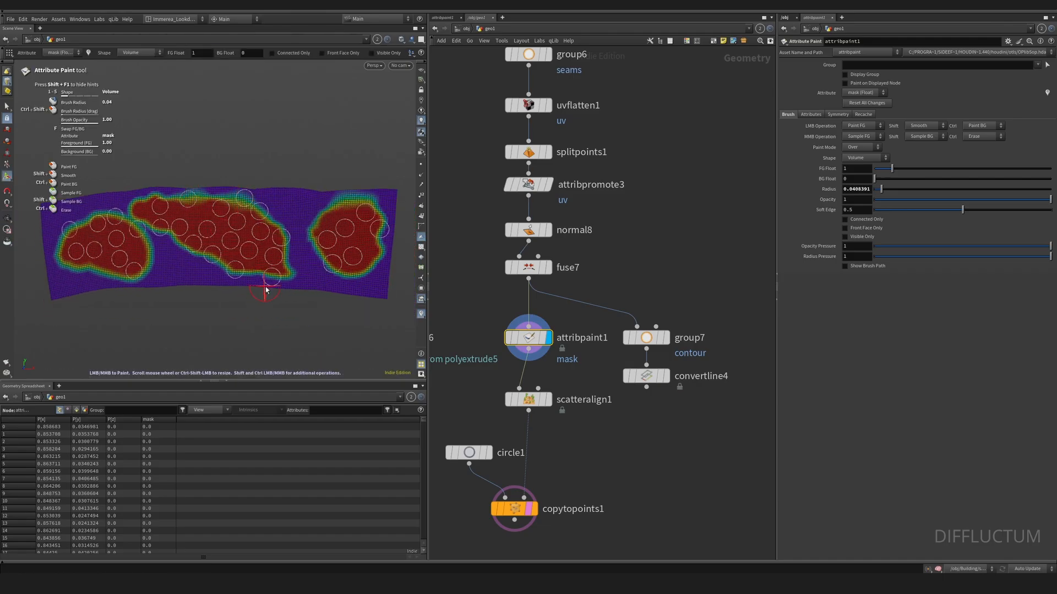
Inspect scatteralign1 and copytopoints1 to examine how the circles are distributed over the facade mesh
left_click(528, 399)
scroll(353, 324, "down", 2)
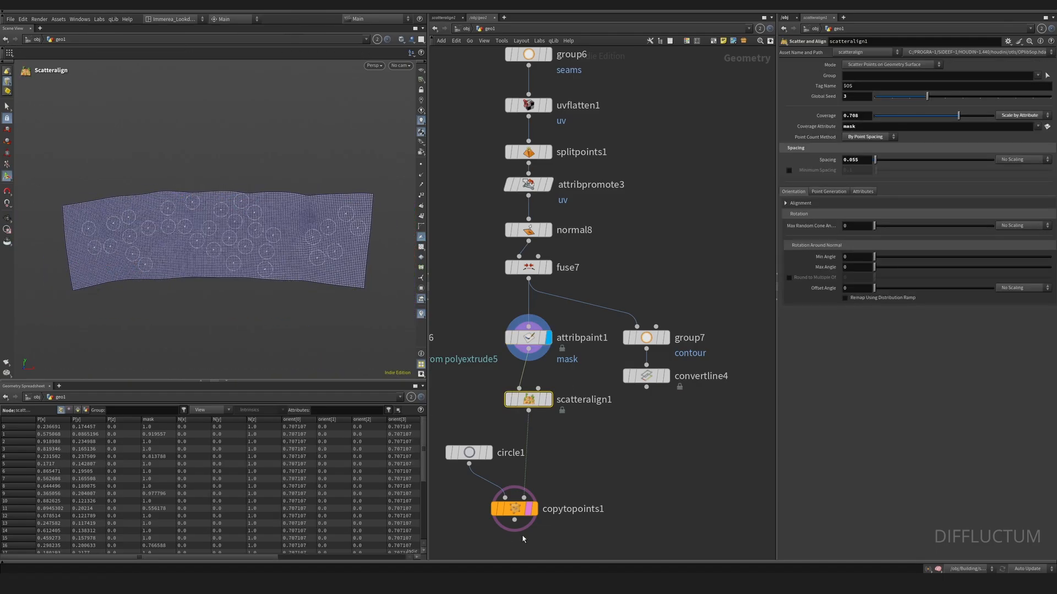
left_click(515, 509)
scroll(560, 462, "down", 3)
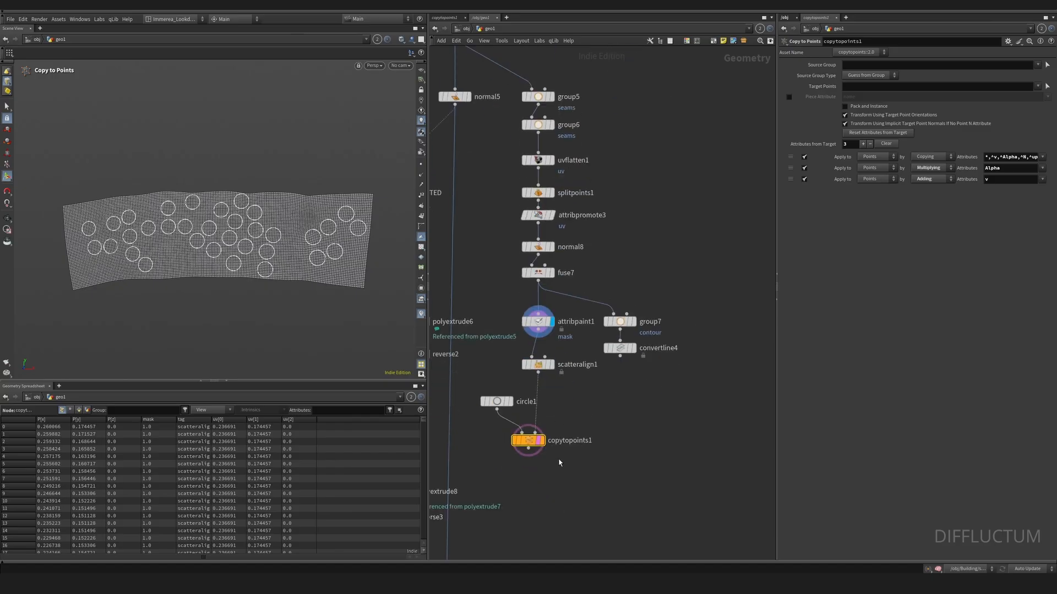
scroll(316, 236, "up", 2)
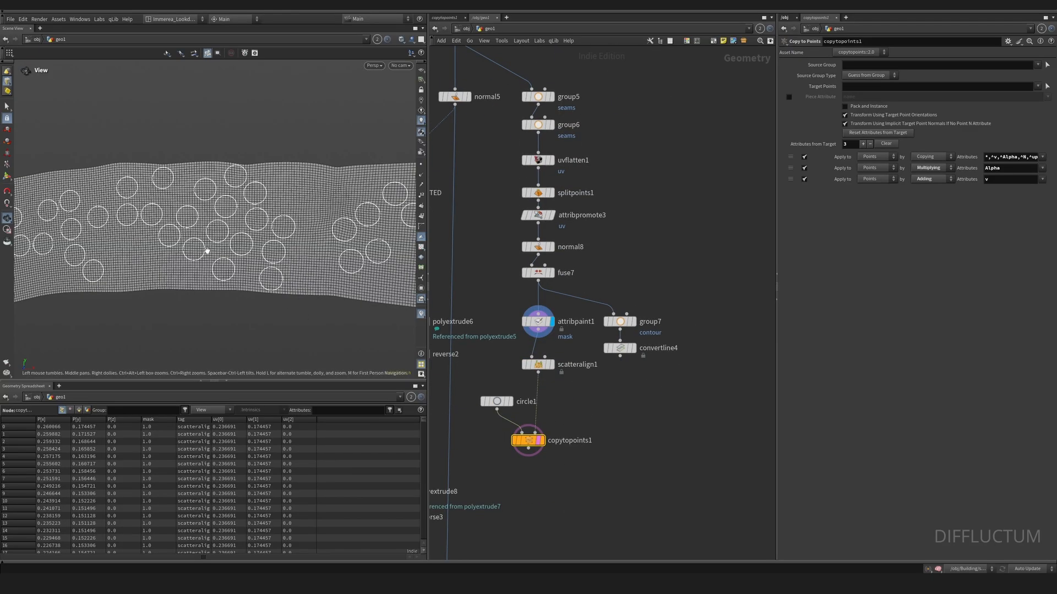
scroll(241, 241, "up", 3)
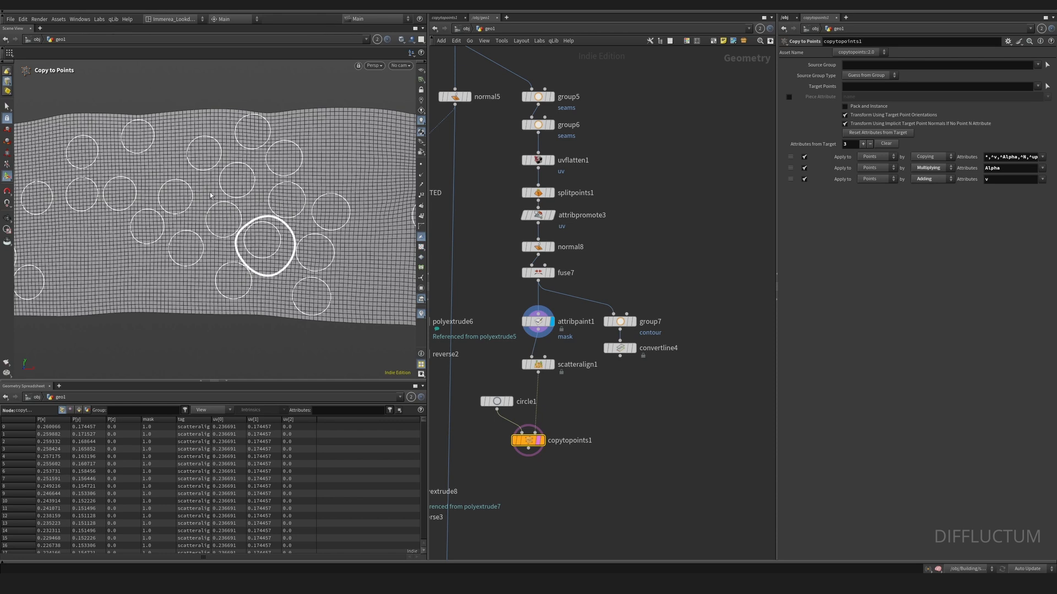
Add a Solver node below copytopoints1
scroll(537, 479, "down", 3)
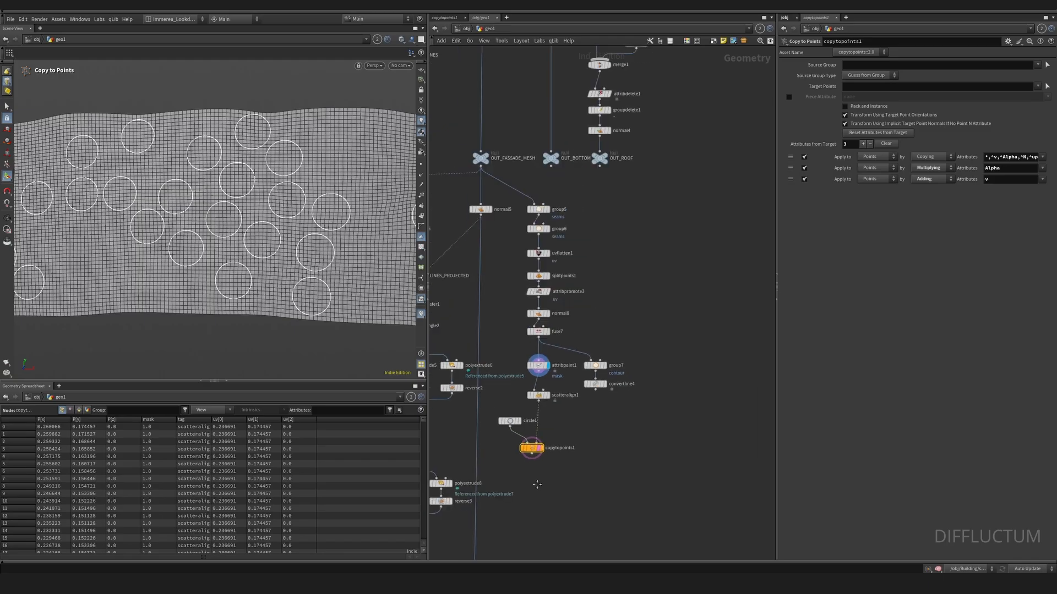
middle_click_drag(538, 484, 541, 436)
key("Tab")
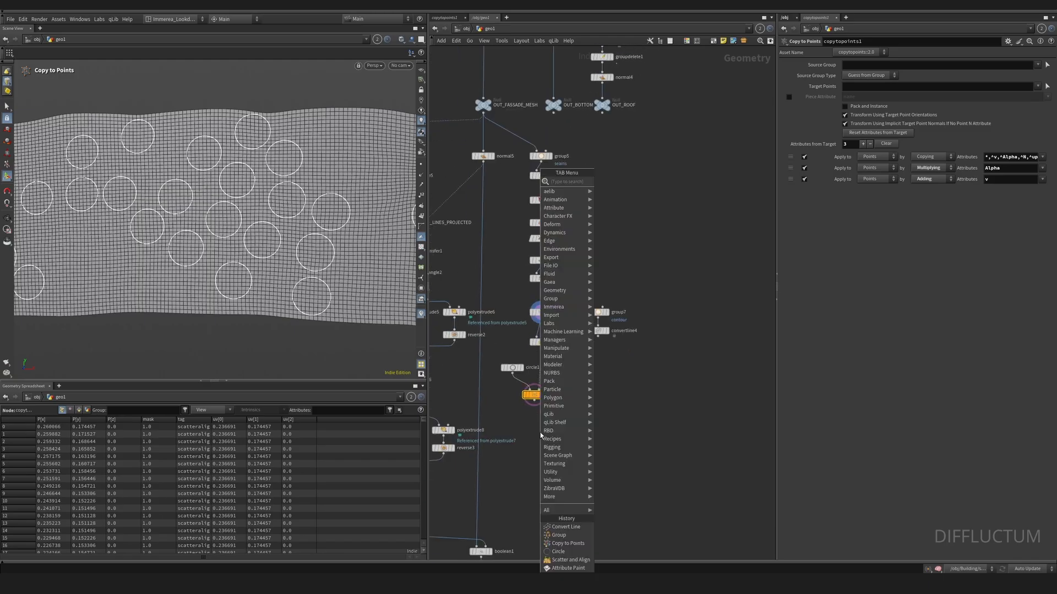
type("solver")
key("Return")
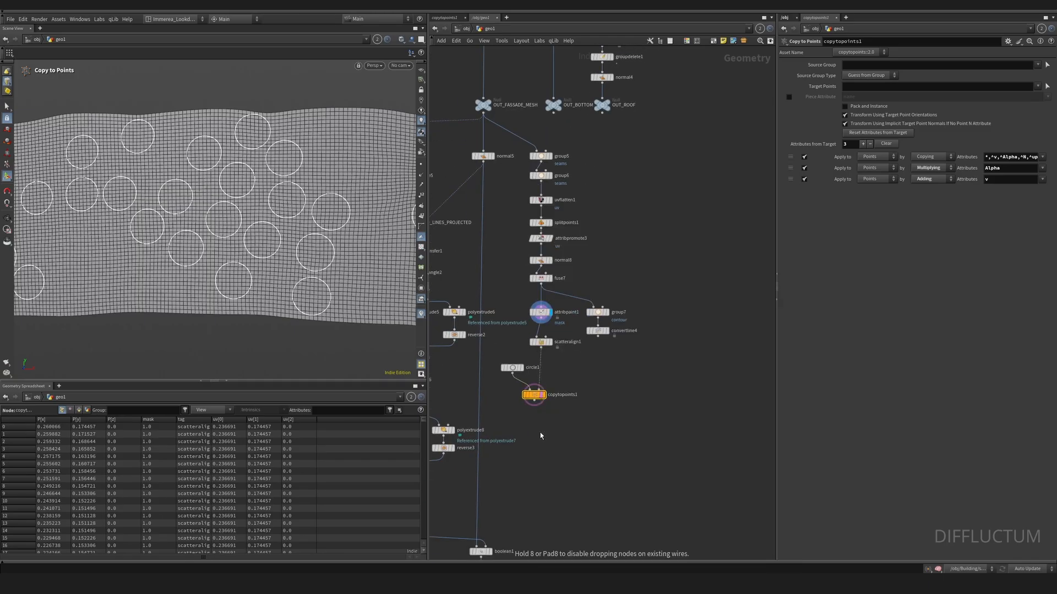
left_click(540, 430)
scroll(539, 430, "up", 2)
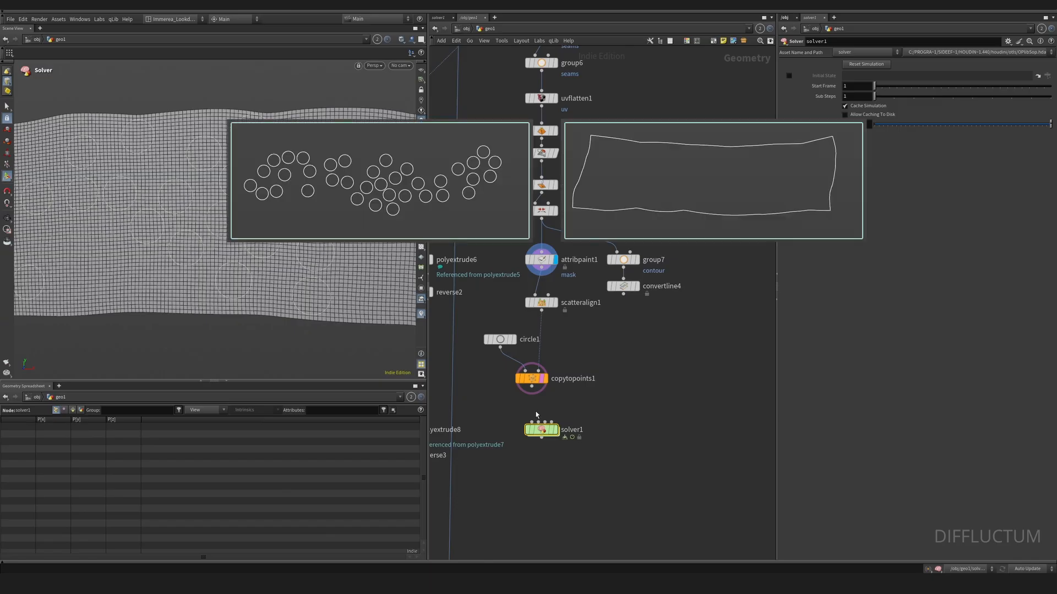
Connect copytopoints1 to the first input and convertline4 to the second input of solver1, and display the solver
left_click_drag(532, 386, 532, 422)
left_click_drag(623, 295, 538, 421)
left_click(555, 430)
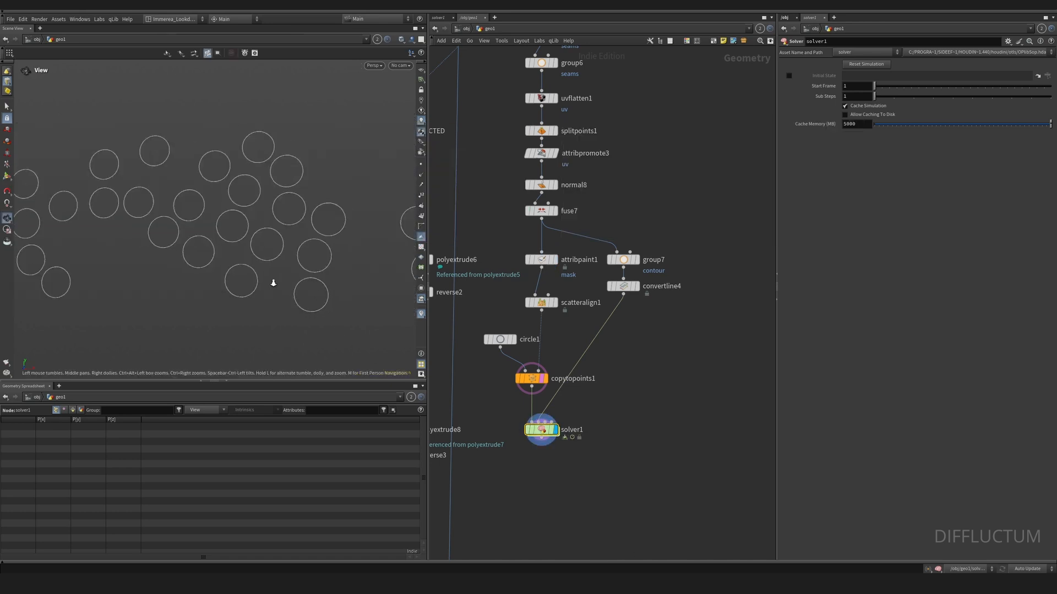
key("Return")
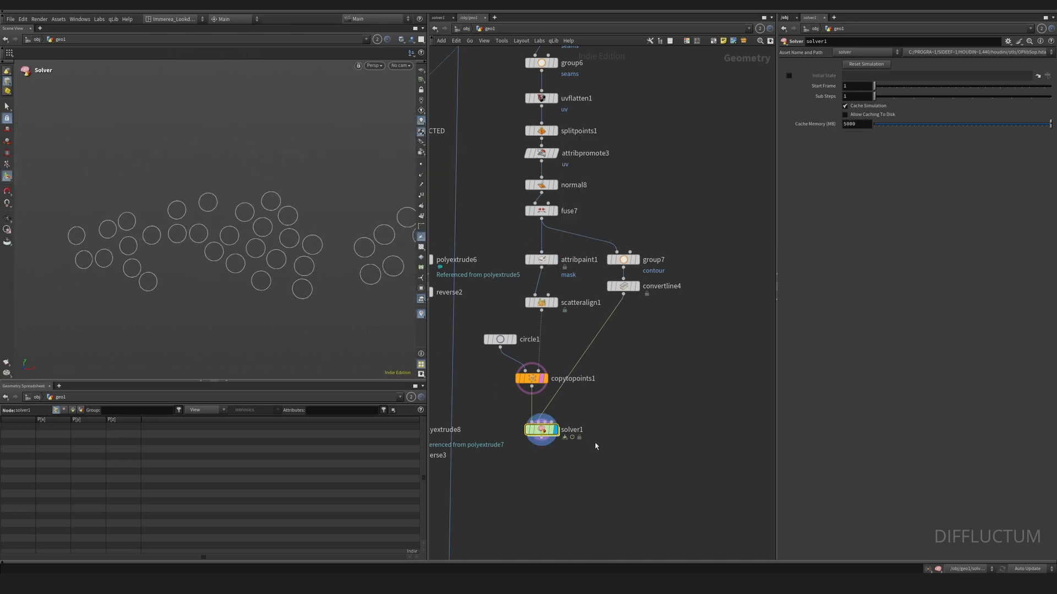
middle_click_drag(310, 266, 257, 264, "alt")
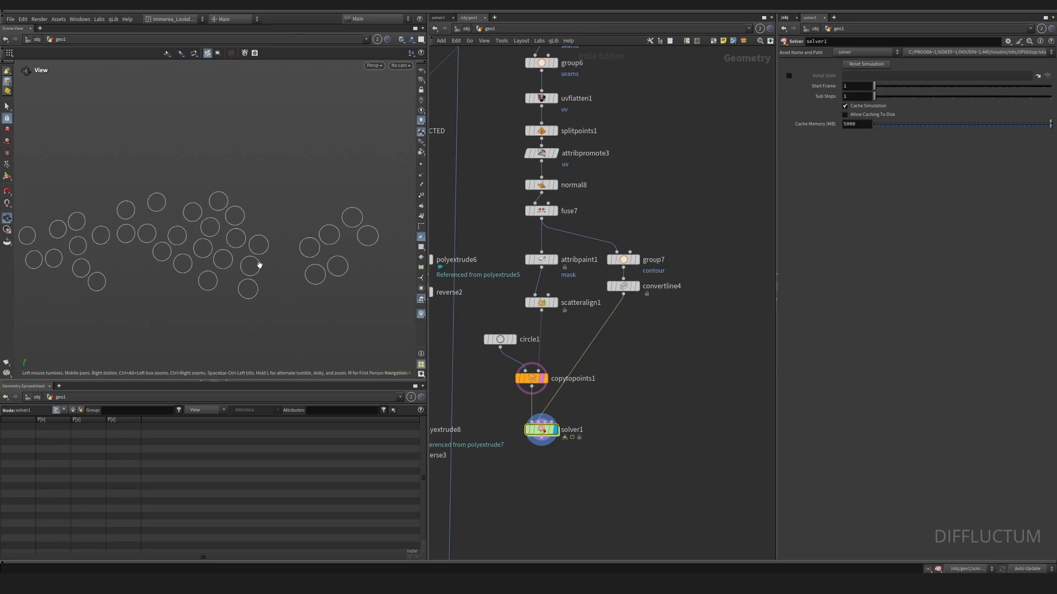
right_click_drag(257, 264, 242, 265, "alt")
Insert an Attribute Wrangle between circle1 and copytopoints1 and display its result
middle_click_drag(469, 368, 521, 398)
scroll(534, 404, "down", 1)
scroll(544, 400, "up", 3)
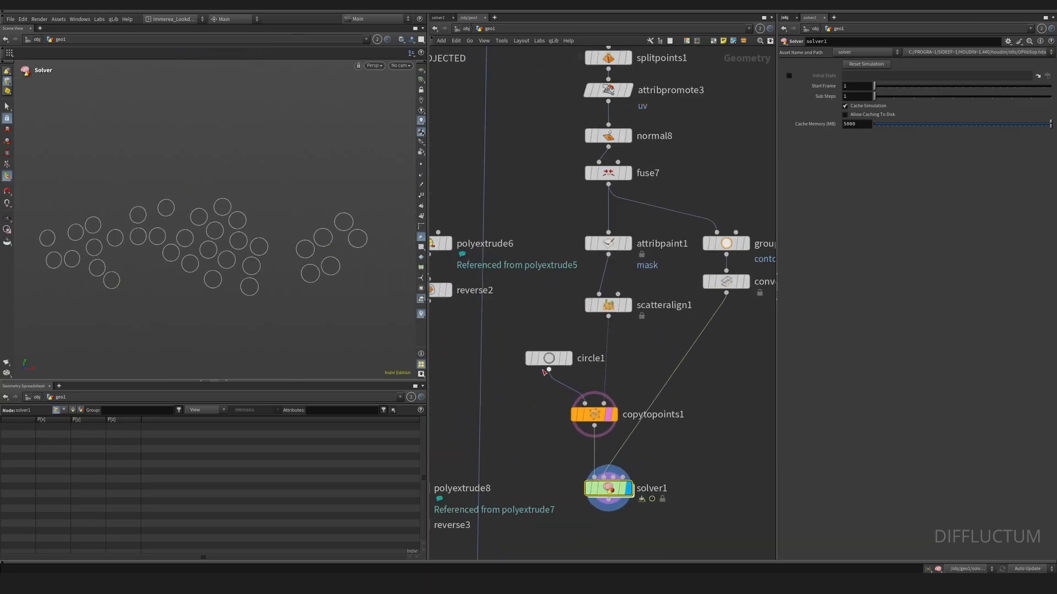
left_click_drag(548, 361, 530, 360)
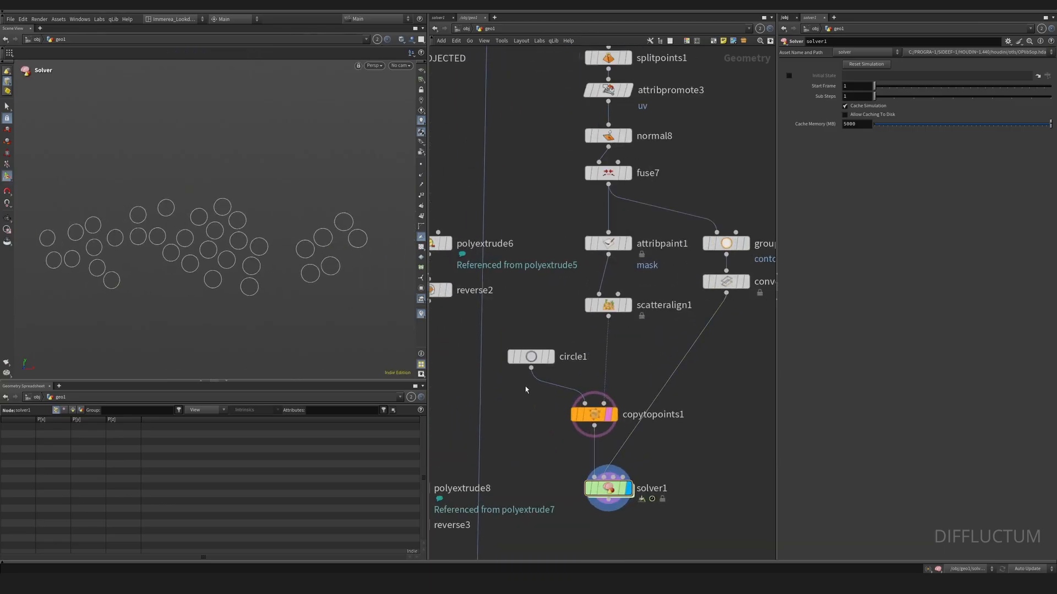
key("Tab")
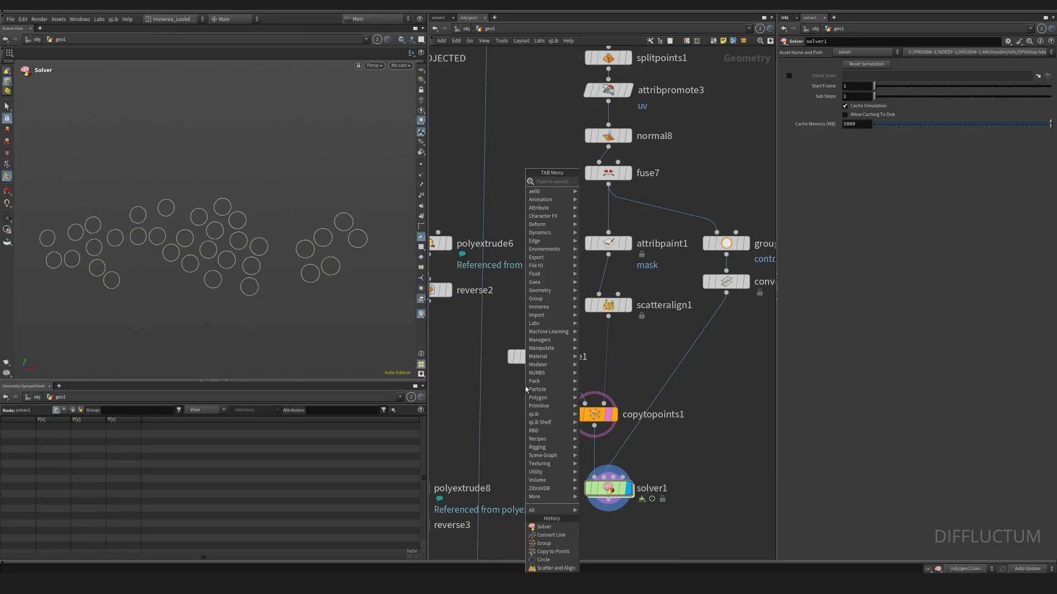
type("wrang")
key("Return")
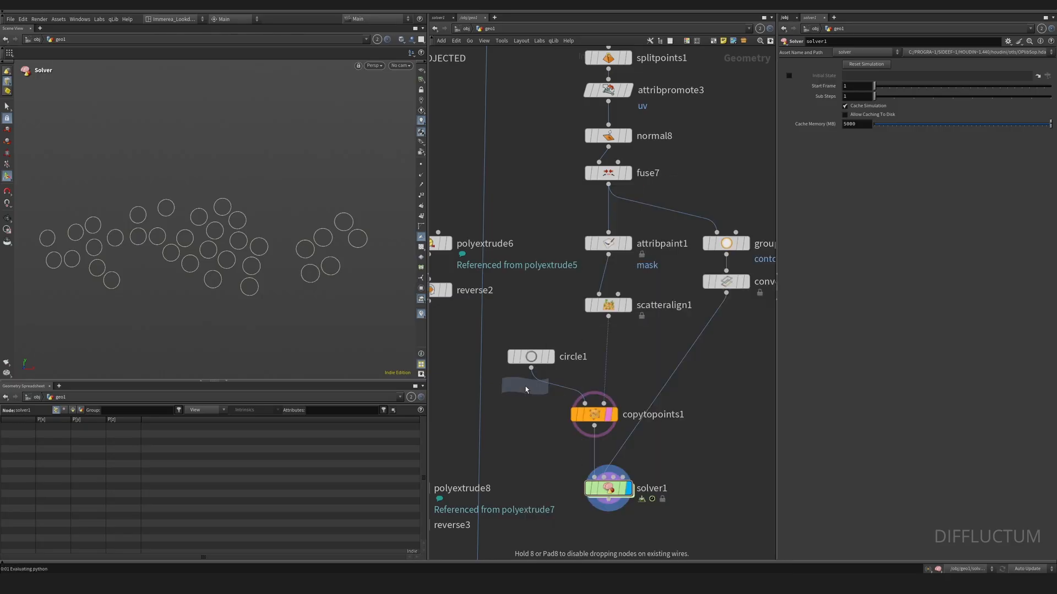
left_click(525, 387)
left_click_drag(525, 350, 585, 404)
key("l")
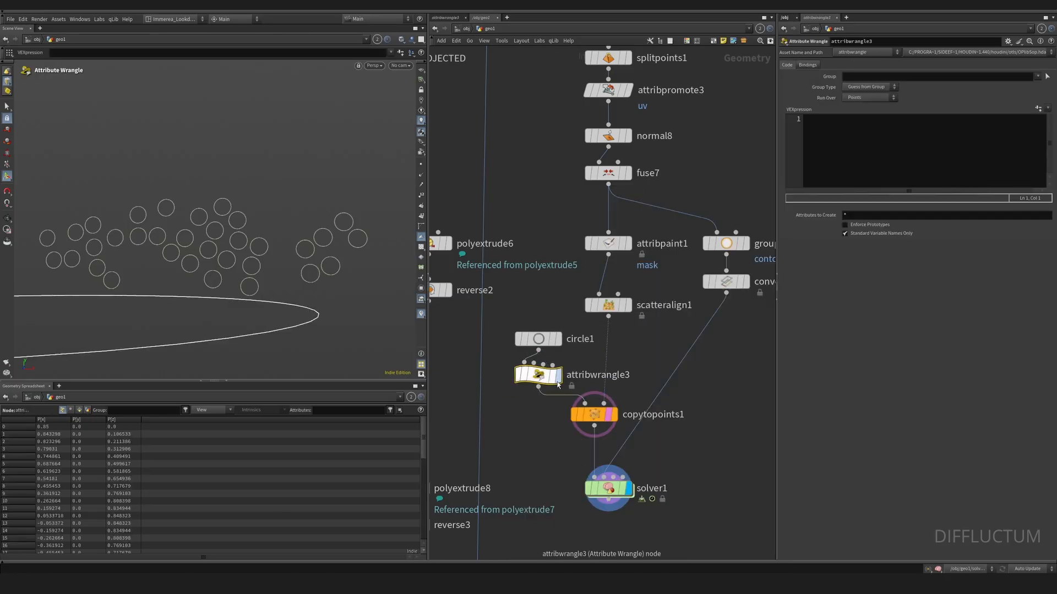
key("r")
left_click(546, 382)
Turn on the reference grid and point normal display while viewing the source circle at an angle
key("Escape")
left_click_drag(212, 275, 220, 278)
key("Return")
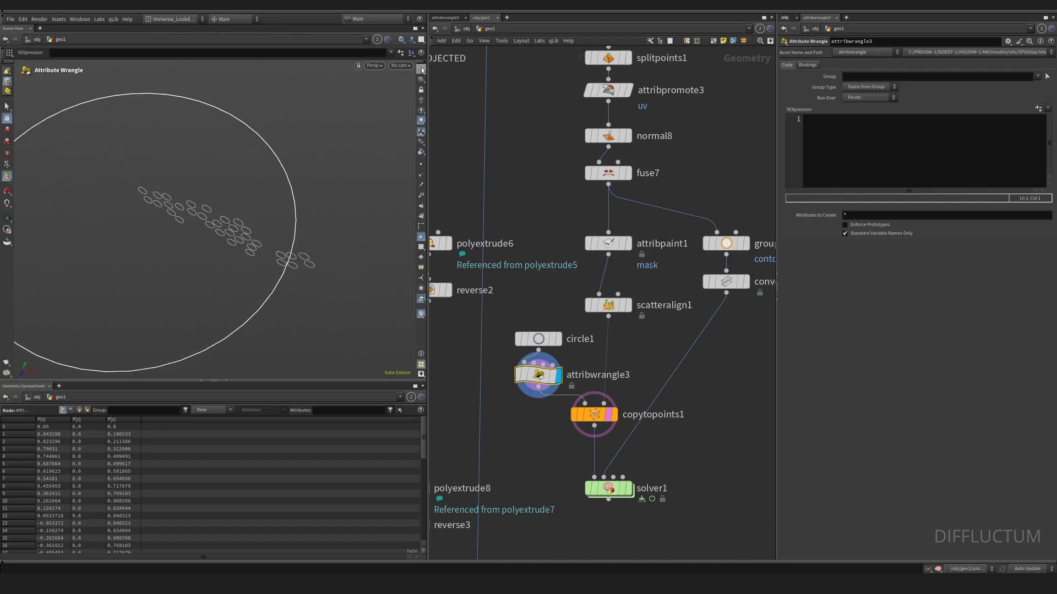
left_click(422, 69)
Write the expression v@N = v@P - {0,0,0}; in attribwrangle3 so the circle's normals point away from its center
left_click(834, 144)
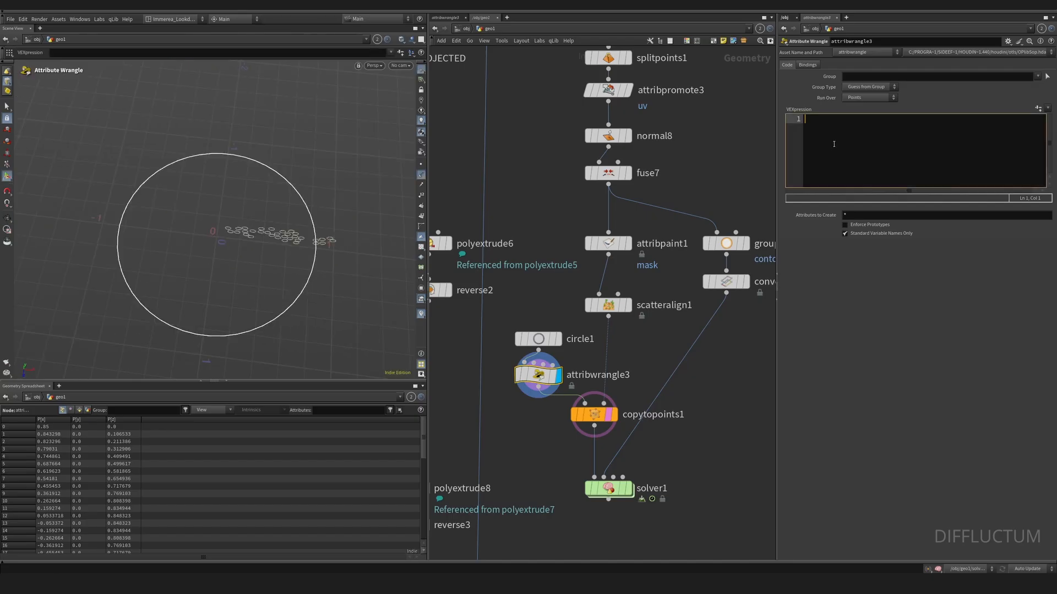
type("v@N =")
type("v@P - {")
type("}")
key("Left")
key("Right")
type(";")
key("Left")
key("Left")
type("0,0,0")
key("ctrl+Return")
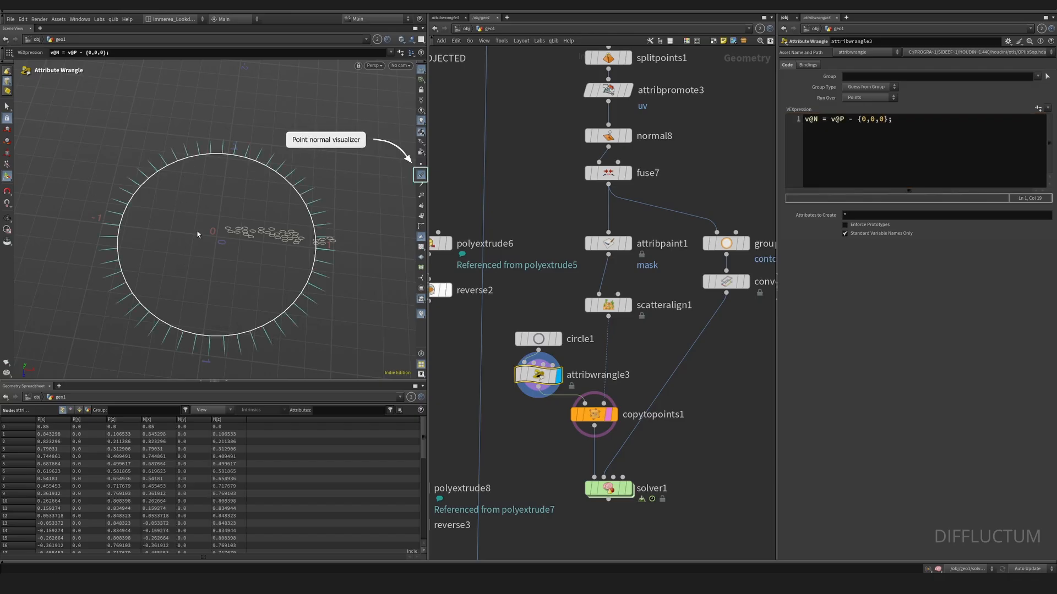
left_click_drag(219, 270, 206, 252, "alt")
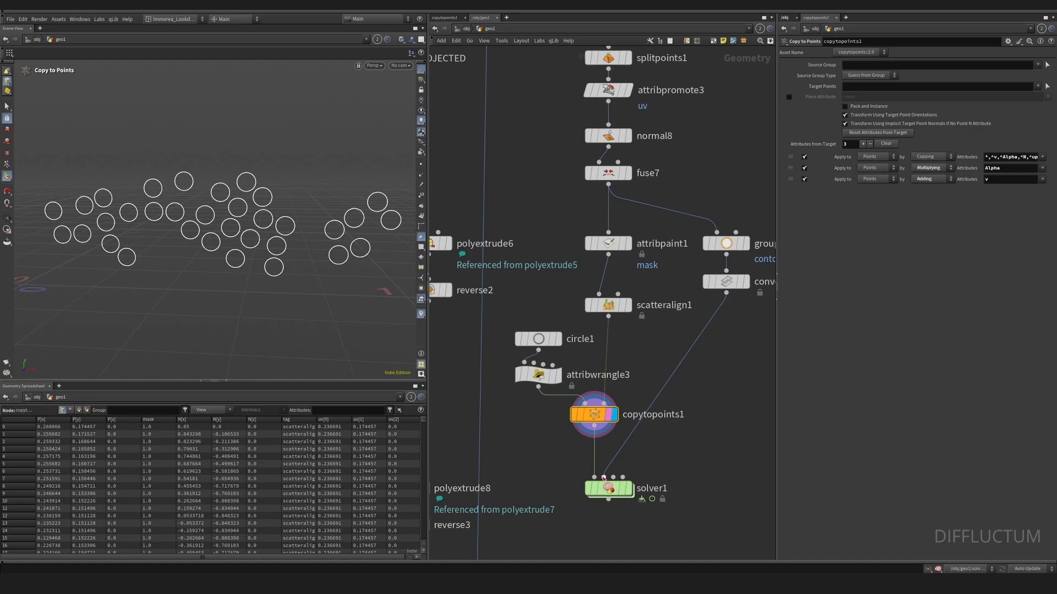
Open the network inside solver1 and add a For-Each Primitive loop between Prev_Frame and OUT
left_click(608, 492)
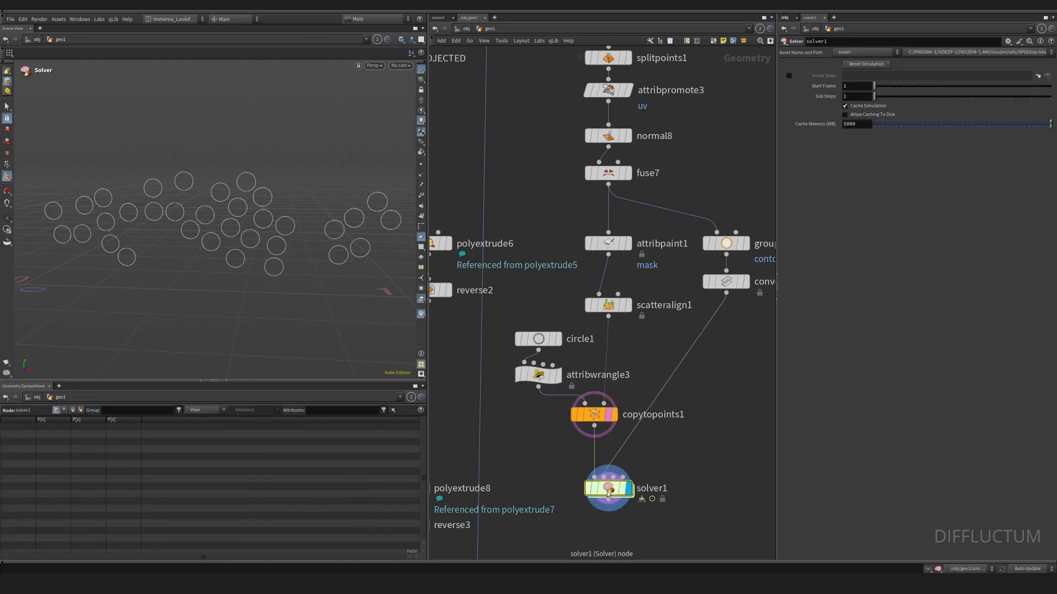
double_click(607, 493)
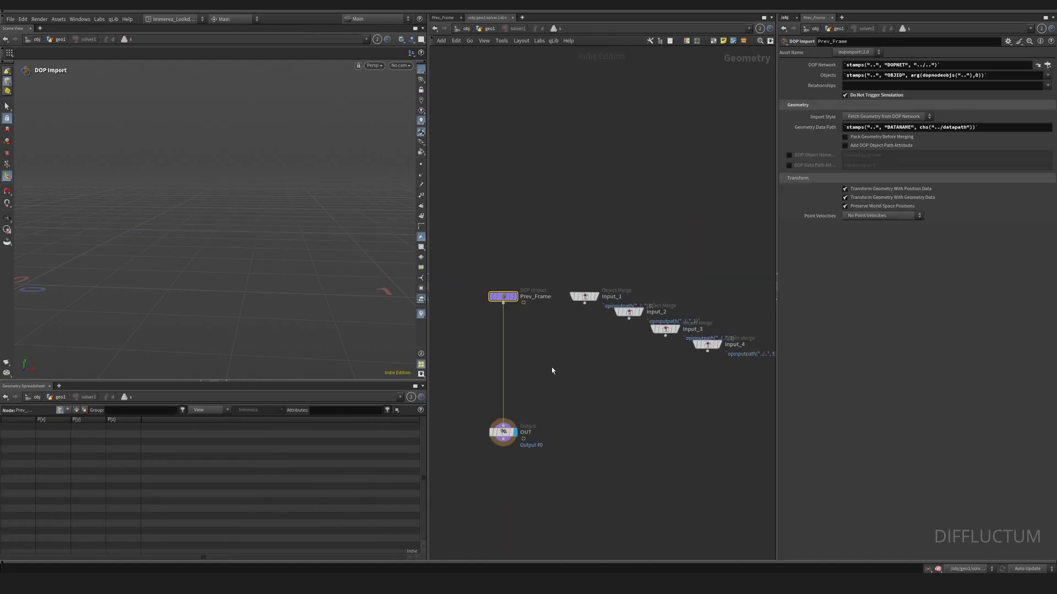
key("Tab")
type("foreach")
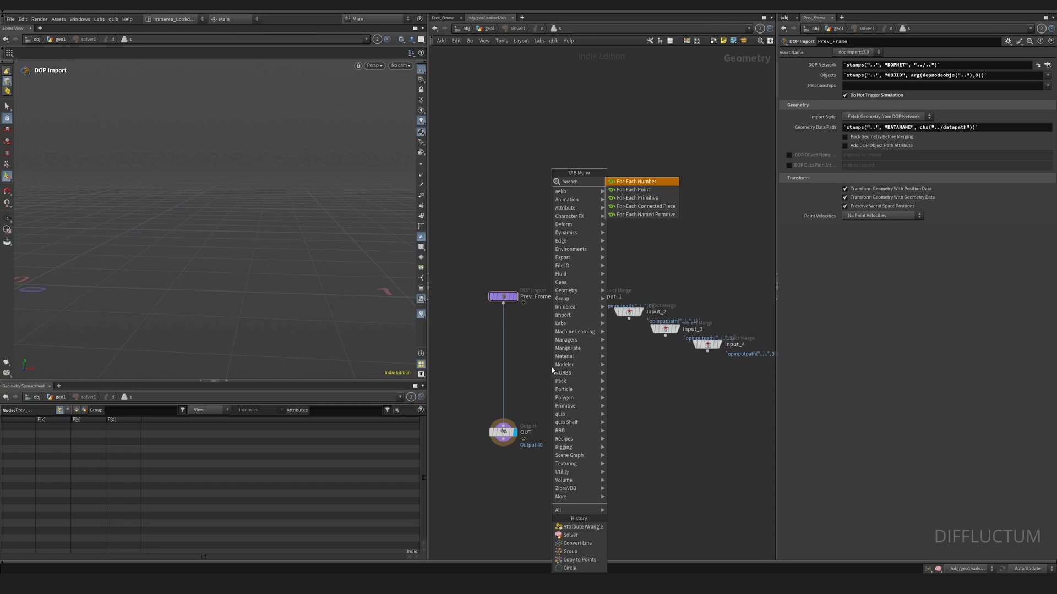
key("Down")
key("Down")
key("Return")
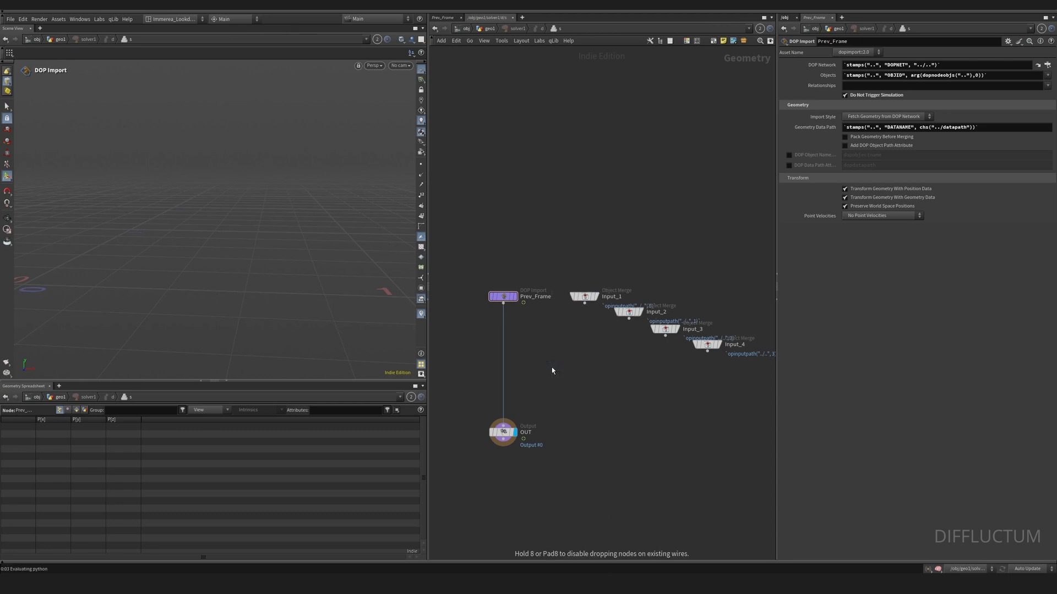
left_click(552, 369)
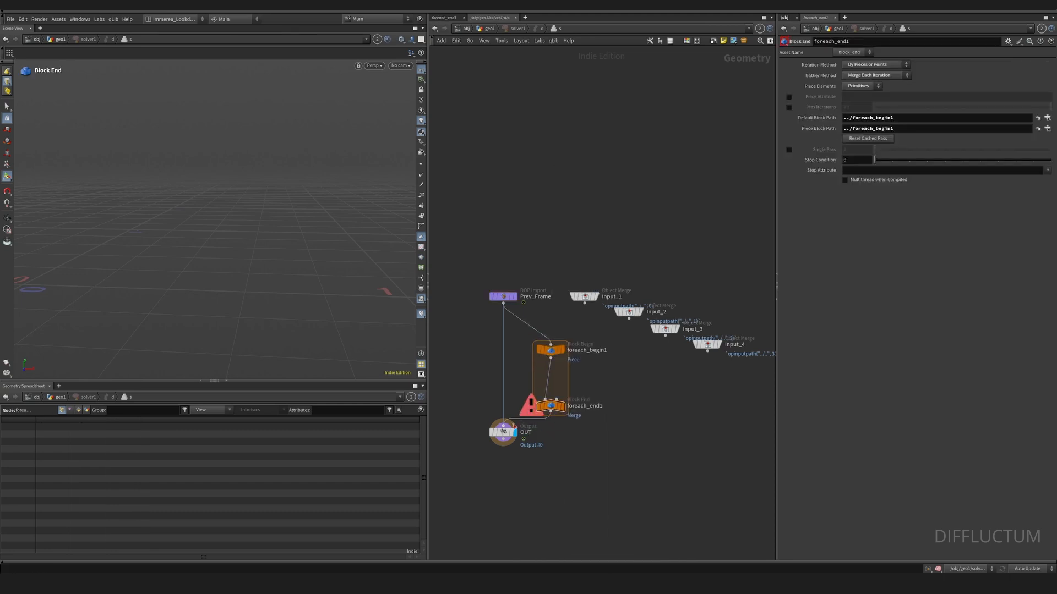
Wire OUT only to foreach_end1, align the loop nodes below Prev_Frame, and display foreach_end1
left_click_drag(504, 432, 549, 472)
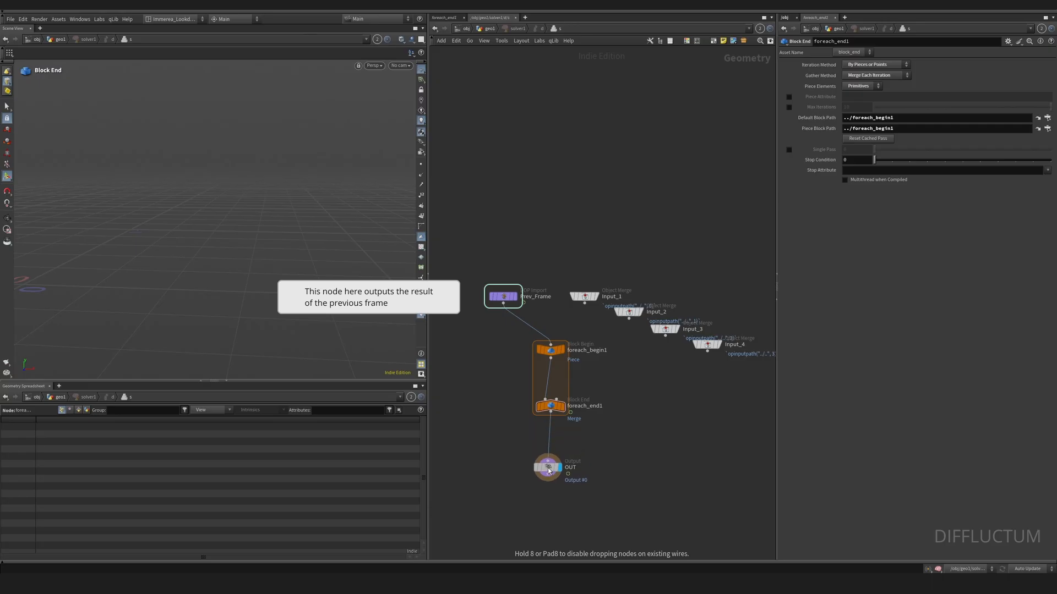
left_click_drag(572, 506, 508, 373)
left_click(516, 428)
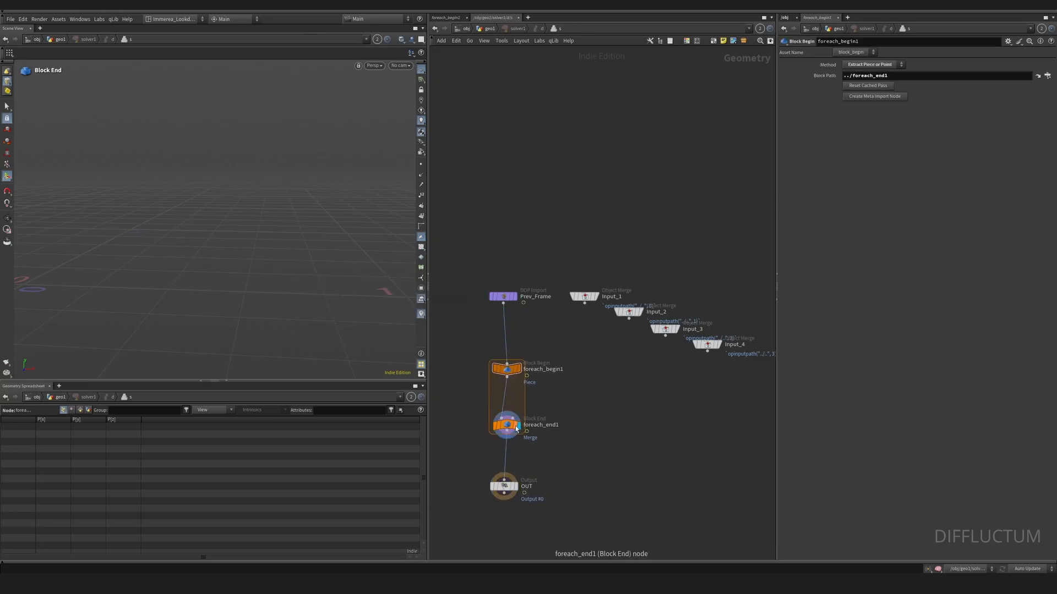
left_click(507, 425)
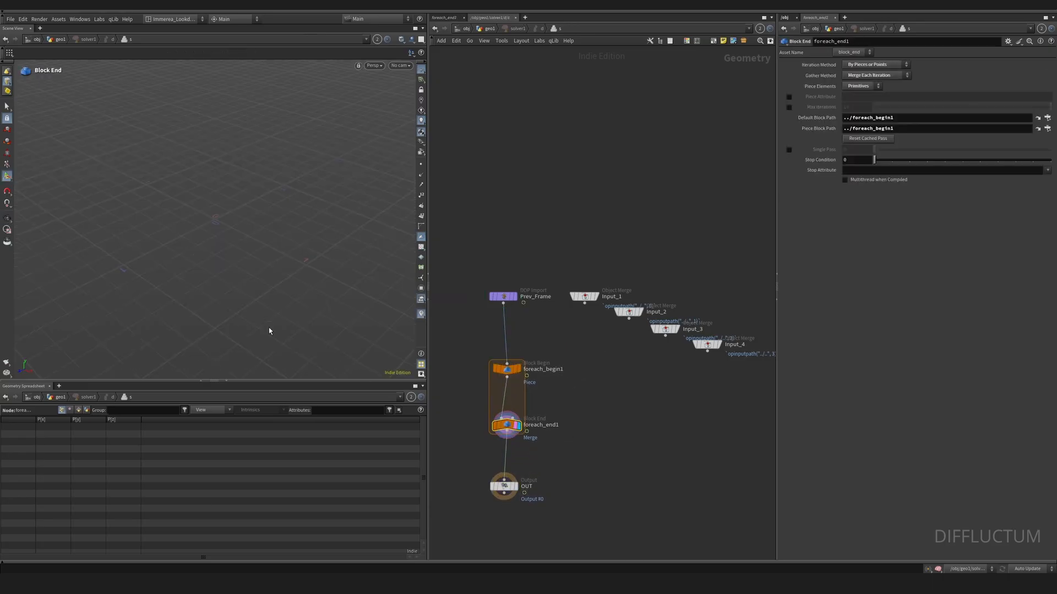
Show the playbar and go to frame 1 so the solver network outputs the circles
left_click(184, 563)
left_click(11, 544)
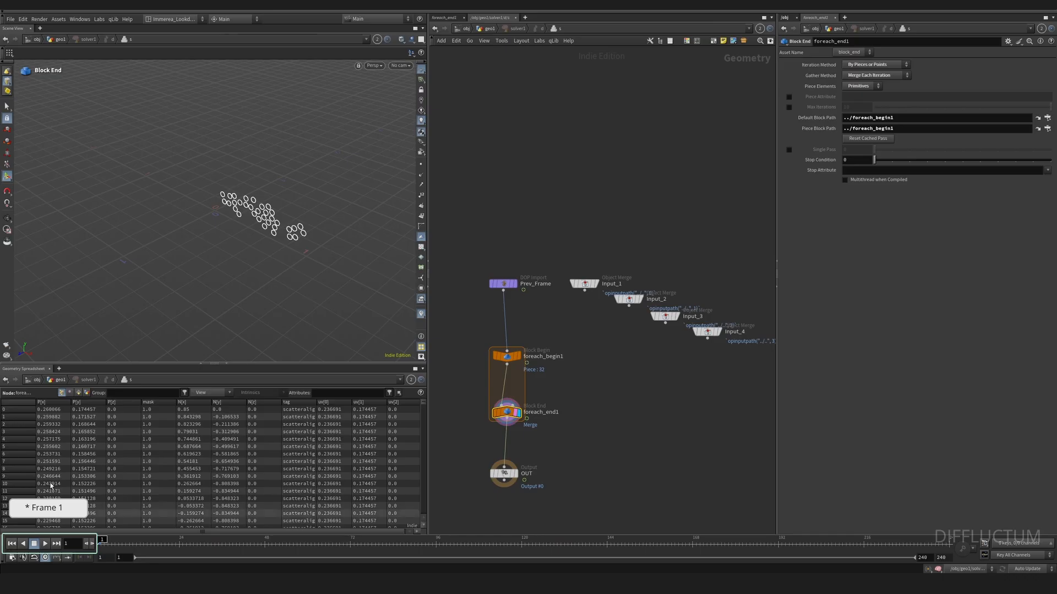
middle_click_drag(561, 370, 561, 309)
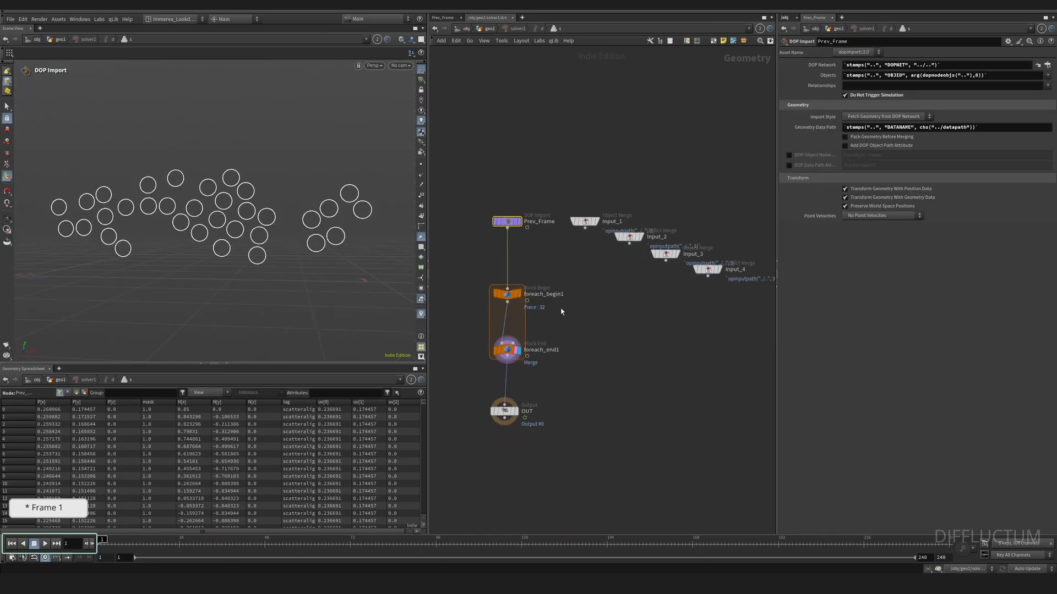
Insert a point Attribute VOP between foreach_begin1 and foreach_end1 and open its network
scroll(547, 328, "up", 4)
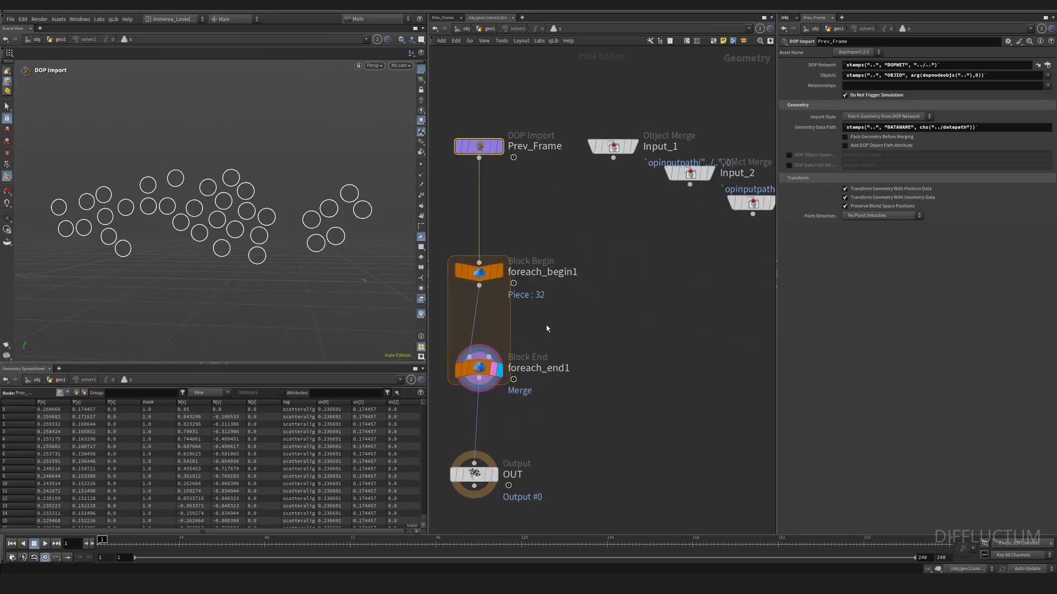
key("Tab")
type("peak")
key("Return")
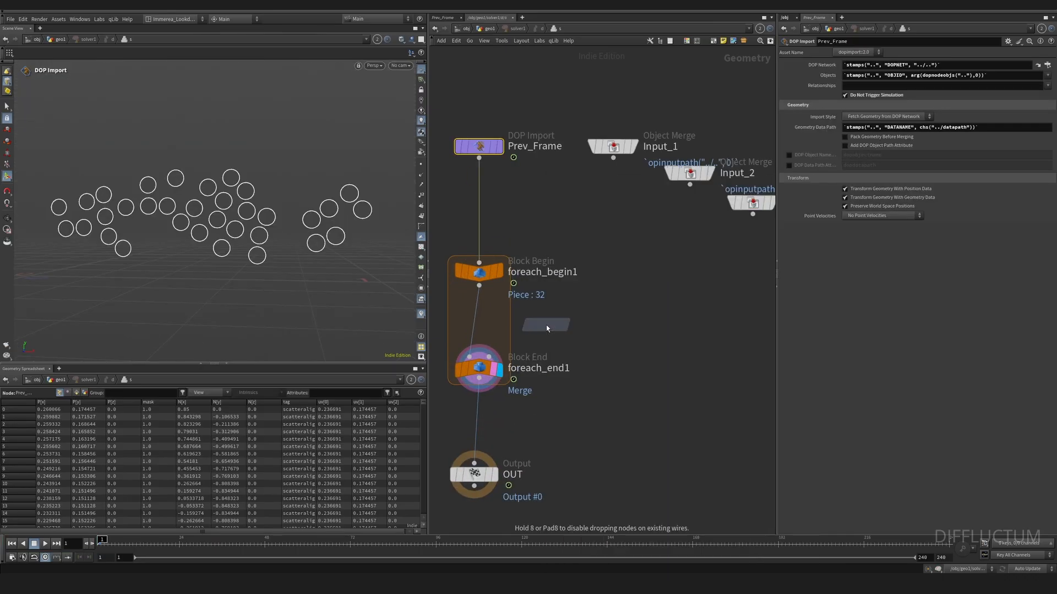
left_click(546, 325)
left_click_drag(546, 324, 479, 329)
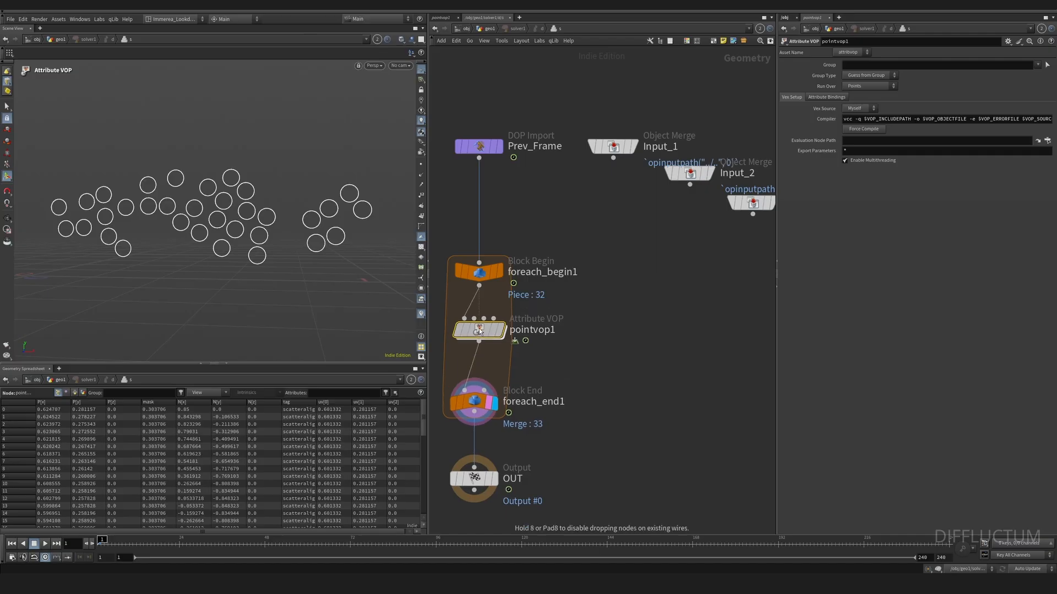
double_click(479, 330)
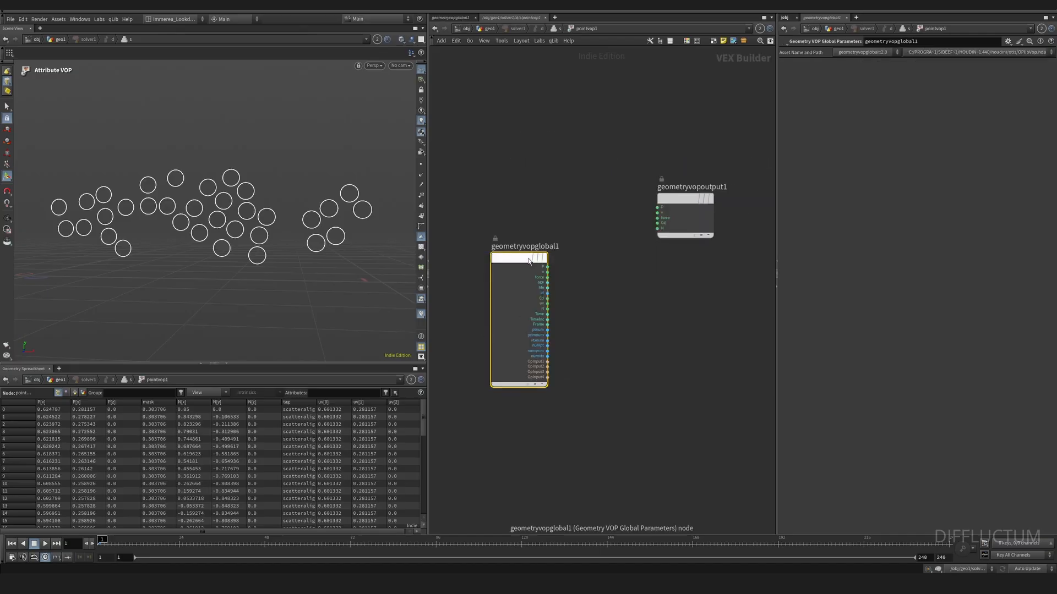
Add a Normalize node inside pointvop1 and feed it the N attribute from the global parameters
left_click_drag(528, 262, 464, 202)
scroll(562, 273, "down", 2)
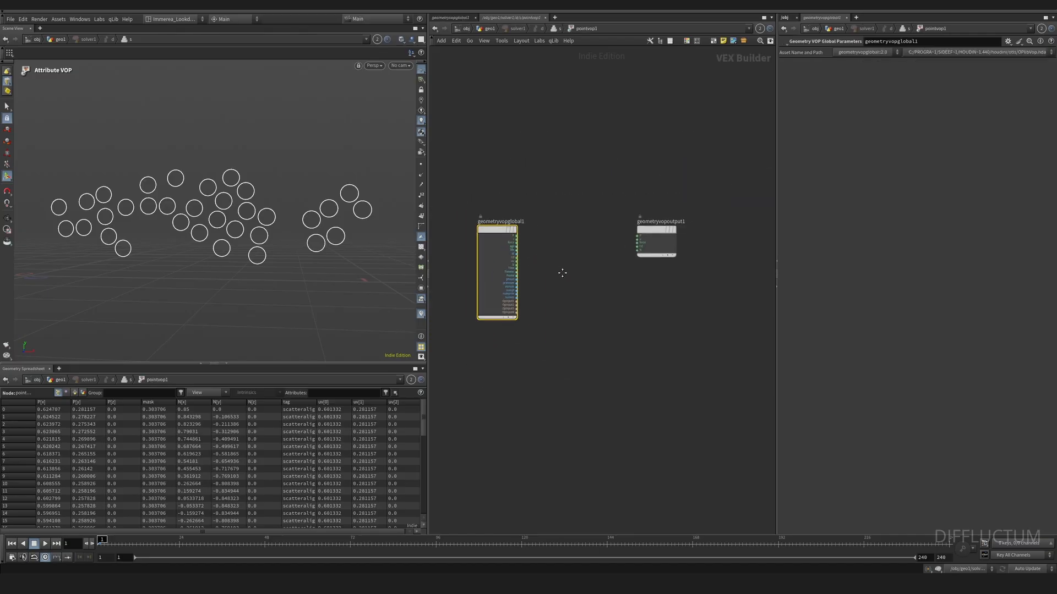
scroll(562, 273, "up", 1)
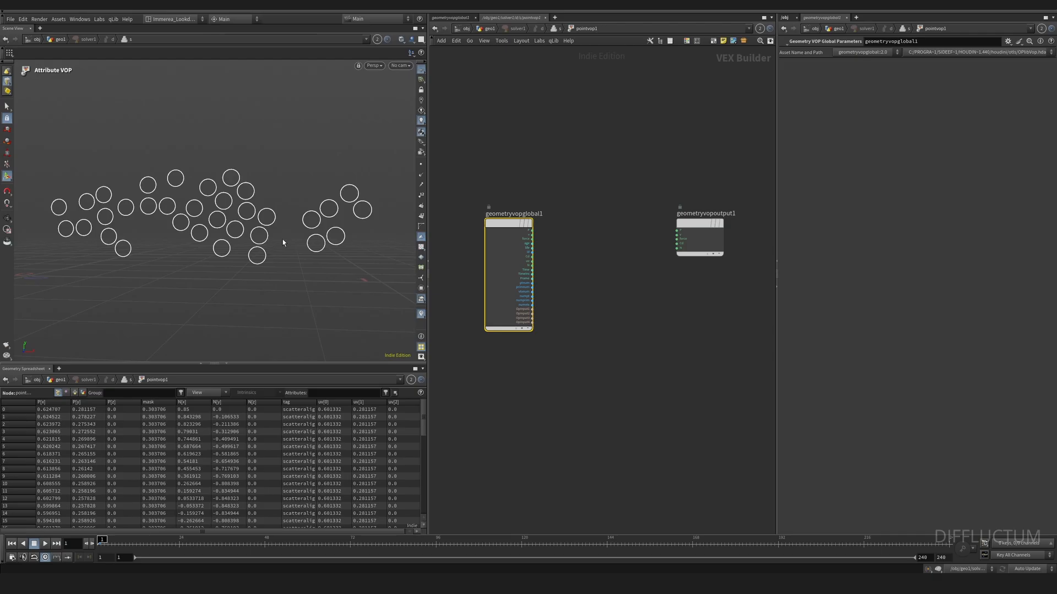
scroll(544, 251, "up", 4)
scroll(548, 254, "down", 1)
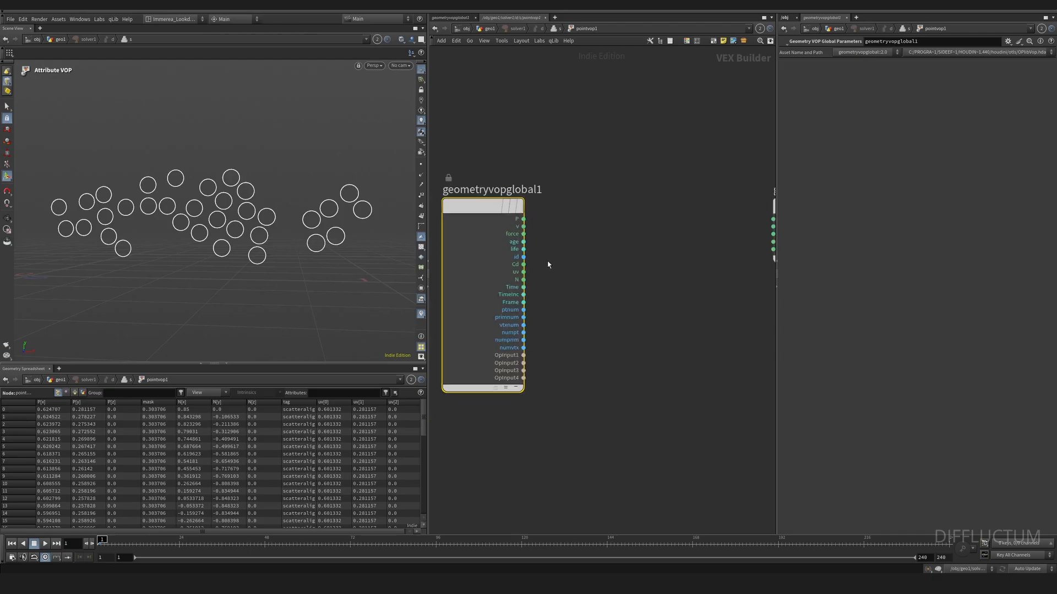
middle_click_drag(549, 264, 486, 294)
scroll(498, 291, "down", 2)
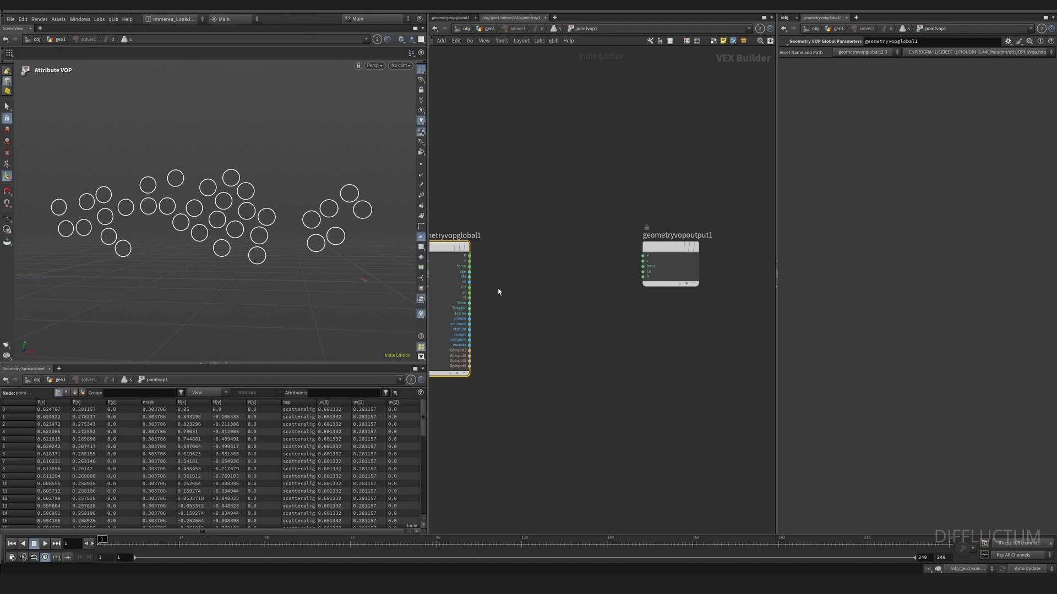
key("Tab")
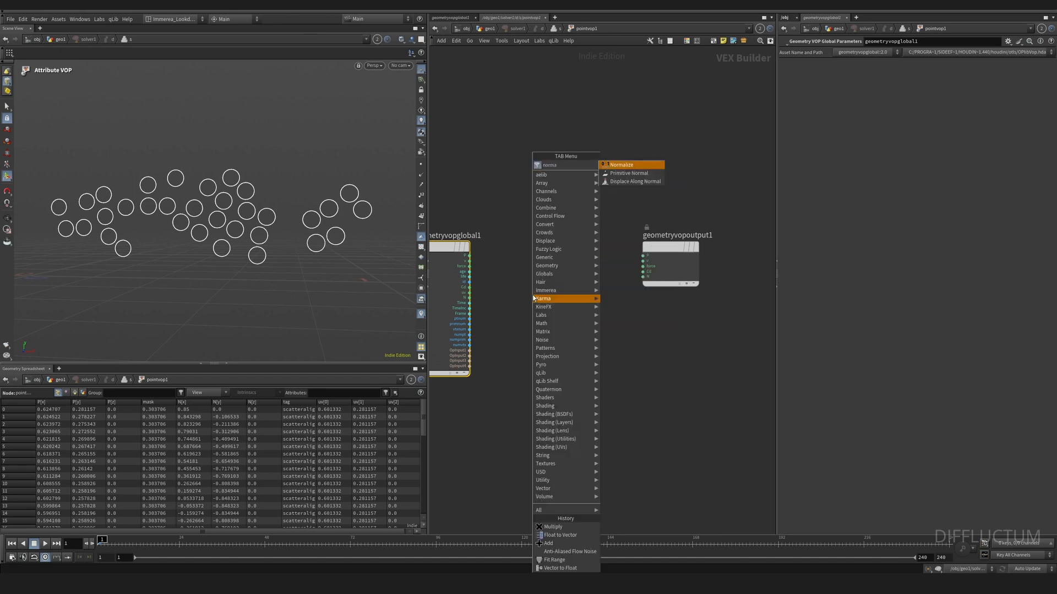
left_click(622, 172)
left_click(532, 297)
left_click(469, 298)
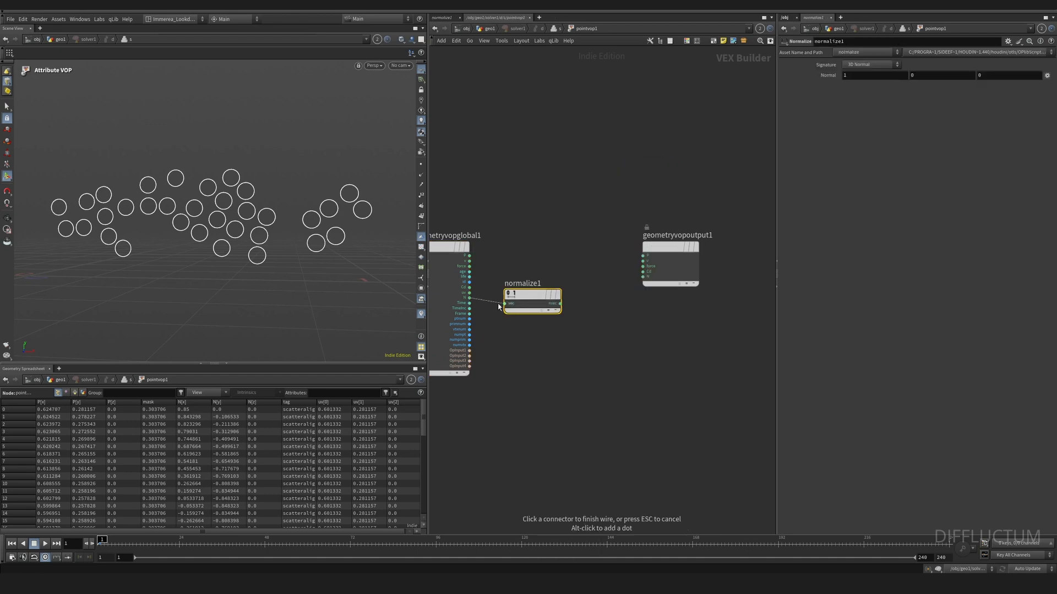
left_click(503, 304)
left_click_drag(531, 299, 521, 296)
middle_click_drag(580, 338, 573, 343)
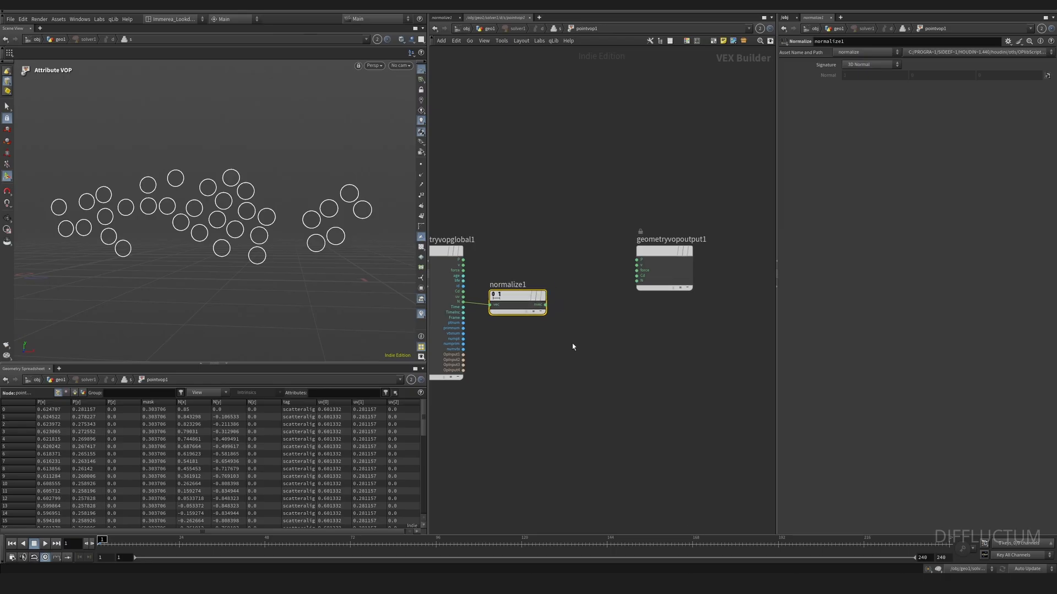
Create an Add node that sums P and the normalized N, and wire its sum into the output's P
key("Tab")
type("add")
key("Return")
left_click(588, 299)
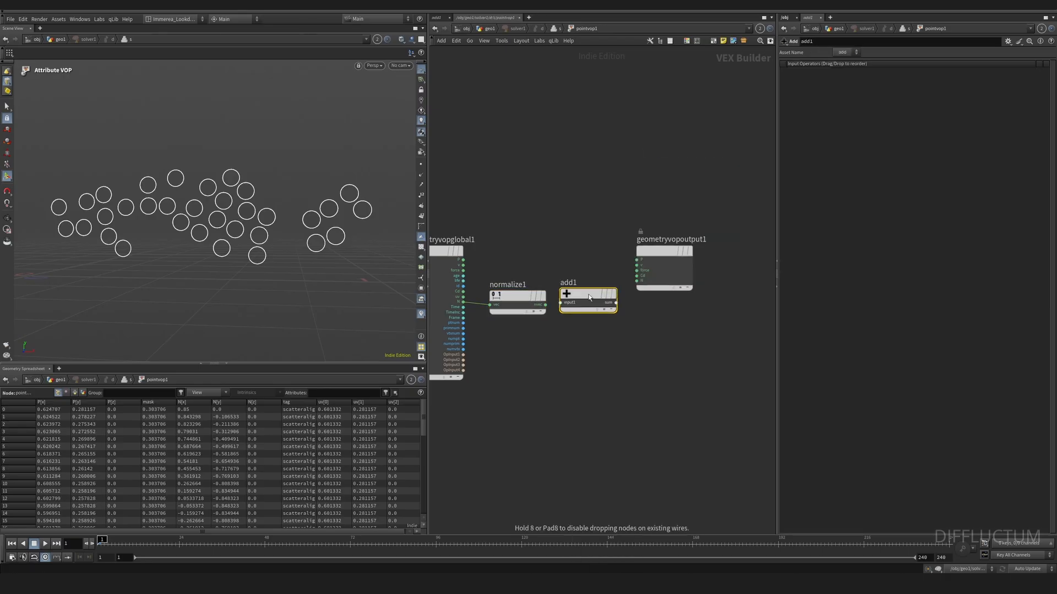
left_click(463, 260)
left_click(561, 303)
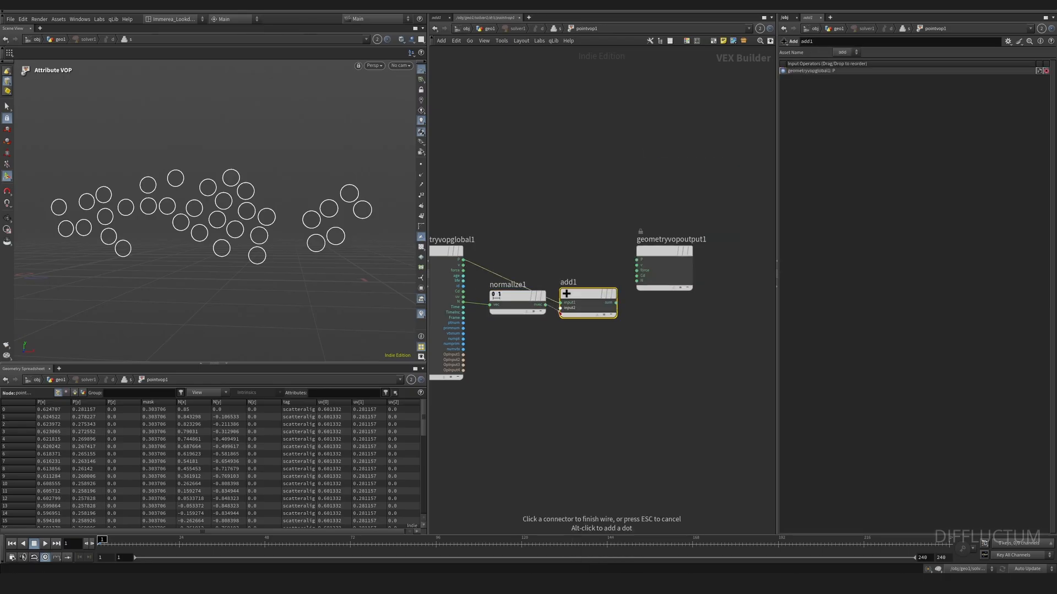
left_click(616, 302)
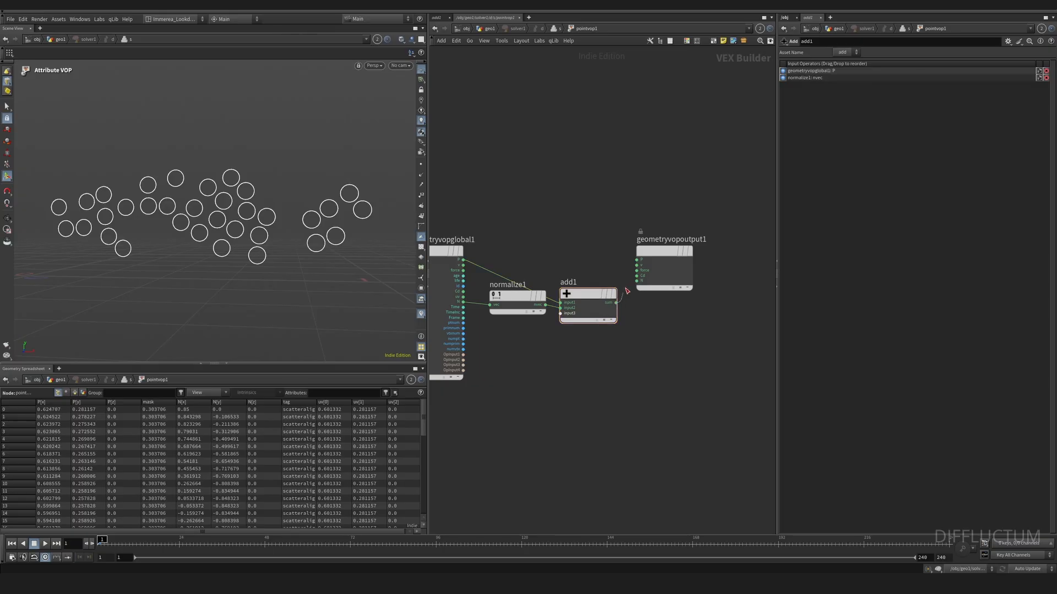
left_click(638, 260)
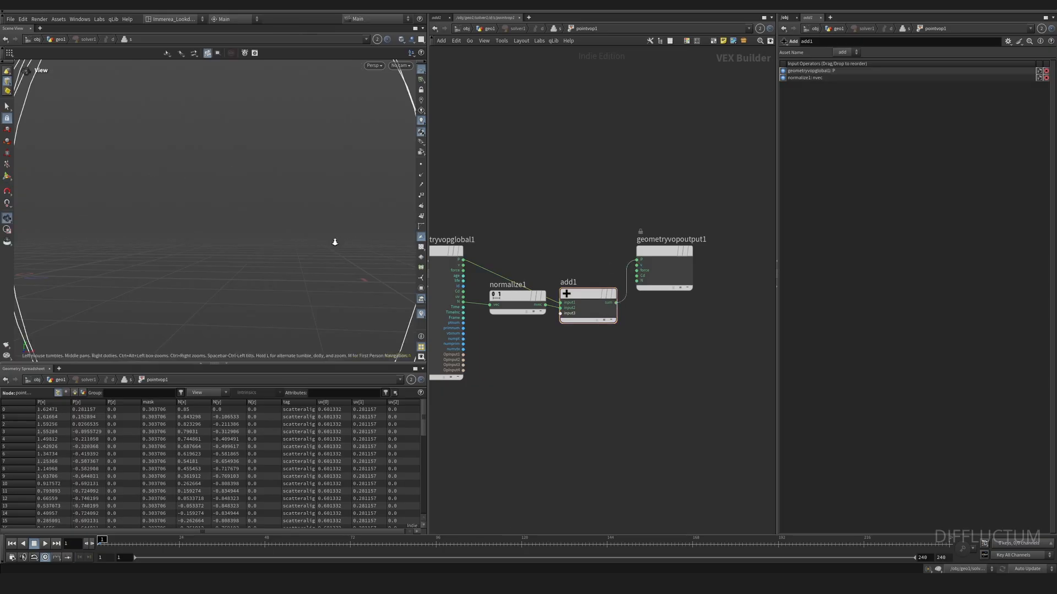
right_click_drag(335, 241, 314, 259, "alt")
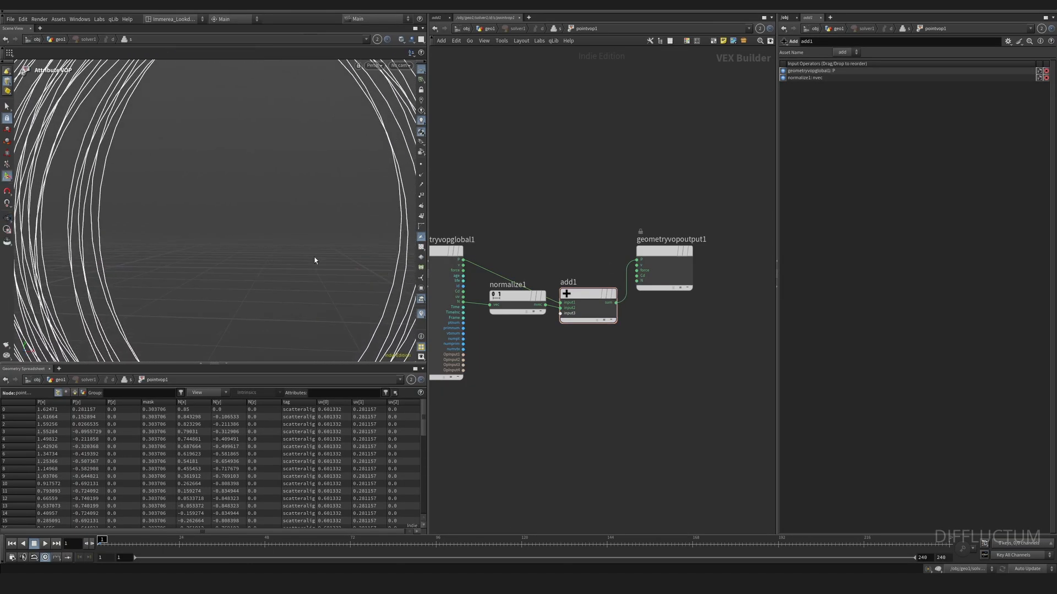
Insert a Multiply node on the wire between normalize1 and add1
left_click_drag(517, 300, 516, 309)
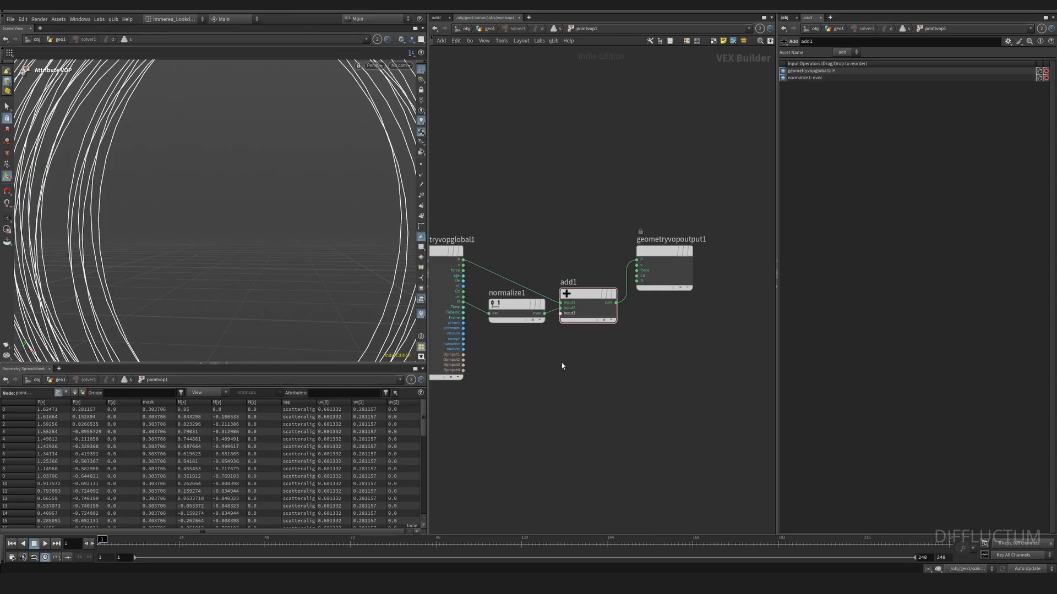
key("Tab")
type("mul")
key("Return")
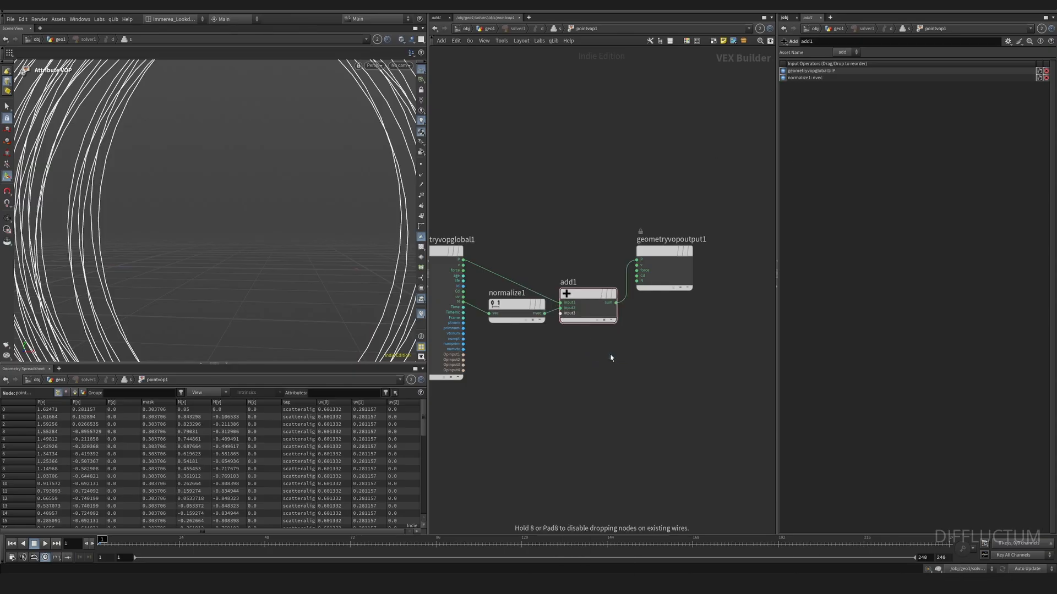
left_click(599, 318)
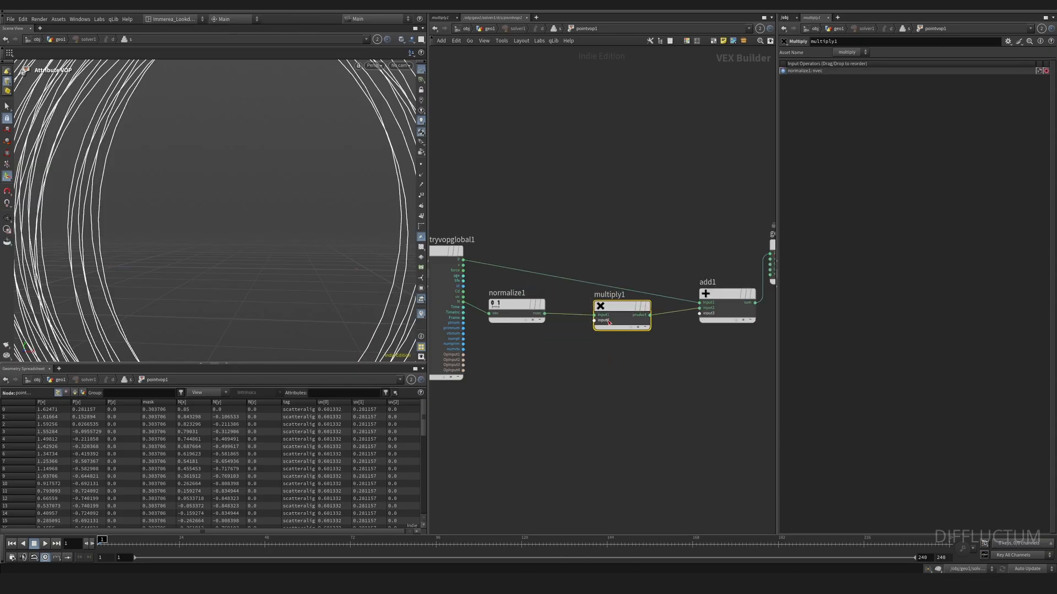
Add a float Constant feeding the second input of multiply1 and set its value to 0.002
key("Tab")
type("cons")
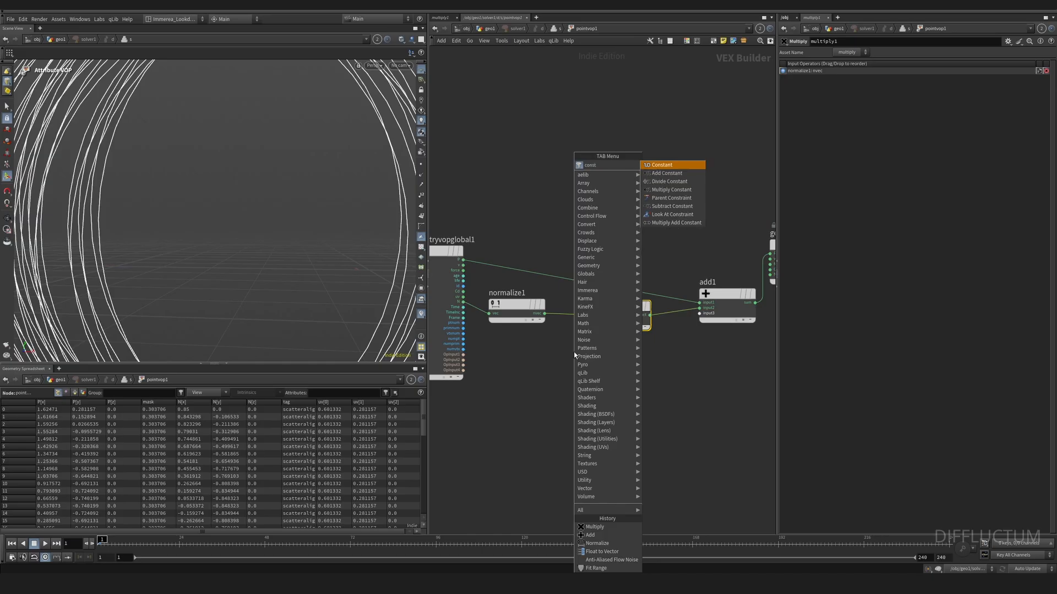
key("Return")
left_click(574, 355)
key("l")
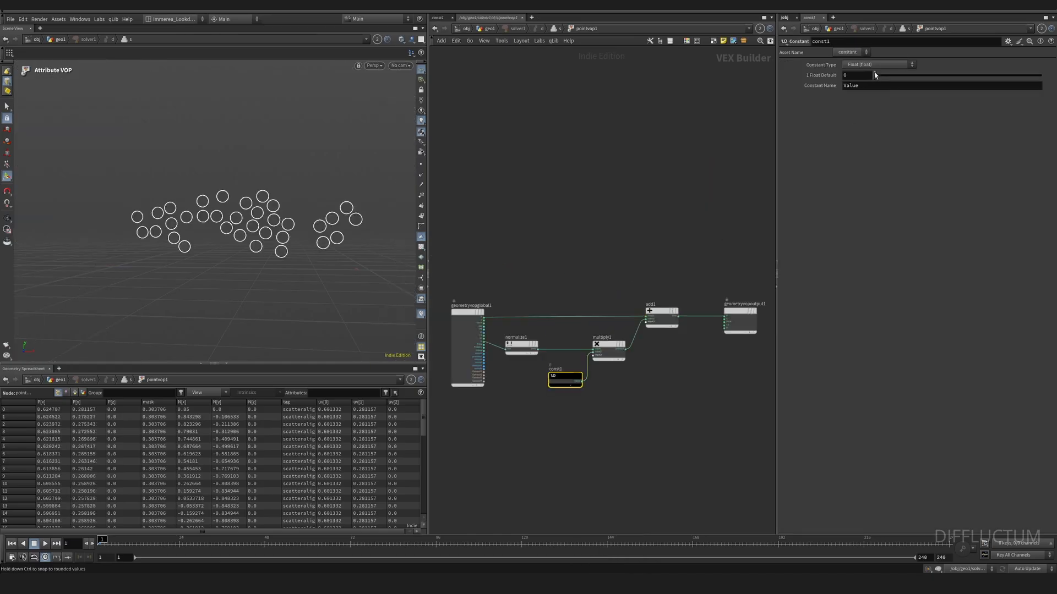
left_click_drag(874, 75, 874, 76)
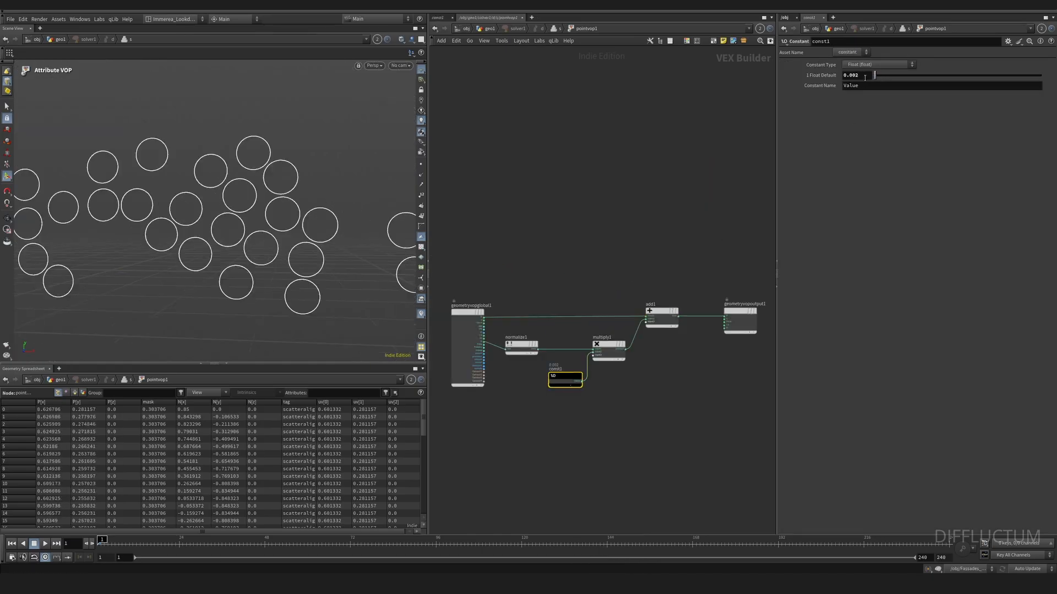
Return to the loop network and inspect the single circle processed by pointvop1, with foreach_end1's template display off
scroll(570, 309, "down", 3)
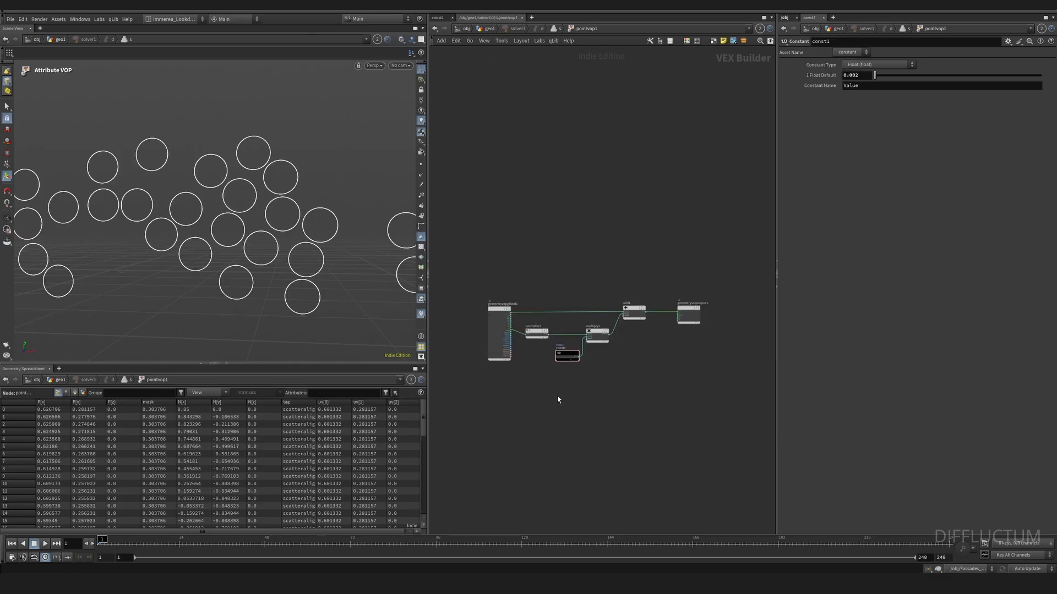
key("u")
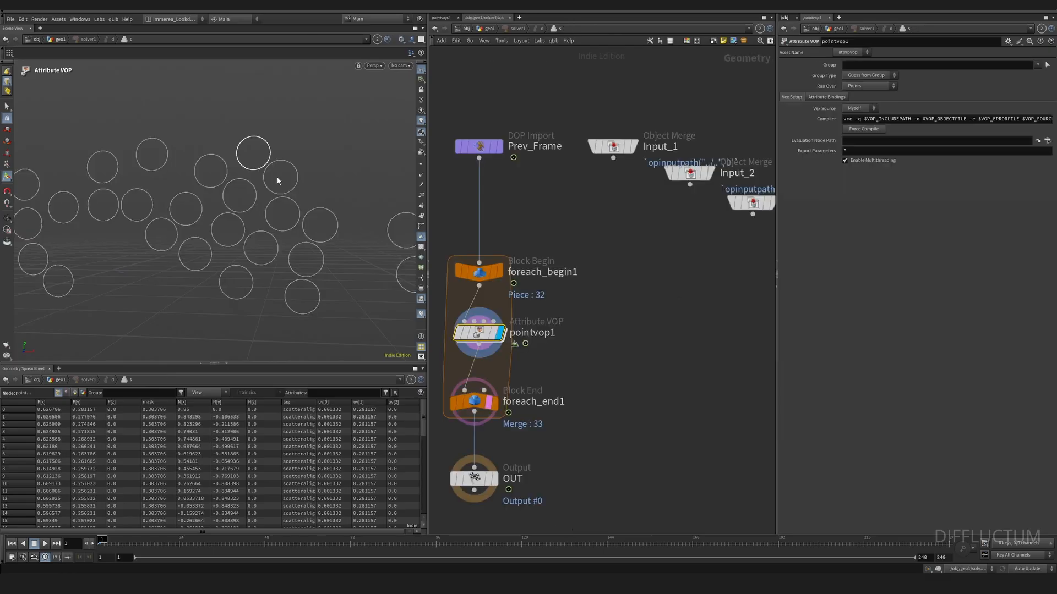
middle_click_drag(246, 154, 194, 171, "alt")
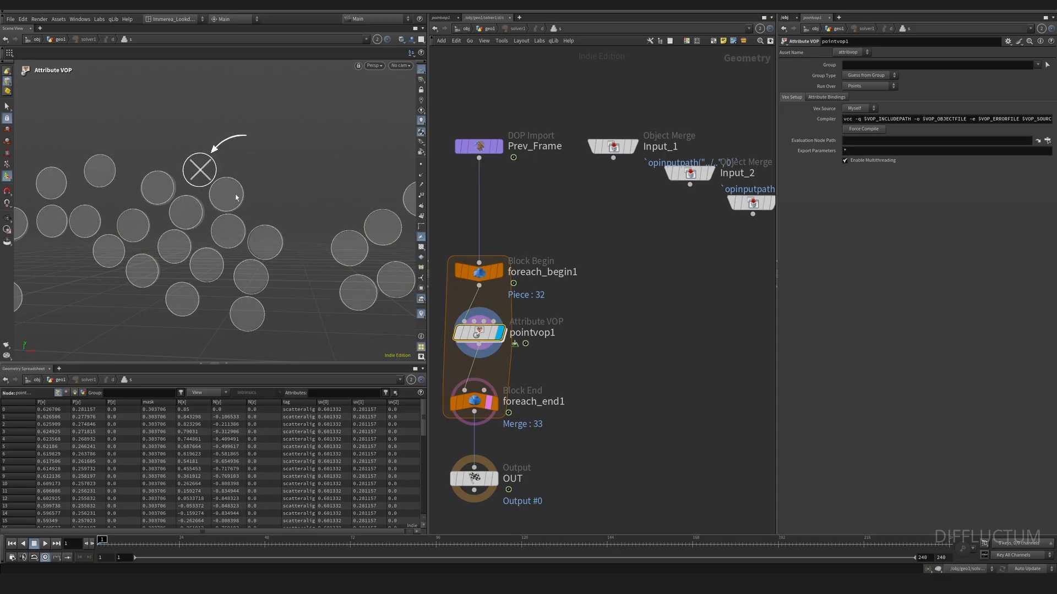
key("e")
left_click(484, 334)
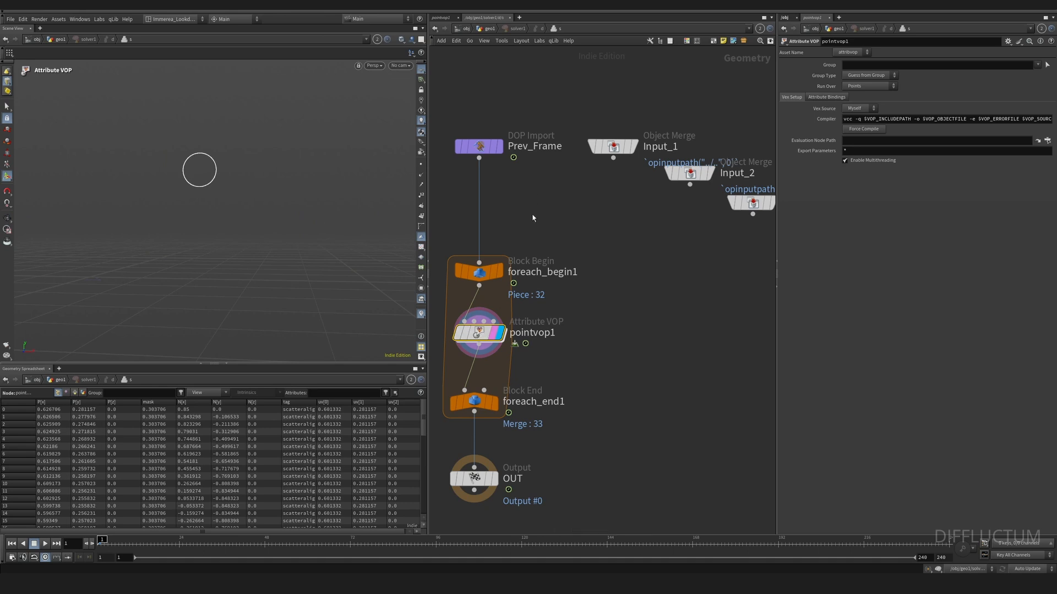
Add a Delete node beside the loop, wire Prev_Frame into it, and display it
key("Tab")
type("me")
key("Return")
left_click(546, 219)
left_click(479, 158)
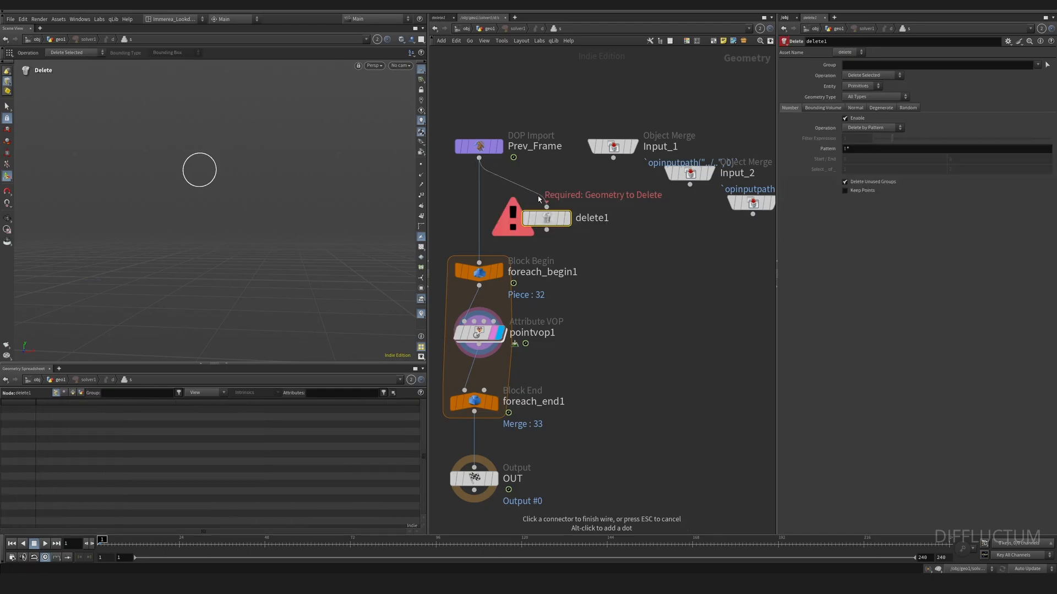
left_click(546, 207)
left_click(568, 218)
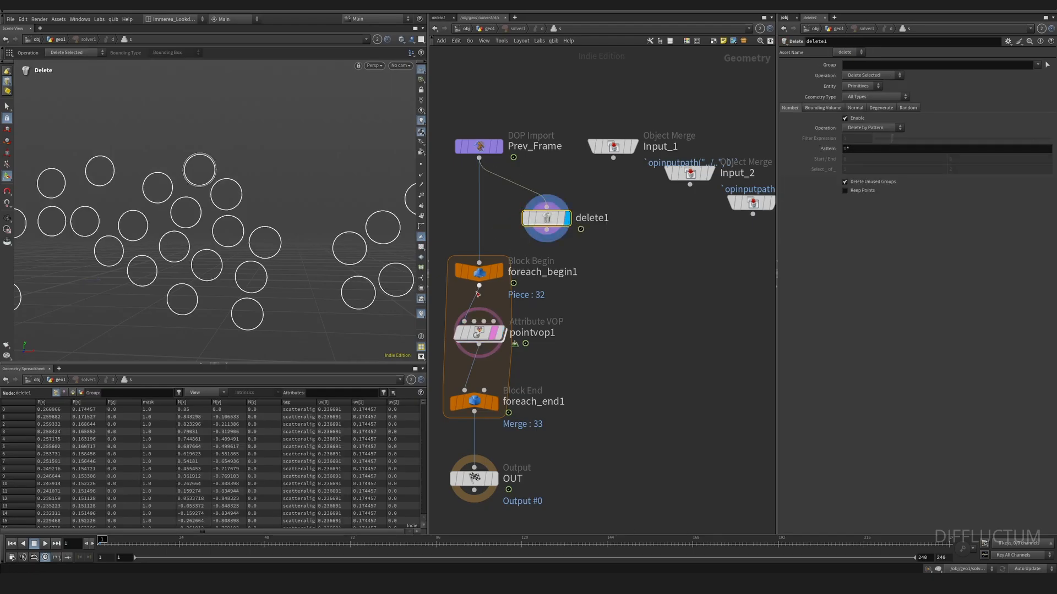
Display pointvop1's single circle, and switch the display to foreach_end1 with Prev_Frame templated for comparison
left_click(498, 333)
left_click(478, 335)
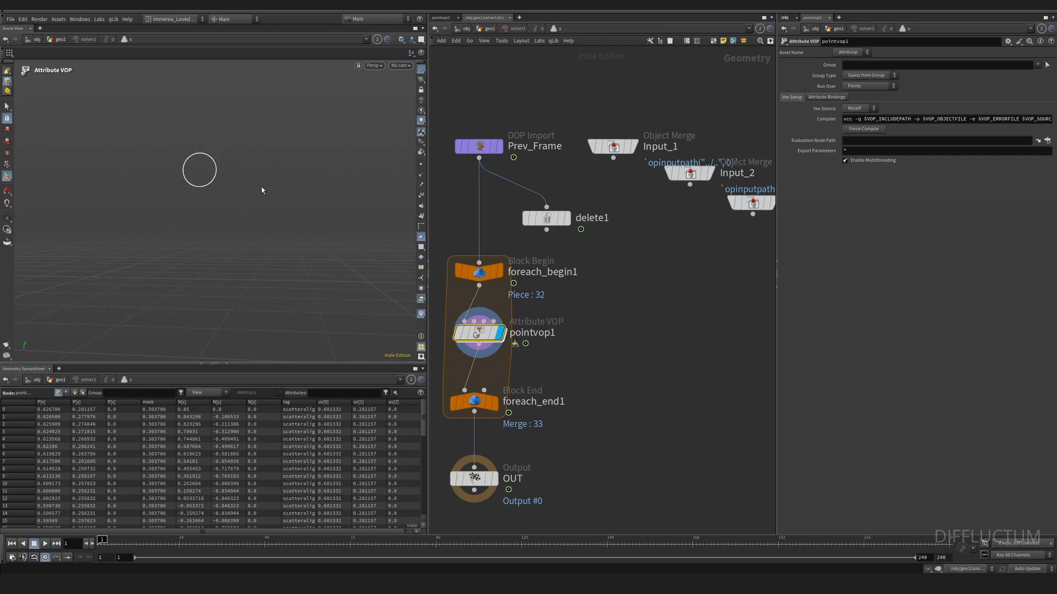
left_click(479, 403)
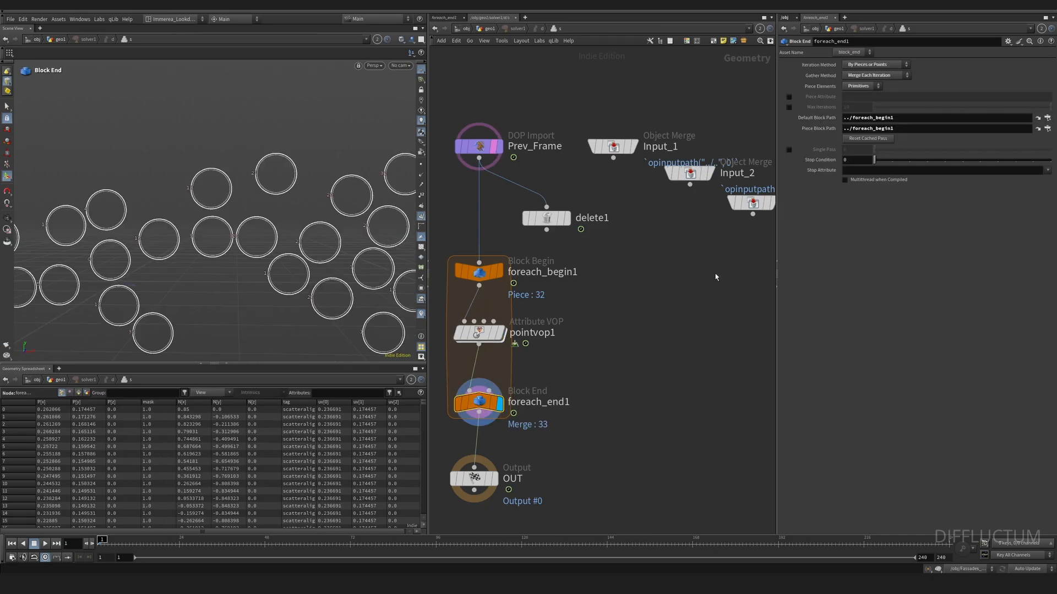
Use Single Pass on foreach_end1 to examine individual iterations, turn it off, and inspect all the grown circles
left_click(789, 150)
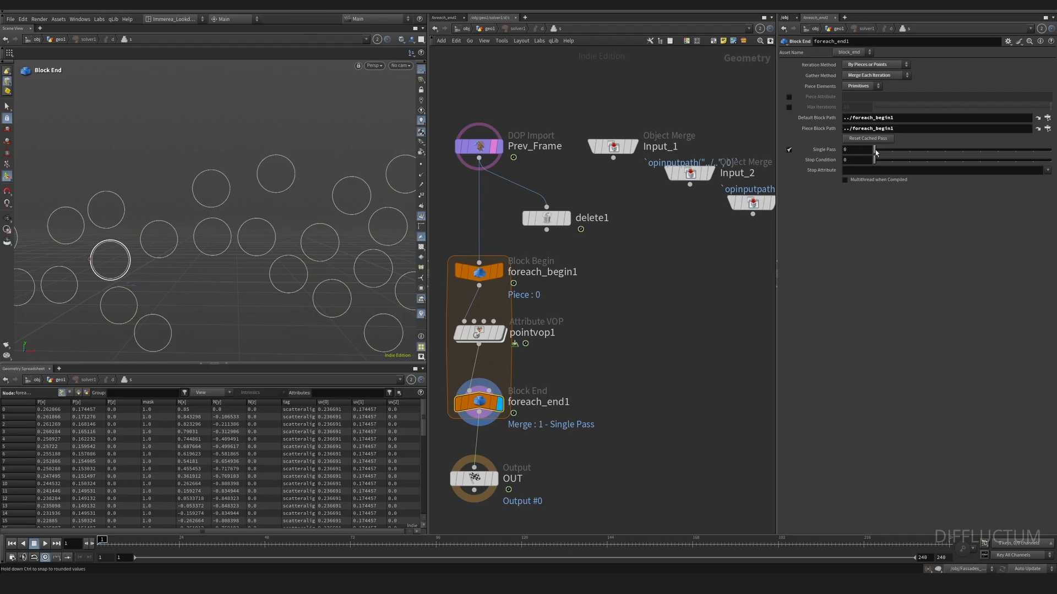
mouse_move(875, 150)
left_mouse_down()
mouse_move(933, 146)
mouse_move(872, 156)
left_mouse_up()
left_click(788, 150)
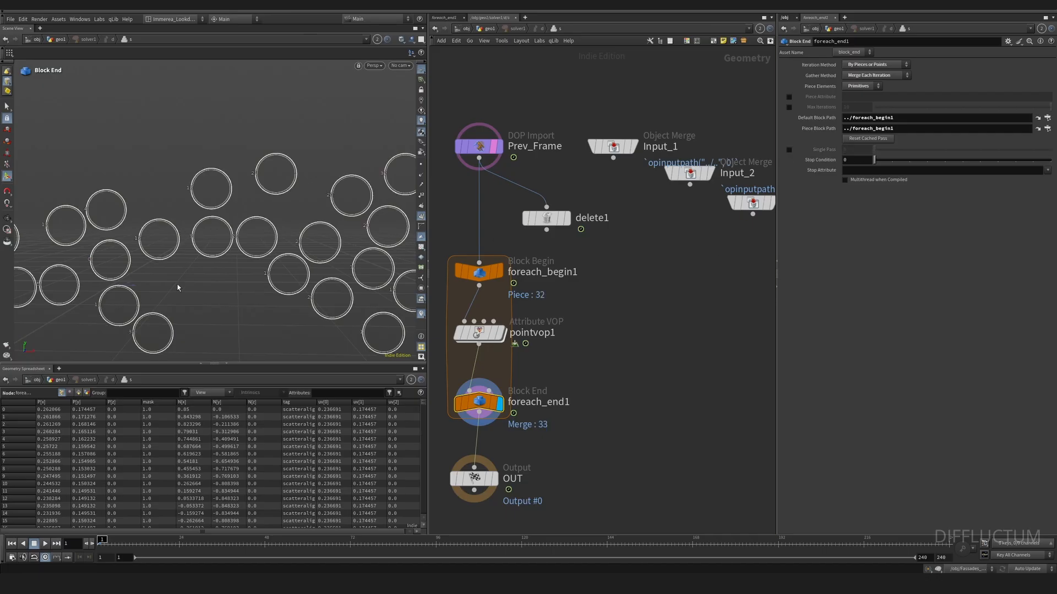
right_click_drag(176, 286, 150, 287, "alt")
middle_click_drag(210, 287, 186, 284, "alt")
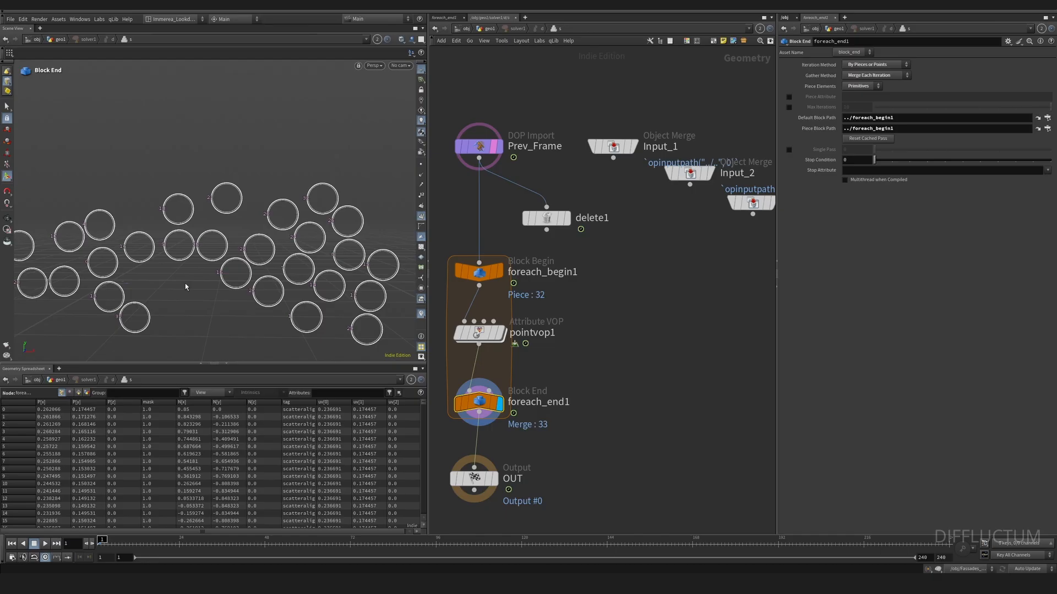
Create a meta import node for the loop from foreach_begin1
left_click(480, 276)
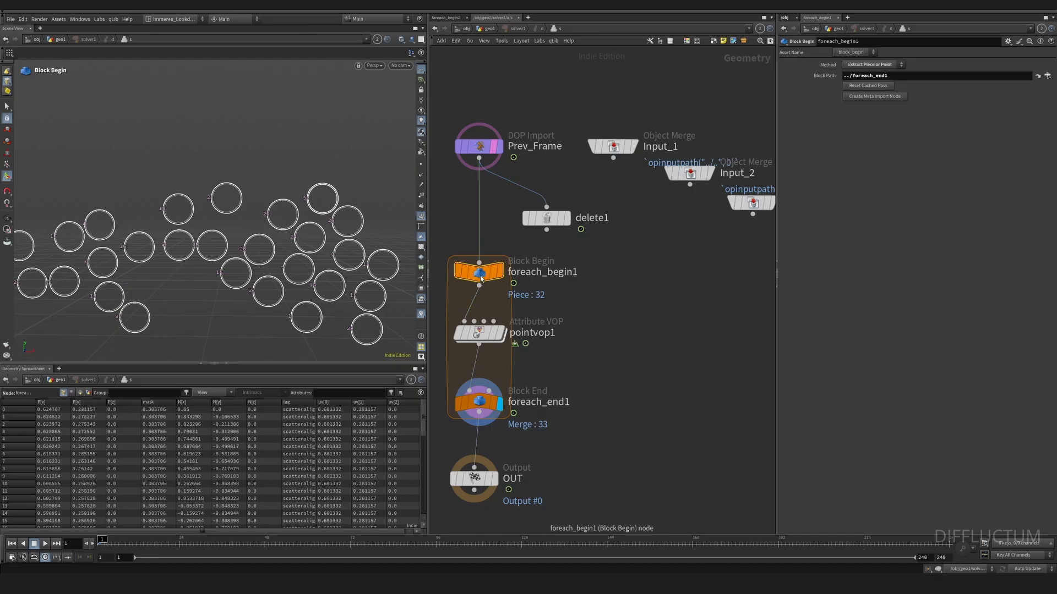
left_click(854, 97)
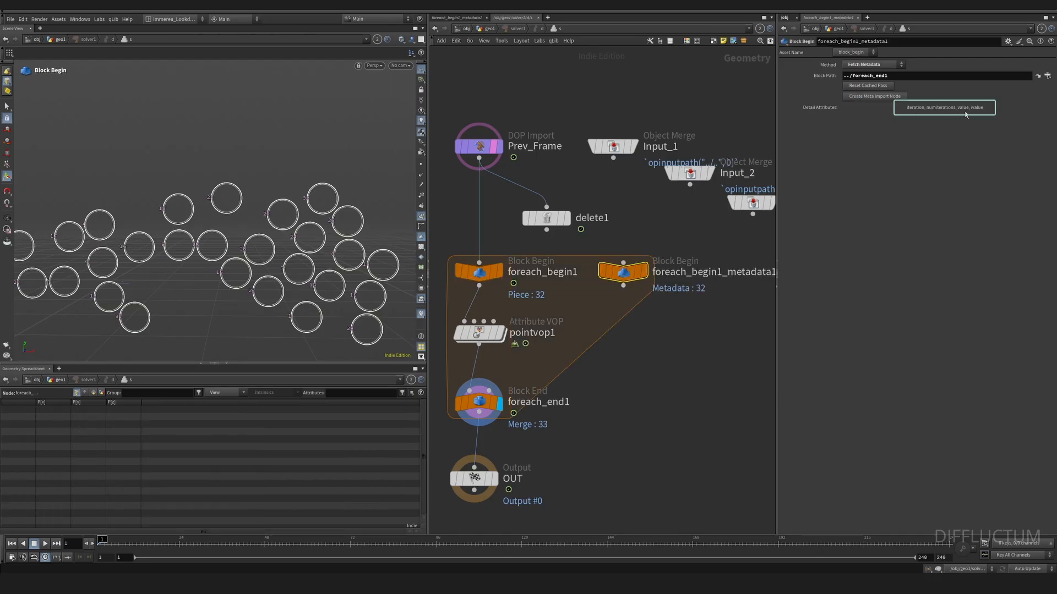
Show foreach_begin1_metadata1's detail attributes in the spreadsheet, and enter a backticked detail() expression as delete1's Group
left_click(101, 393)
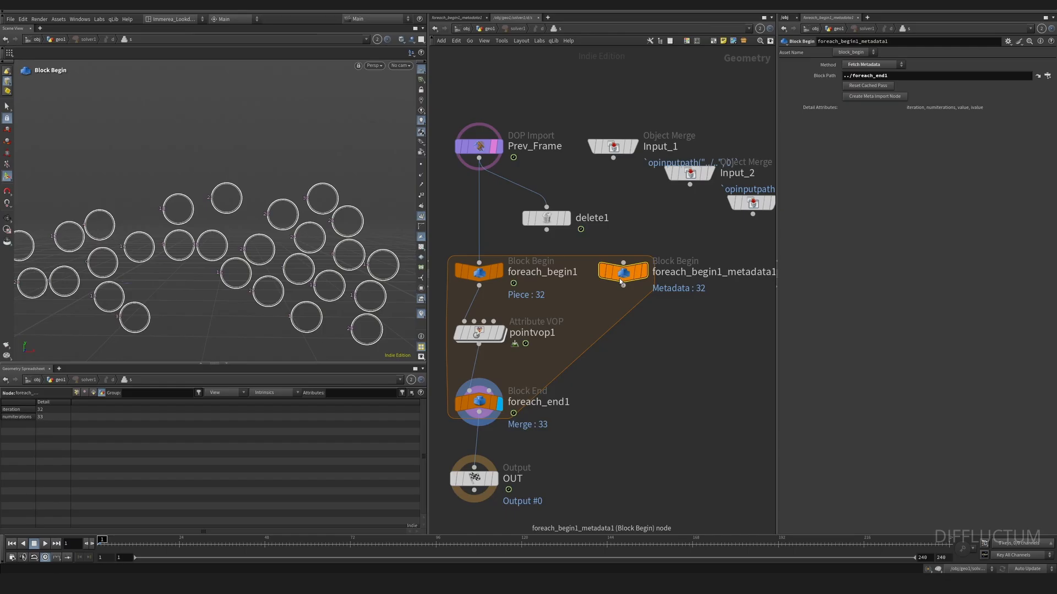
left_click(545, 218)
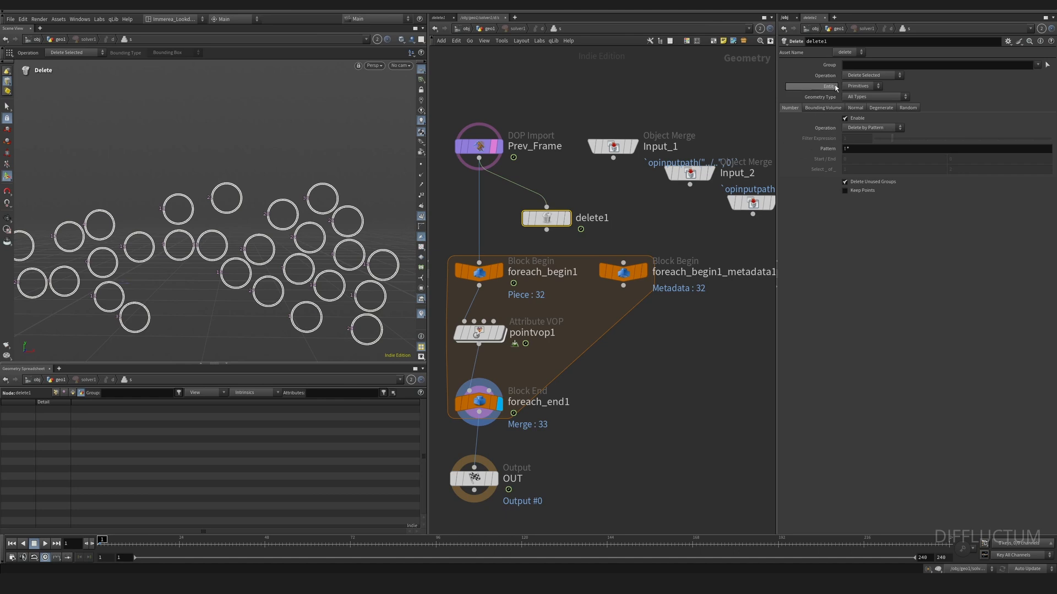
left_click(845, 67)
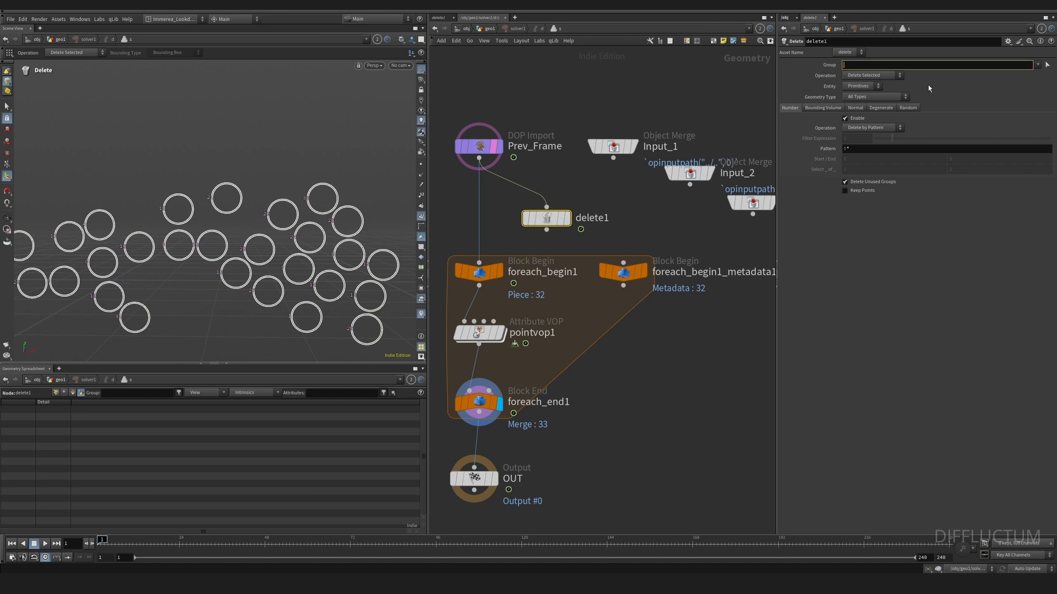
type("de")
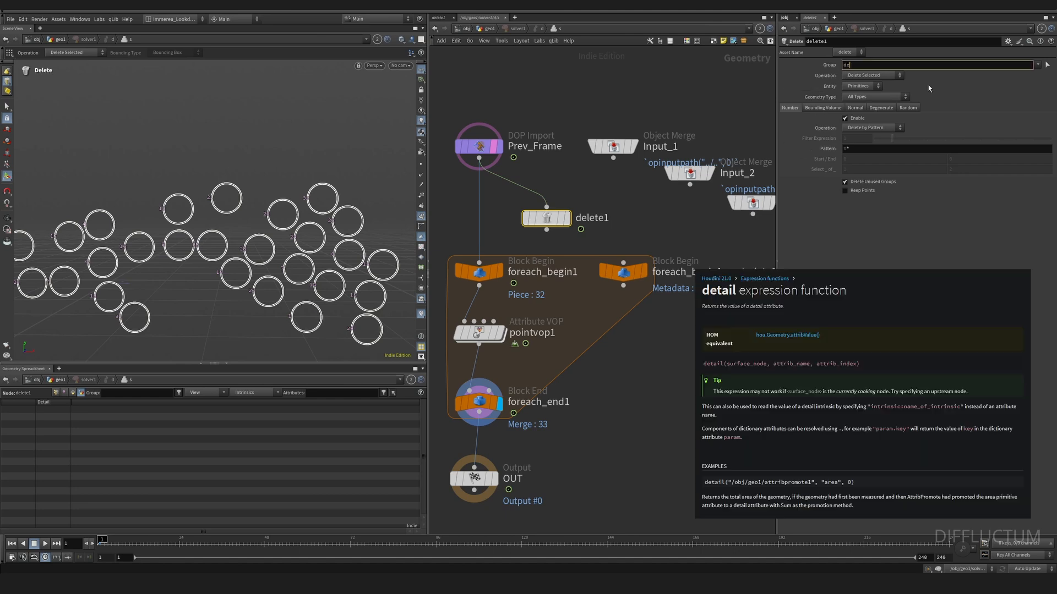
type("tail()")
key("Return")
type("`")
left_click(883, 67)
type("`")
key("Return")
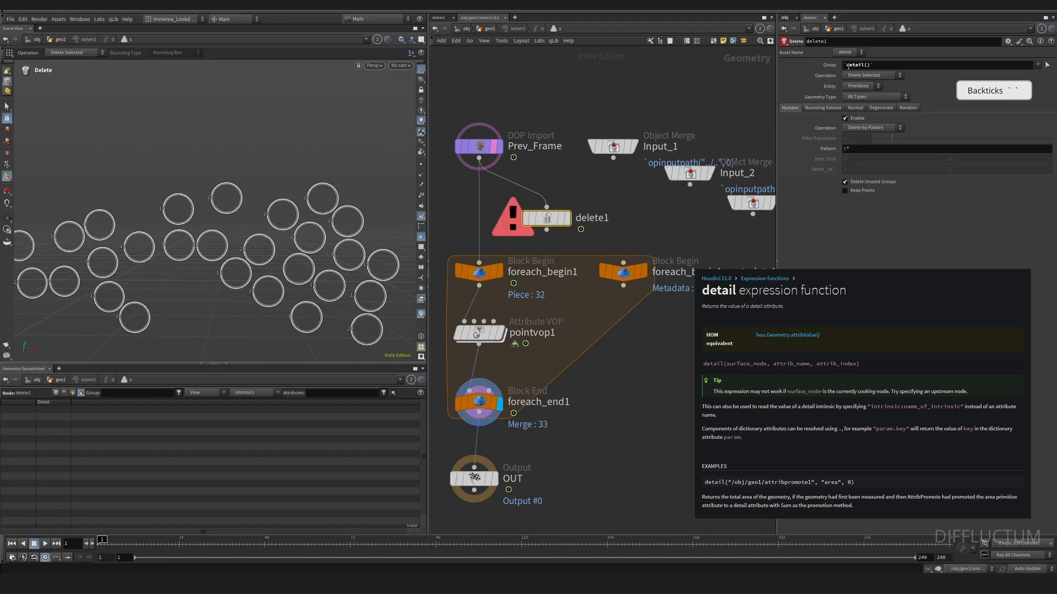
Complete delete1's Group expression as `detail("../foreach_begin1_metadata1/",iteration,0)` and display the node
left_click(870, 65)
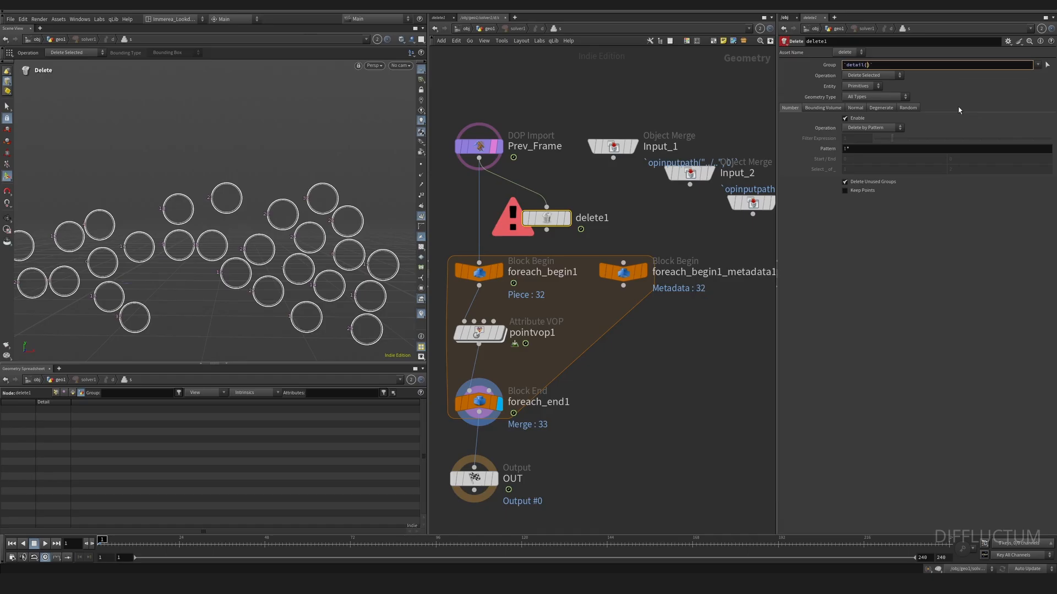
type("\"../")
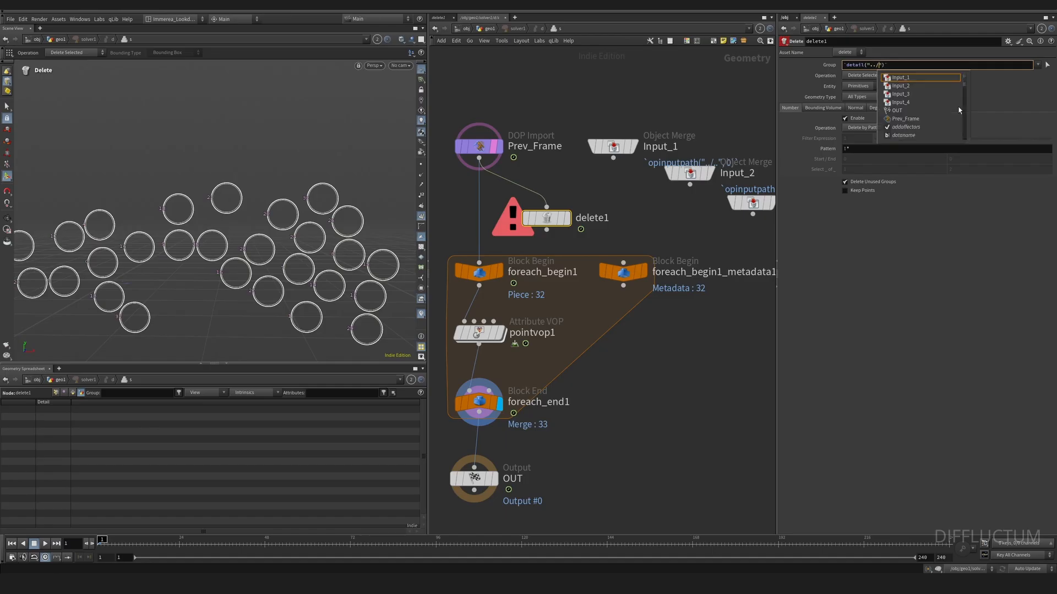
type("forea")
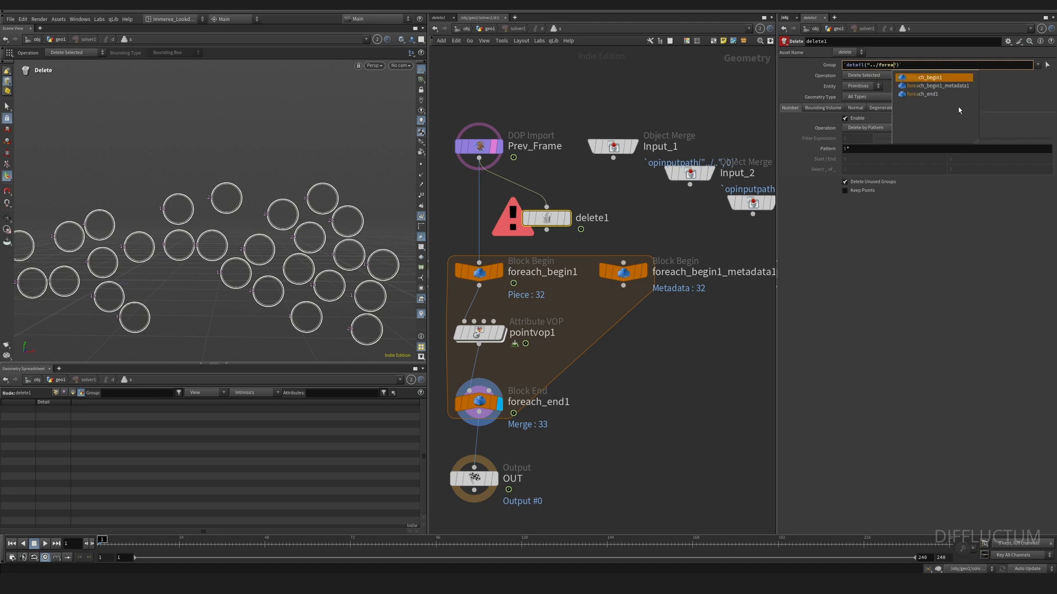
key("Down")
key("Return")
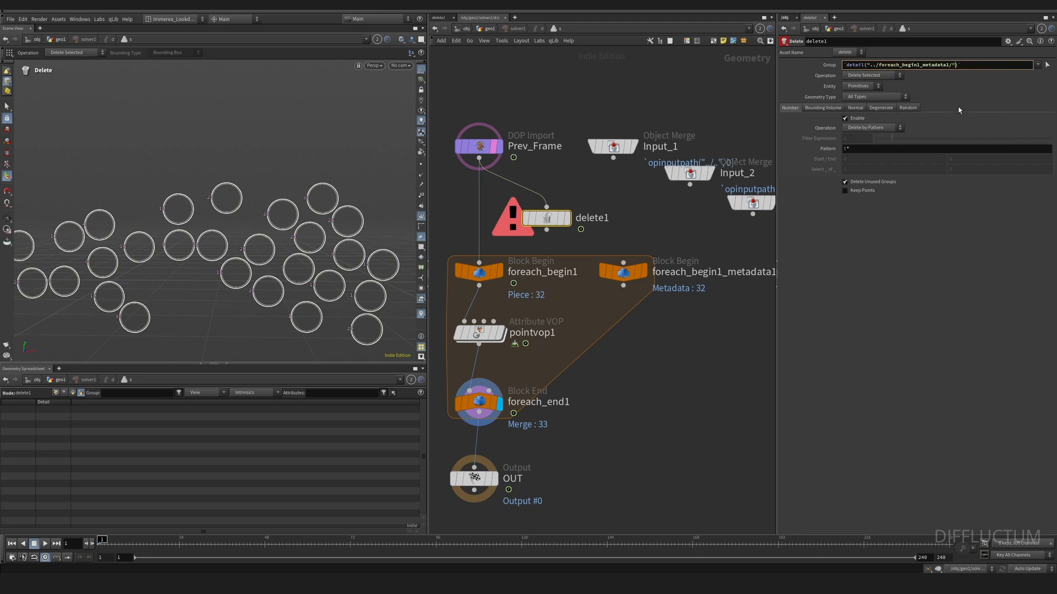
type("\",")
type("iteratio")
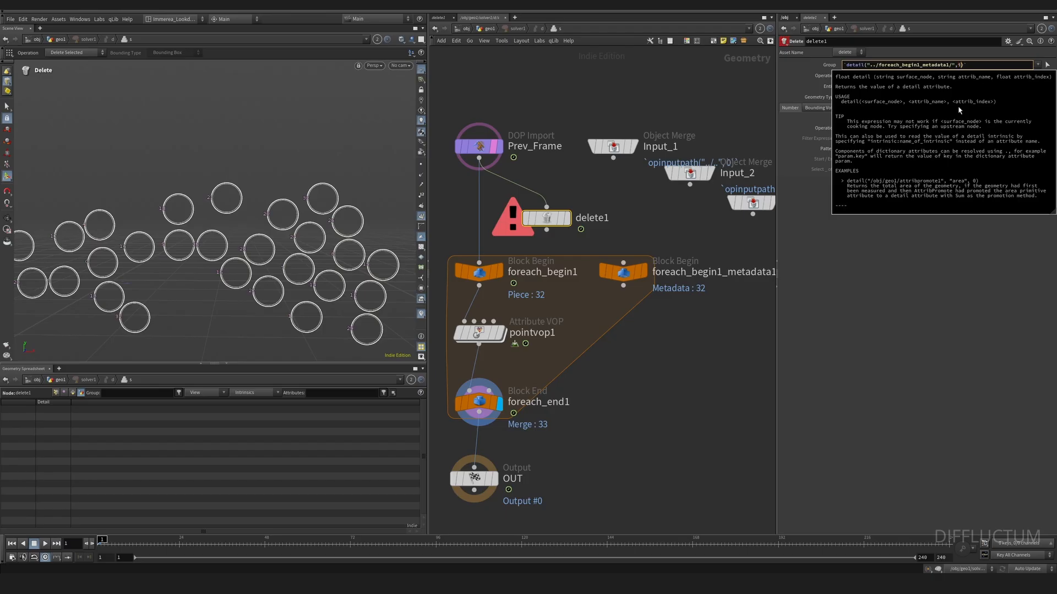
type("n")
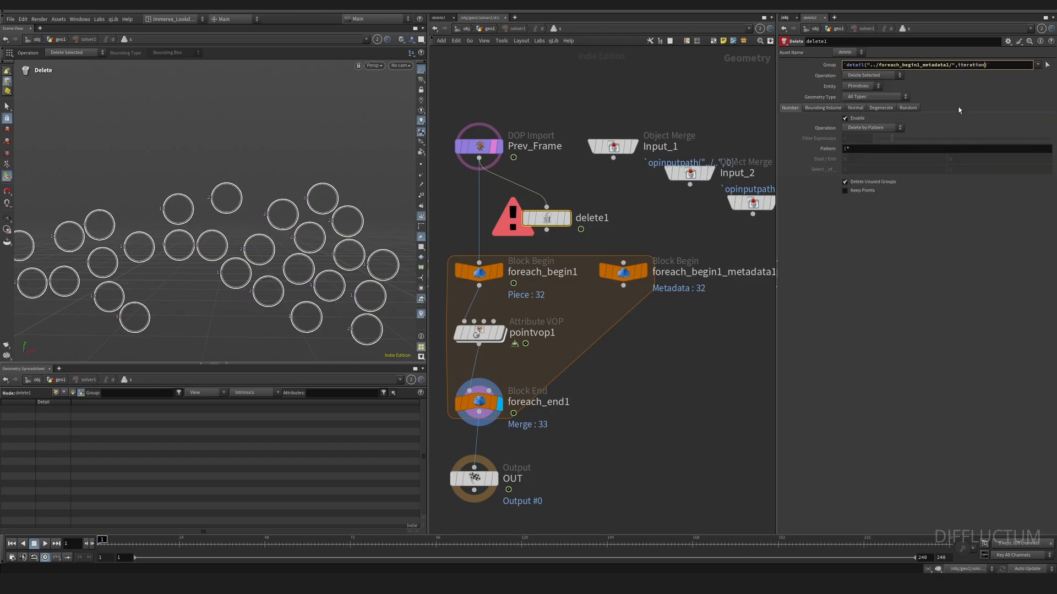
type(",0")
key("Return")
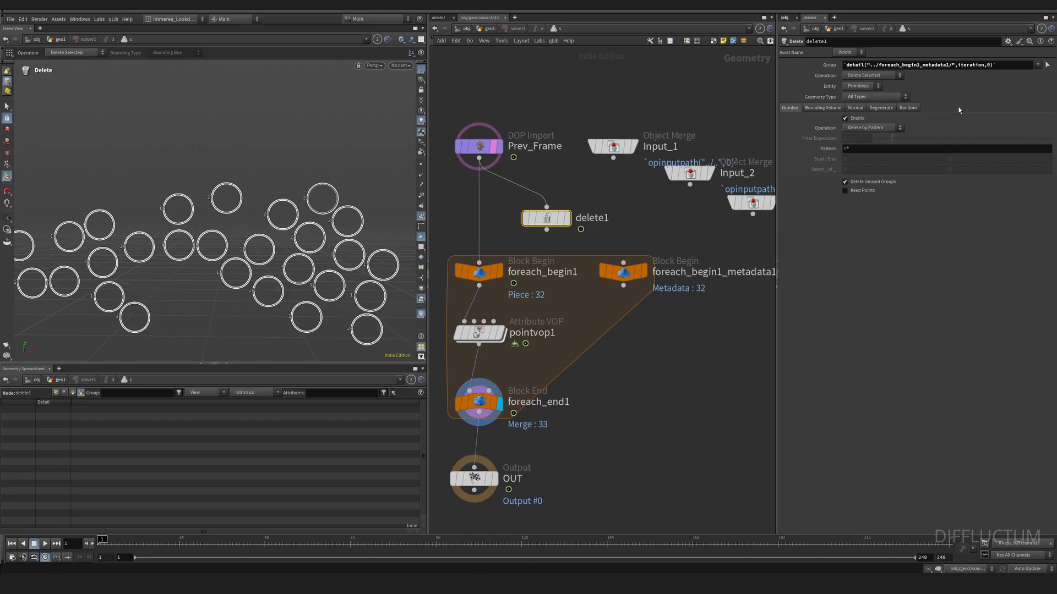
left_click(567, 219)
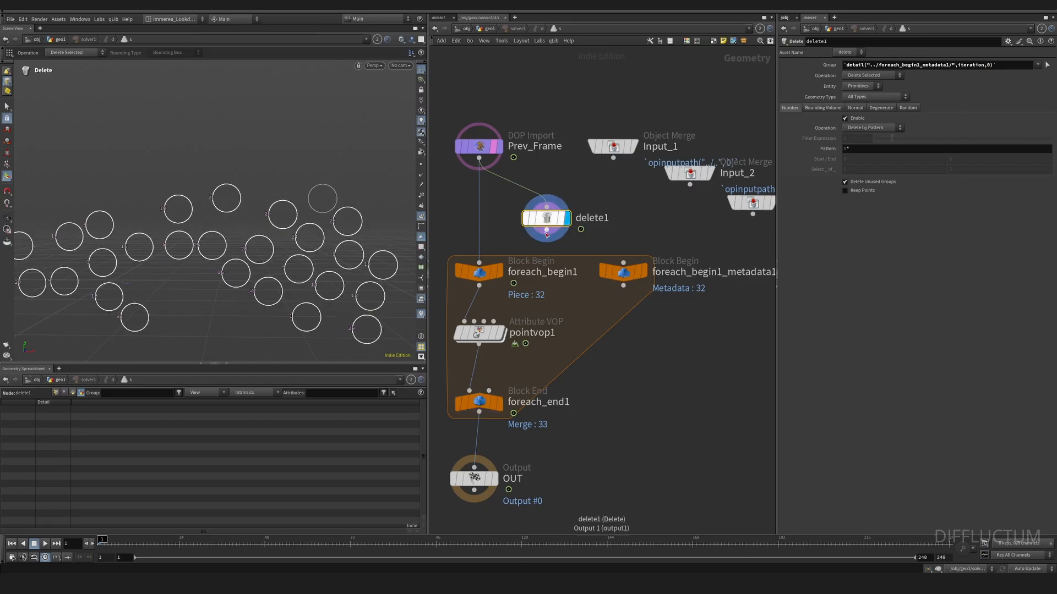
Inside pointvop1, add a Near Point node and wire OpInput2 into its input and P into its position
double_click(478, 332)
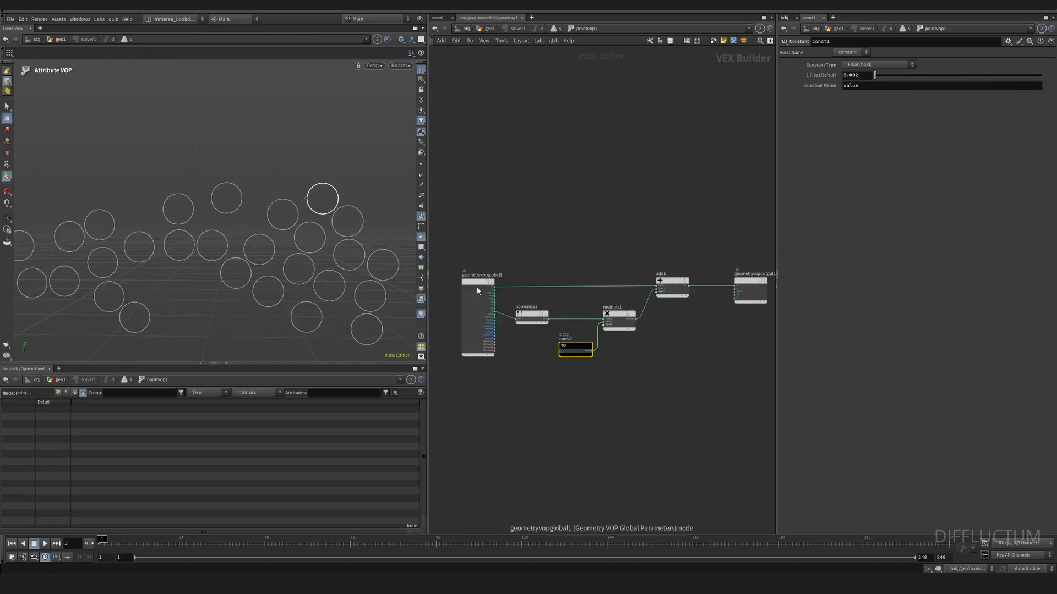
left_click_drag(477, 291, 460, 290)
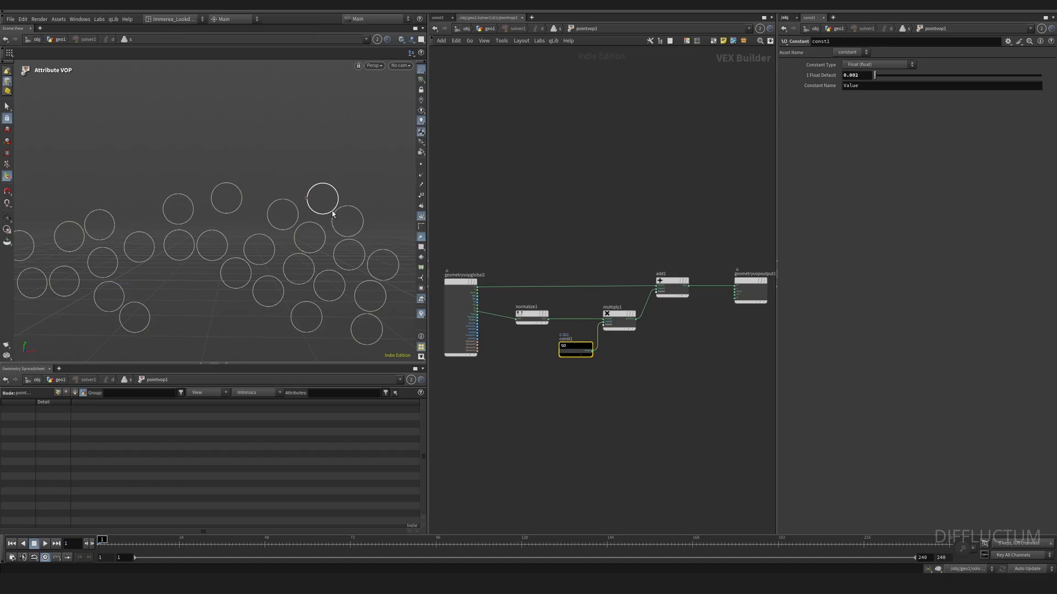
scroll(550, 362, "up", 5)
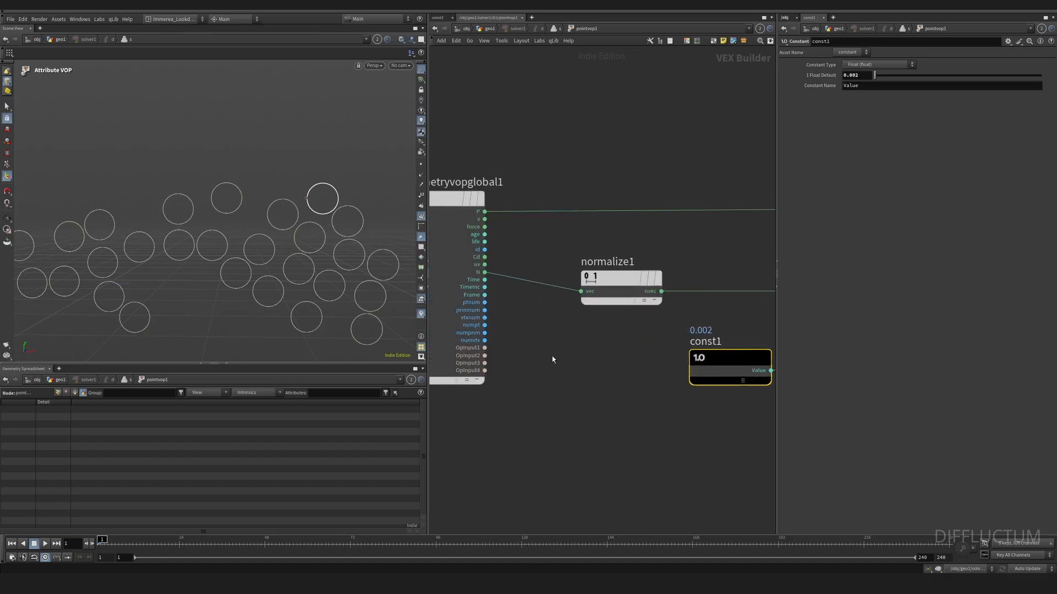
key("Tab")
type("near")
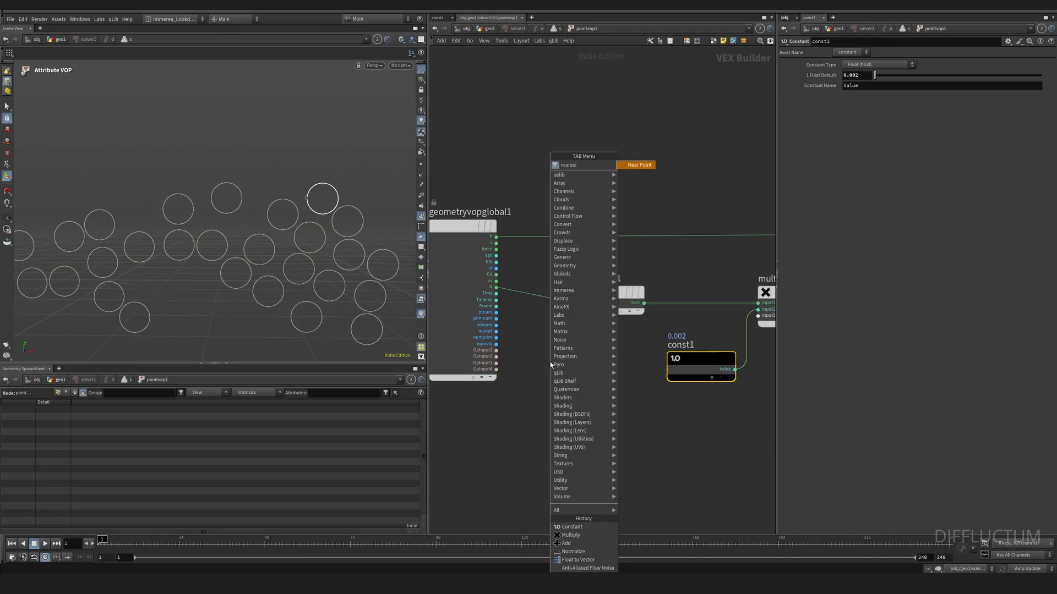
key("Return")
left_click(550, 361)
left_click_drag(497, 356, 528, 369)
left_click_drag(496, 237, 547, 426)
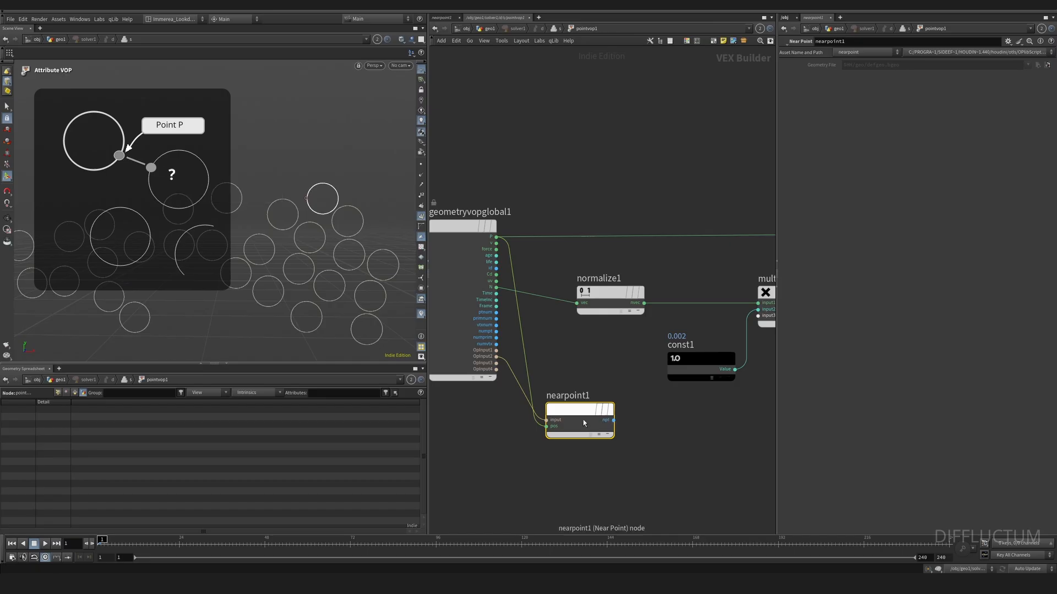
Add an Import Point Attribute node for P, wiring OpInput2 into its file and the Near Point result into its point number
left_click(639, 427)
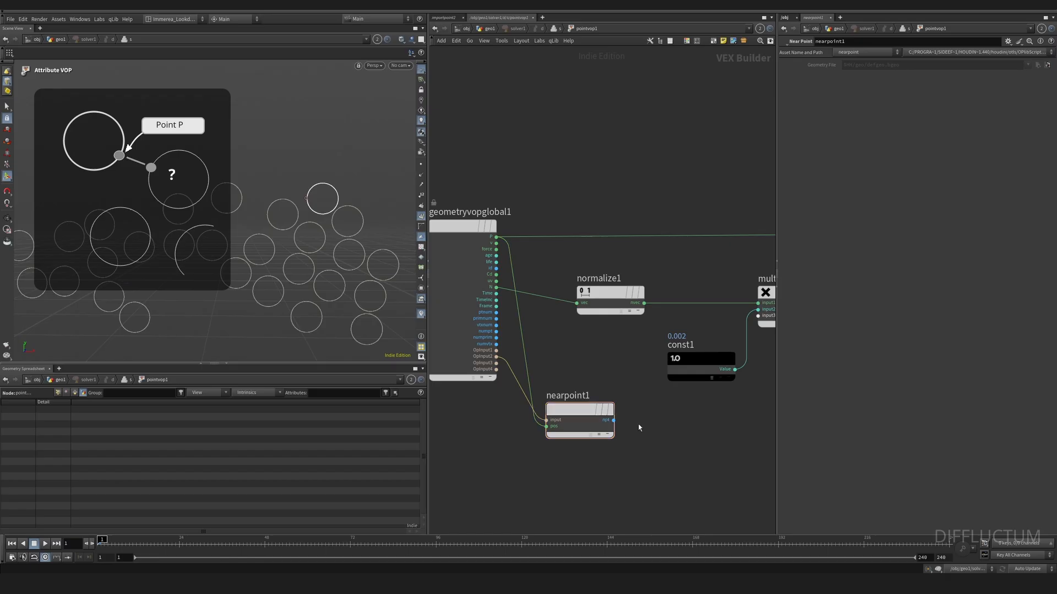
key("Tab")
type("impo")
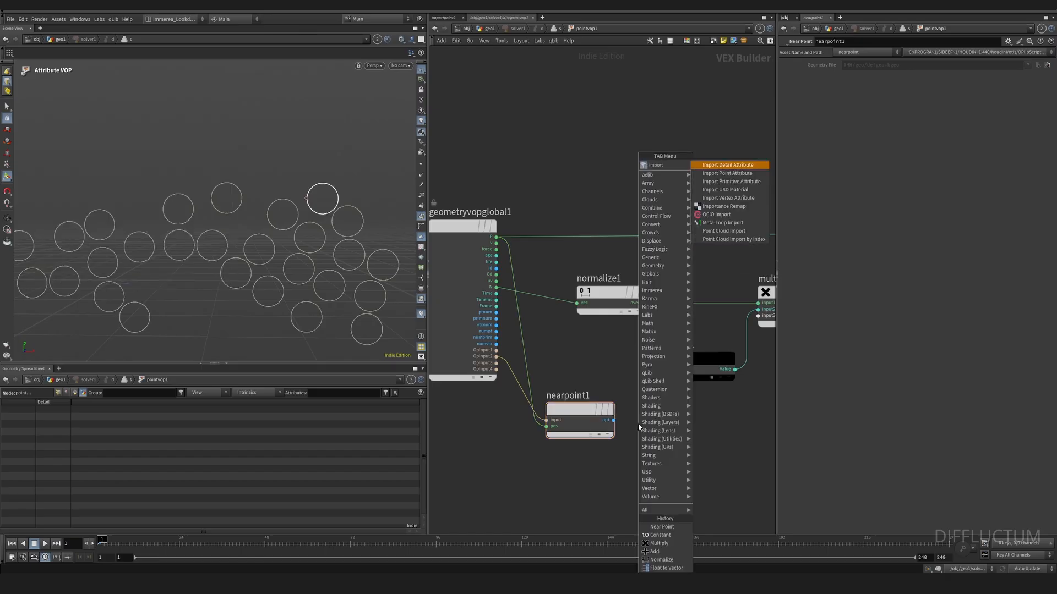
key("Down")
key("Return")
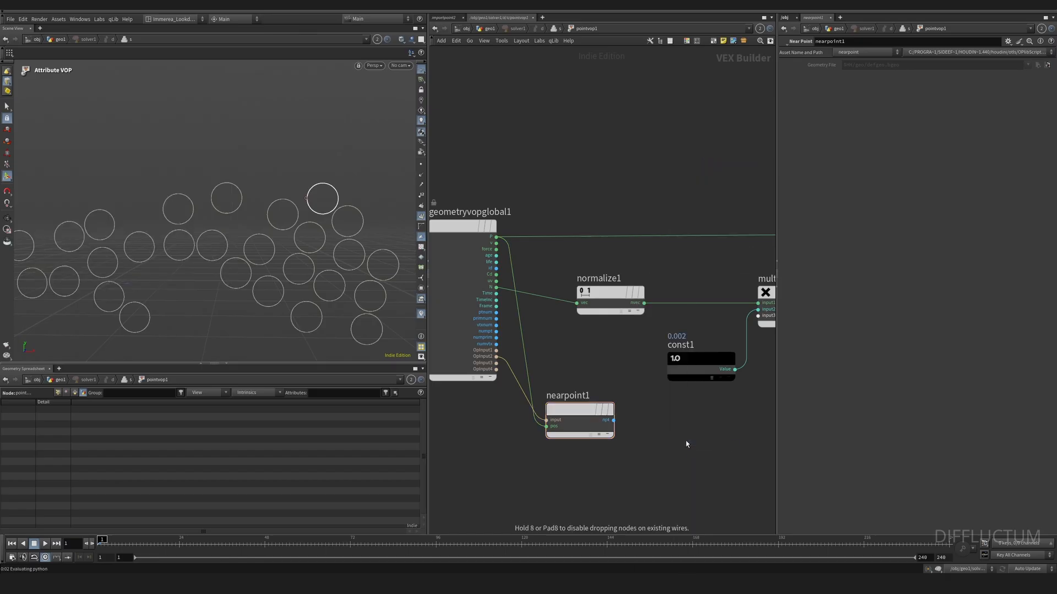
left_click_drag(687, 440, 671, 411)
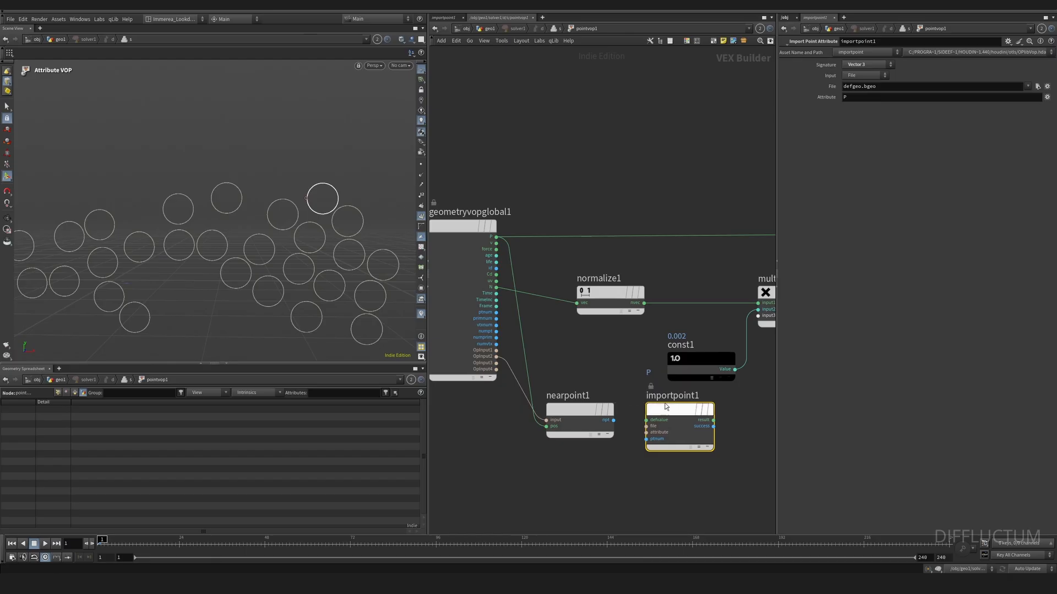
left_click_drag(497, 358, 663, 417)
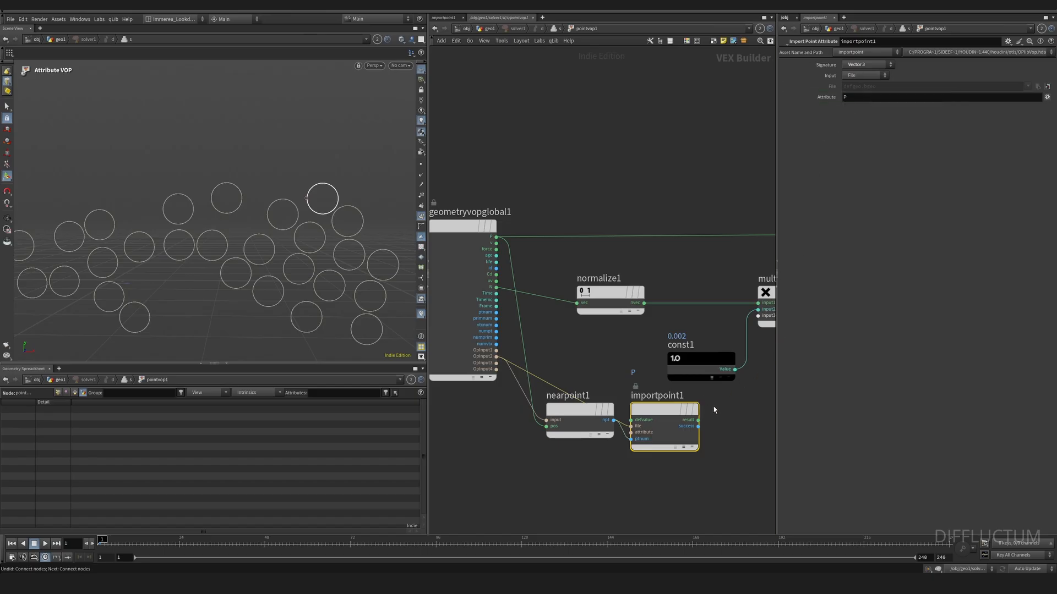
Add a Distance node and wire the imported point position and the global P into its two point inputs
middle_click_drag(731, 414, 635, 411)
scroll(633, 409, "down", 3)
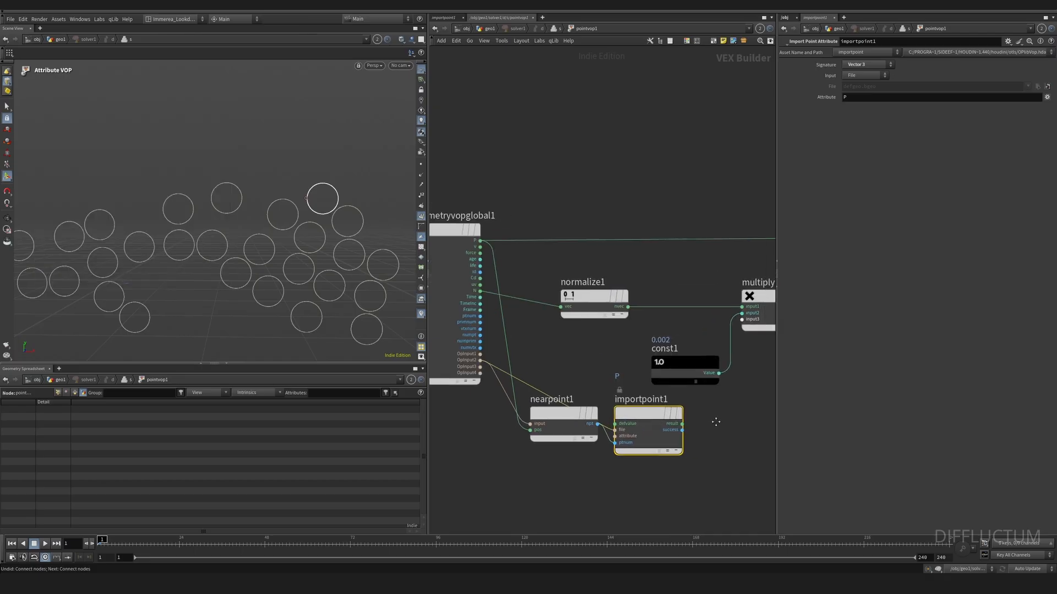
key("Tab")
type("dis")
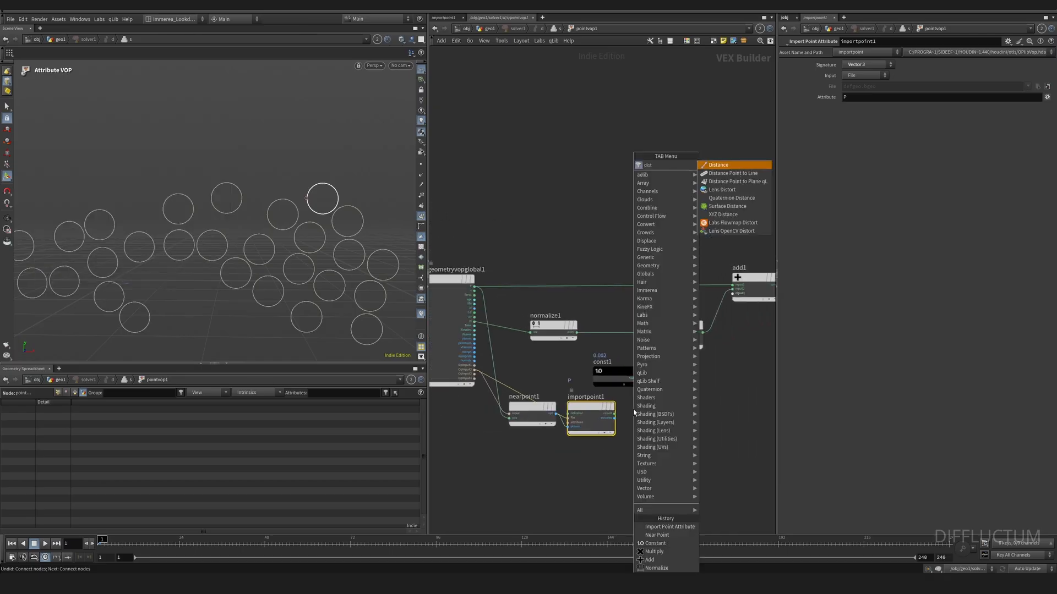
key("Return")
left_click(665, 406)
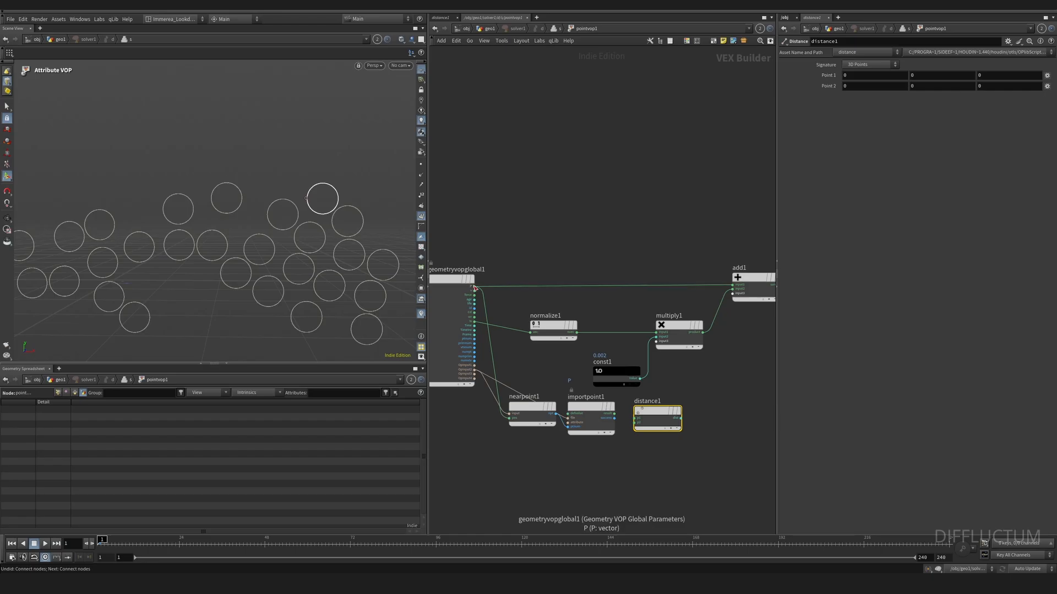
left_click_drag(473, 287, 636, 422)
Add a Fit Range node and feed it with distance1's output
middle_click_drag(721, 424, 593, 459)
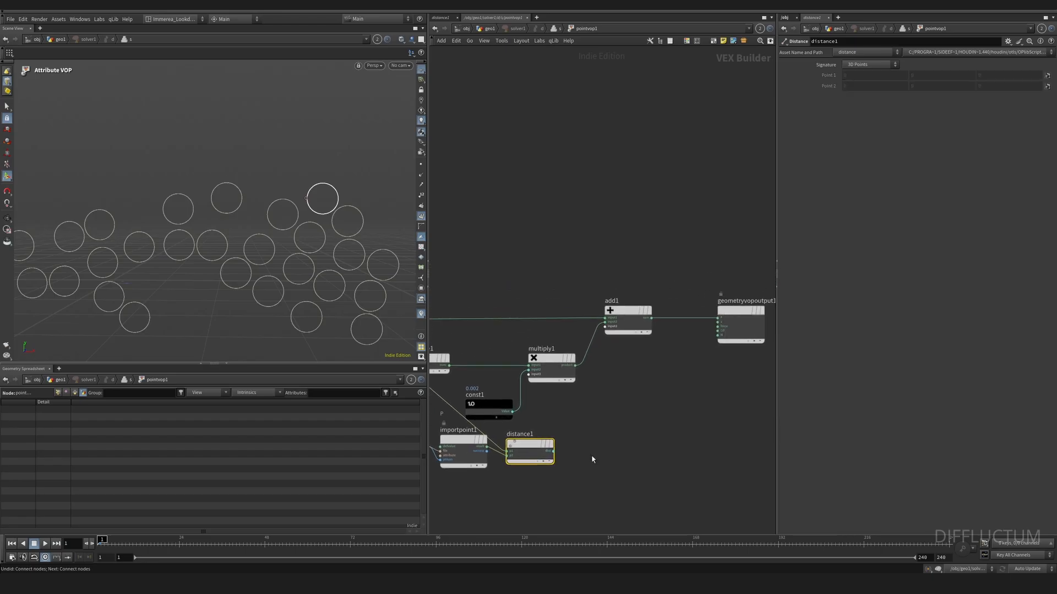
key("Tab")
type("fit")
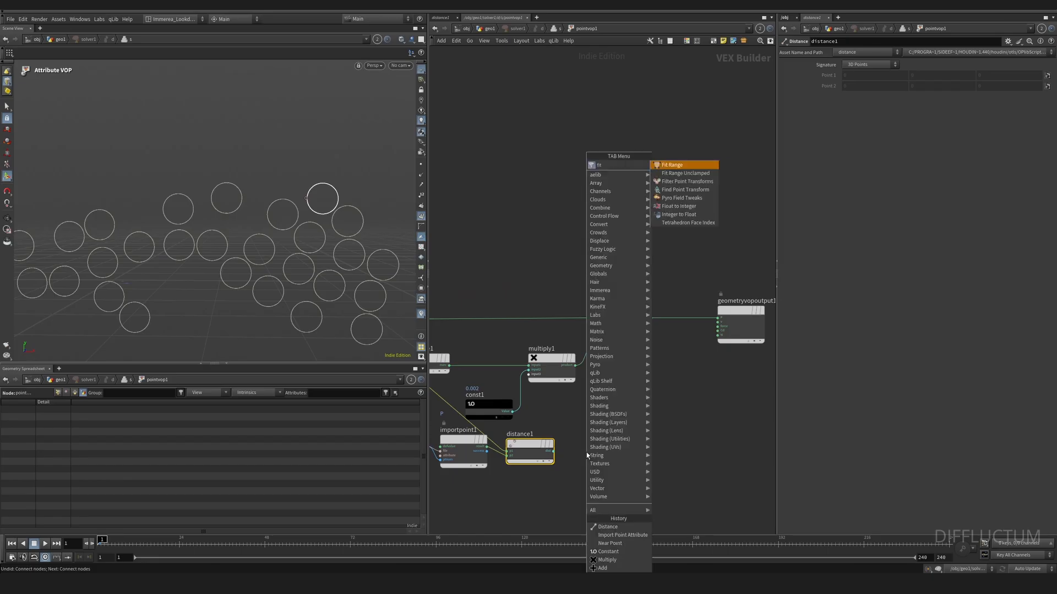
key("Return")
left_click(594, 451)
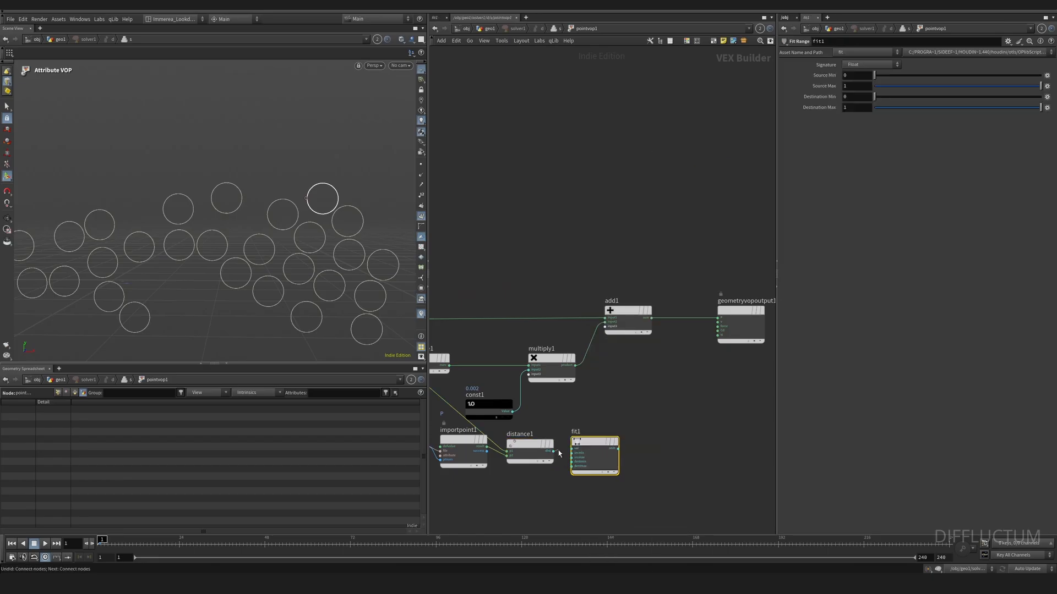
left_click(553, 451)
left_click(573, 447)
Add a Bind Export node fed by fit1's output and name the exported attribute distance
middle_click_drag(648, 446, 615, 443)
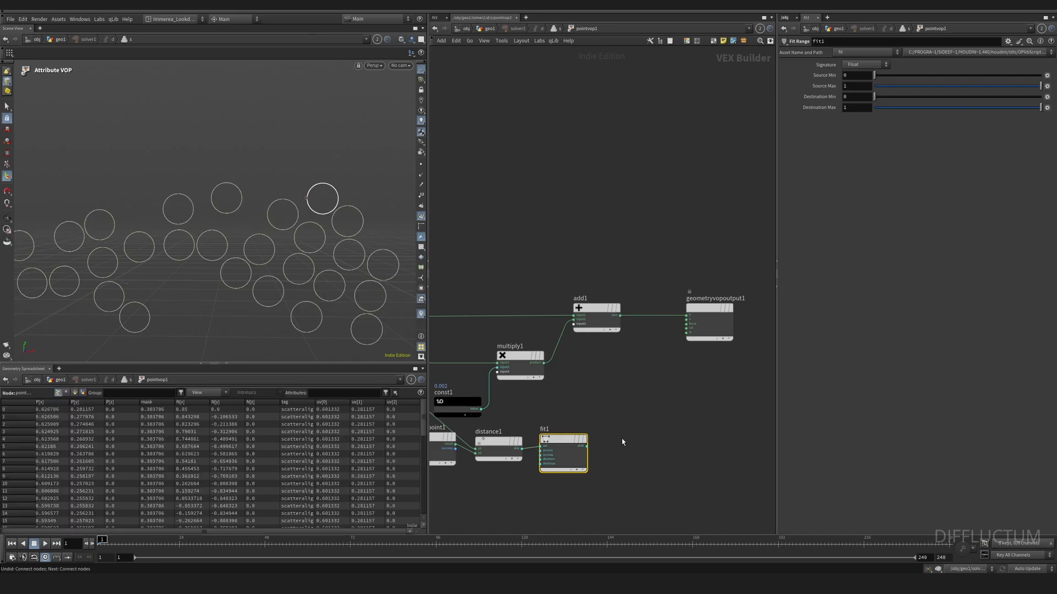
left_click(622, 442)
key("Tab")
type("bind ex")
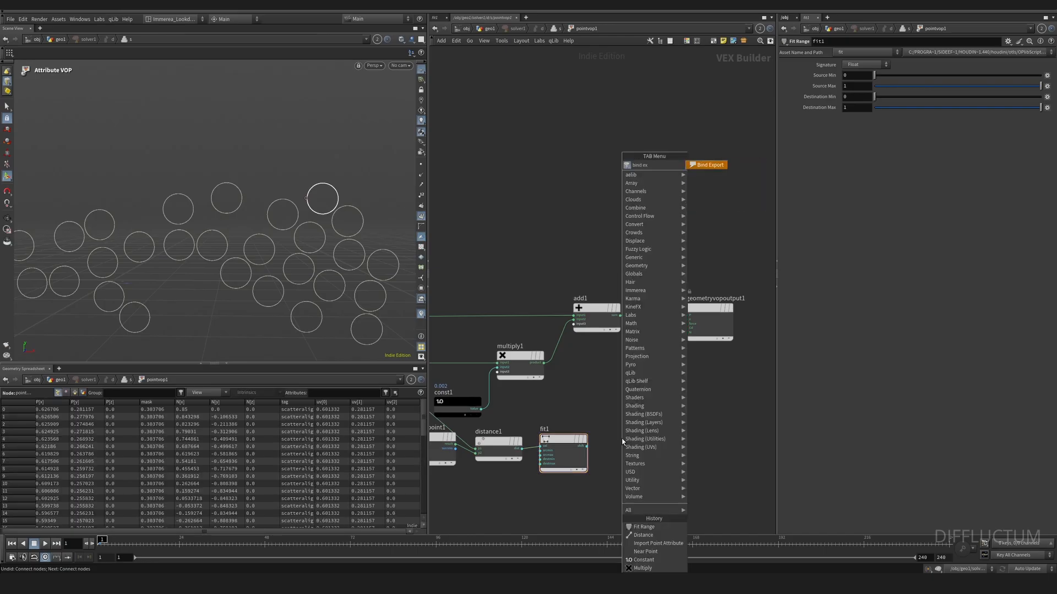
key("Return")
left_click(632, 439)
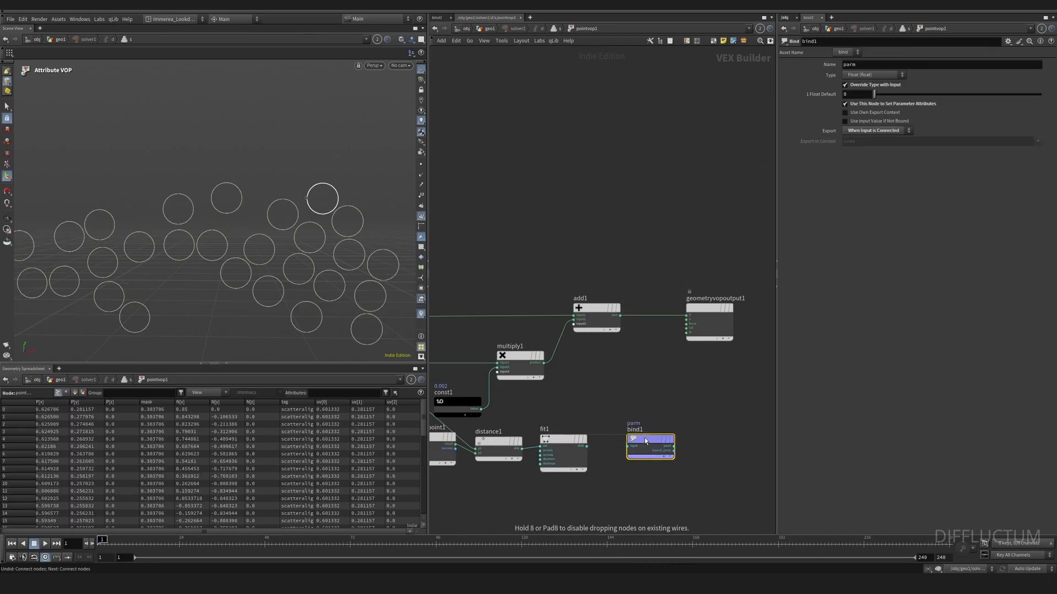
left_click(627, 446)
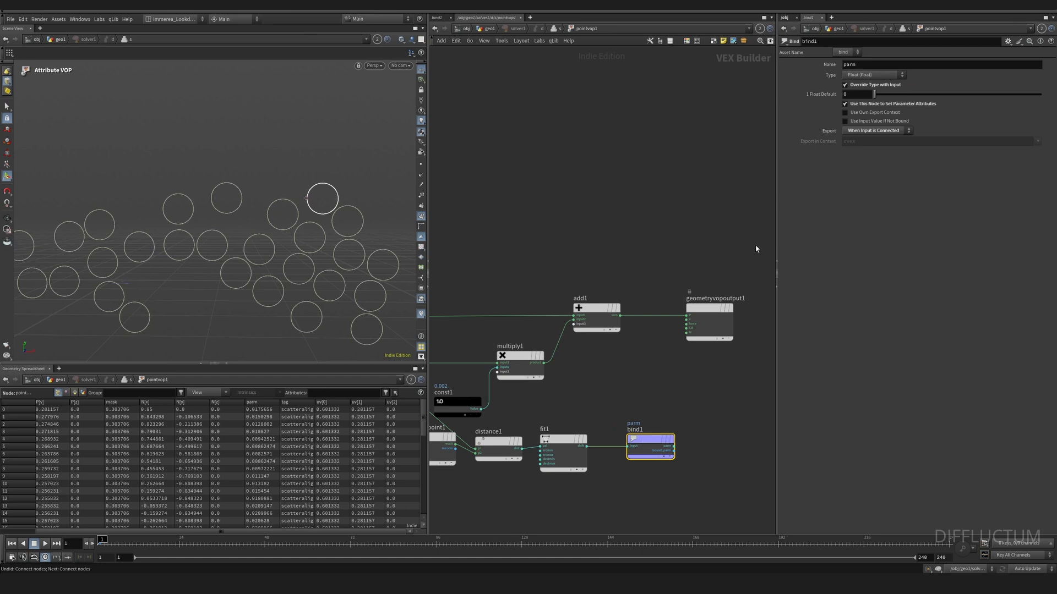
double_click(848, 65)
type("dist")
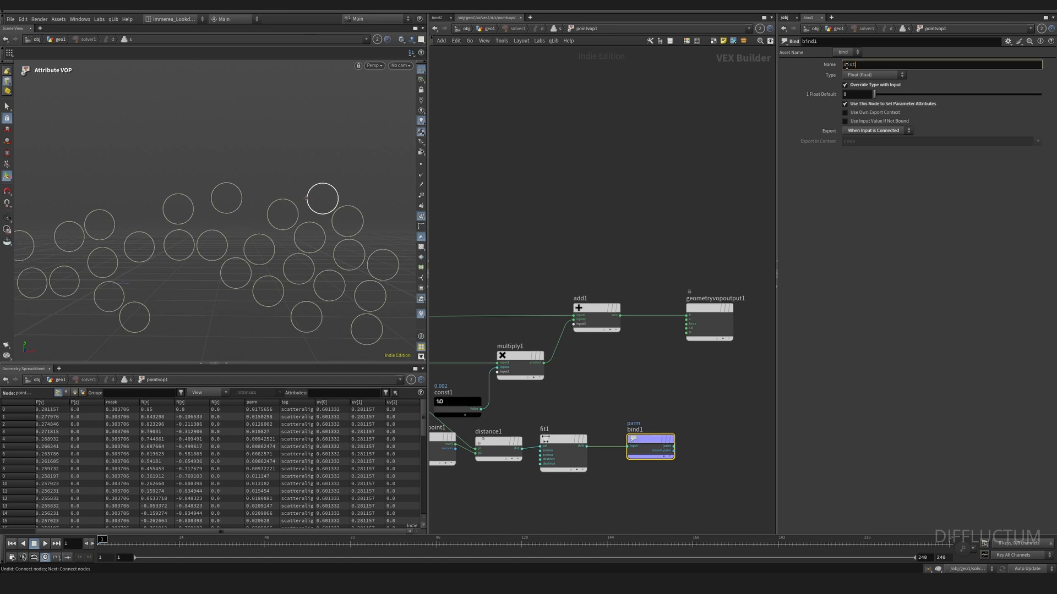
type("ance")
key("Return")
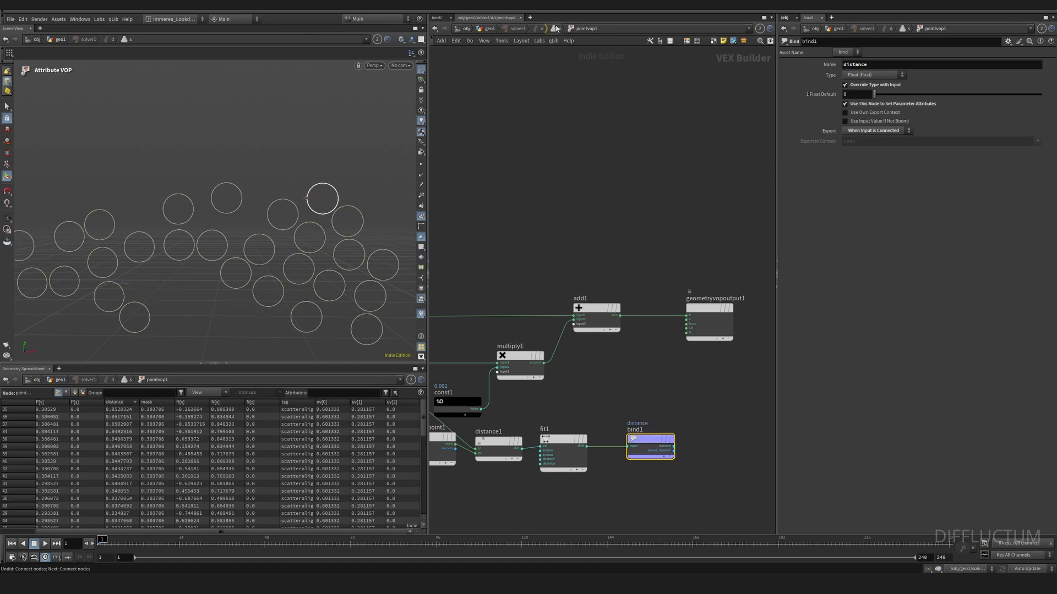
Return to the solver's geometry network, display OUT, and sort its points by distance to examine the value range
left_click(555, 29)
left_click(498, 402)
left_click_drag(494, 478, 499, 478)
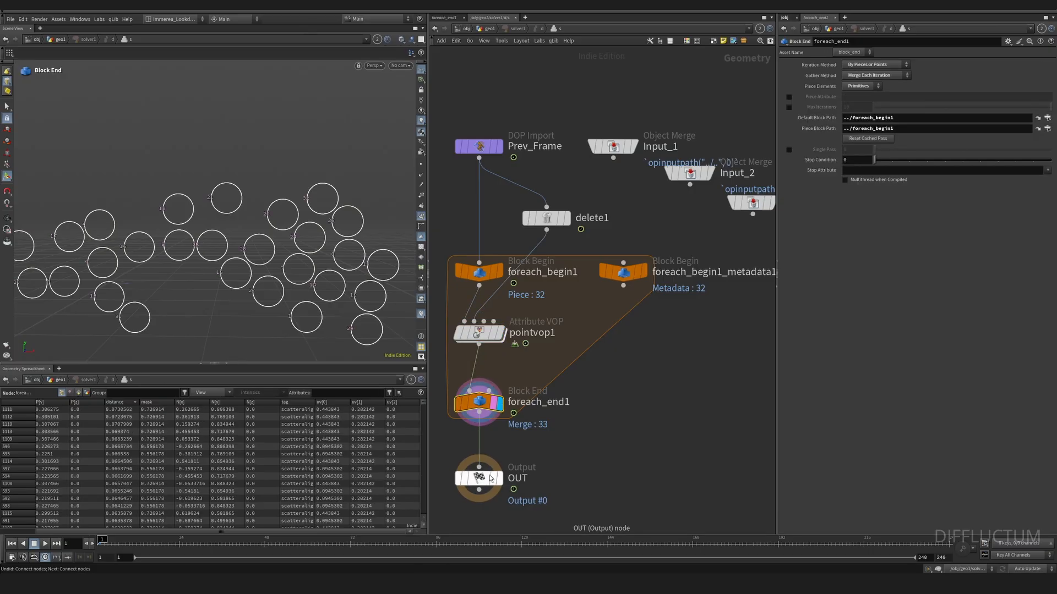
left_click(499, 479)
left_click(493, 479)
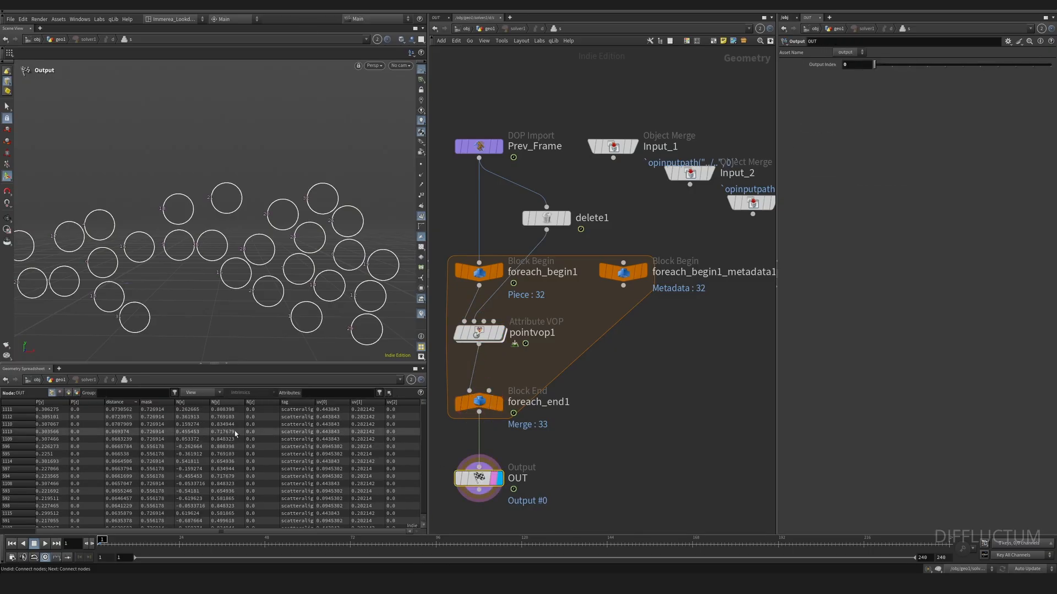
left_click(134, 406)
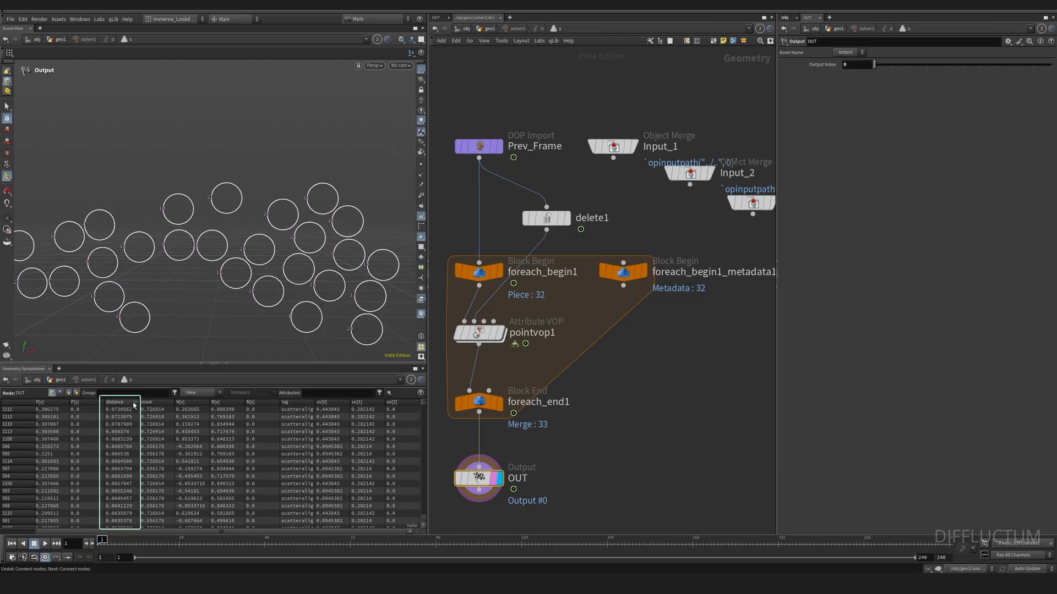
left_click(135, 406)
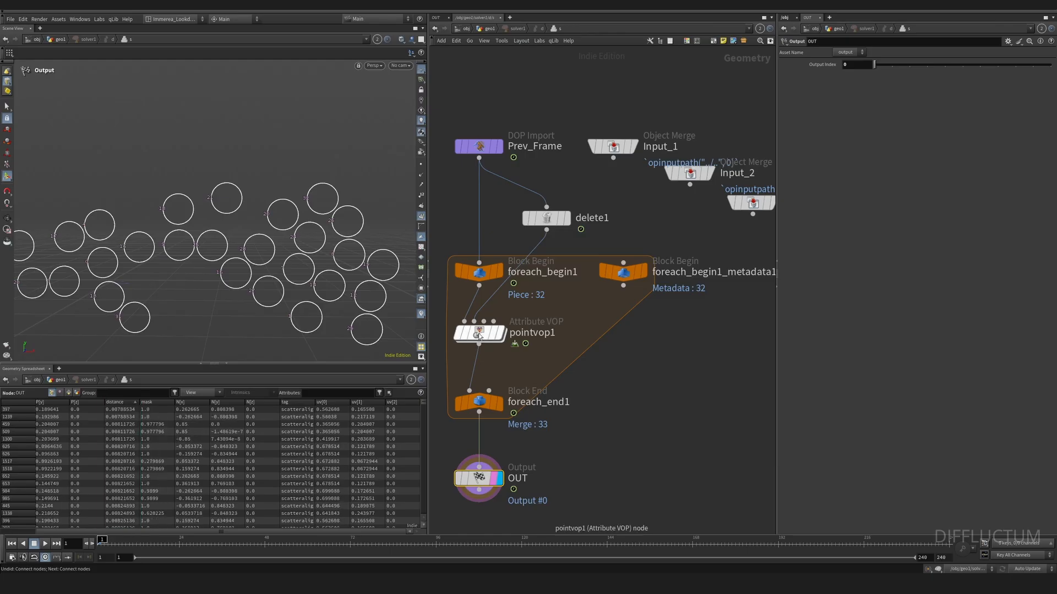
Inside pointvop1, set the fit1 node's Source Max to 0.07 and Source Min to 0.004
double_click(478, 333)
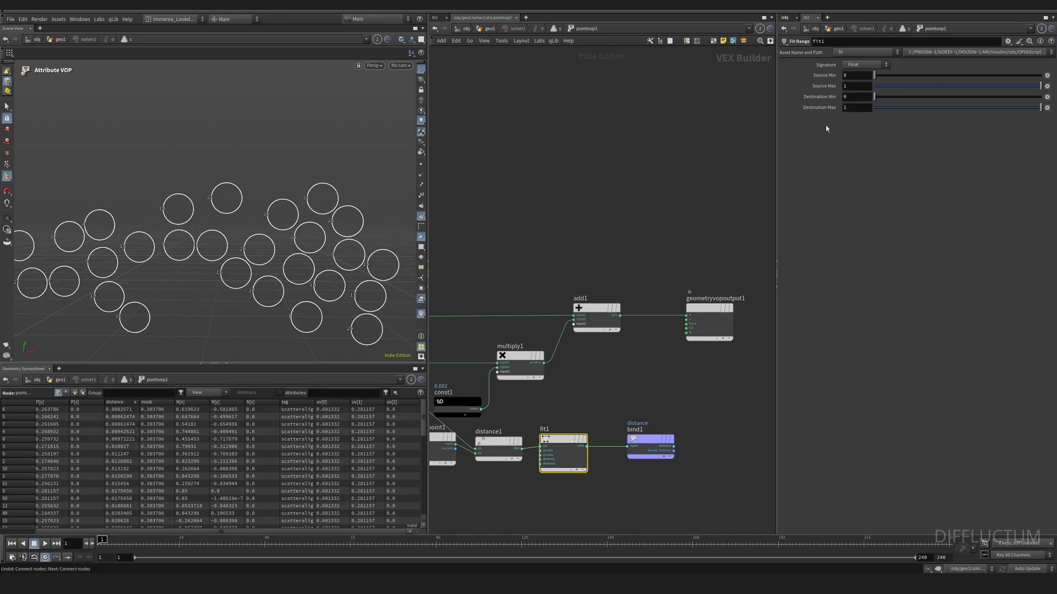
left_click(851, 86)
key("Return")
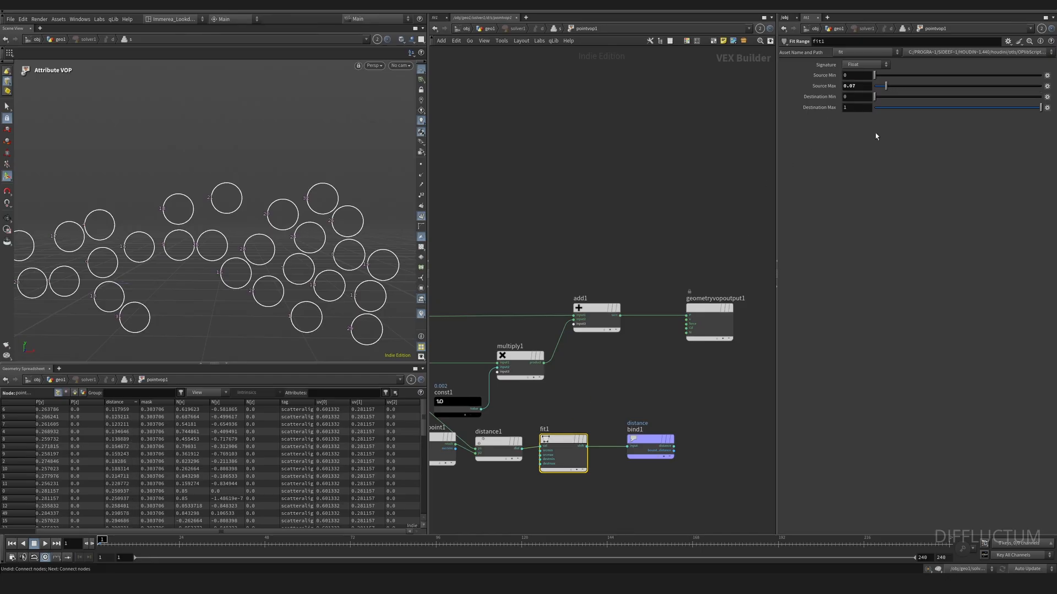
left_click(856, 75)
type(".004")
key("Return")
Wire fit1's output into the next input of multiply1 and set const1's float default to 0.01
left_click(649, 438)
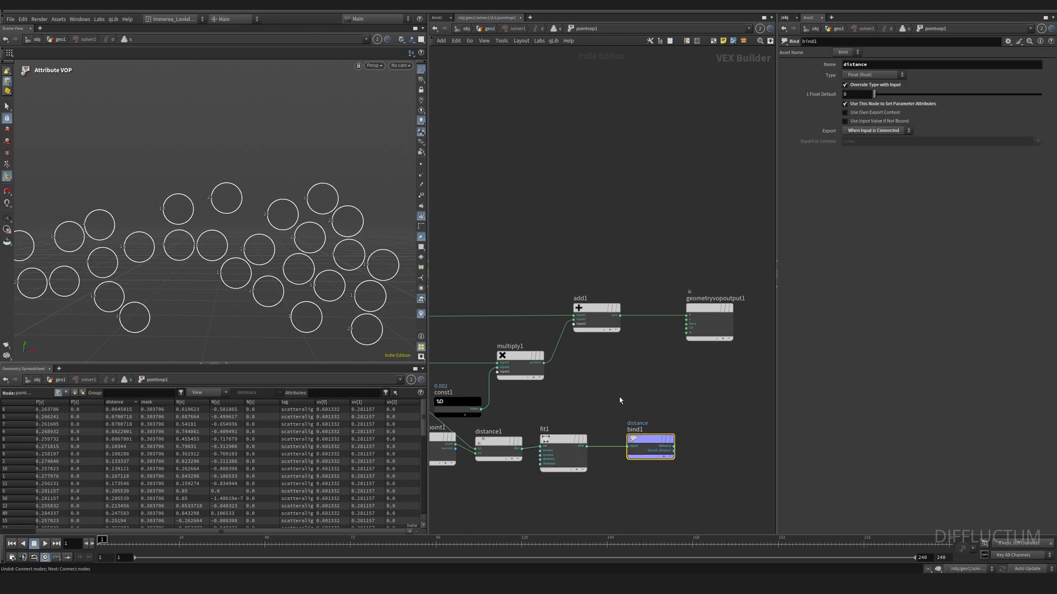
left_click_drag(587, 446, 497, 372)
left_click(479, 401)
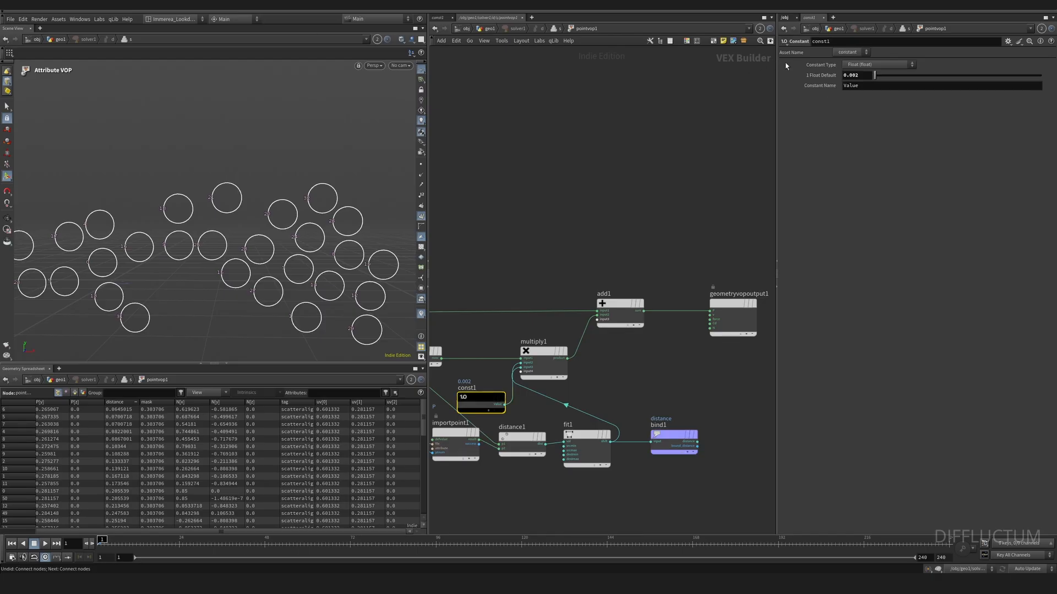
mouse_move(861, 74)
middle_mouse_down()
mouse_move(865, 107)
mouse_move(863, 79)
middle_mouse_up()
key("Return")
left_click(688, 114)
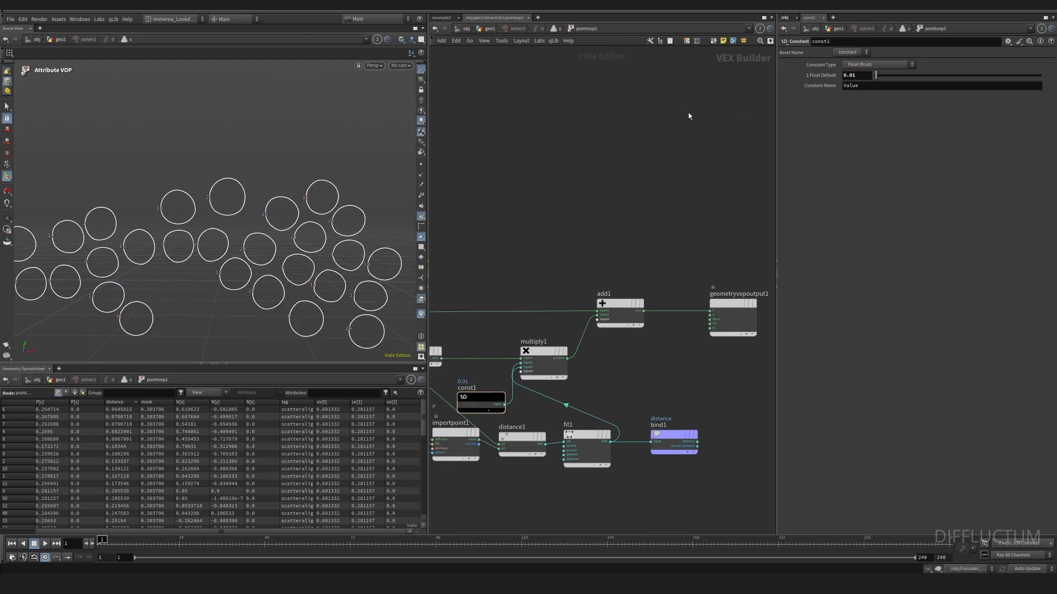
Return to the geometry network and insert a Resample node between foreach_end1 and OUT
left_click(558, 29)
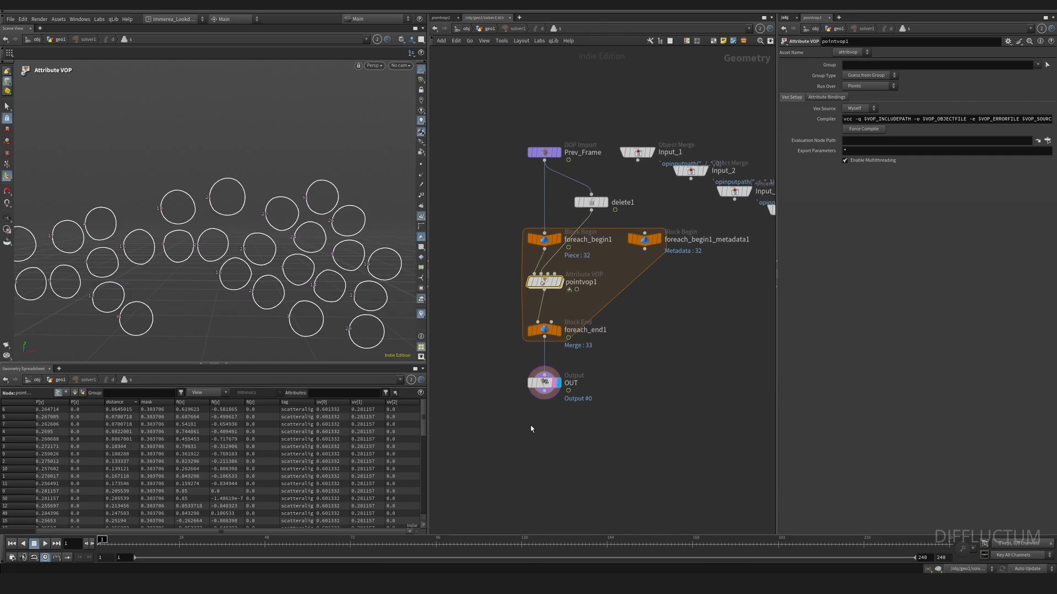
key("Tab")
left_click(628, 220)
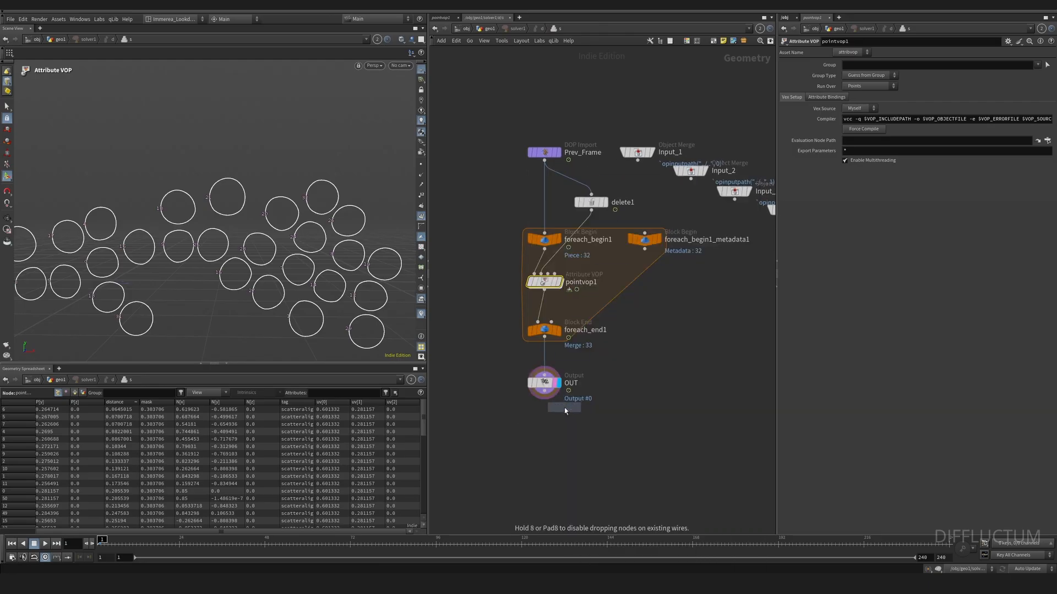
left_click(558, 426)
left_click_drag(558, 426, 544, 358)
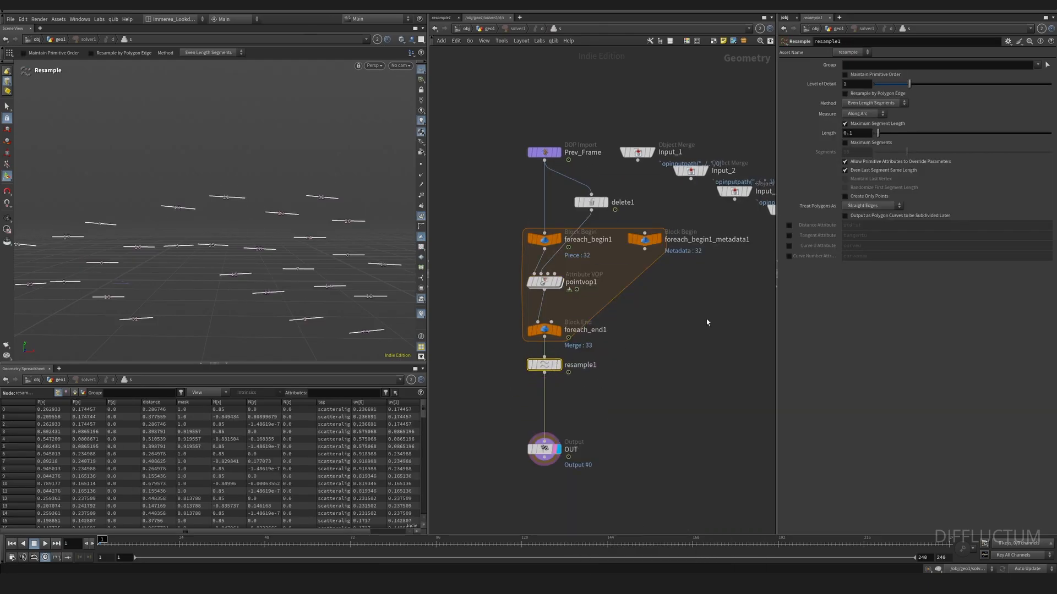
Set the Resample node's segment length to 0.005 and treat polygons as Interpolating Curves
left_click(856, 134)
type("0.005")
key("Return")
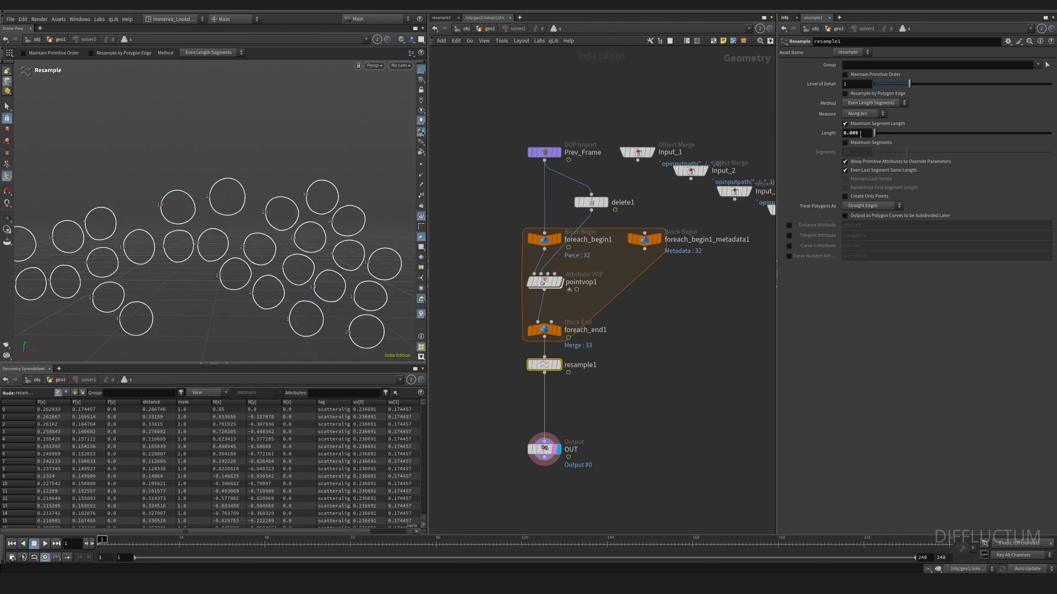
left_click(859, 207)
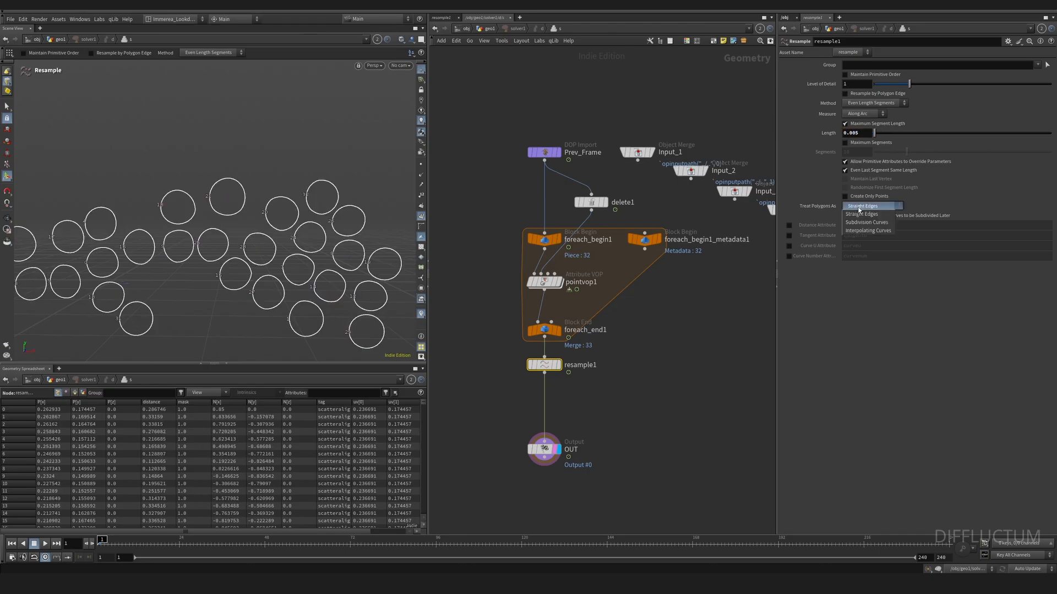
left_click(864, 231)
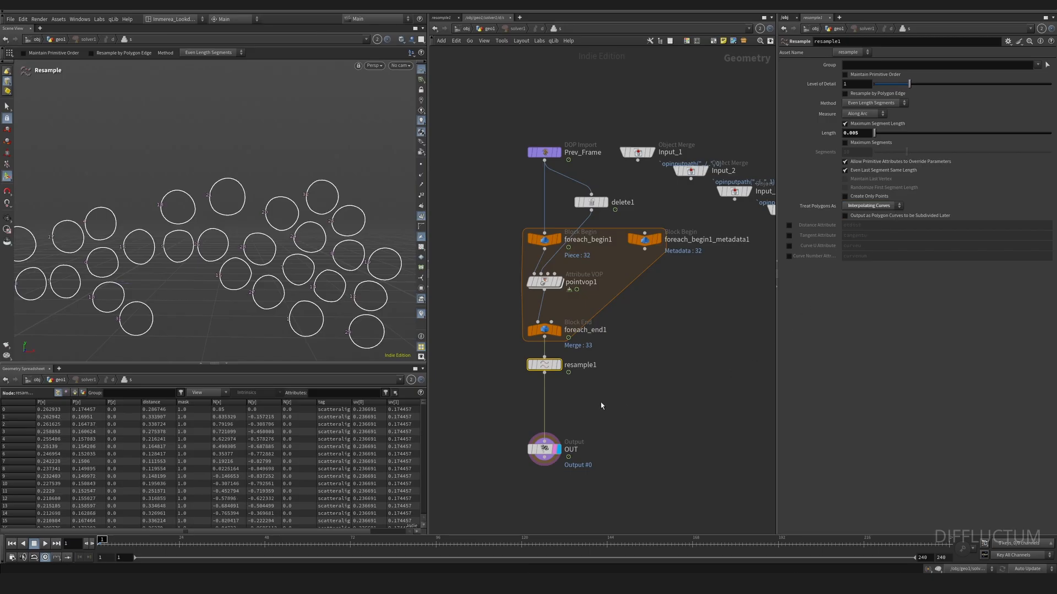
Add a Smooth node and insert it between resample1 and OUT
key("Tab")
type("smo")
key("Return")
left_click(601, 404)
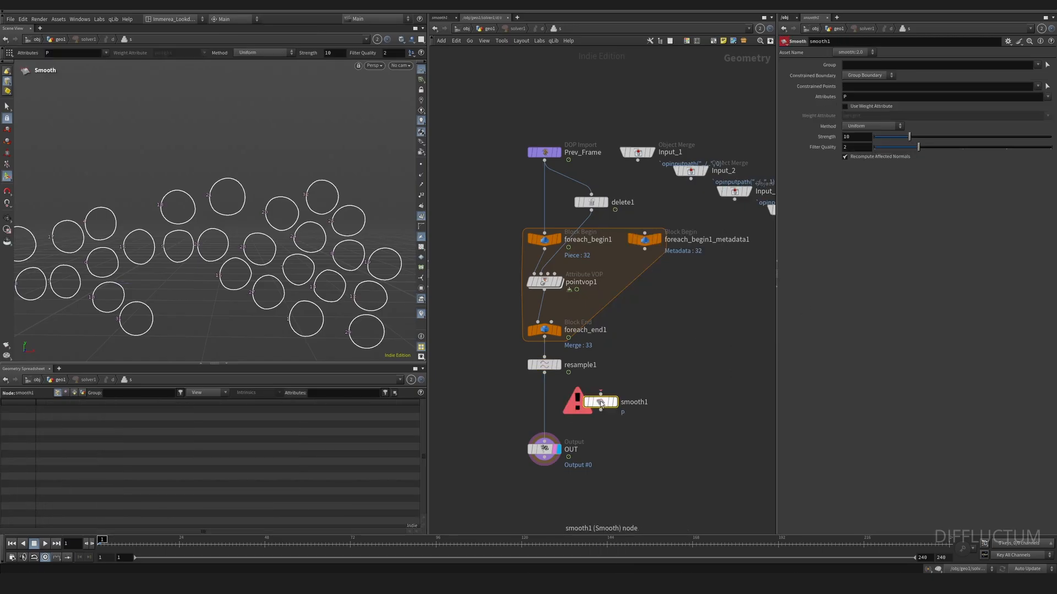
left_click_drag(601, 404, 543, 391)
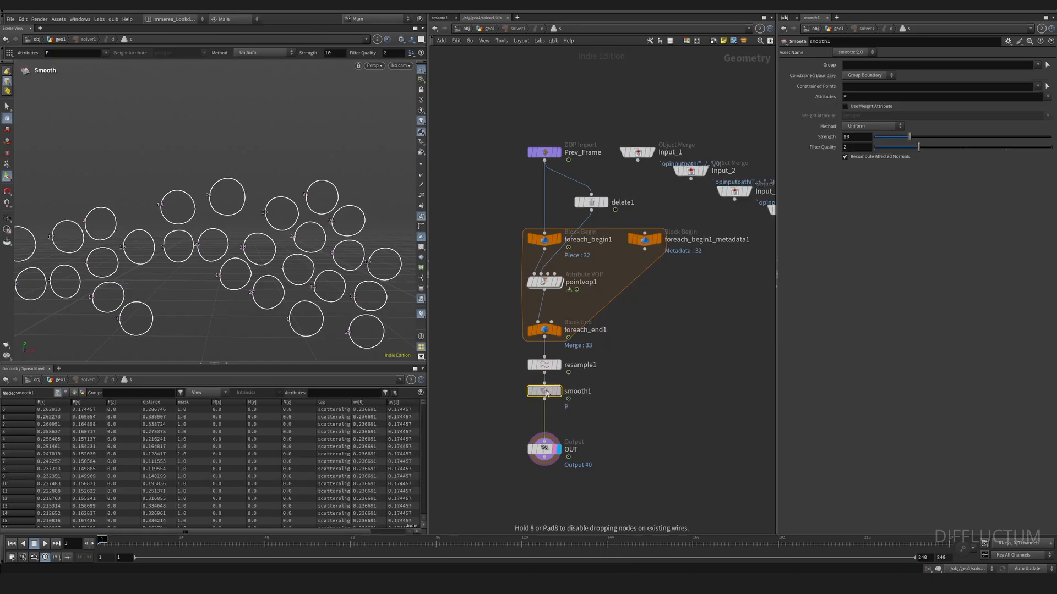
Set the Smooth node's strength to 20 and turn off Recompute Affected Normals
left_click(859, 135)
type("0")
key("Return")
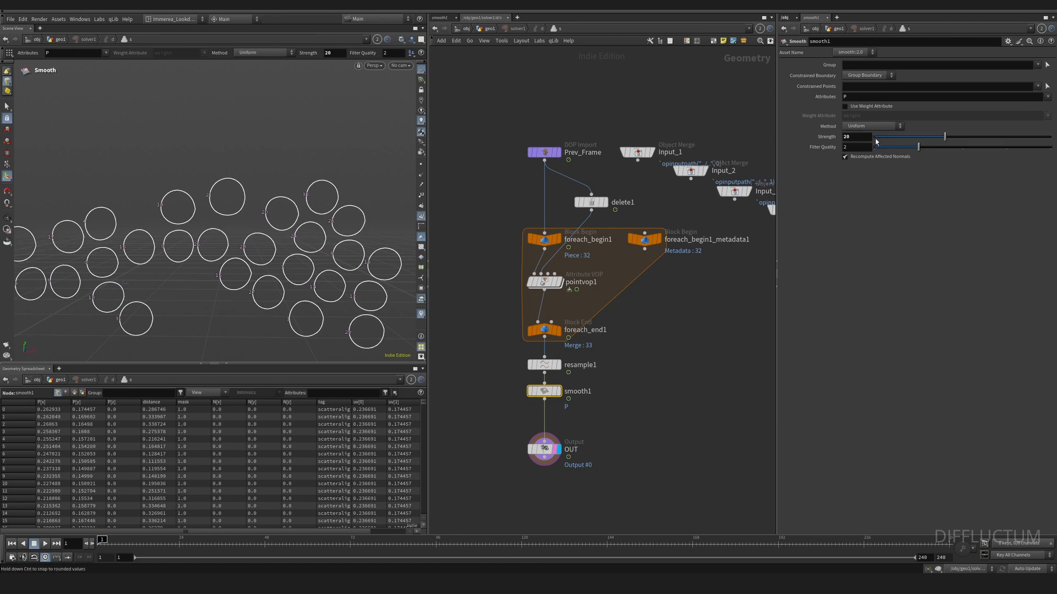
left_click(845, 157)
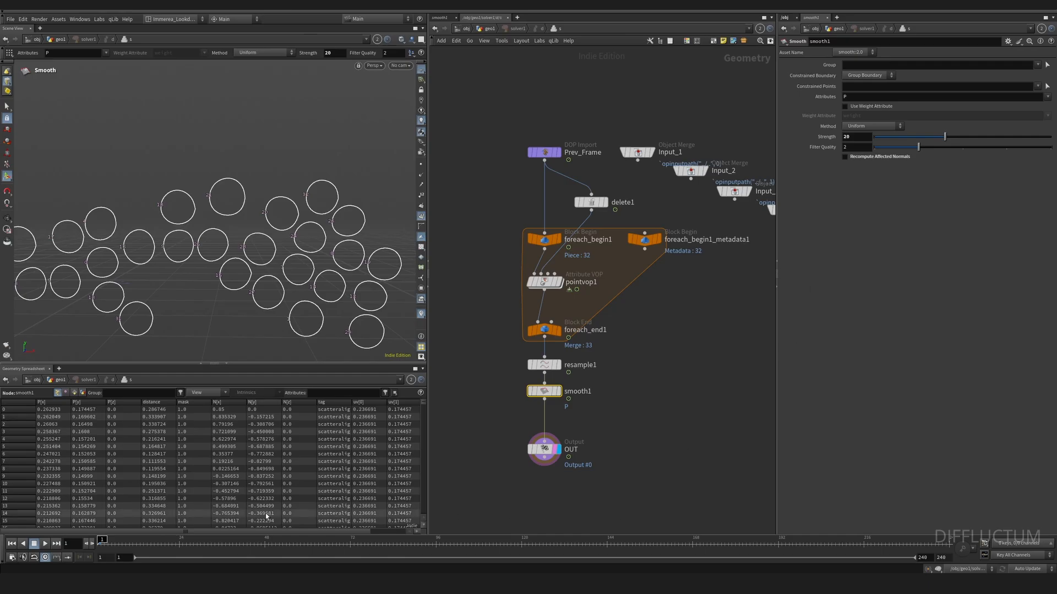
Step the simulation forward several frames to check the circle growth, and return to the first frame
left_click(92, 544)
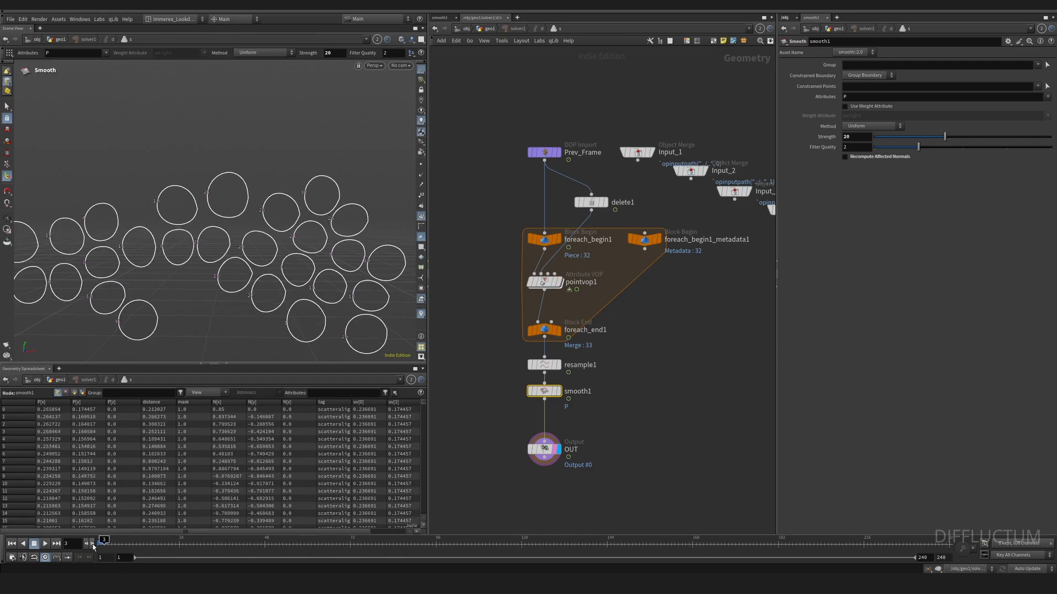
left_click(92, 545)
left_click(92, 544)
left_click(92, 545)
left_click(13, 545)
Show the Input_2 facade contour as a template behind the OUT circles and frame both in the viewport
left_click(544, 448)
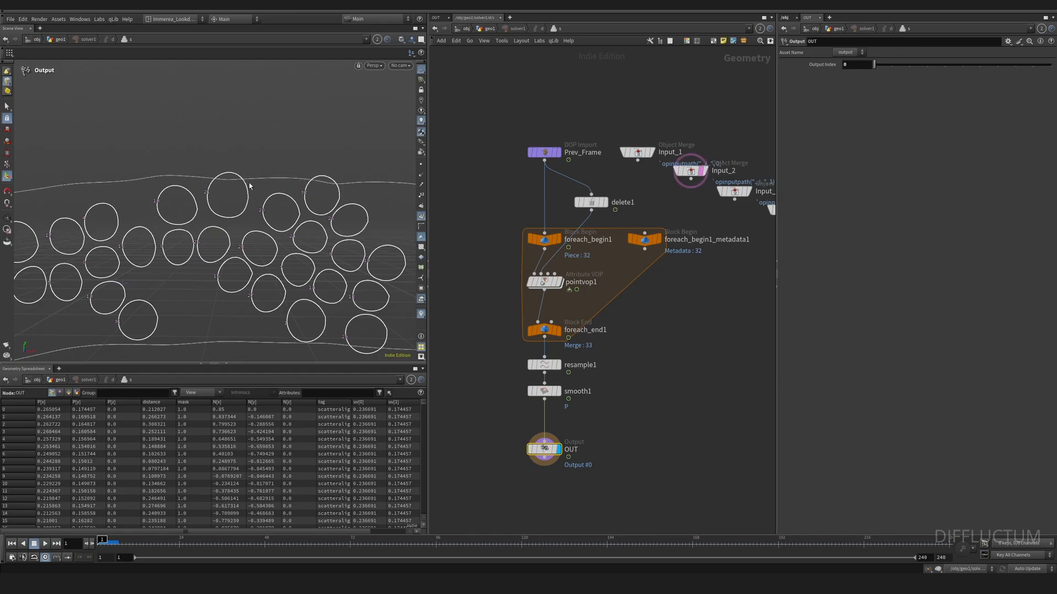
right_click_drag(250, 185, 208, 202, "alt")
middle_click_drag(231, 192, 200, 187, "alt")
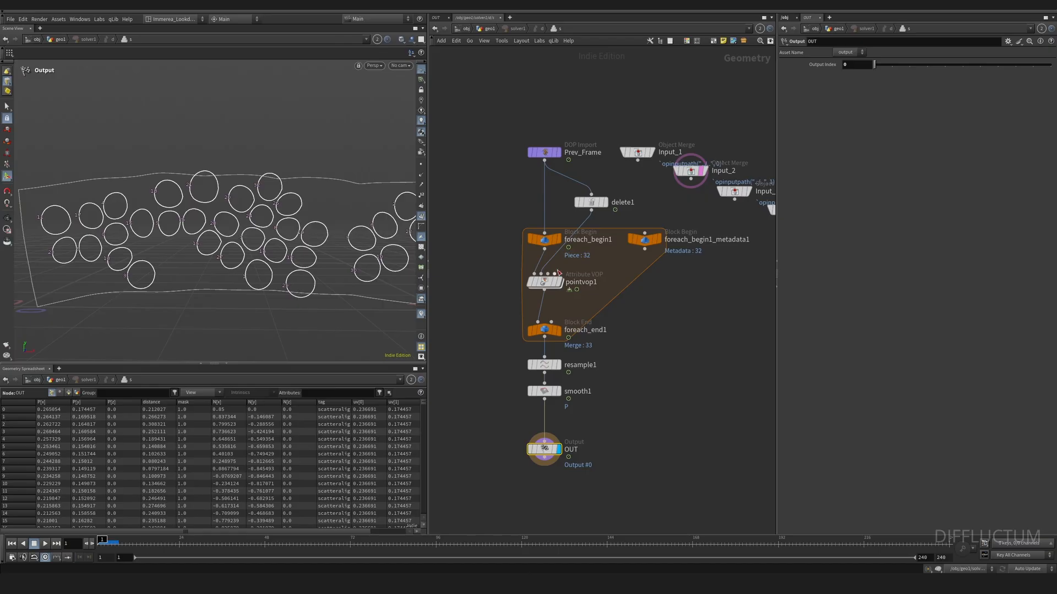
Insert a Merge node after delete1 and connect the Input_2 facade contour into it
left_click_drag(674, 503, 543, 277)
left_click(589, 251)
middle_click_drag(619, 232, 589, 262)
key("Tab")
type("merge")
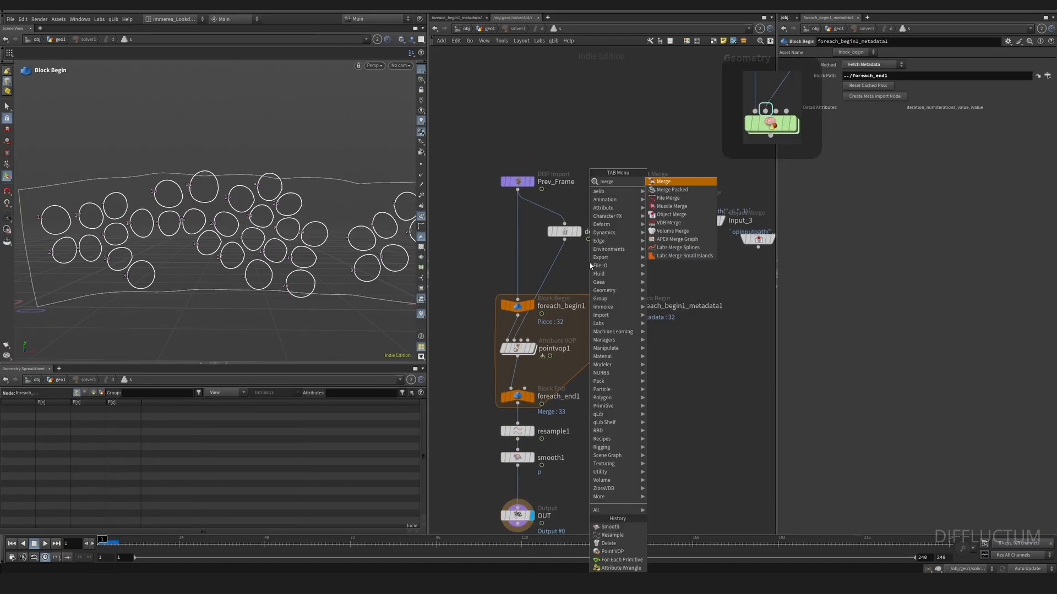
key("Return")
left_click(559, 267)
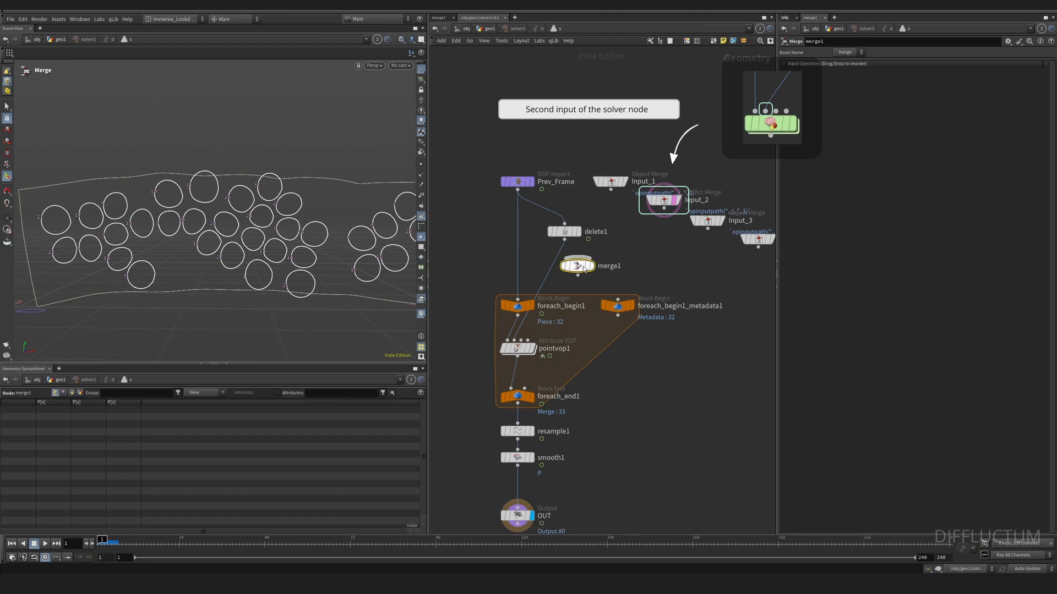
left_click_drag(559, 266, 562, 268)
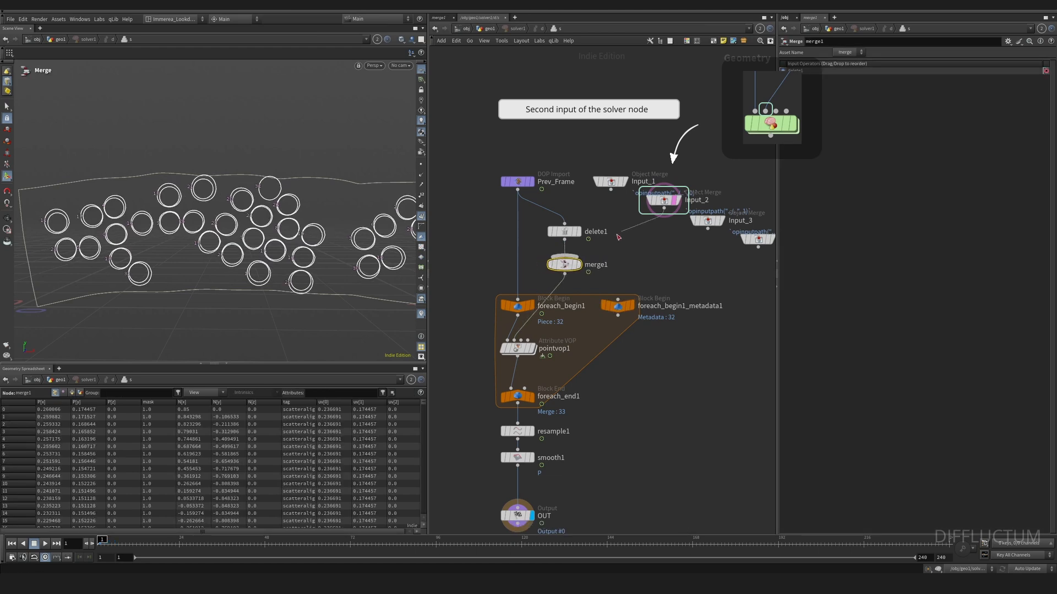
left_click_drag(664, 209, 589, 267)
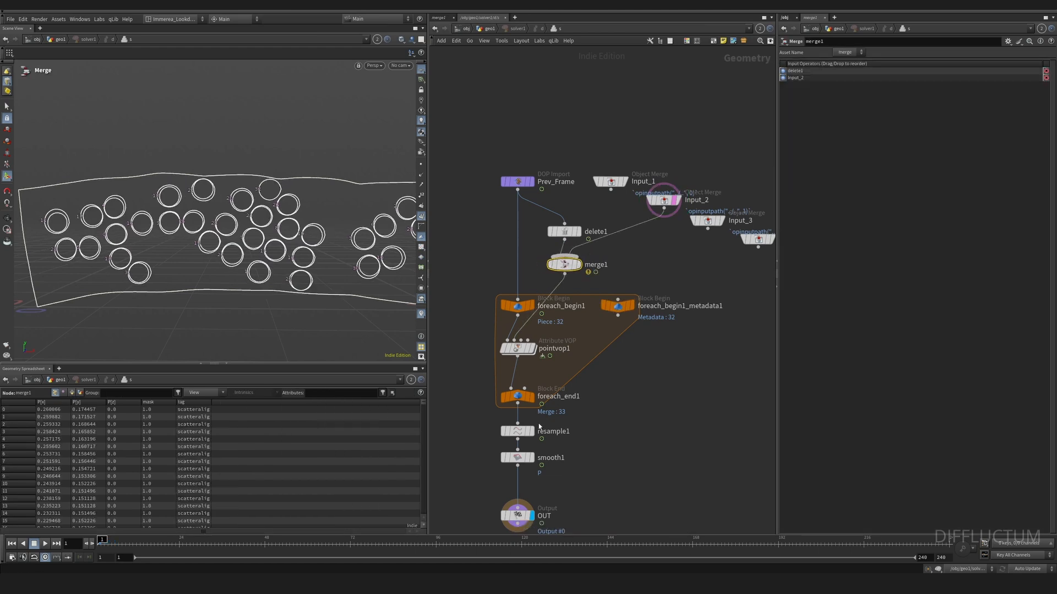
Select OUT and step the simulation forward and back through the first frames to check growth against the contour
left_click(517, 516)
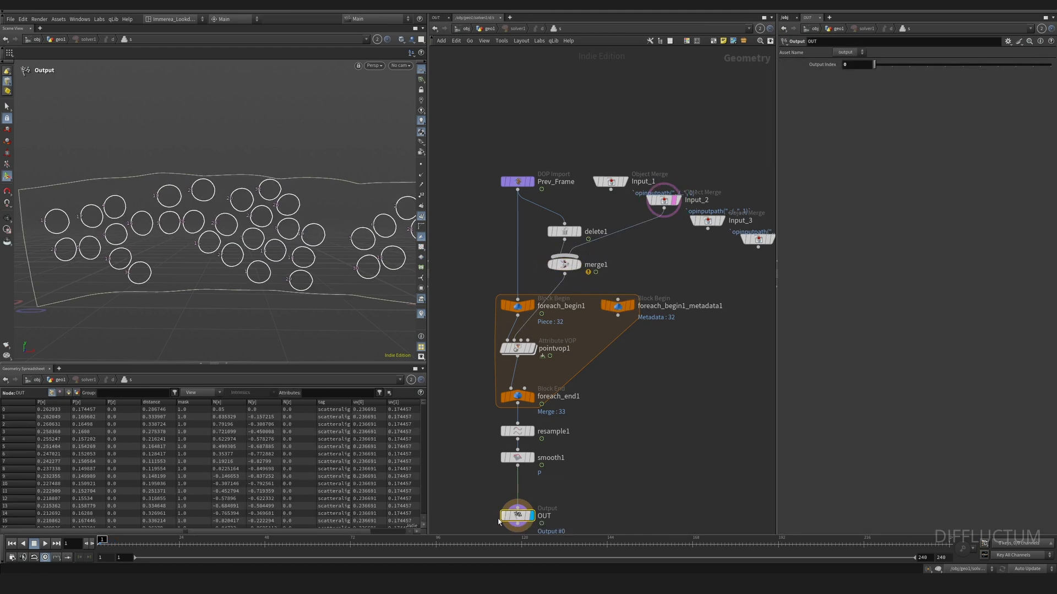
left_click(92, 544)
left_click(92, 544)
left_click(92, 544)
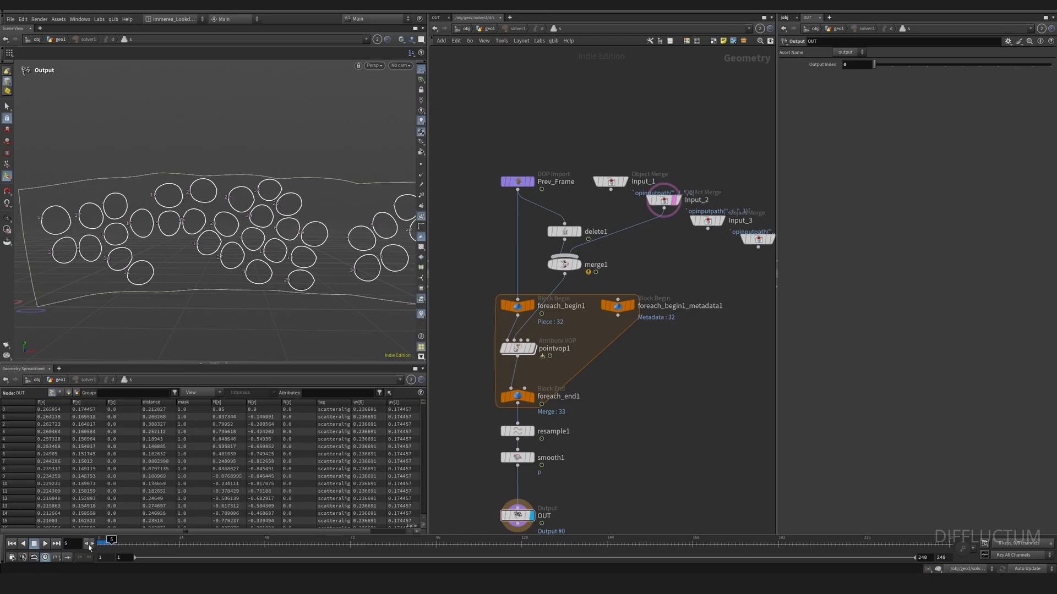
left_click(87, 544)
left_click(87, 545)
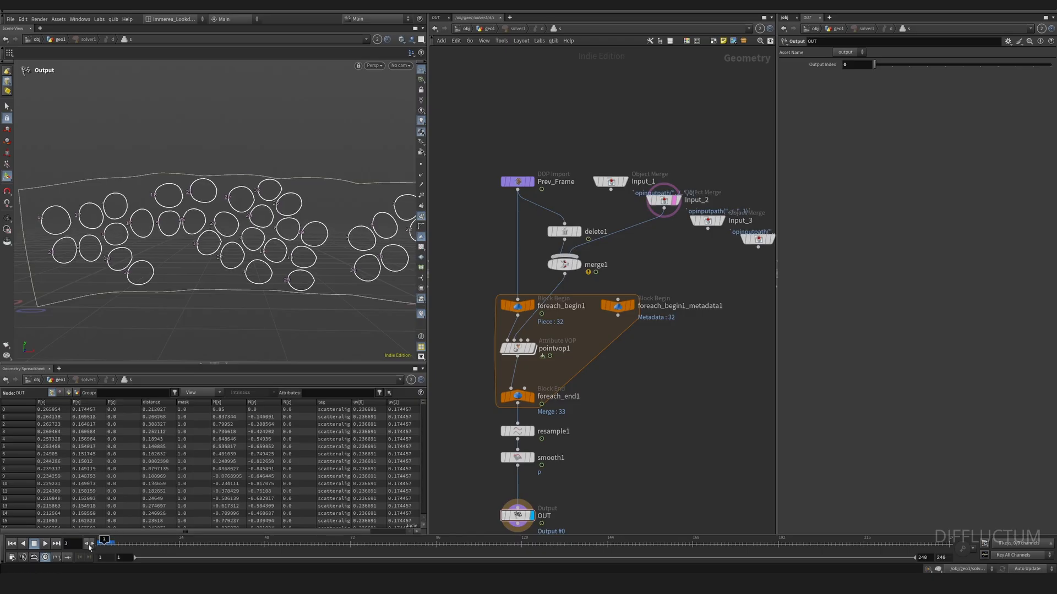
Return to the geo1 network level and reset solver1's simulation
left_click(490, 28)
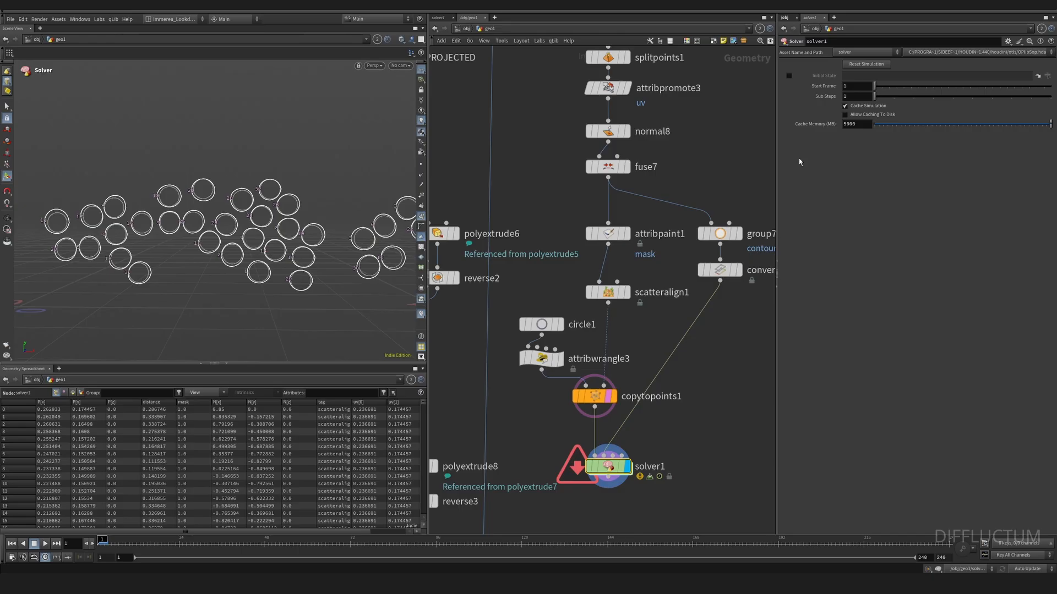
left_click(862, 64)
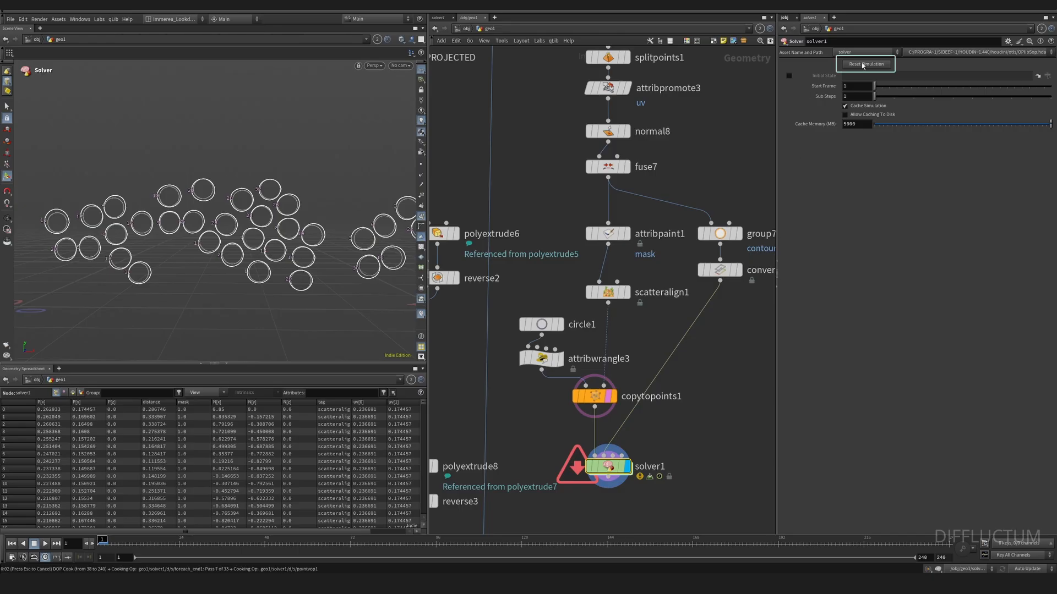
left_click(622, 468)
Step the solver simulation forward to frame 9 and examine the growing cell outlines up close
left_click(93, 544)
left_click(93, 545)
left_click(93, 544)
left_click(93, 545)
left_click(93, 545)
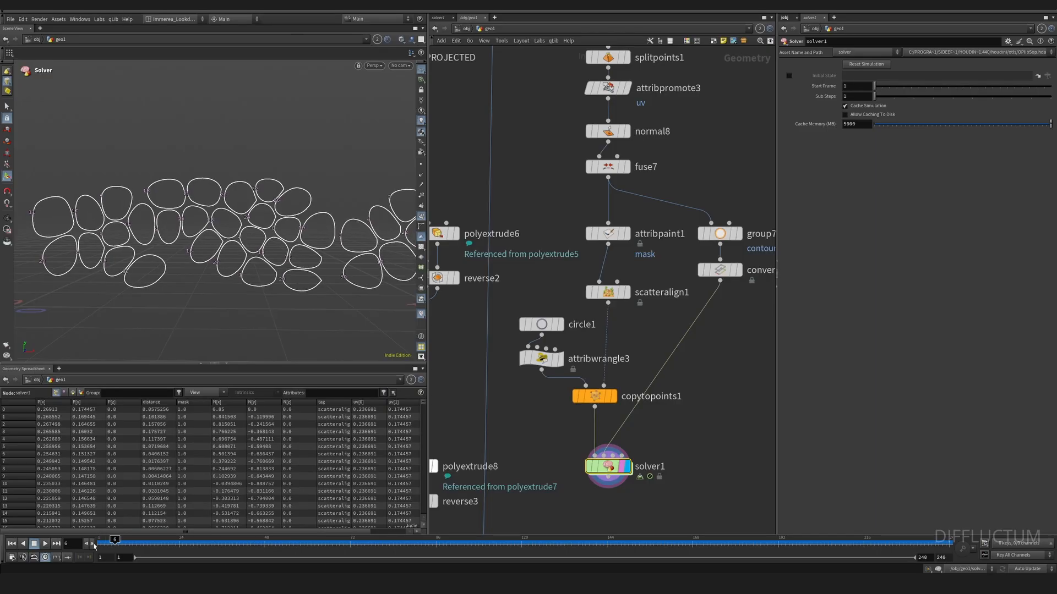
left_click(94, 545)
left_click(93, 545)
left_click(93, 545)
right_click_drag(234, 270, 367, 254, "alt")
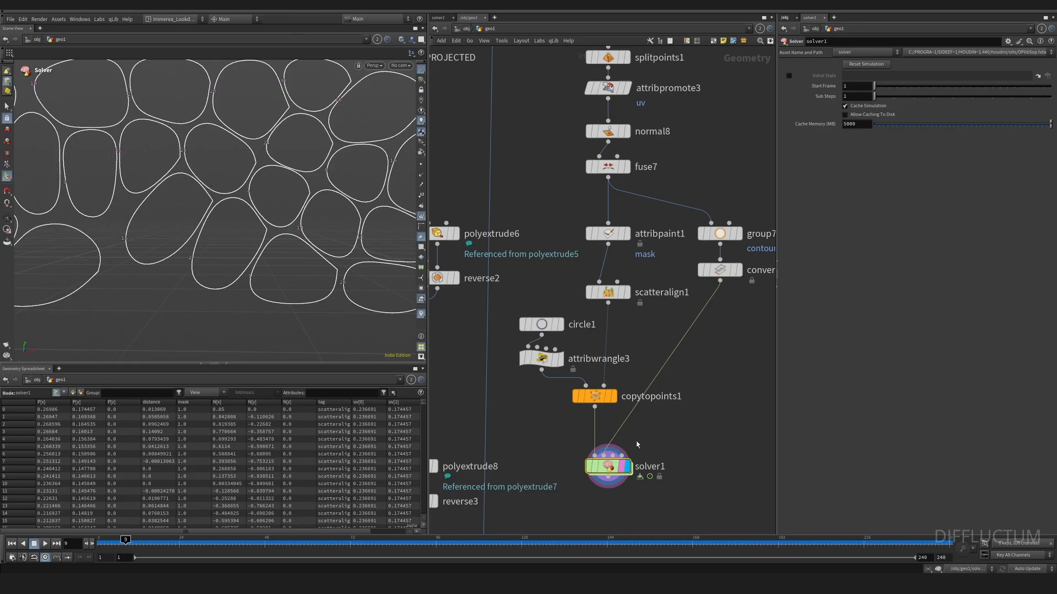
Inside solver1, insert a Convert Line node between foreach_end1 and resample1
double_click(608, 466)
left_click(536, 286)
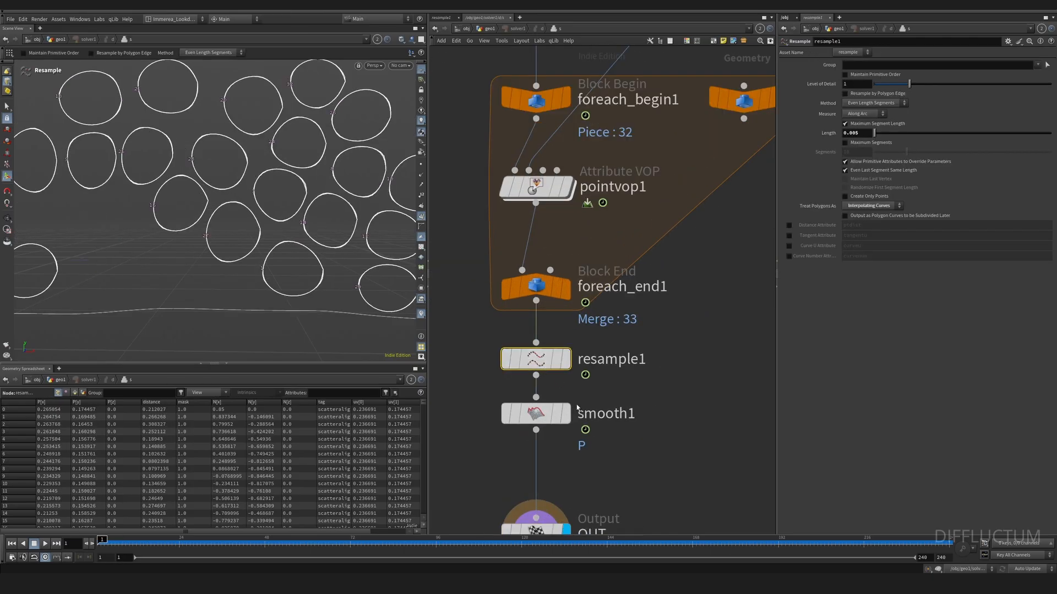
key("Tab")
type("convert li")
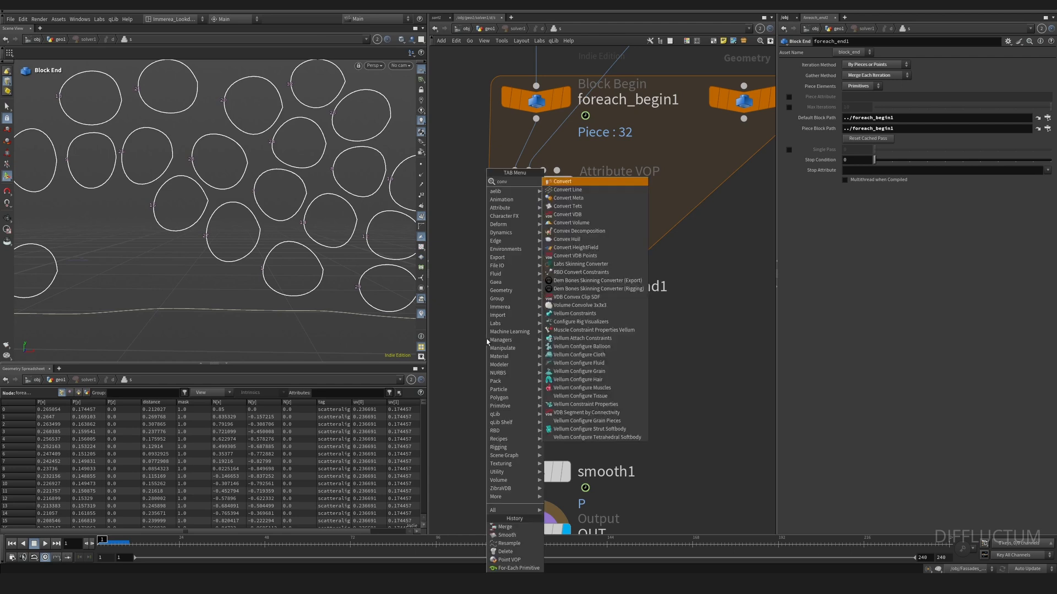
key("Return")
left_click(529, 349)
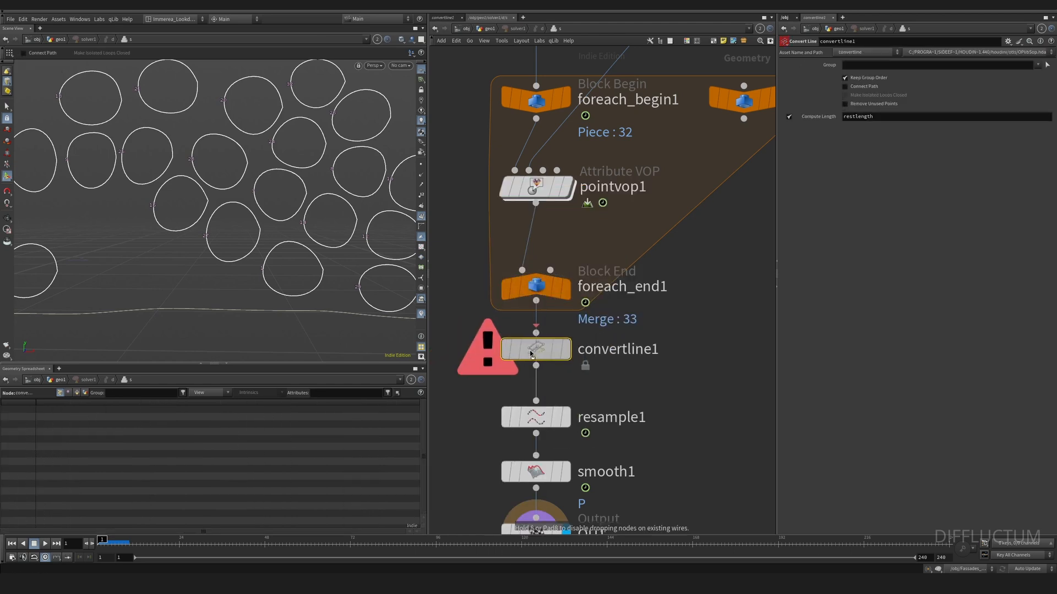
Move resample1, smooth1 and OUT further down the network to make room below convertline1
scroll(487, 408, "down", 3)
middle_click_drag(489, 408, 498, 372)
left_click_drag(576, 510, 531, 411)
scroll(501, 378, "up", 3)
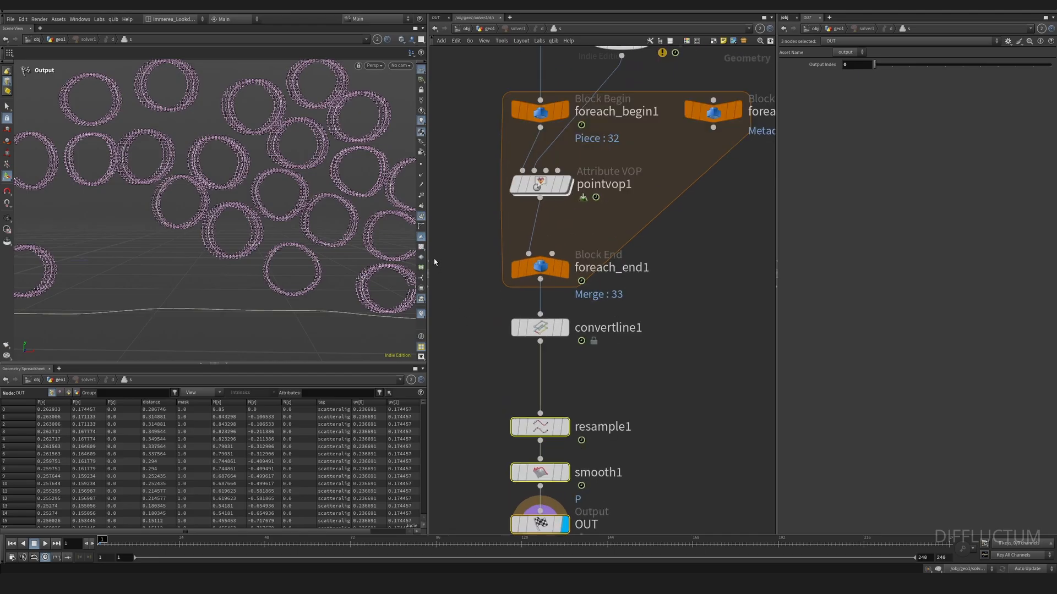
Insert a Sort node between convertline1 and resample1, with Point Sort set to Random and Seed 56
key("Tab")
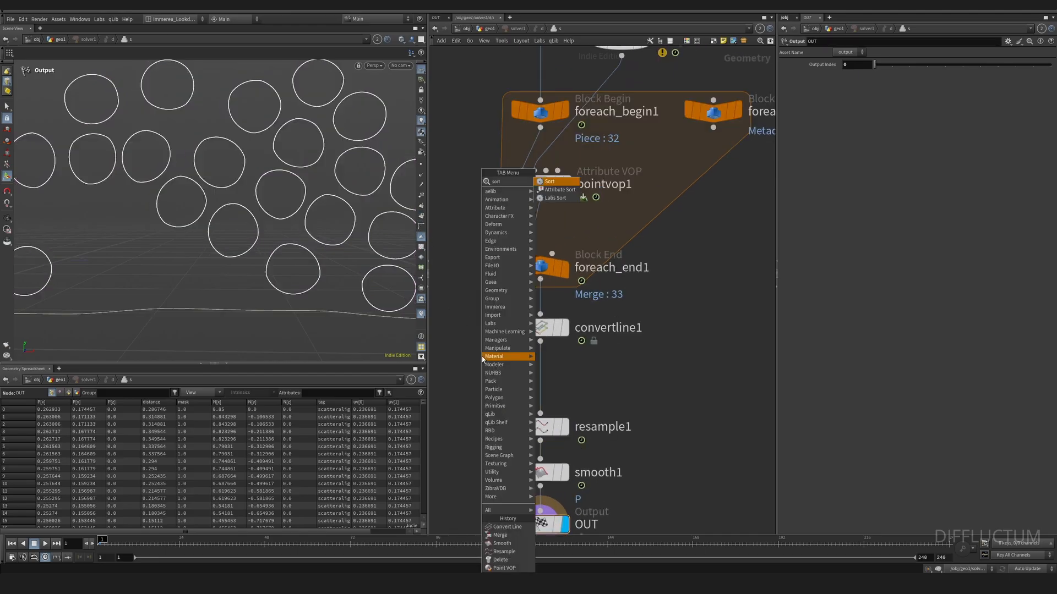
type("sort")
key("Return")
left_click(485, 365)
left_click_drag(484, 365, 540, 370)
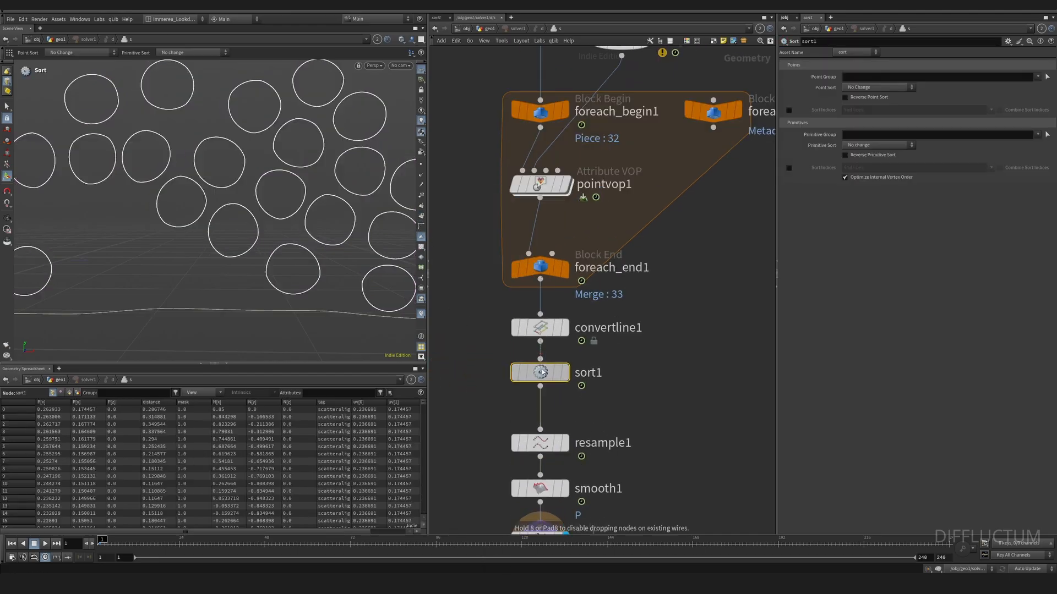
left_click(884, 88)
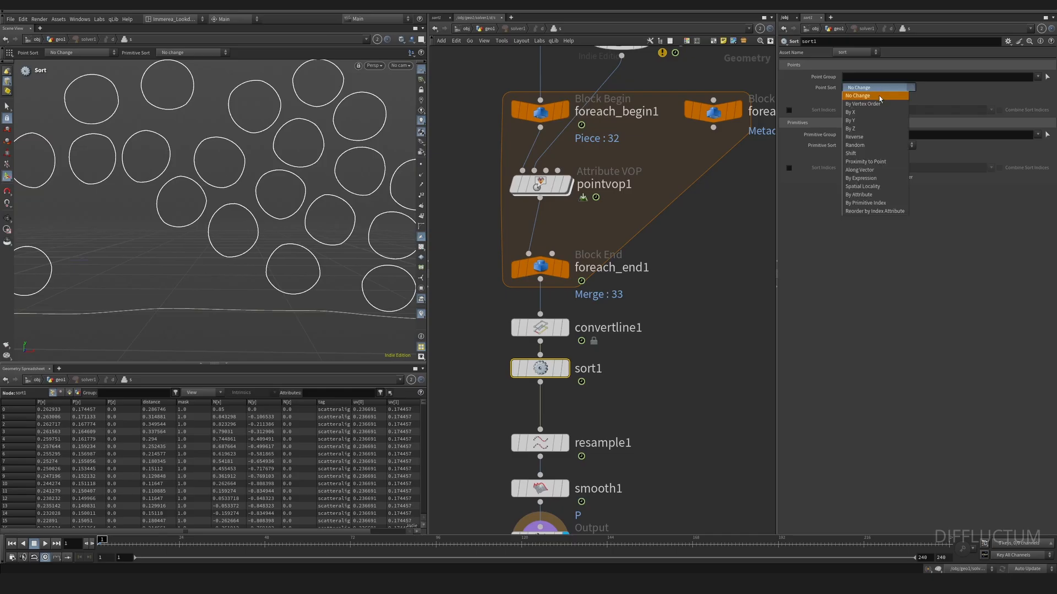
left_click(875, 146)
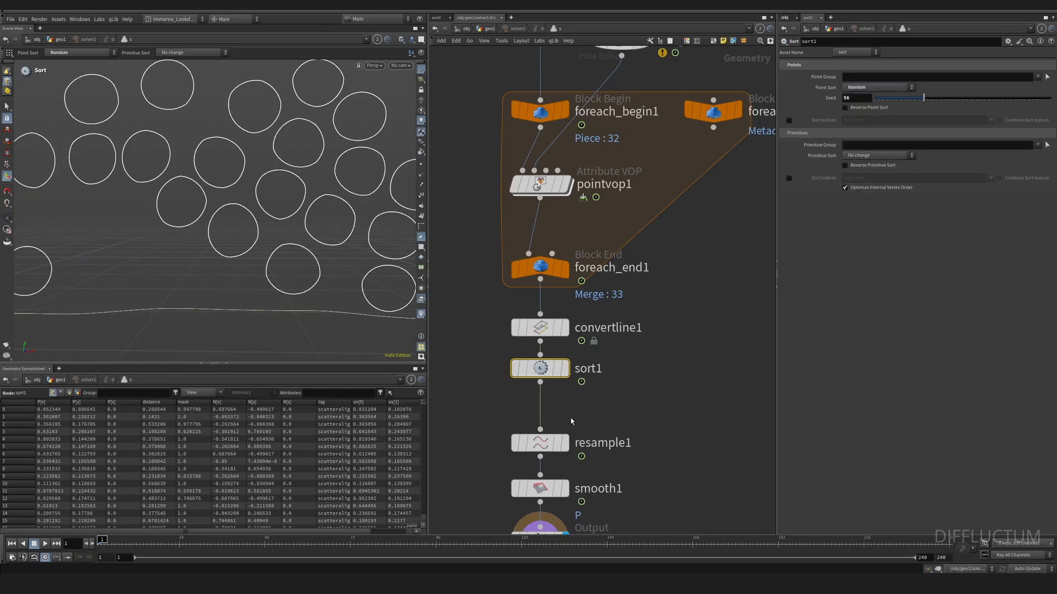
Insert a PolyPath node between sort1 and resample1 and enable Connect End Points
key("Tab")
type("polypath")
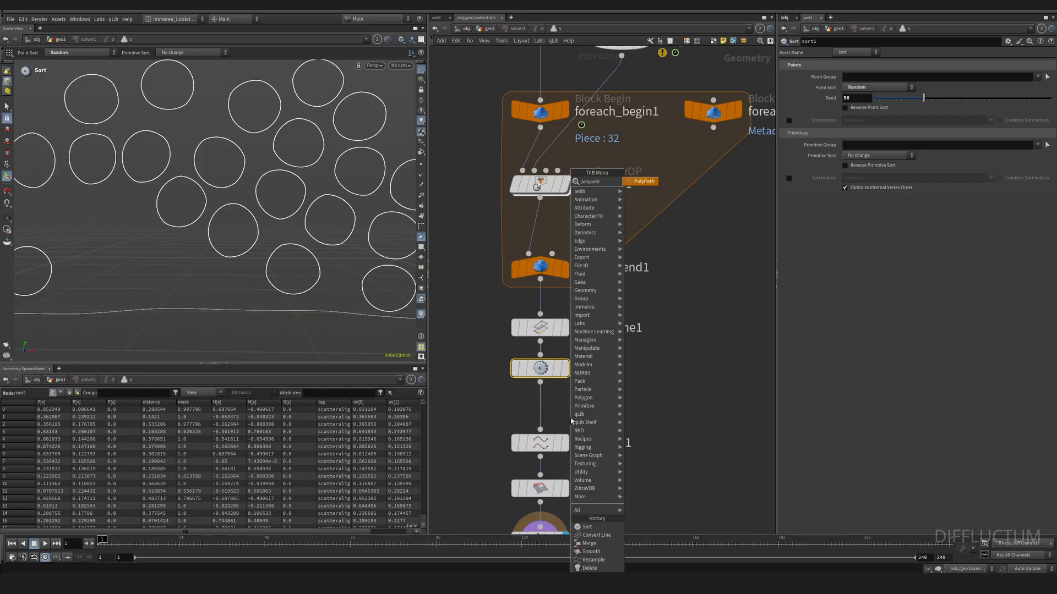
key("Return")
left_click(542, 411)
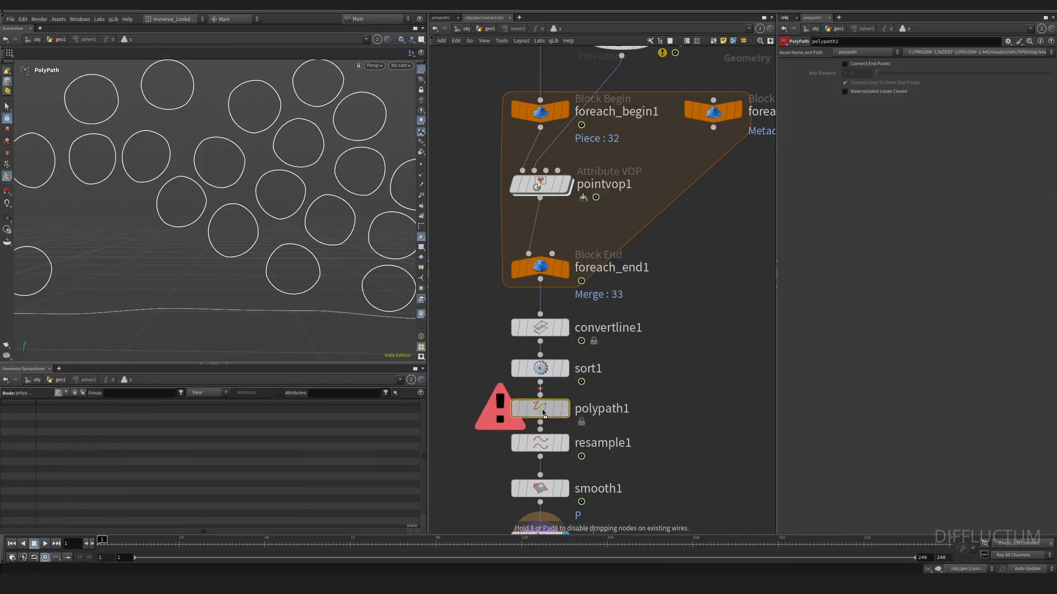
key("h")
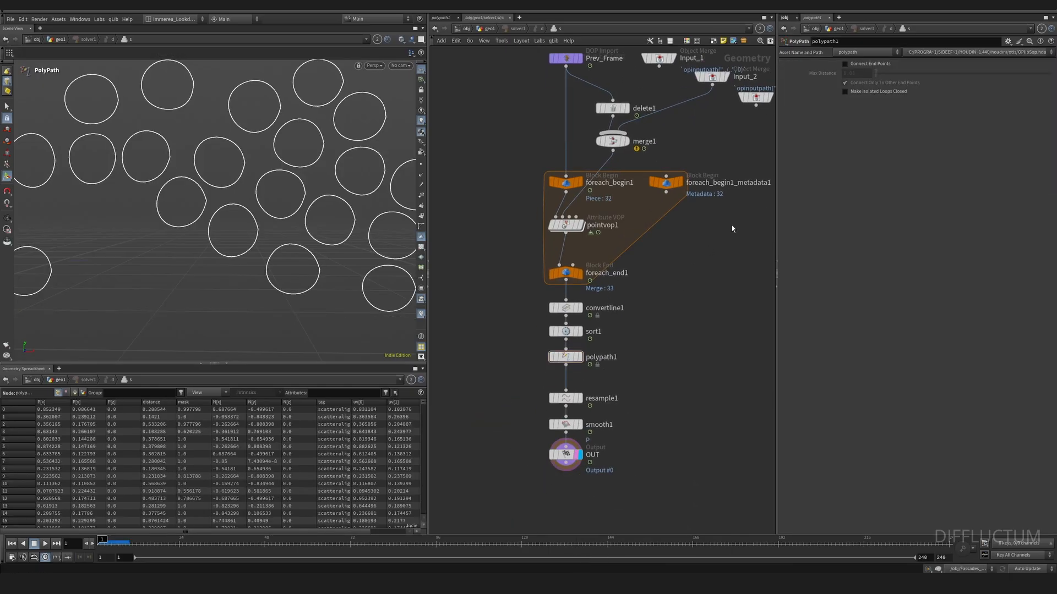
left_click(845, 64)
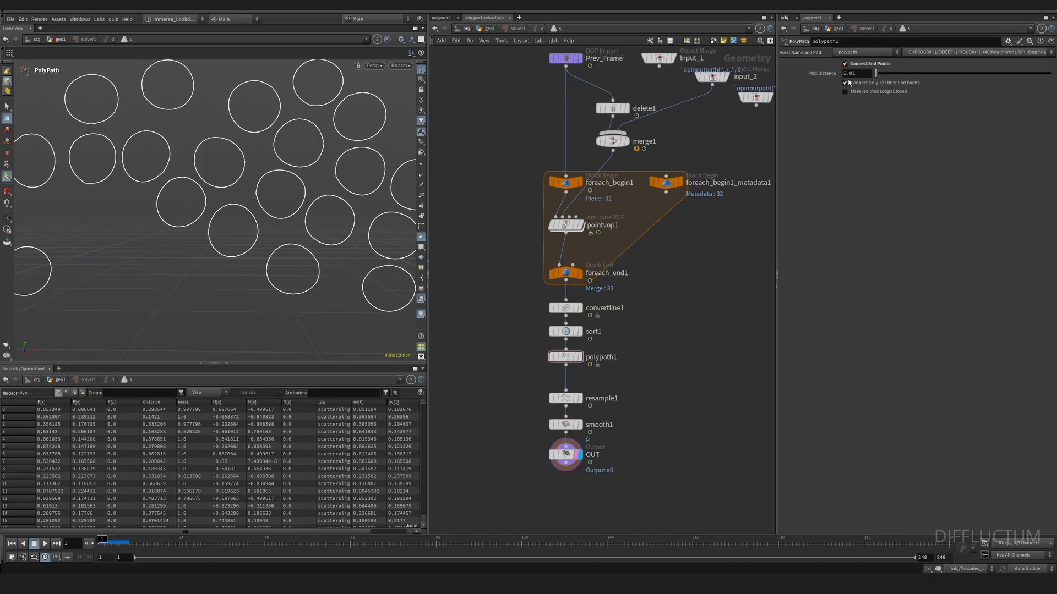
Return to the geo1 level, run the solver forward to frame 13, and settle on frame 6
key("u")
left_click(94, 544)
left_click(94, 544)
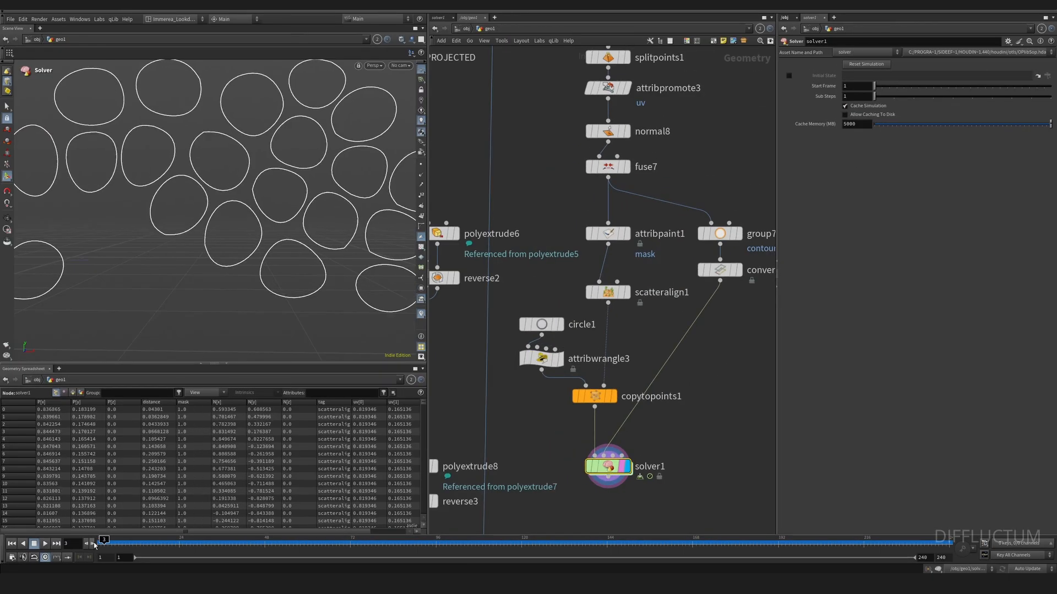
left_click(93, 544)
left_click(93, 544)
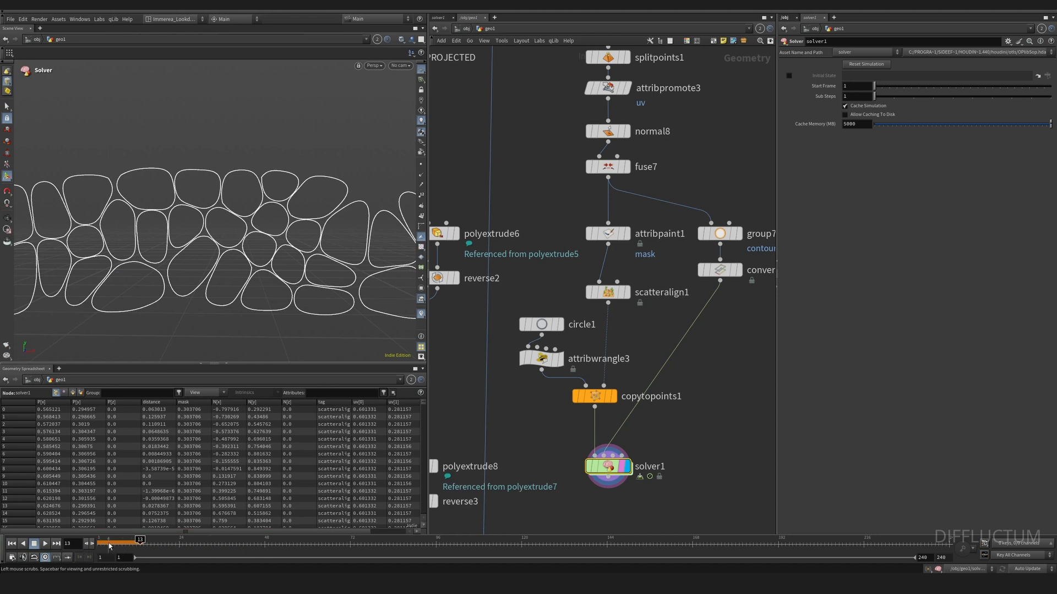
mouse_move(139, 540)
left_mouse_down()
mouse_move(98, 540)
mouse_move(140, 539)
left_mouse_up()
left_click(115, 541)
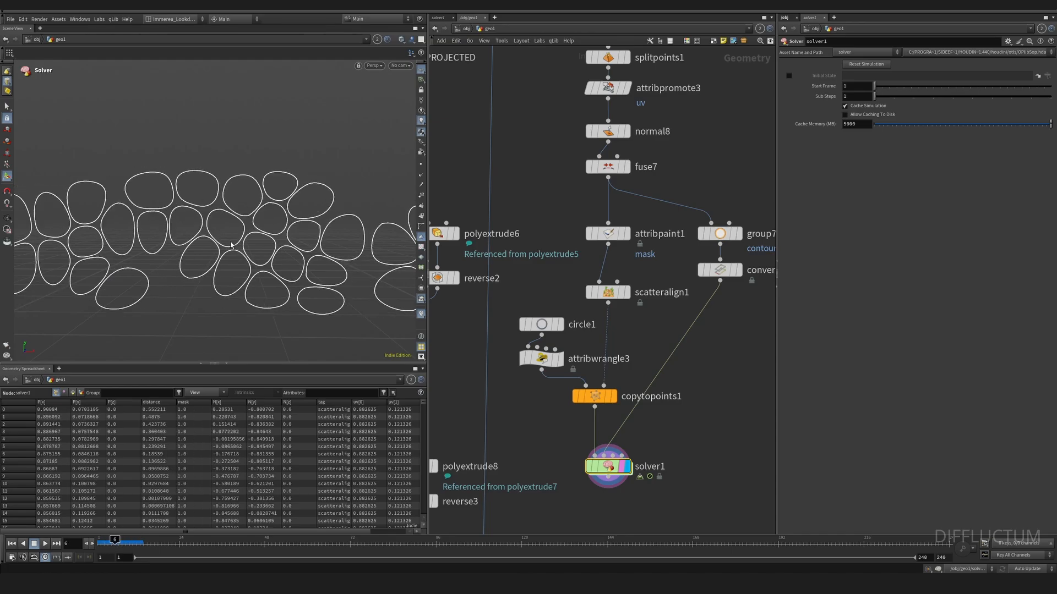
scroll(241, 241, "down", 4)
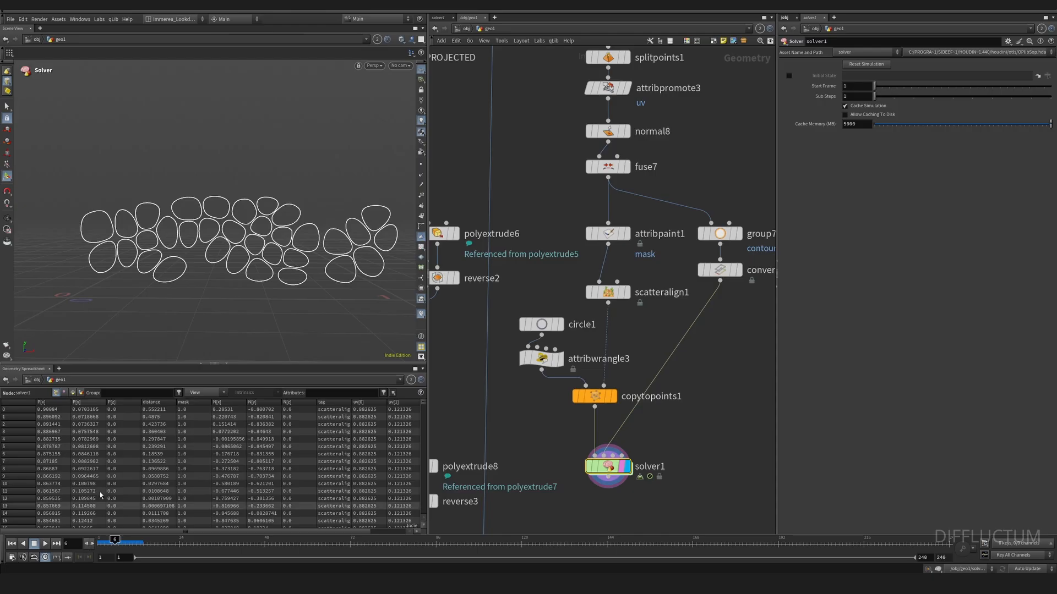
right_click_drag(240, 246, 221, 250, "alt")
mouse_move(230, 249)
middle_mouse_down("alt")
mouse_move(240, 258)
mouse_move(227, 255)
middle_mouse_up("alt")
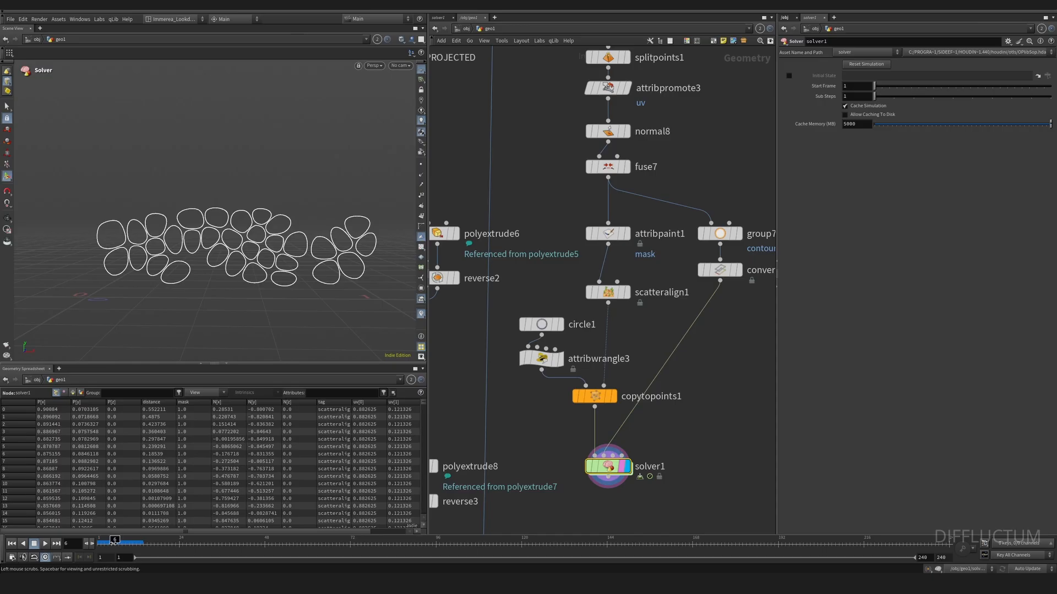
Append a Time Shift node below solver1 and display it
scroll(578, 220, "down", 4)
scroll(578, 221, "up", 2)
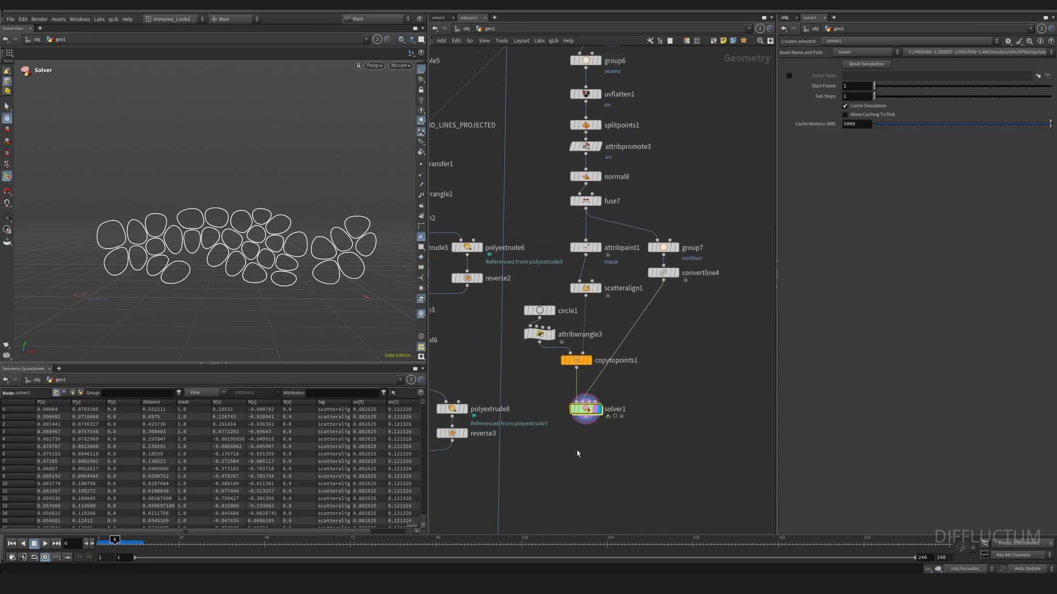
key("Tab")
type("time")
key("Return")
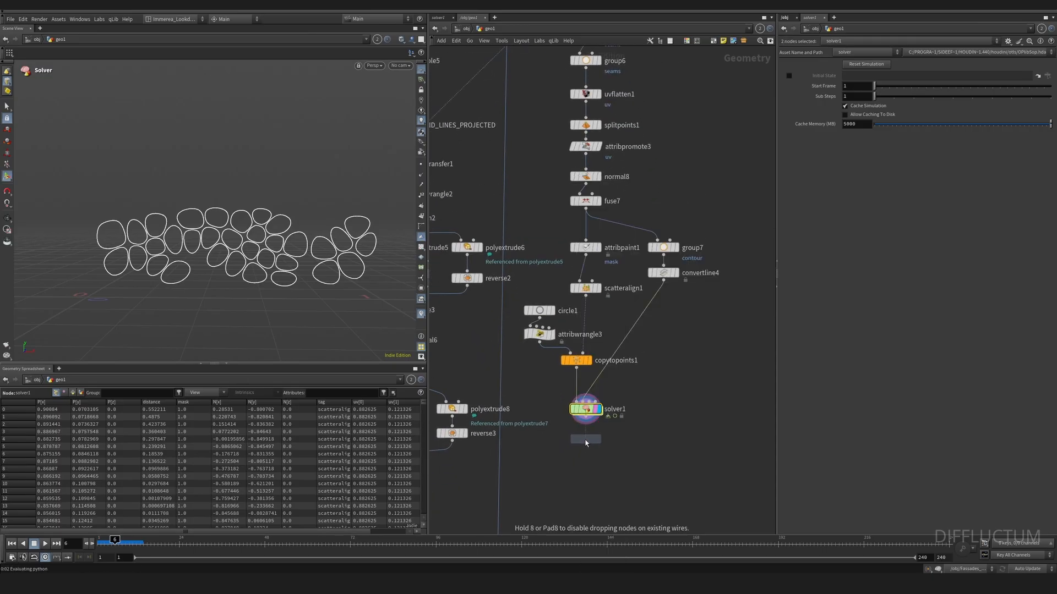
left_click(586, 443)
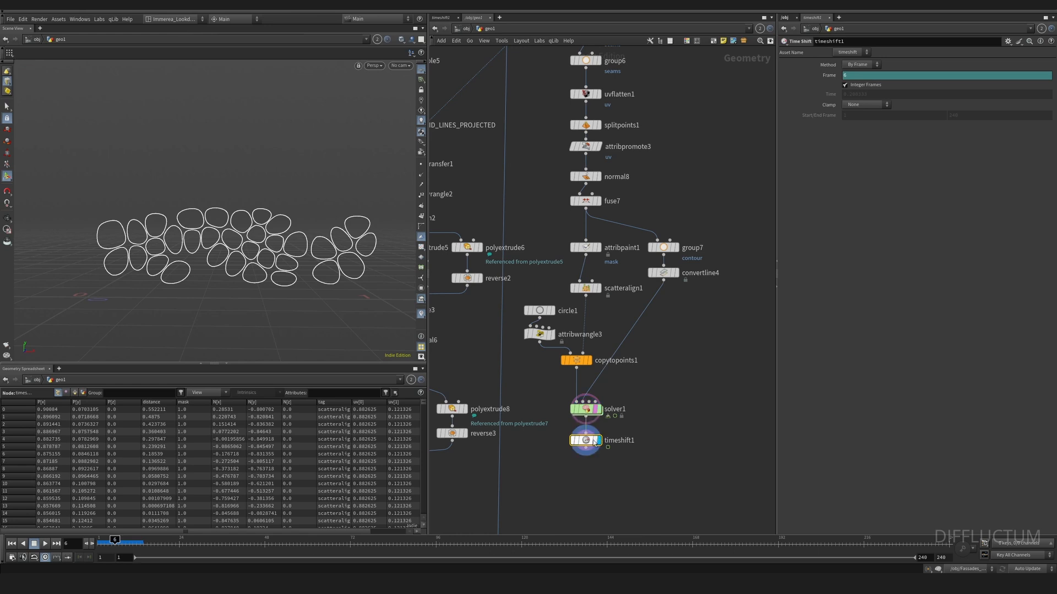
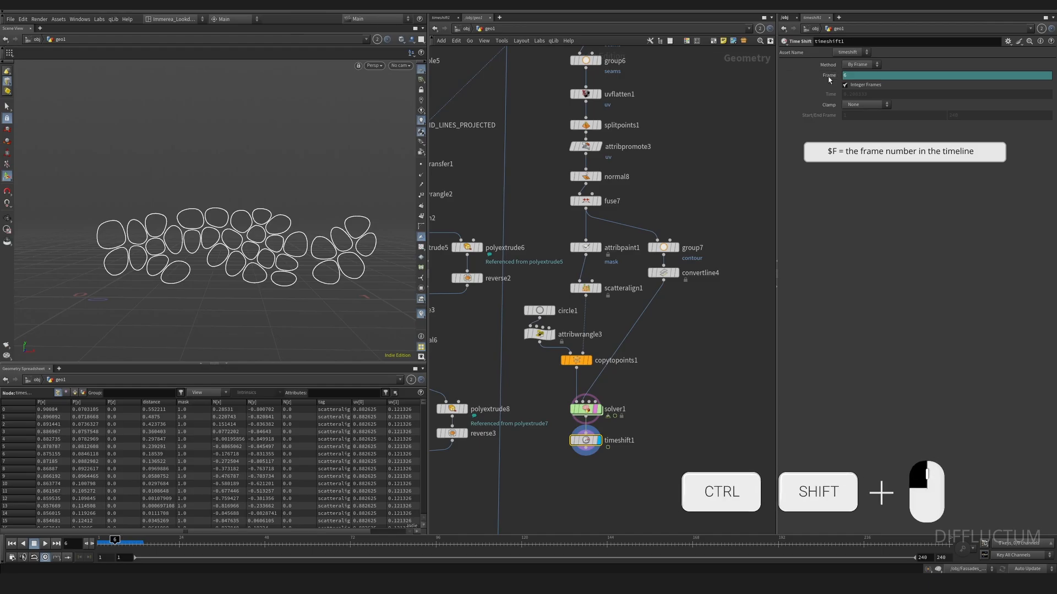
Remove timeshift1's frame expression to lock it at frame 6, and check by scrubbing the timeline back to frame 1
left_click(846, 77, "ctrl+shift")
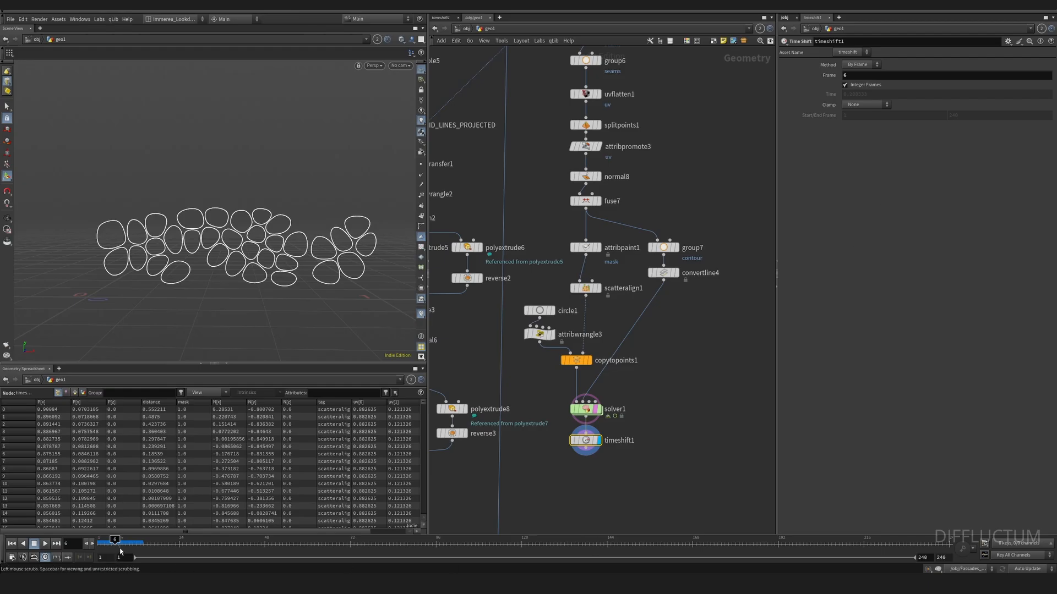
left_click(154, 540)
left_click_drag(154, 540, 85, 540)
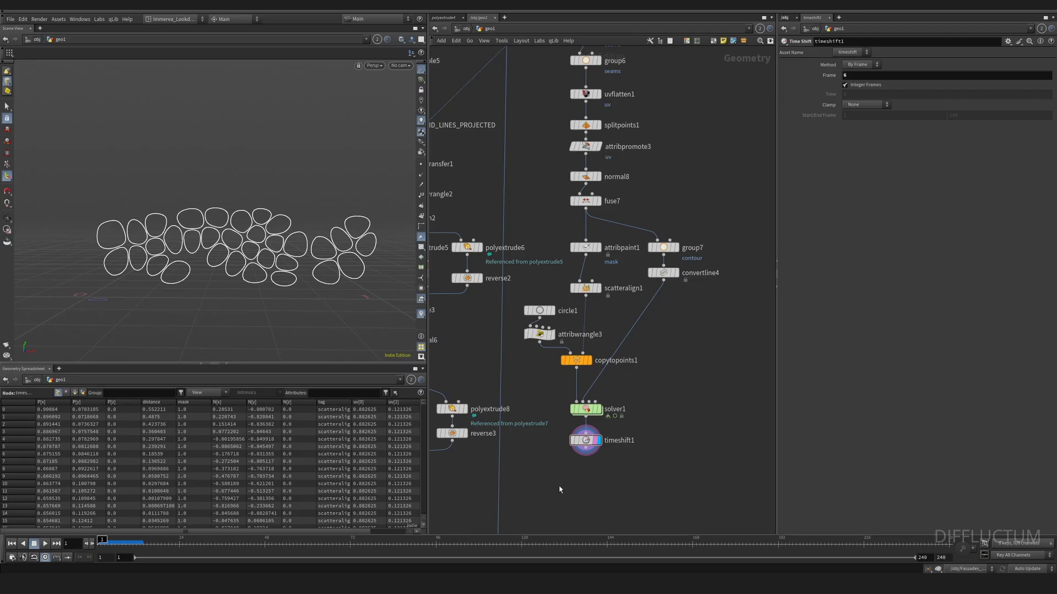
Append a Fuse node after timeshift1 and display it
key("Tab")
type("fuse")
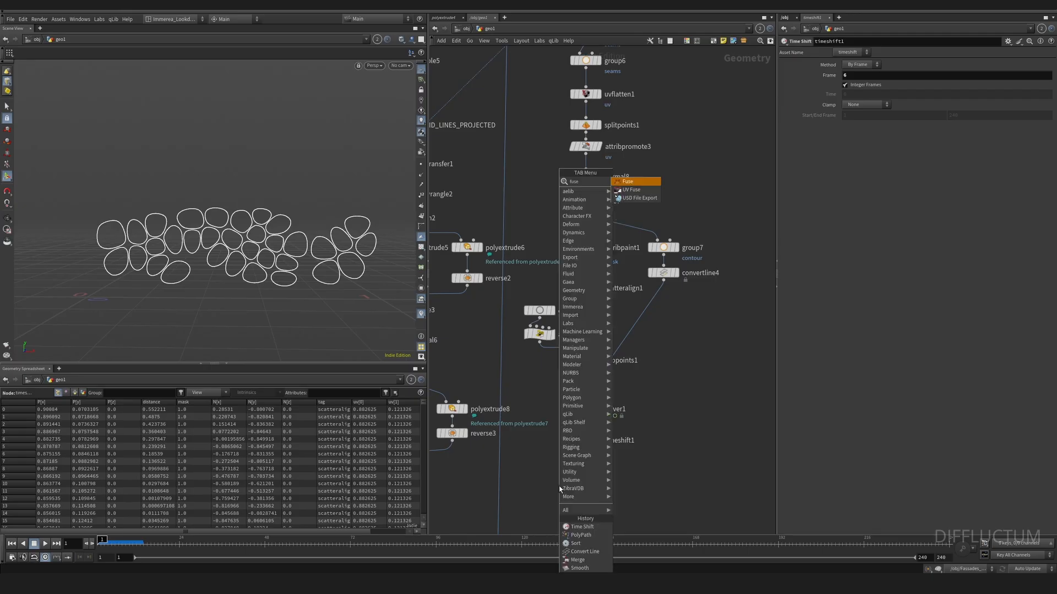
key("Return")
left_click(586, 480)
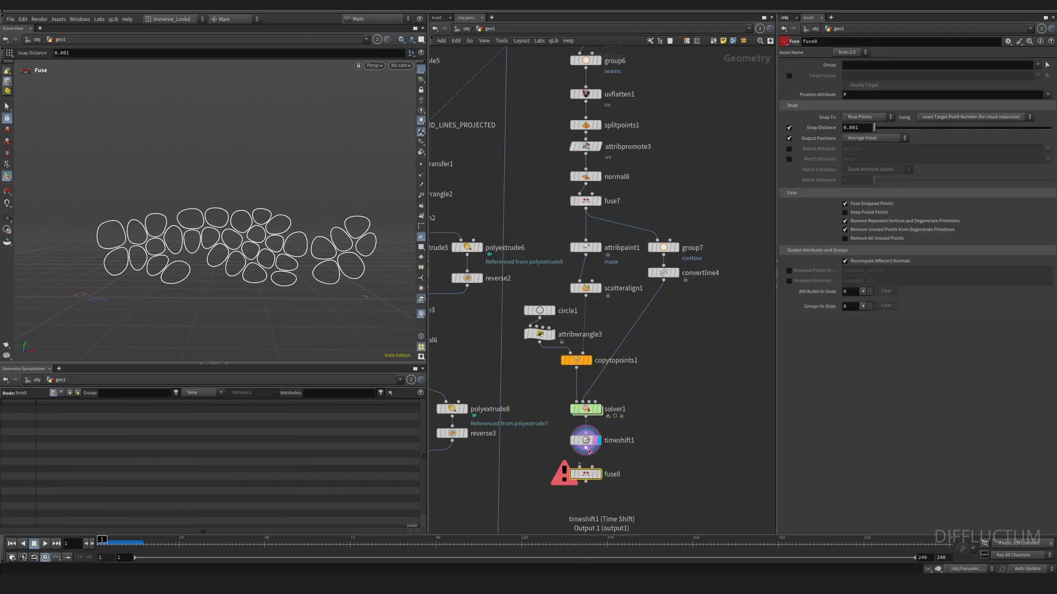
left_click(597, 475)
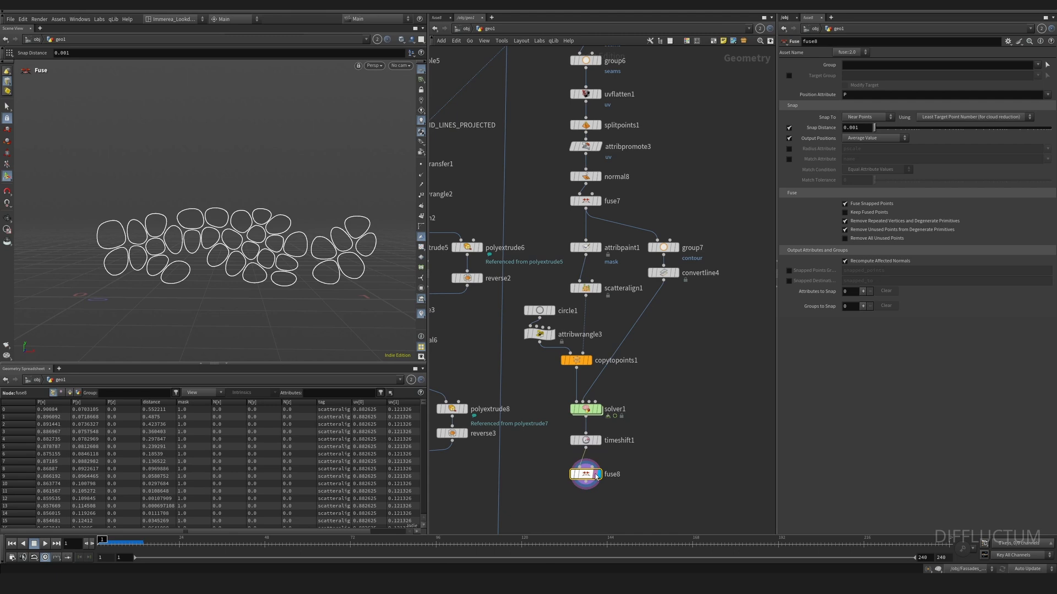
Append a PolyExtrude node after fuse8, display it, and set its Distance to -0.004
scroll(597, 475, "down", 2)
key("Tab")
type("polyextr")
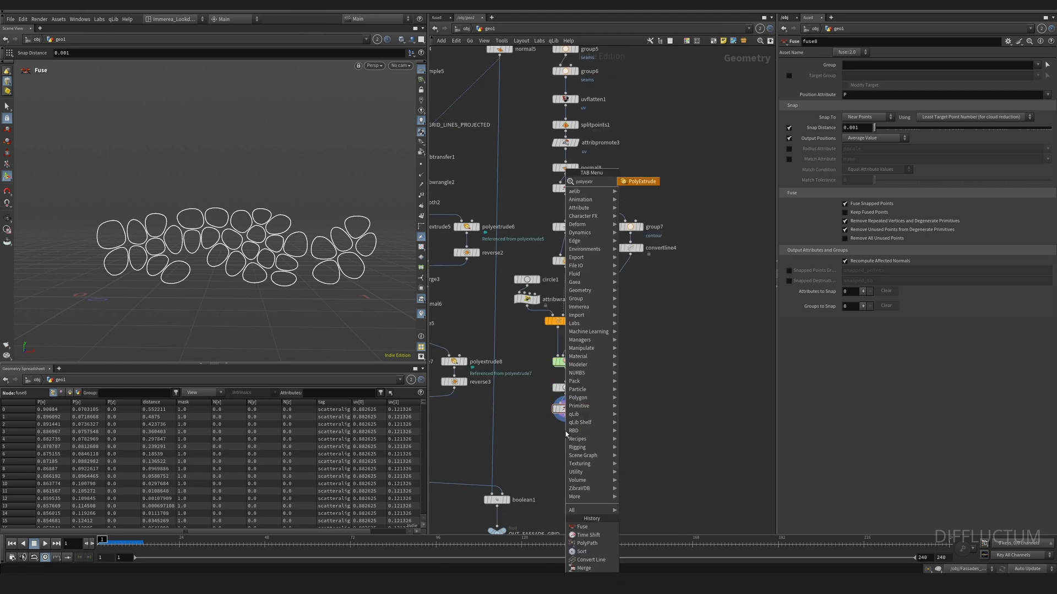
key("Return")
left_click(566, 435)
scroll(570, 435, "up", 2)
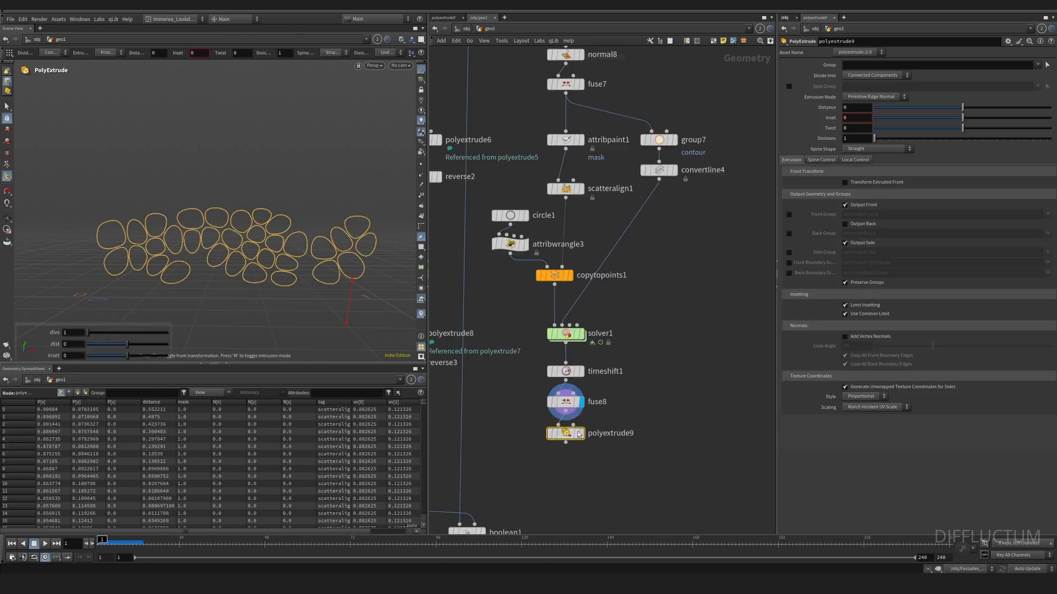
left_click(579, 434)
middle_click_drag(850, 108, 847, 137)
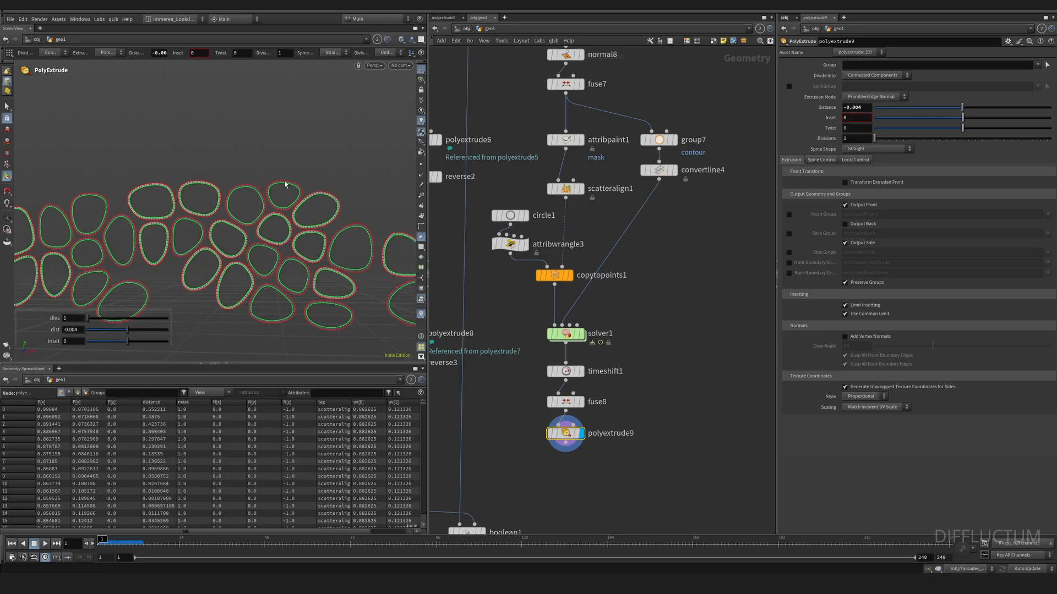
key("Escape")
key("Return")
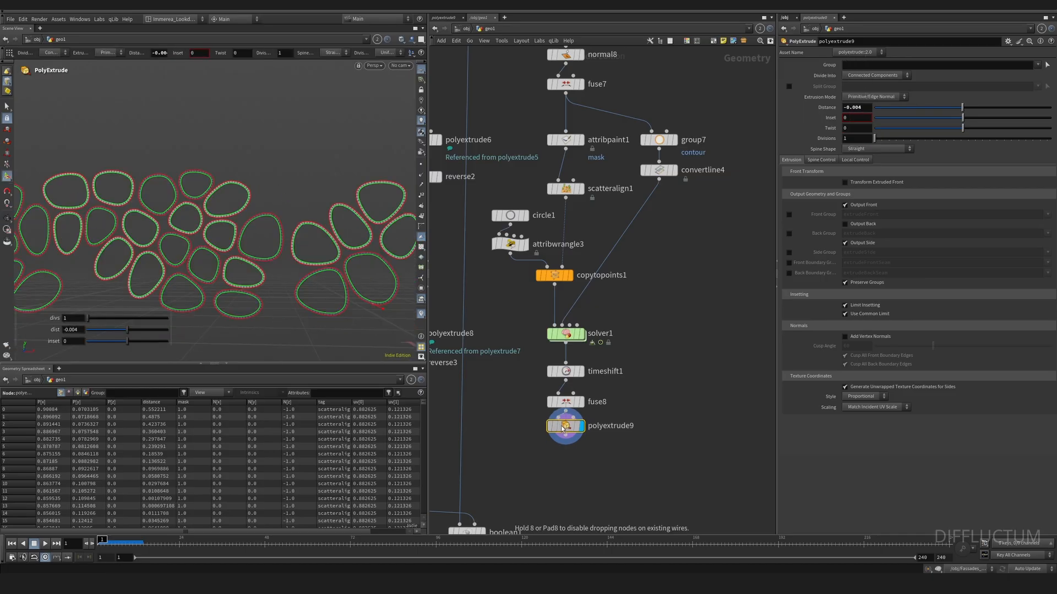
Append a Group Create node after polyextrude9, display it, and name its group Frame
key("Tab")
type("group")
key("Return")
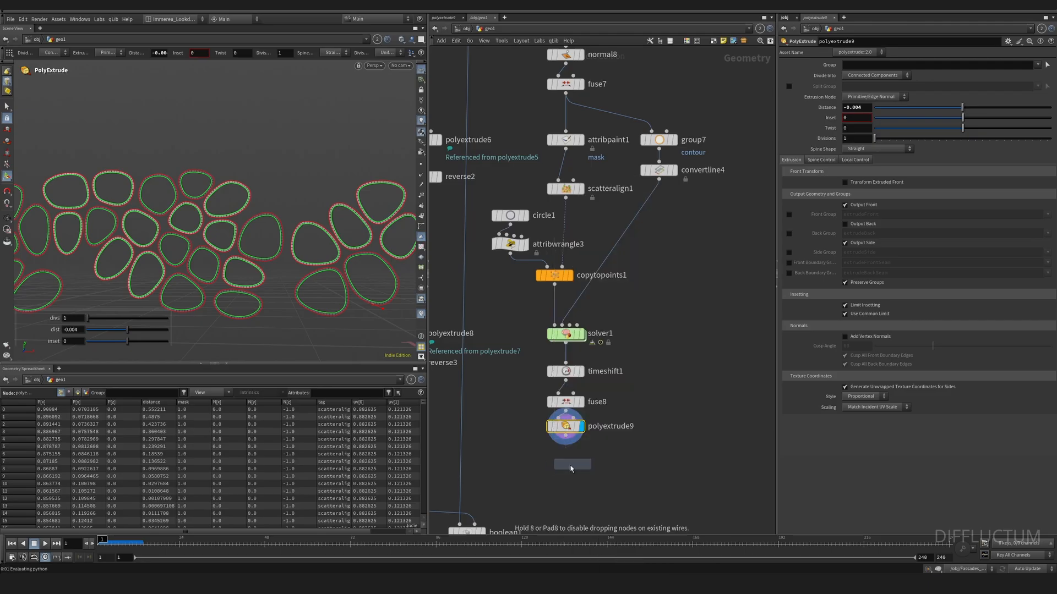
left_click(569, 466)
left_click_drag(566, 436, 558, 457)
left_click(581, 466)
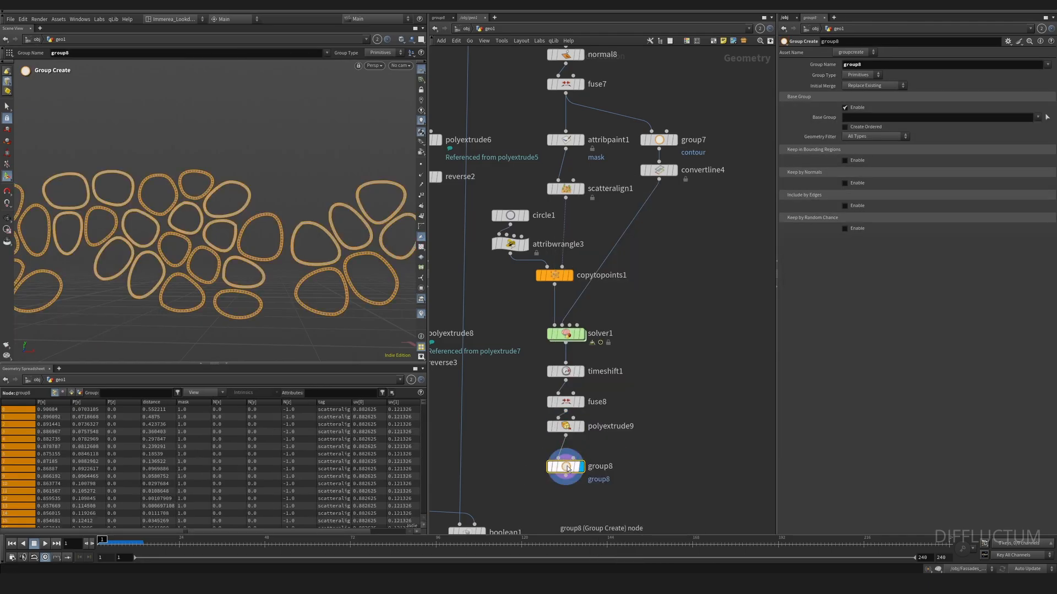
double_click(860, 65)
type("Frame")
key("Return")
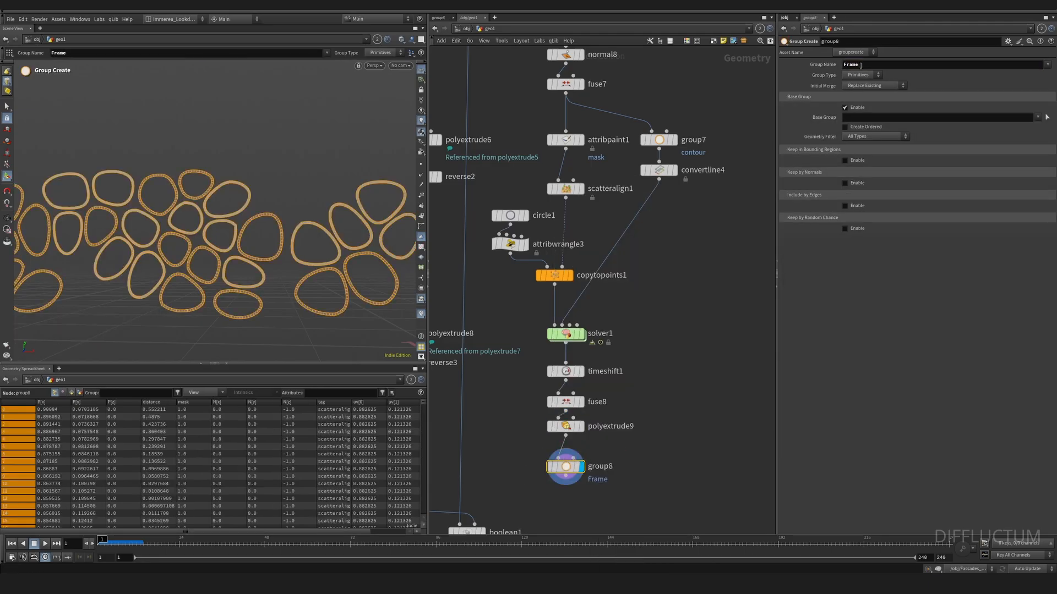
Enable polyextrude9's Front Group output with the name extrudeFront, and display that node
scroll(297, 243, "up", 5)
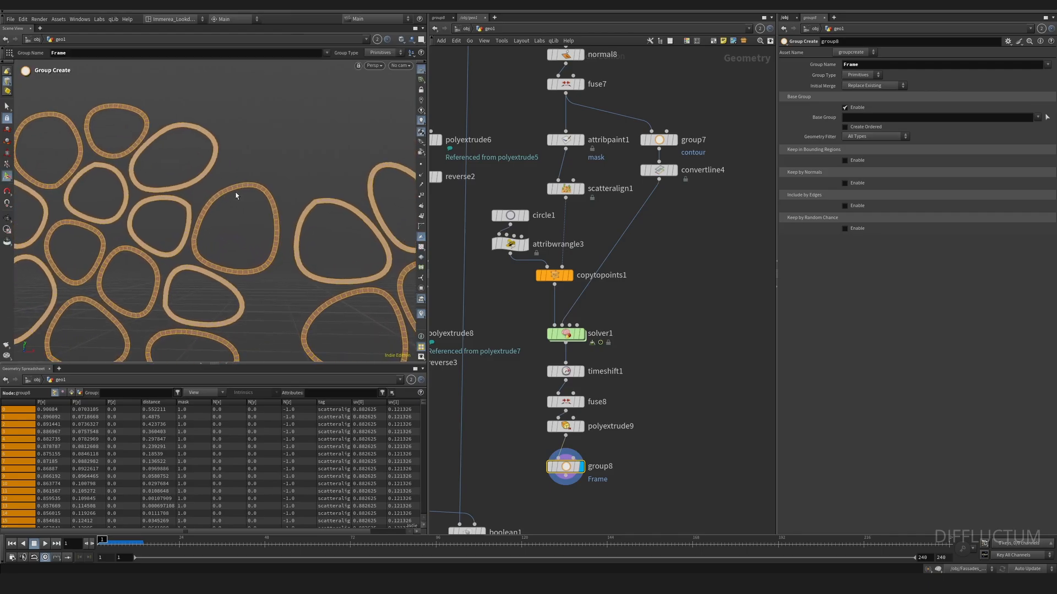
left_click(553, 428)
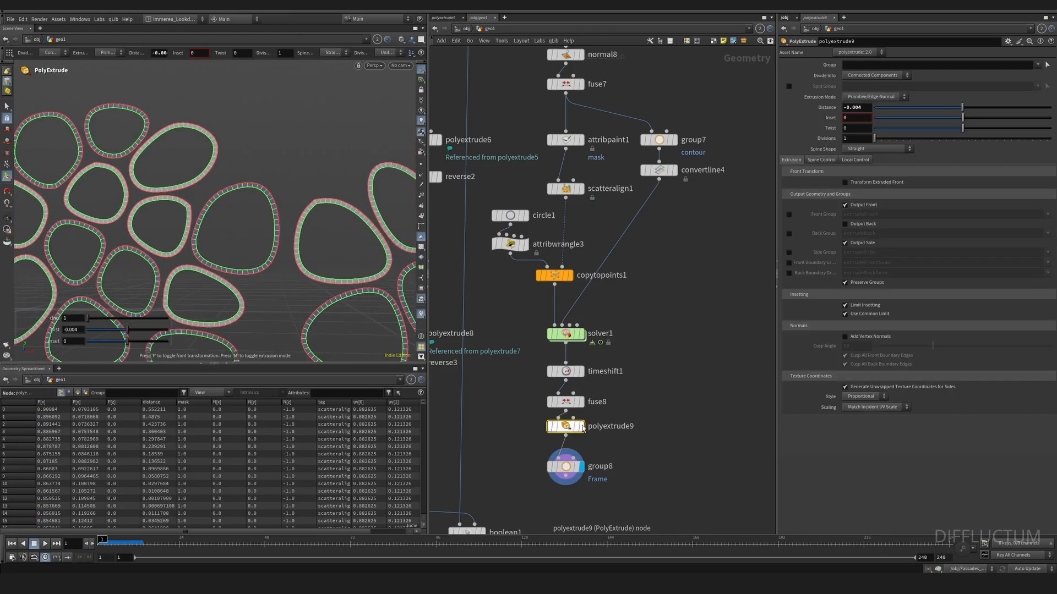
left_click(791, 215)
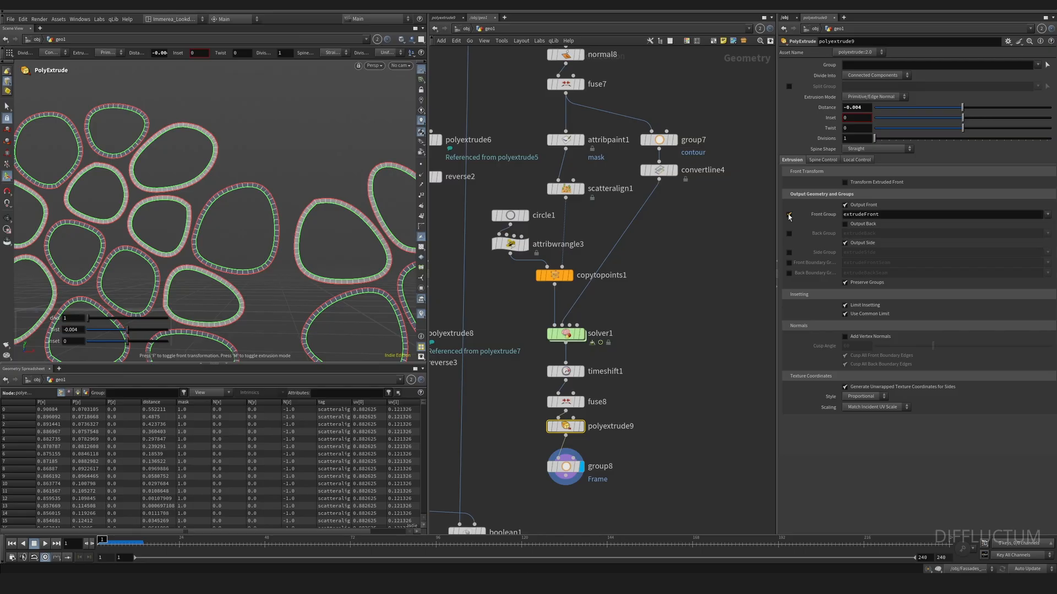
left_click(885, 213)
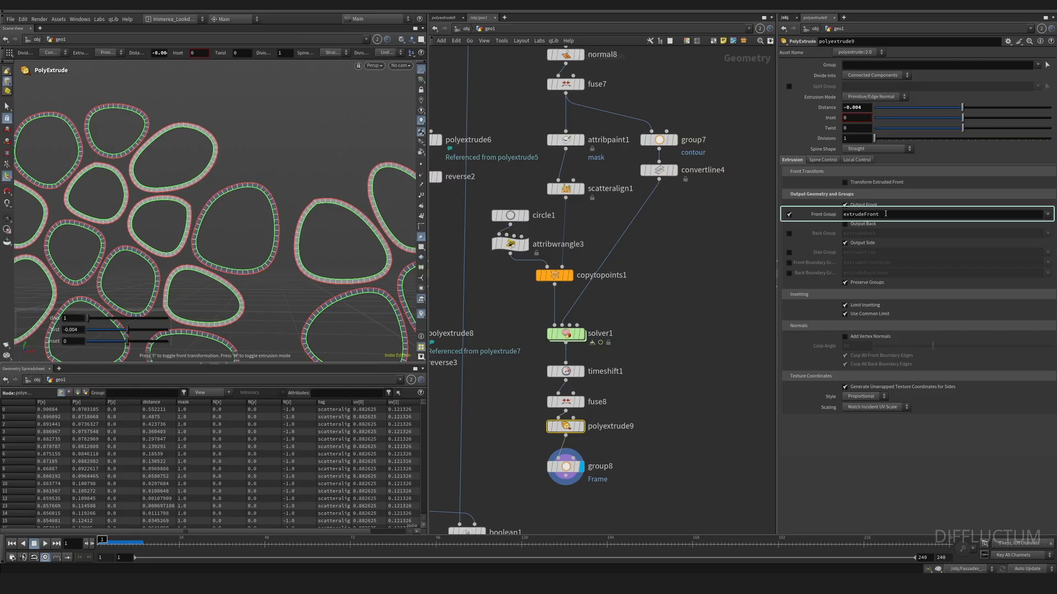
left_click(581, 426)
Add a Convert Line node on a second branch from polyextrude9 and display it
middle_click_drag(654, 475, 600, 460)
key("Tab")
type("conv")
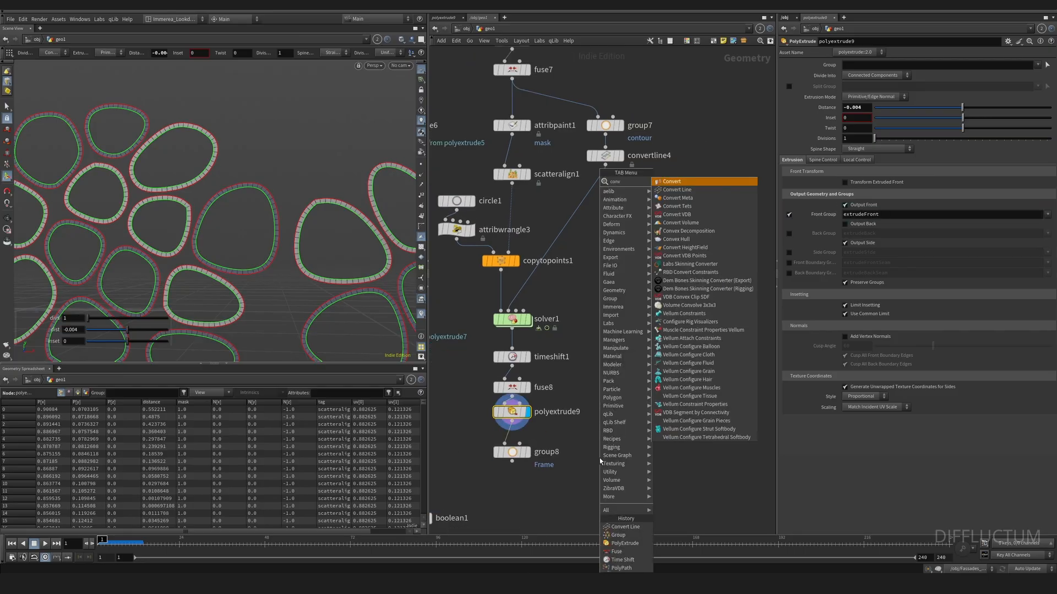
type("ert line")
key("Return")
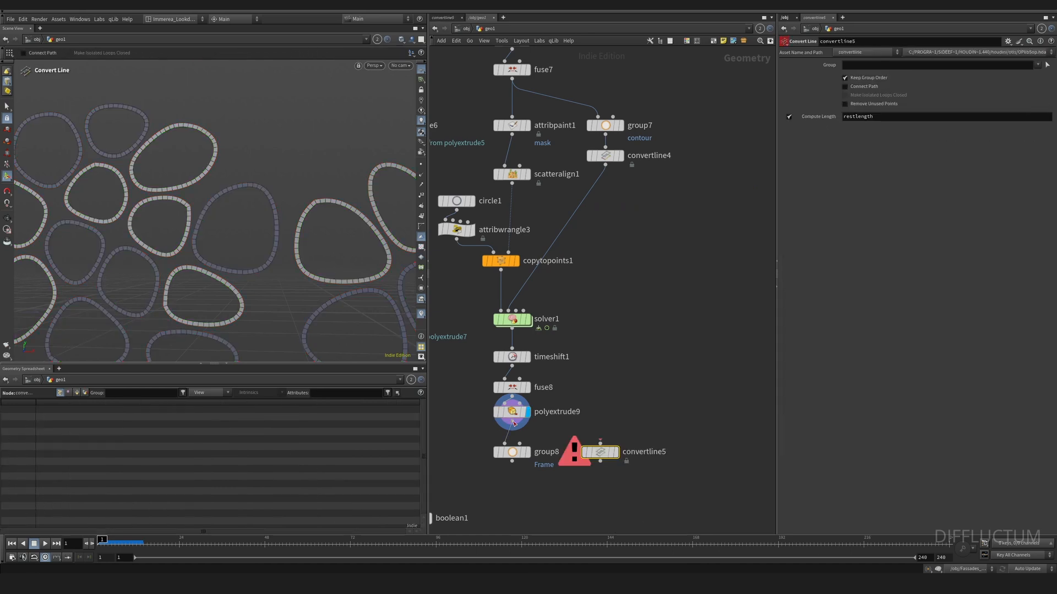
left_click(589, 449)
left_click(615, 453)
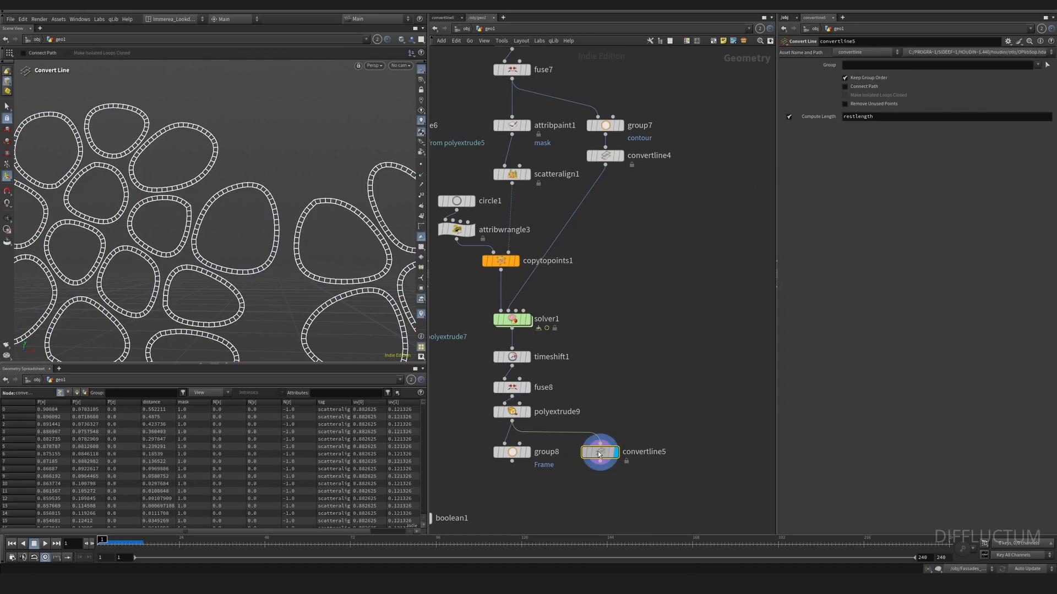
Limit convertline5 to the extrudeFront group, enable Connect Path and Remove Unused Points, and disable Compute Length
left_click(1038, 65)
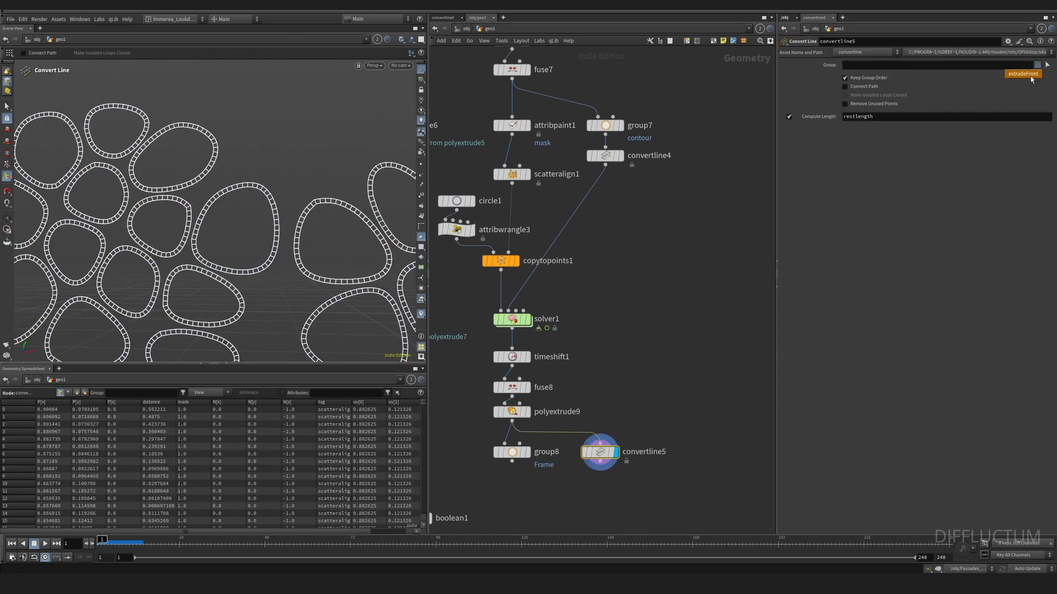
left_click(1023, 74)
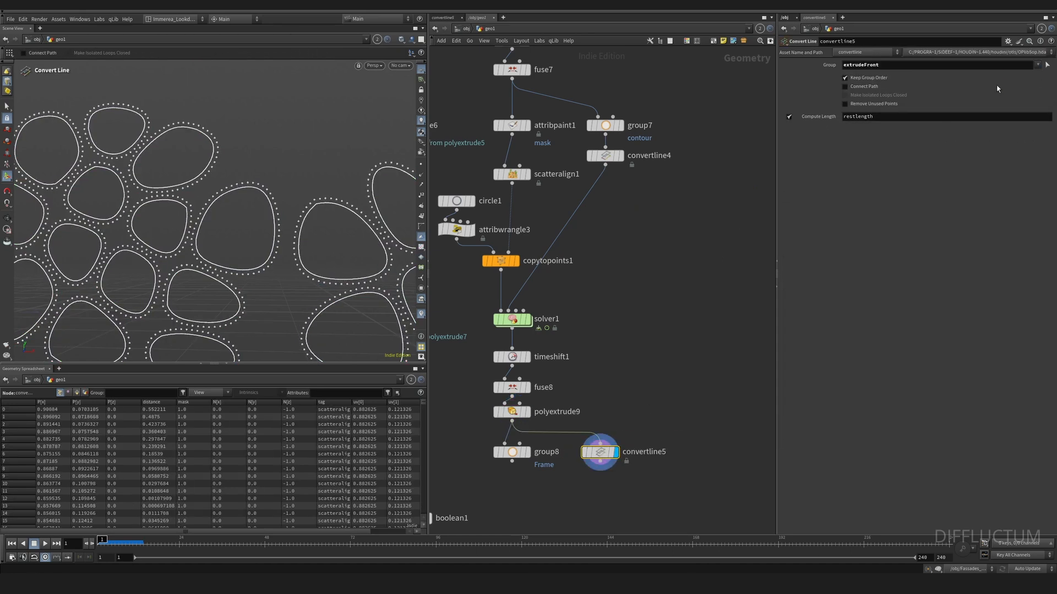
left_click(845, 87)
left_click(845, 104)
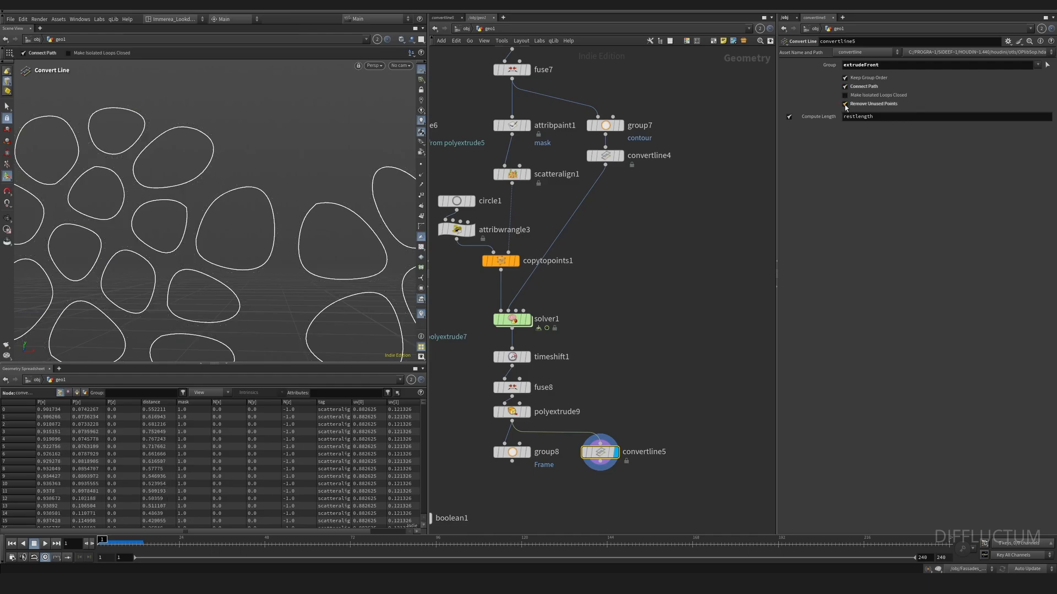
left_click(788, 116)
Append a PolyFill node after convertline5 and display it
middle_click_drag(636, 483, 627, 410)
key("Tab")
type("polyfill")
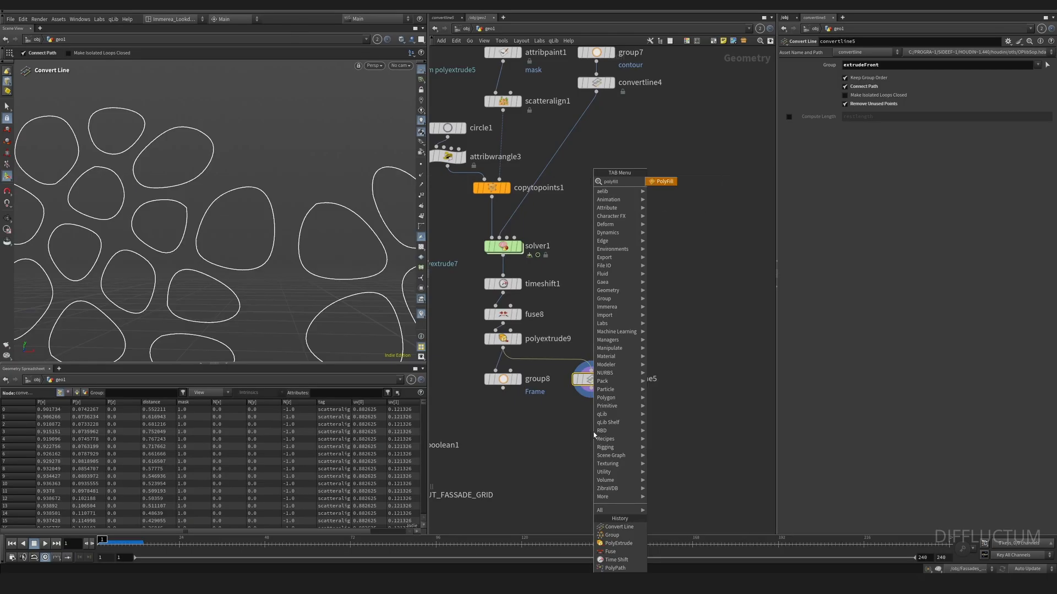
key("Return")
left_click(590, 412)
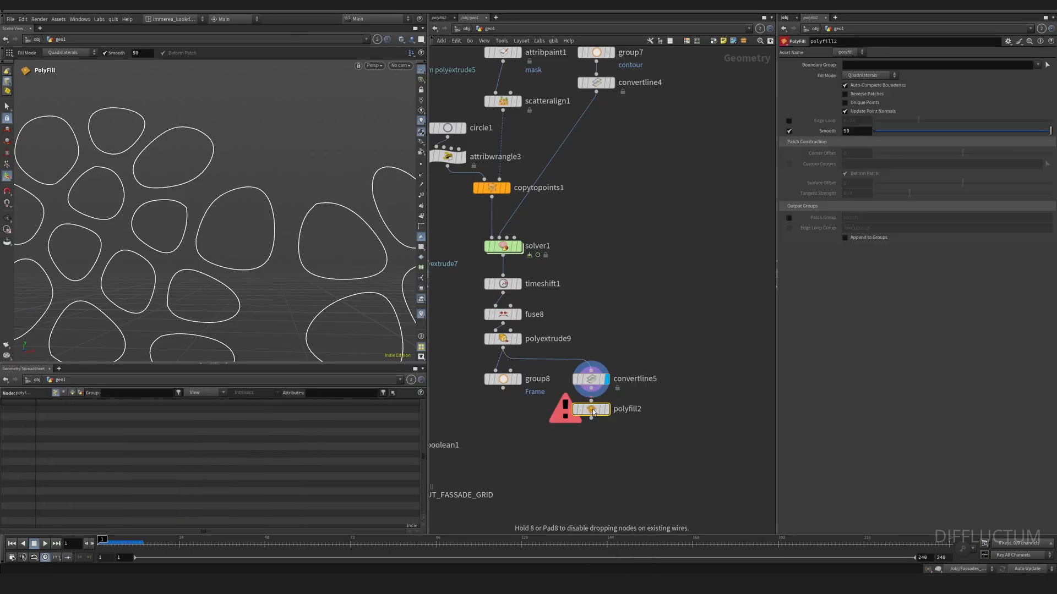
left_click(607, 410)
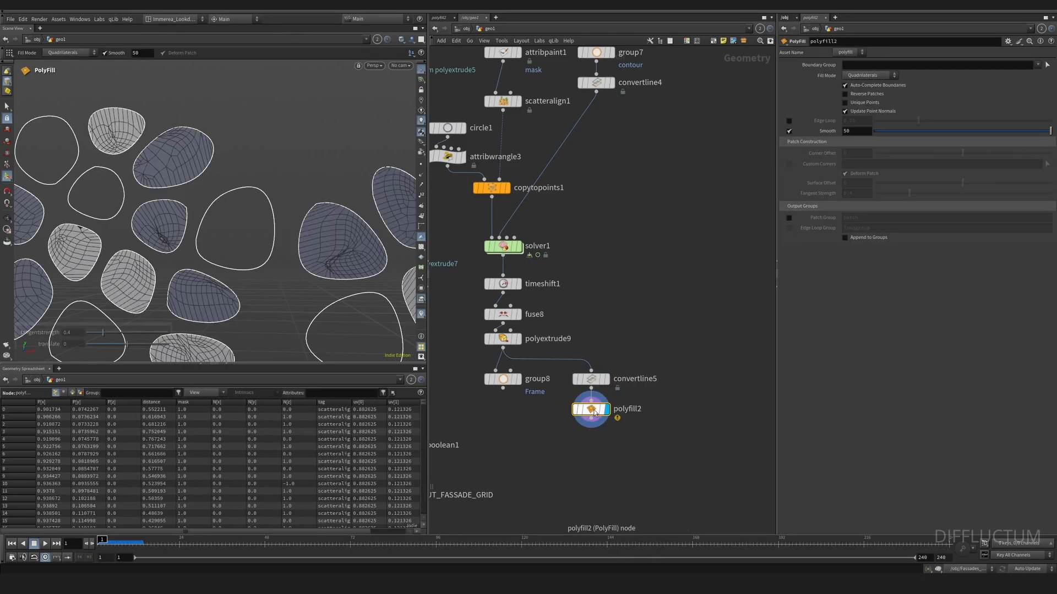
Set polyfill2's Fill Mode to Single Polygon and turn on Reverse Patches
left_click(874, 75)
left_click(875, 83)
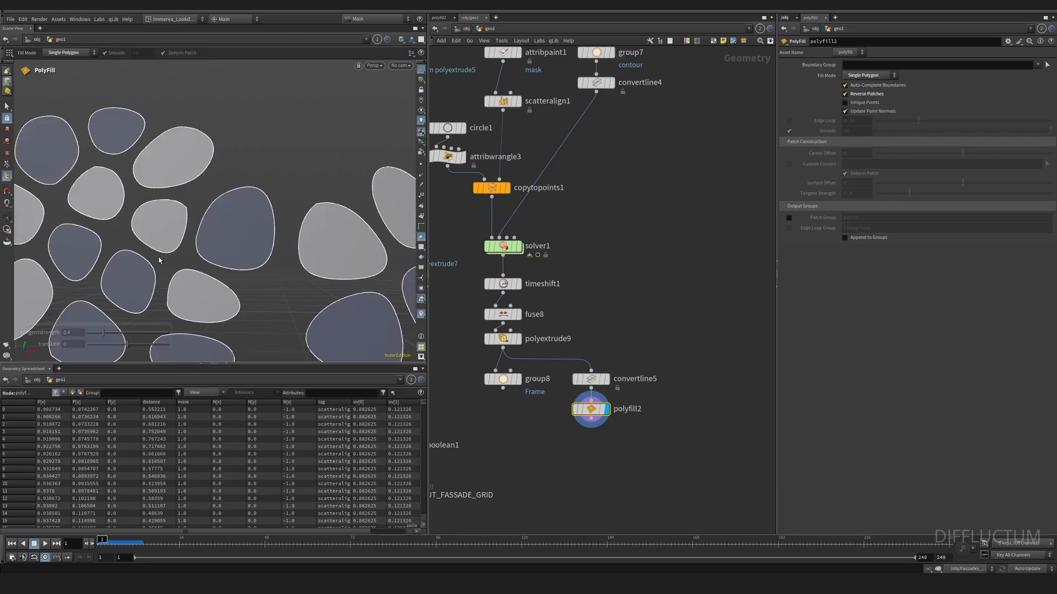
right_click_drag(255, 246, 232, 288, "alt")
Append a Group Create node after polyfill2, display it, and name its group Windows
key("Tab")
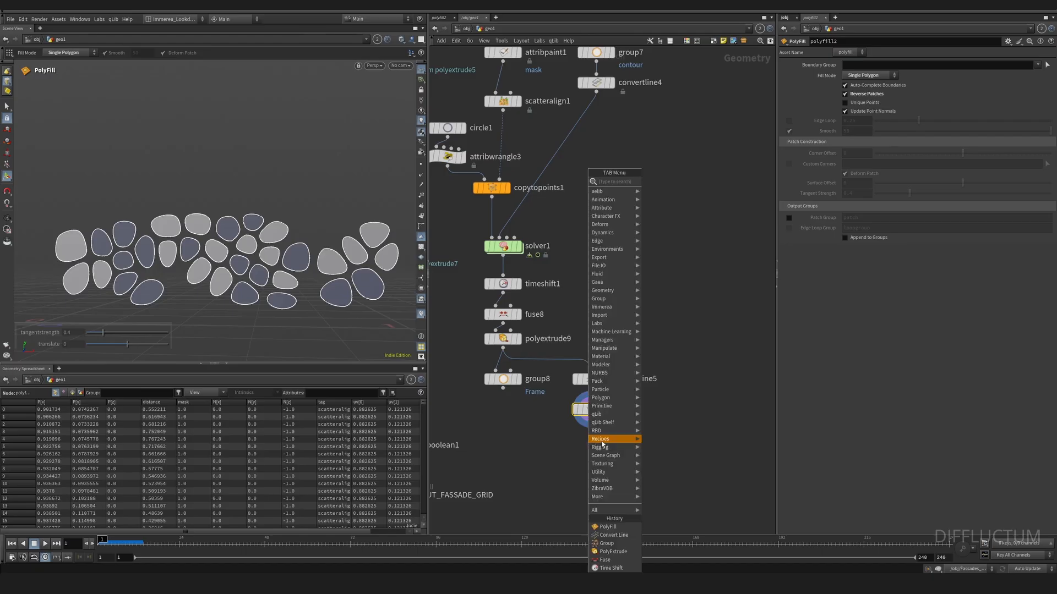
type("group")
key("Return")
left_click(590, 442)
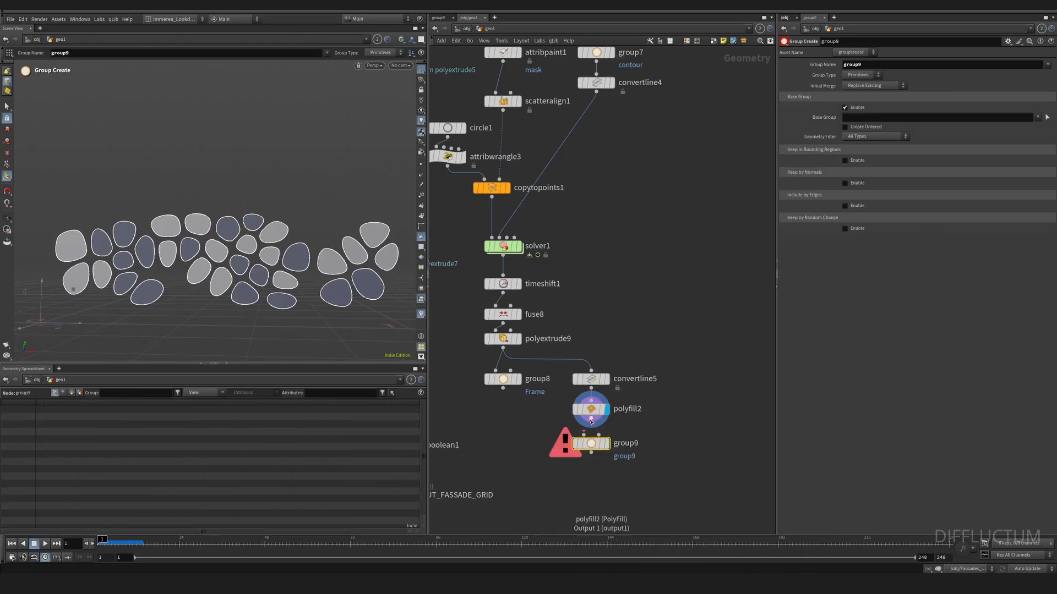
key("Tab")
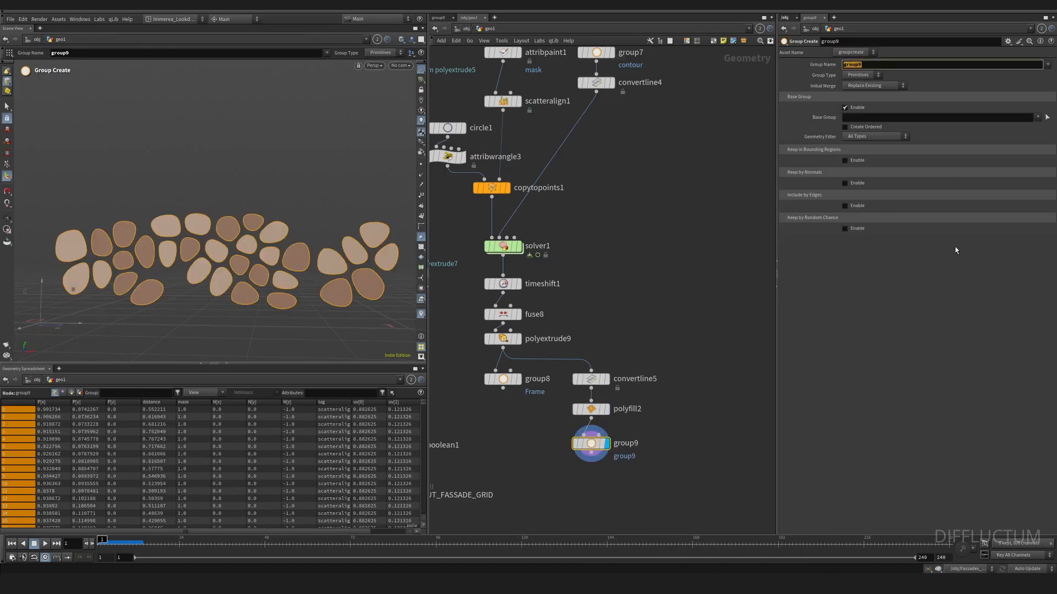
type("Windows")
key("Return")
Align group8 with group9, combine both in a displayed Merge node, and move OUT_FASSADE_GRID further down the network
left_click_drag(502, 378, 503, 443)
left_click_drag(630, 475, 507, 496)
scroll(573, 491, "down", 2)
middle_click_drag(573, 491, 611, 439)
scroll(550, 437, "down", 4)
left_click_drag(543, 432, 545, 469)
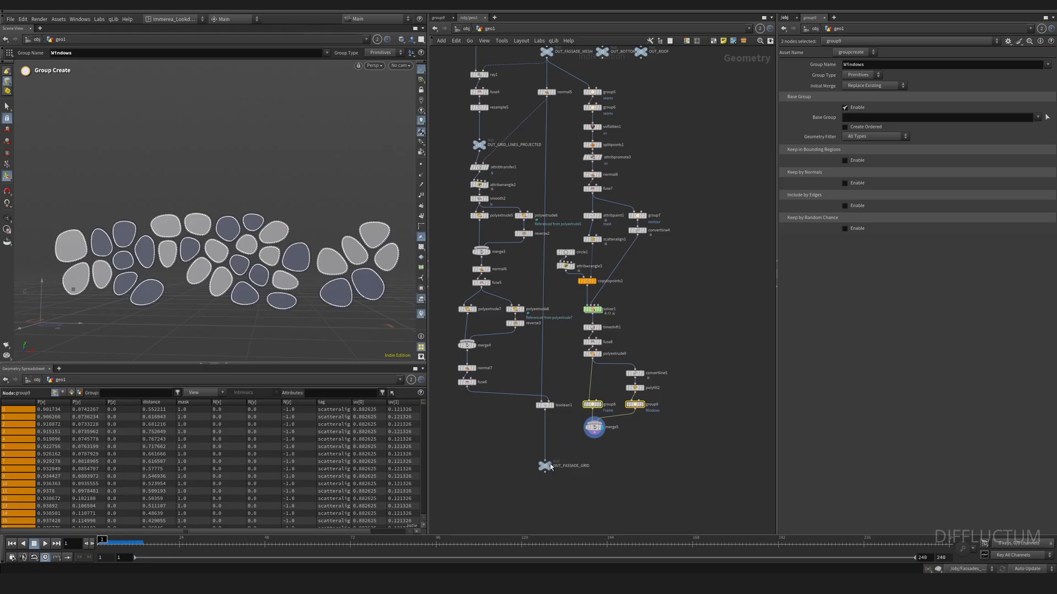
scroll(611, 457, "up", 3)
left_click(583, 397)
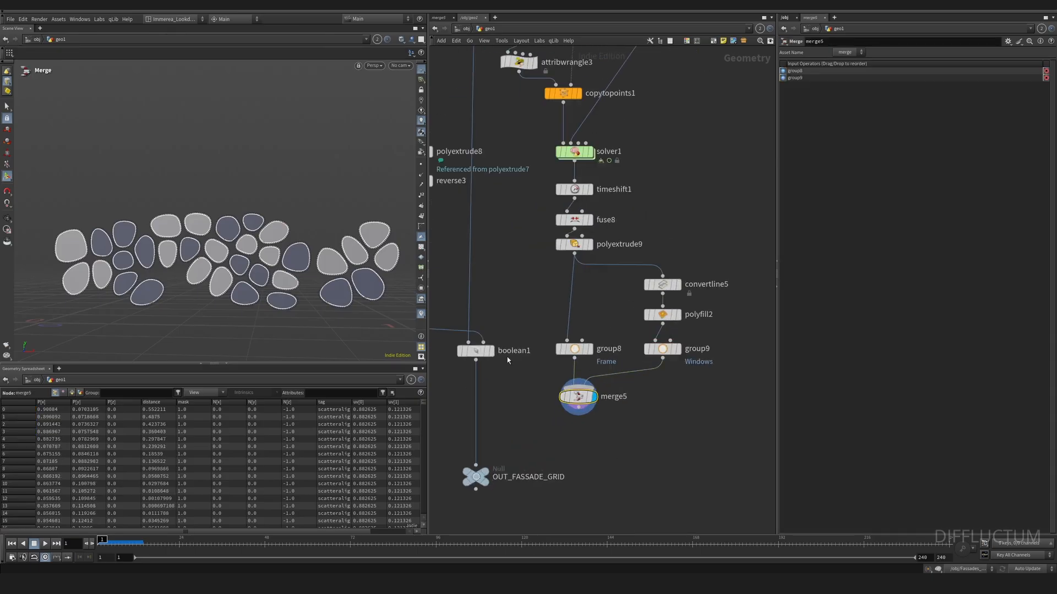
Append a Normal node after merge5, display it, and set Add Normals To to Primitives
right_click_drag(215, 254, 303, 230, "alt")
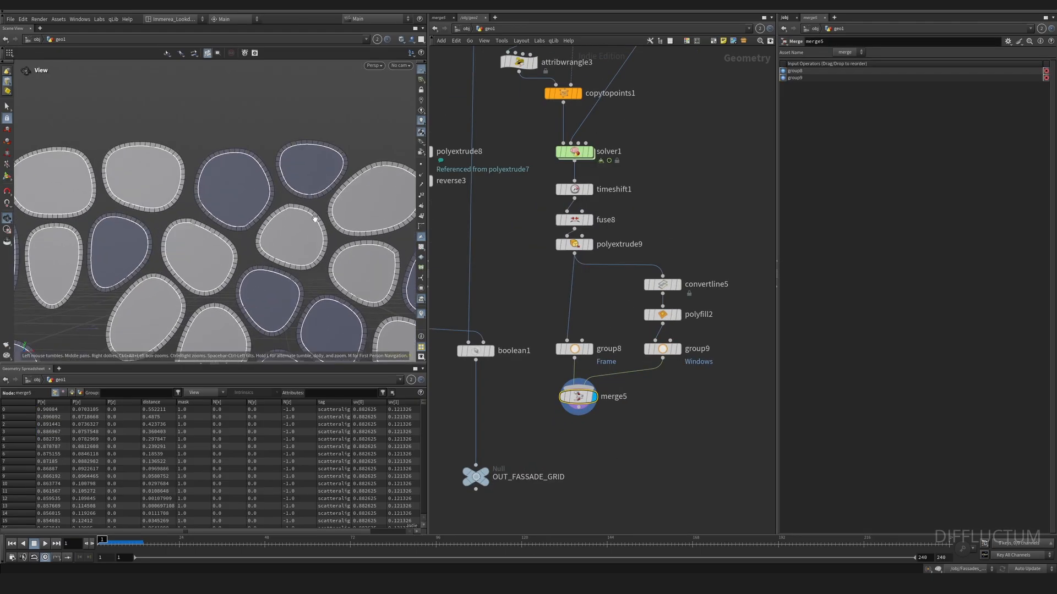
left_click(420, 236)
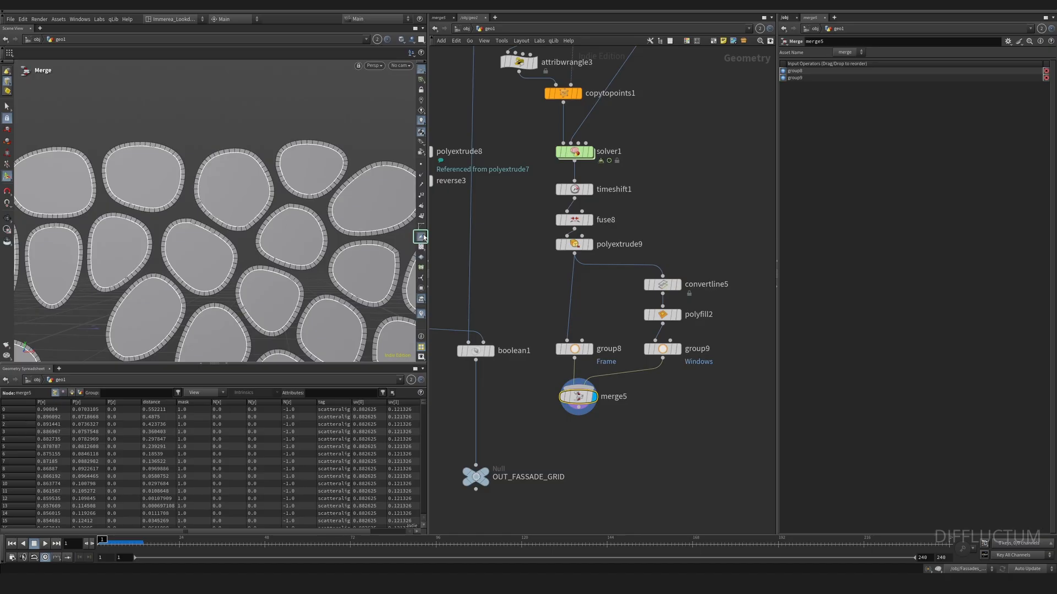
left_click_drag(288, 188, 260, 172, "alt")
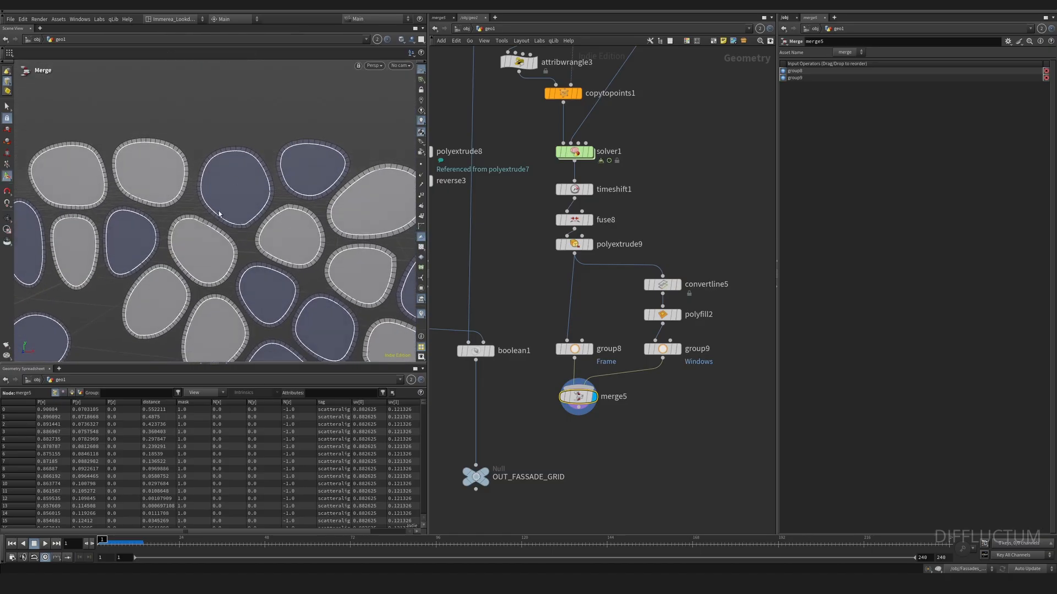
key("Tab")
type("norm")
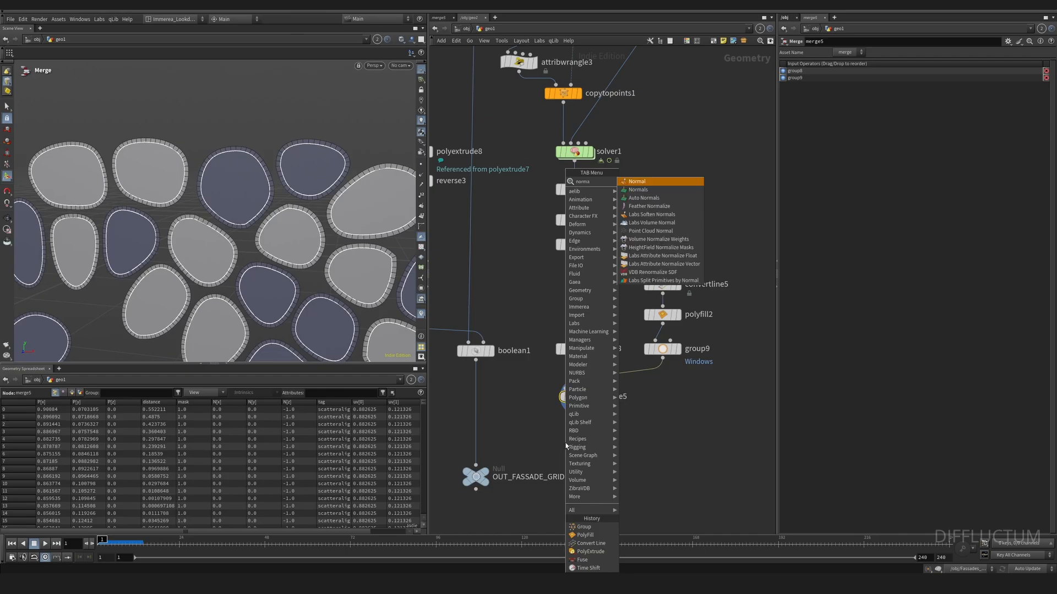
key("Return")
left_click(578, 439)
left_click(578, 408)
left_click(578, 430)
left_click(594, 439)
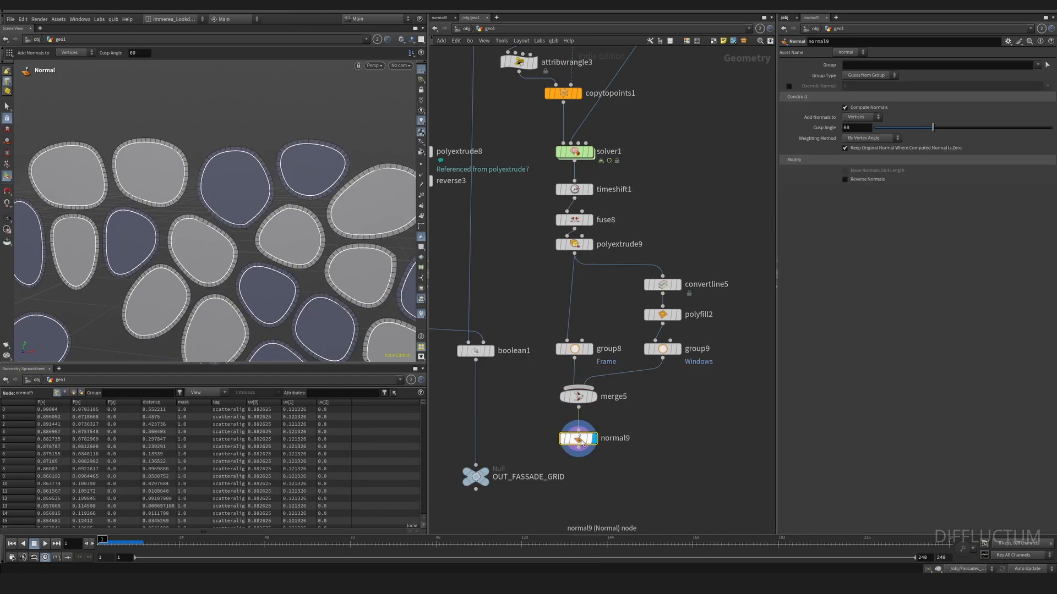
left_click(861, 117)
left_click(857, 142)
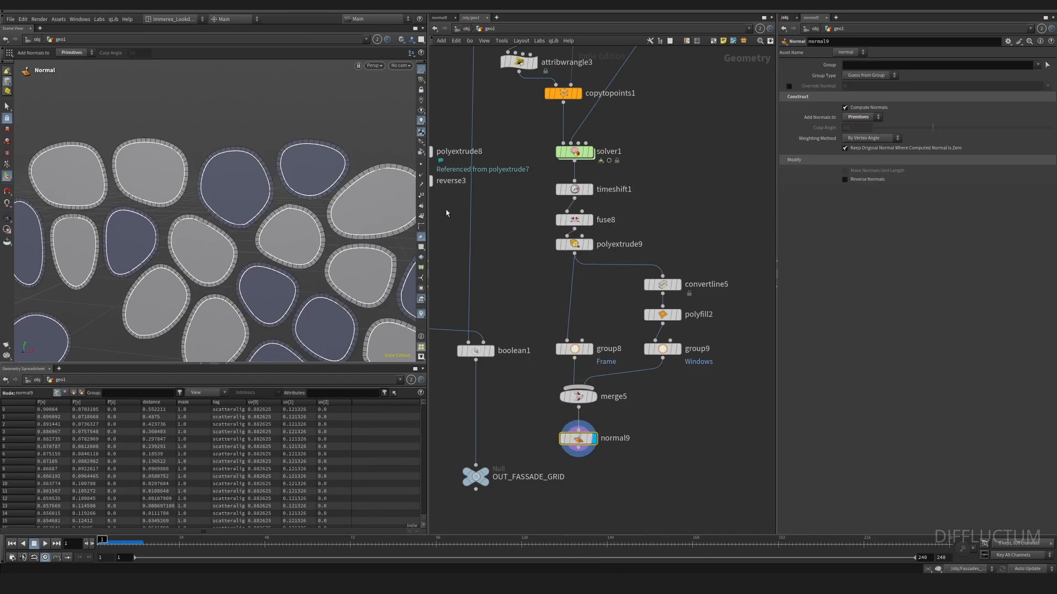
Check the primitive normals in the viewport and in the geometry spreadsheet, sorting the primitives by N[z] in both directions
left_click(421, 206)
mouse_move(376, 213)
left_mouse_down("alt")
mouse_move(302, 226)
mouse_move(330, 249)
mouse_move(375, 218)
left_mouse_up("alt")
left_click(421, 206)
left_click_drag(231, 208, 250, 207, "alt")
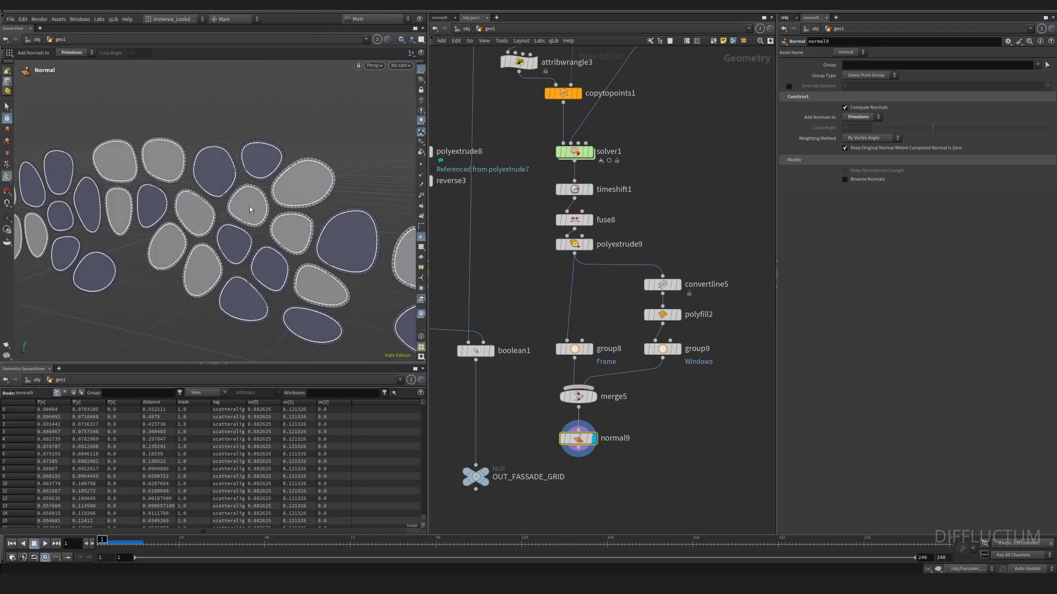
left_click(74, 393)
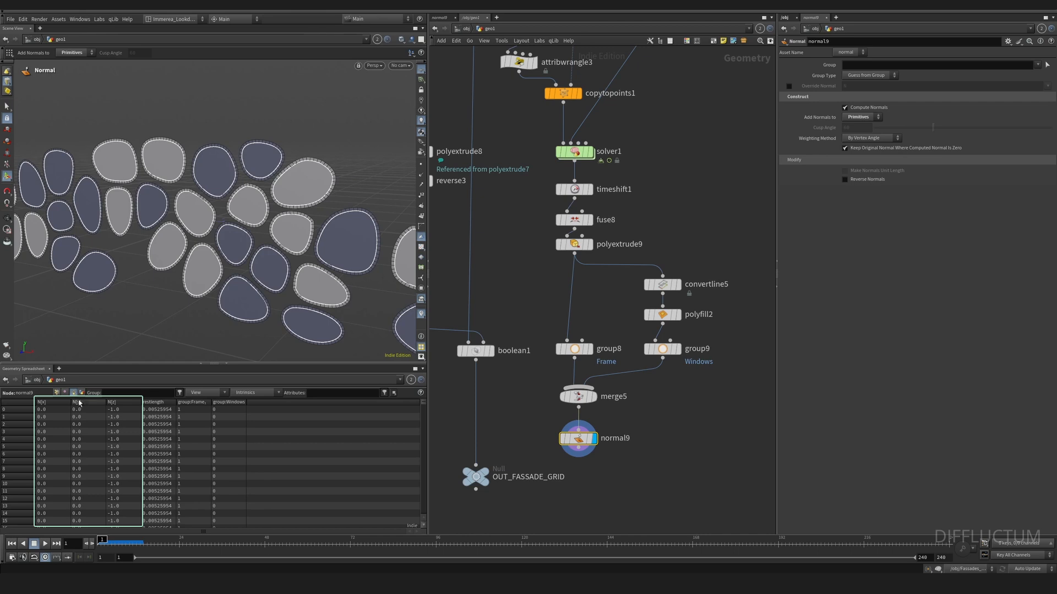
left_click(126, 404)
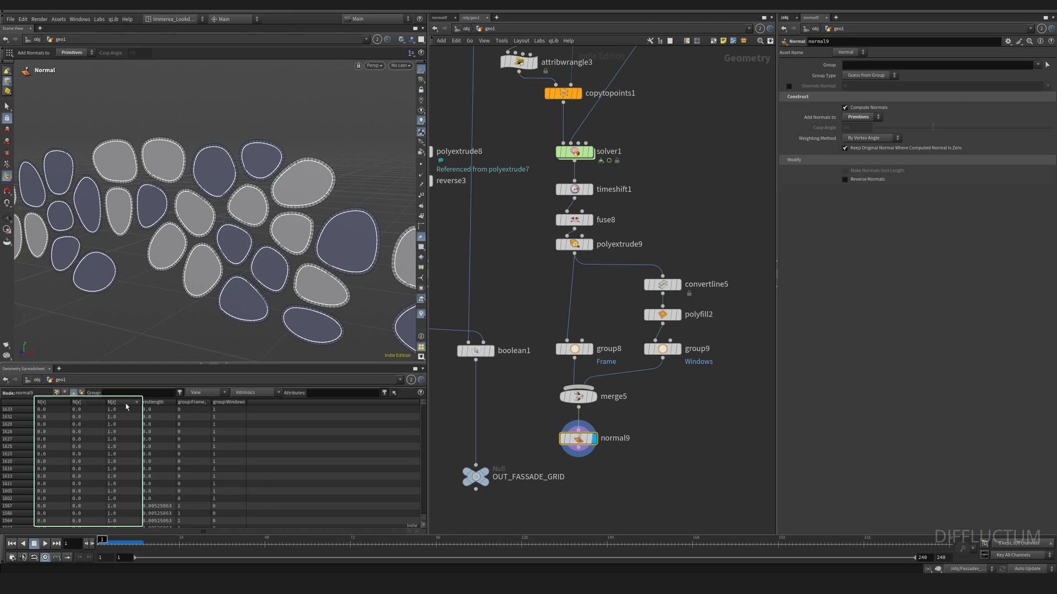
left_click(125, 404)
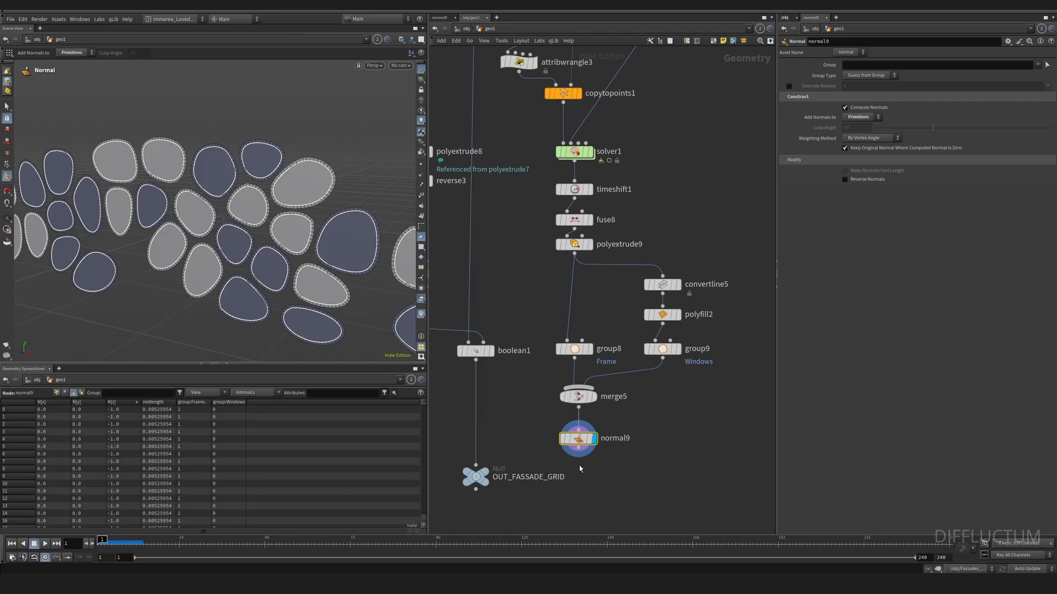
Append a Labs Attribute Normalize Vector node after normal9
key("Tab")
type("normal")
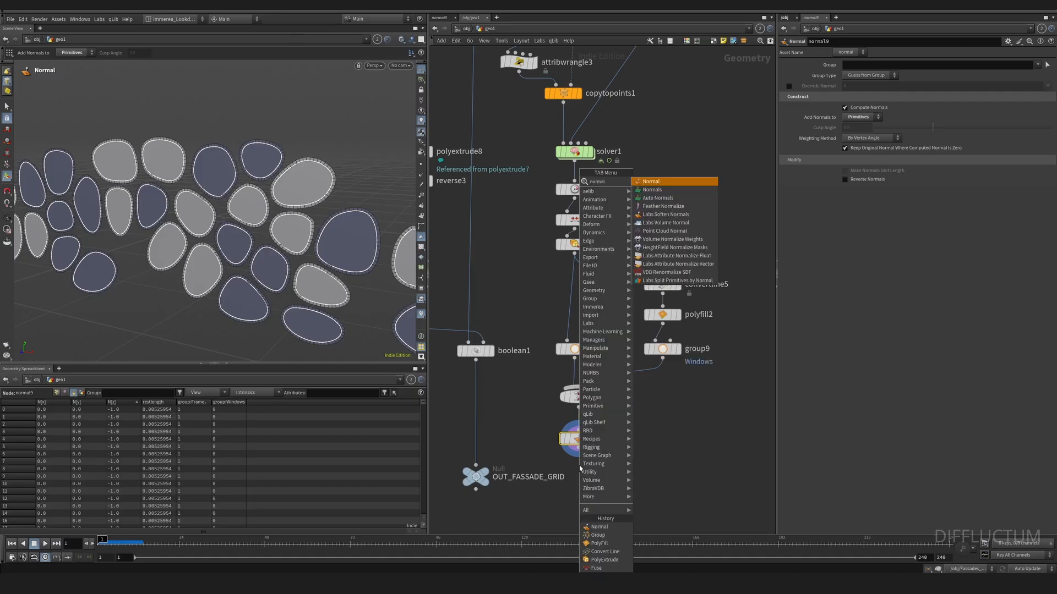
left_click(676, 265)
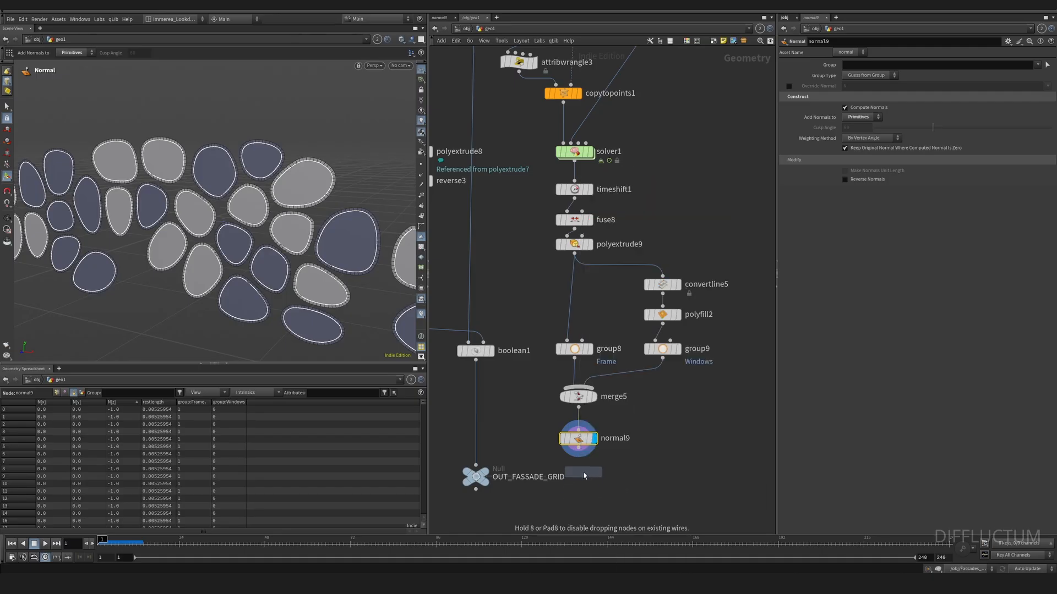
left_click(582, 468)
left_click(583, 467)
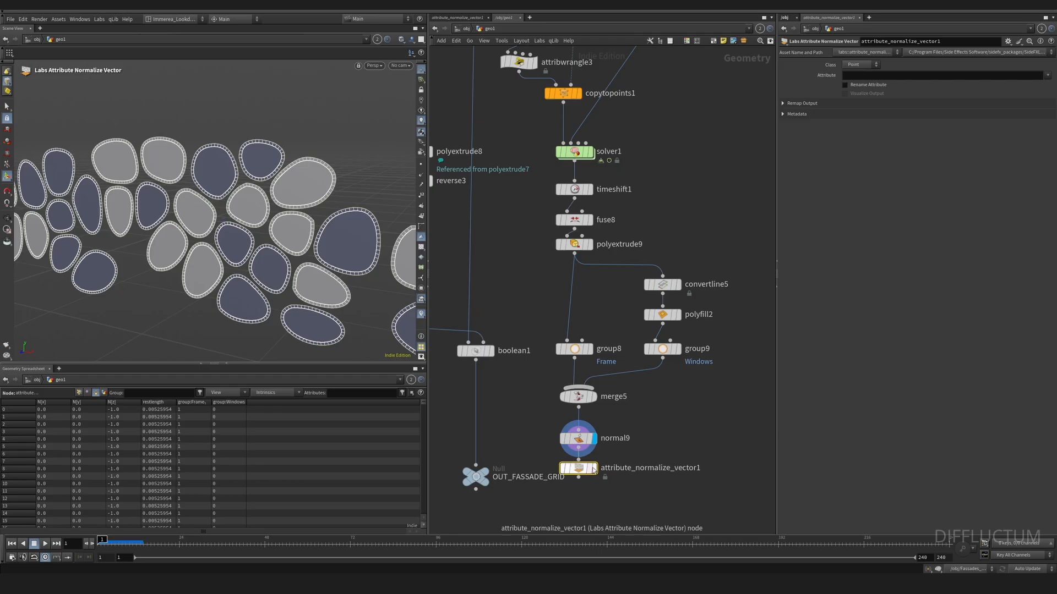
Set attribute_normalize_vector1 to Class Primitive with Attribute N, display it, and line it up below normal9
left_click(855, 73)
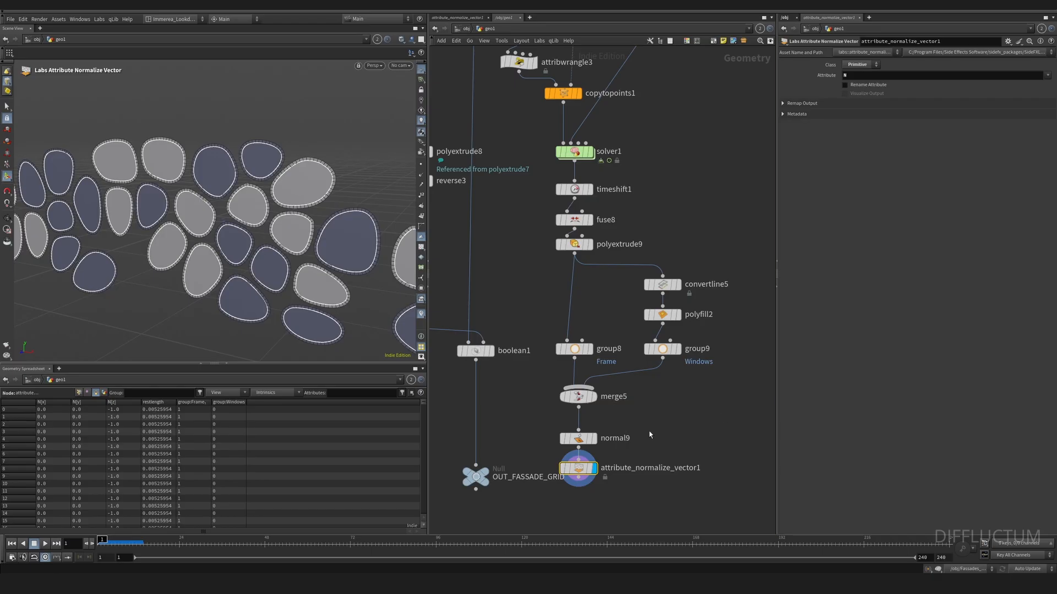
middle_click_drag(649, 432, 661, 327)
left_click_drag(591, 365, 591, 360)
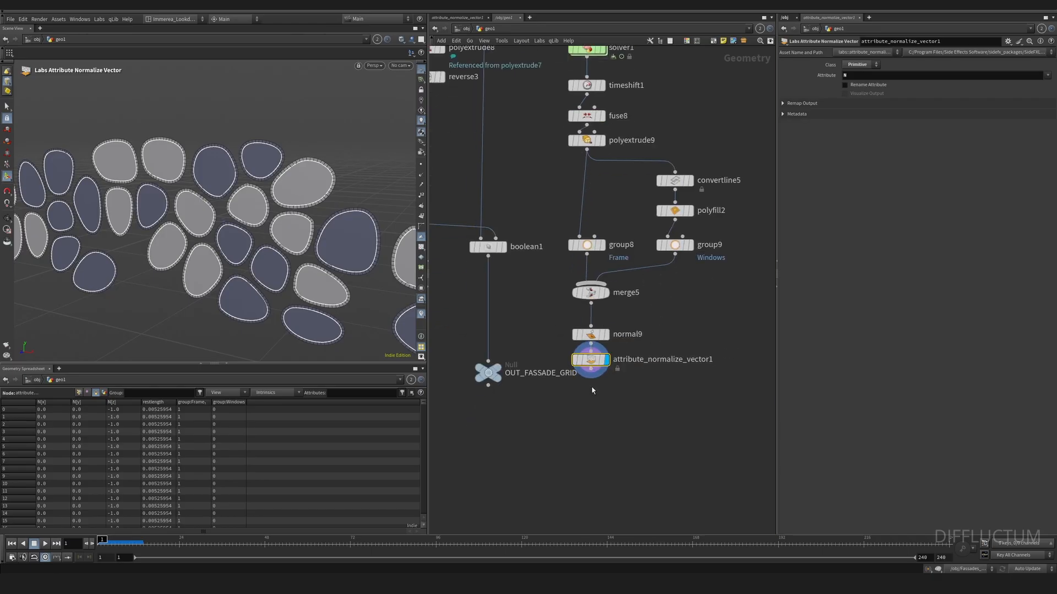
Append a Group Expression node after attribute_normalize_vector1 and display it
key("Tab")
type("null")
key("Return")
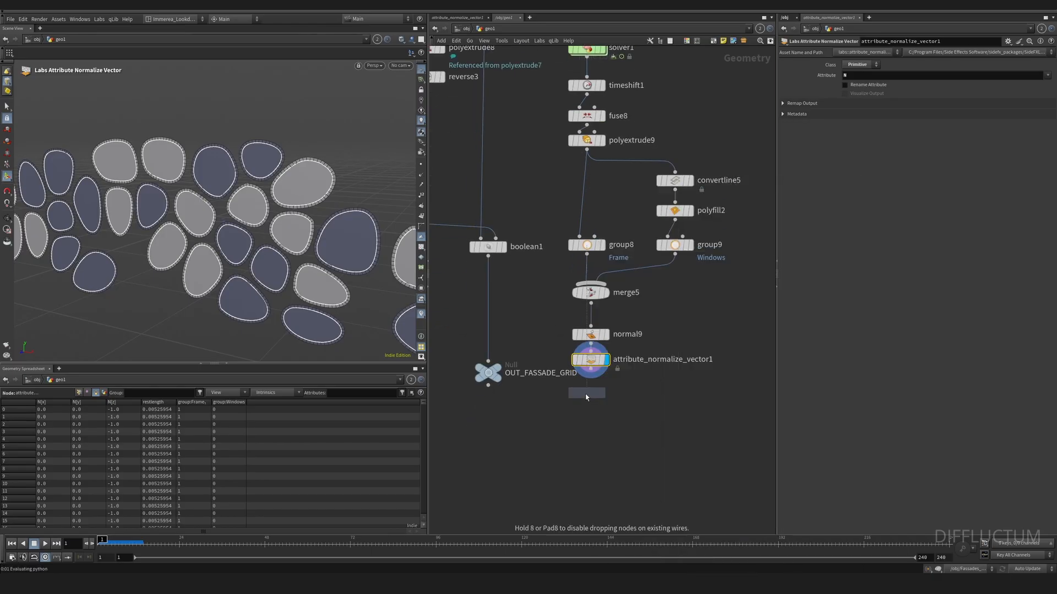
left_click(590, 398)
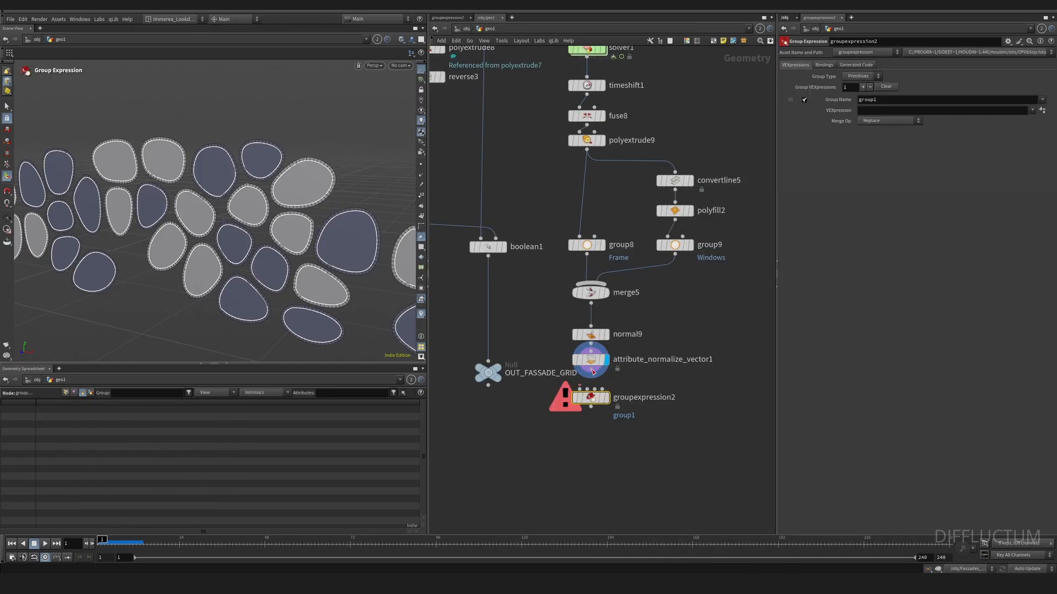
left_click(606, 397)
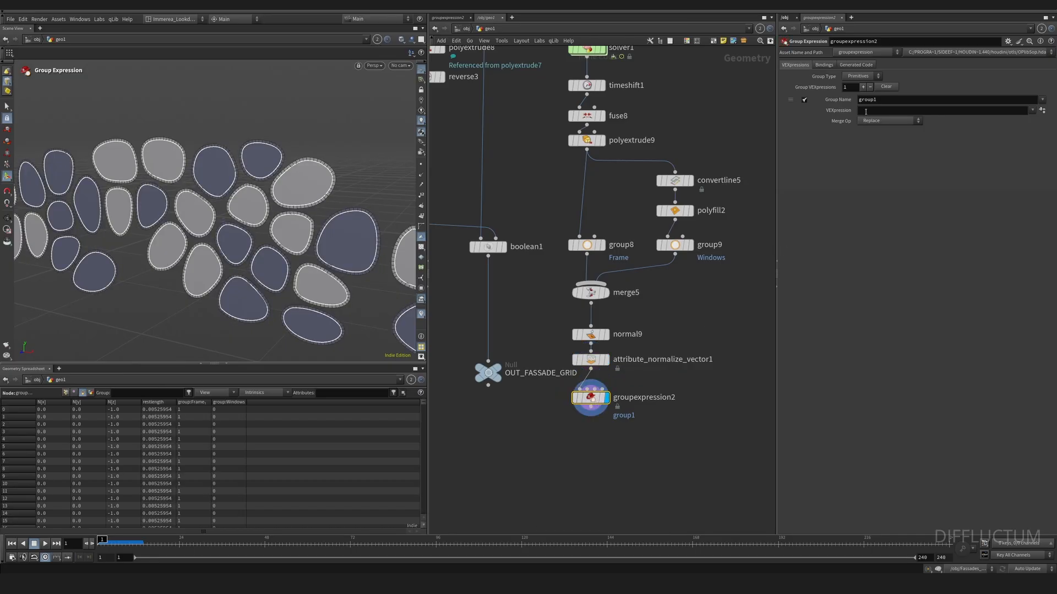
Set the group expression's VEXpression to @N == {0,0,-1} and name the group FlippedFaces
left_click(865, 110)
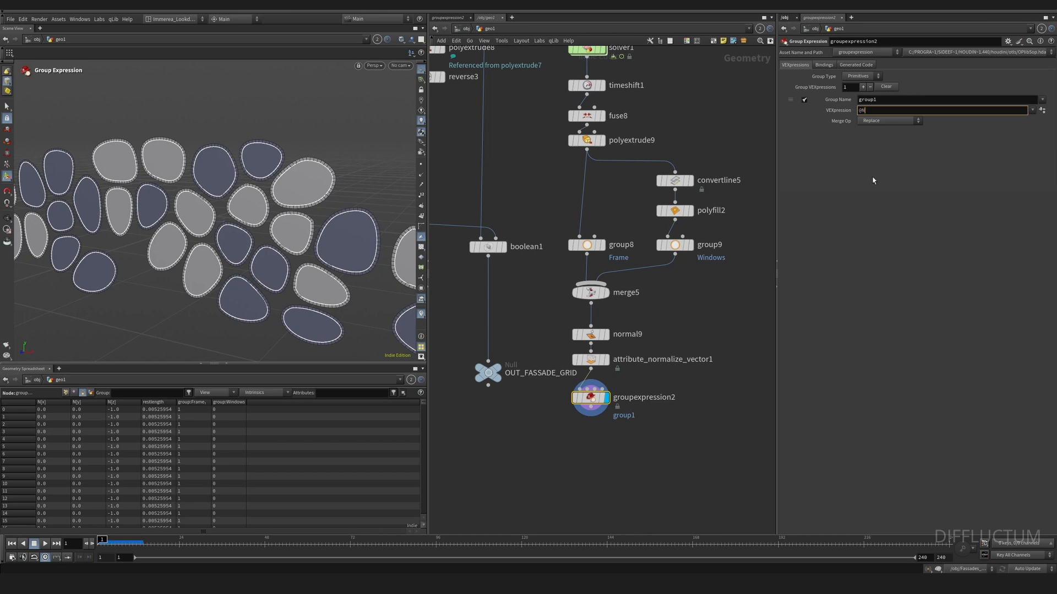
type("@N == {0,0,-1")
key("Return")
double_click(872, 99)
type("Fl")
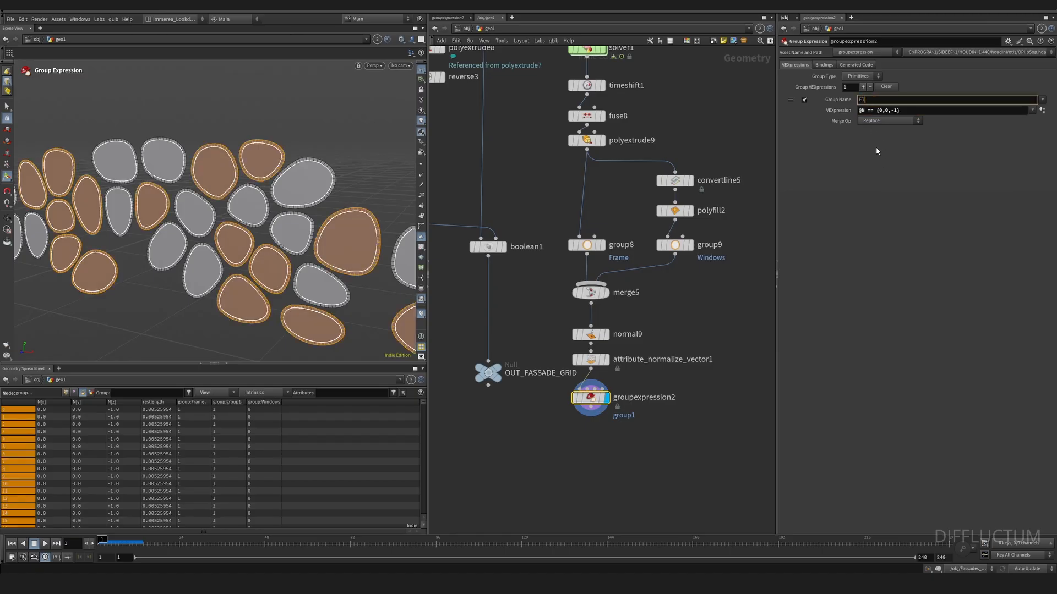
type("ippedFaces")
key("Return")
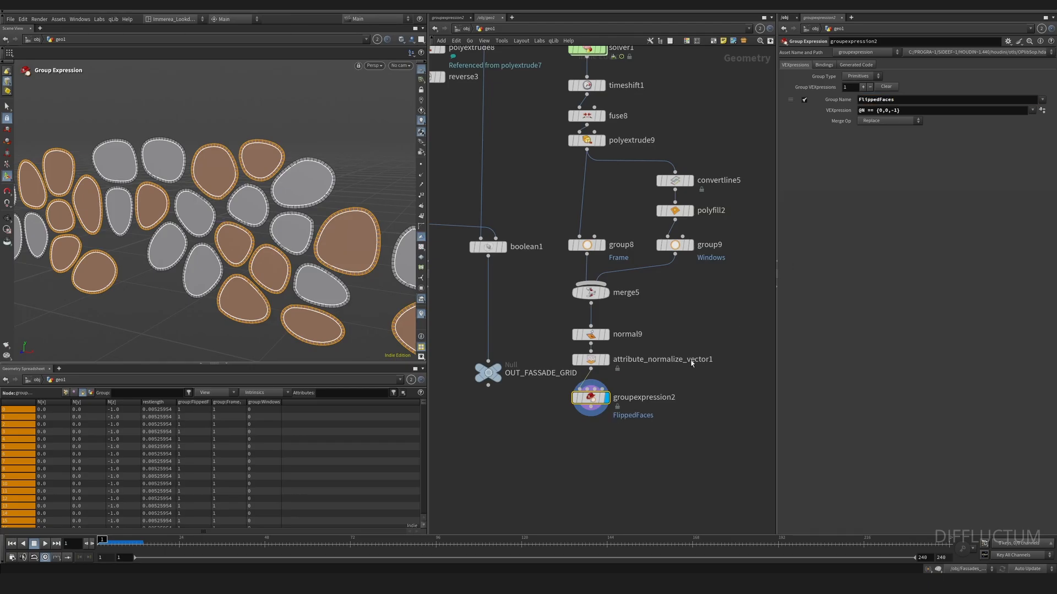
Append a displayed Reverse node after groupexpression2 and set its Source Group to FlippedFaces
key("Tab")
type("reve")
key("Return")
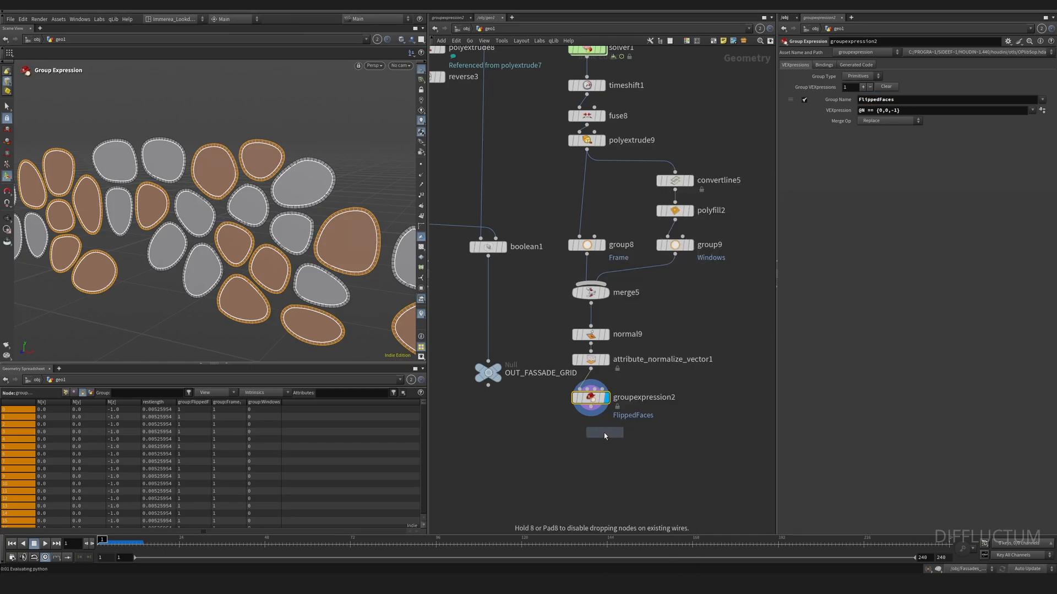
left_click(603, 433)
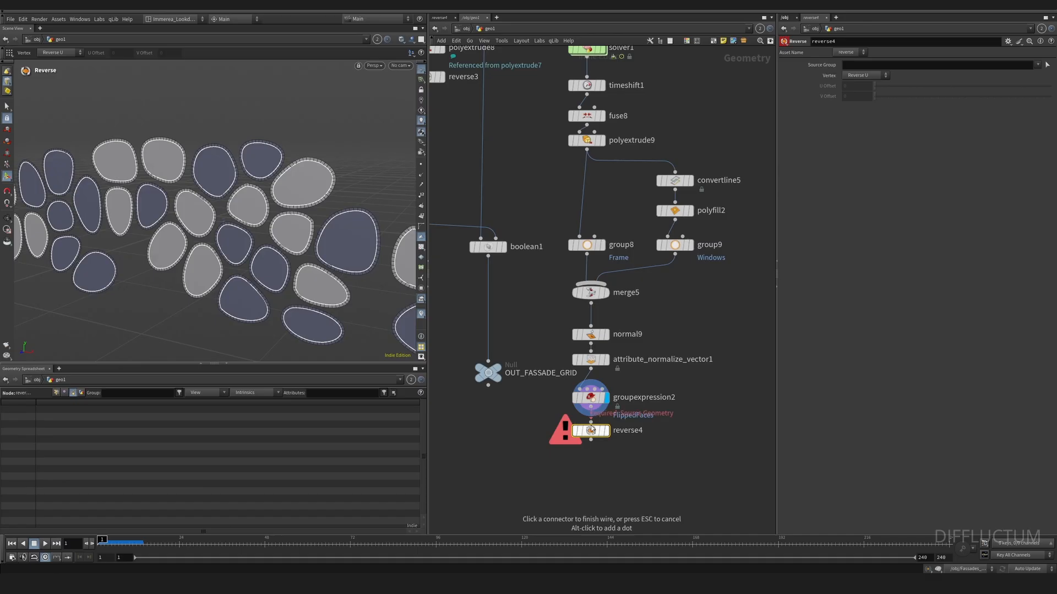
left_click(605, 430)
left_click(1037, 65)
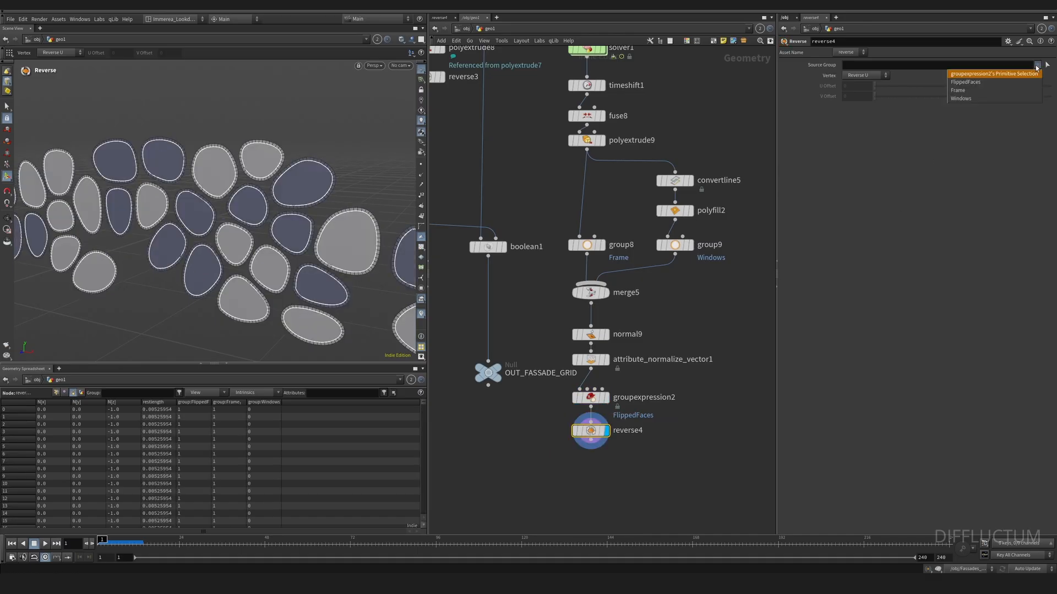
left_click(1020, 81)
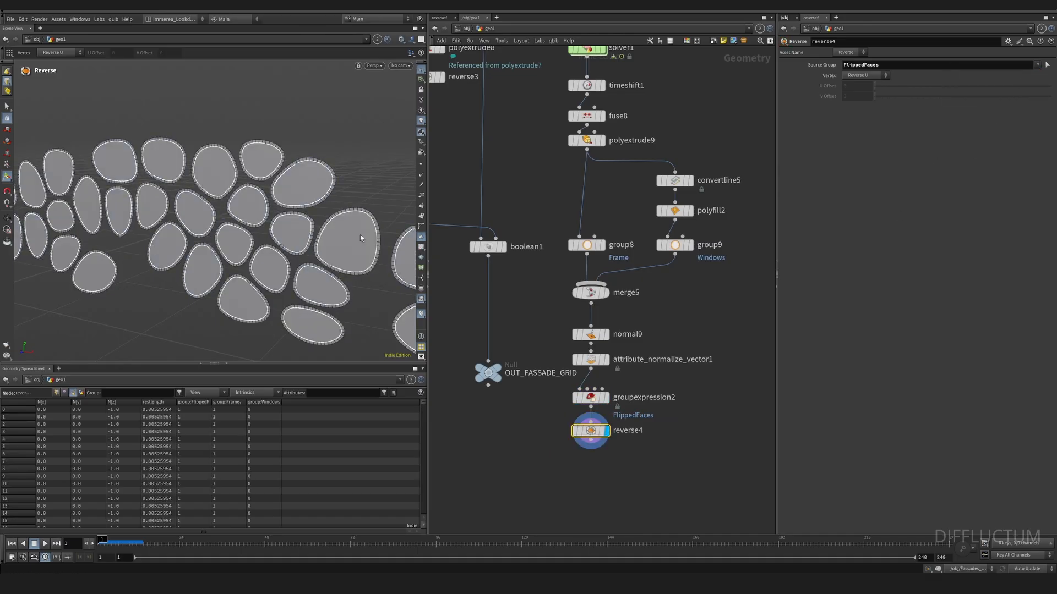
key("Escape")
left_click_drag(342, 234, 278, 217)
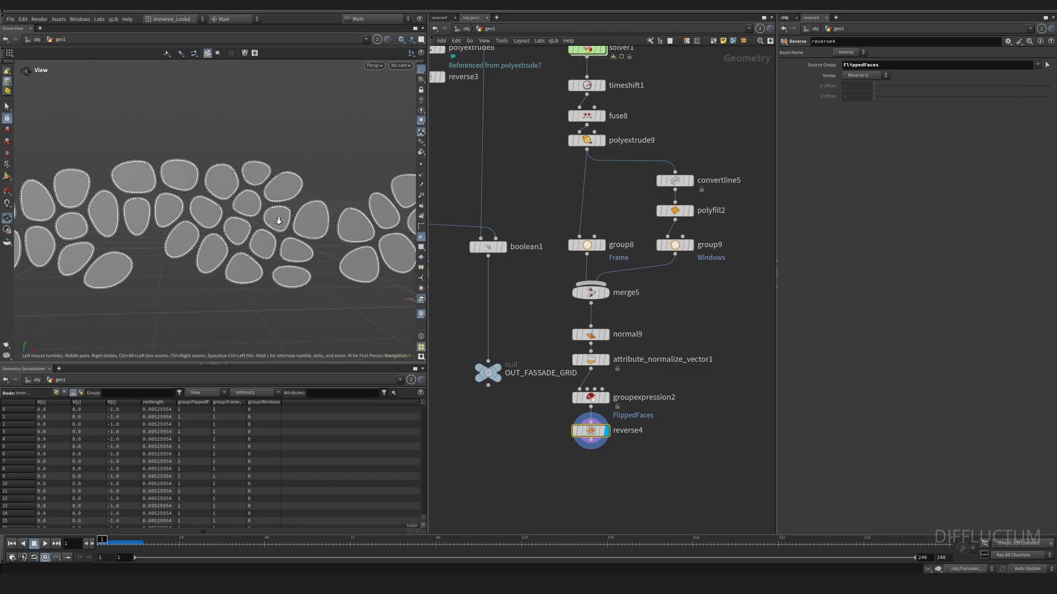
Move OUT_FASSADE_GRID lower, duplicate it as a displayed Null after reverse4, and rename the copy OUT_WINDOWS_LAYOUT
left_click(591, 435)
scroll(489, 379, "down", 3)
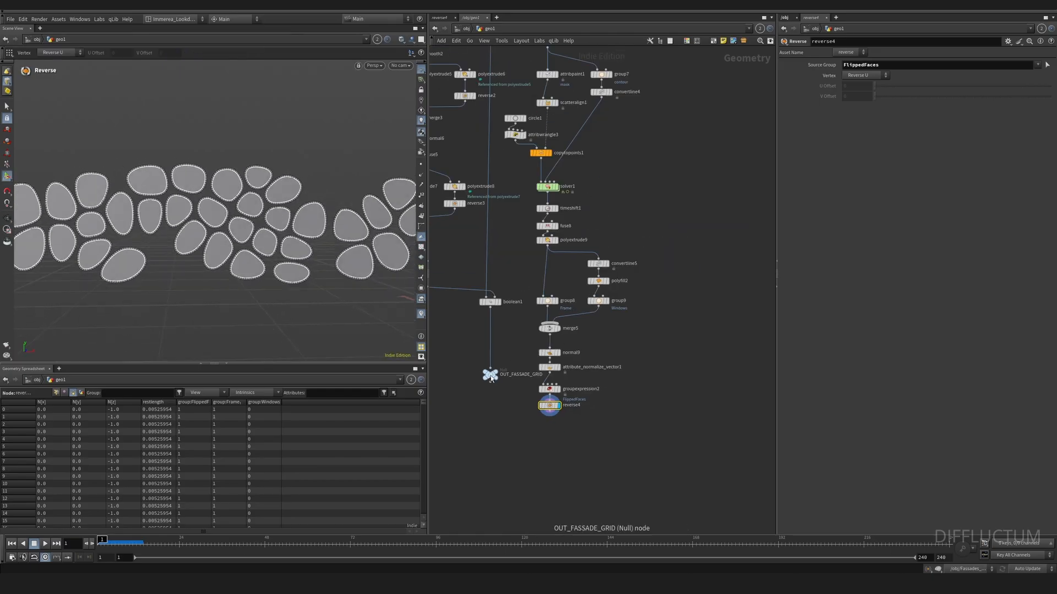
middle_click_drag(490, 376, 493, 434)
left_click_drag(492, 433, 550, 411, "alt")
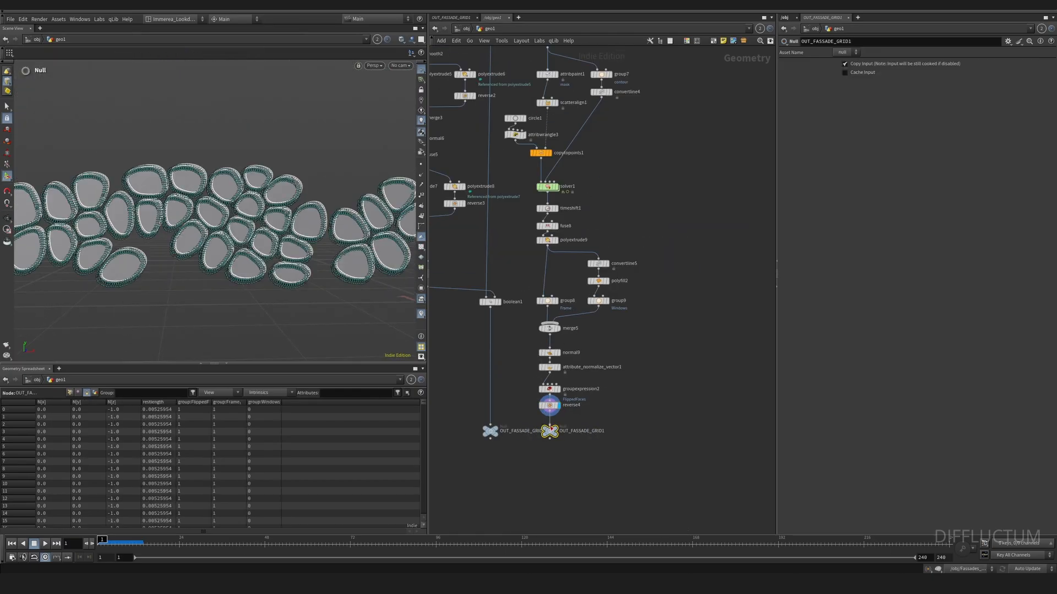
left_click(587, 432)
left_click_drag(608, 433, 572, 433)
type("WINDOWS_LAYOUT")
key("Return")
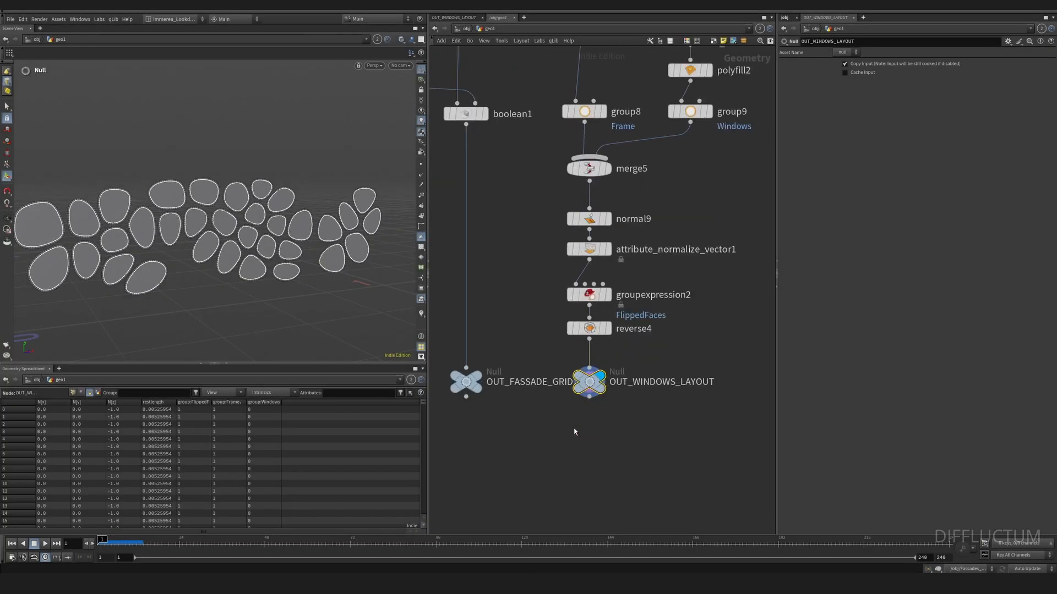
Add a displayed Attribute Wrangle after OUT_WINDOWS_LAYOUT and connect the UV-flattened facade mesh to its second input
key("Tab")
type("wran")
key("Return")
left_click(585, 470)
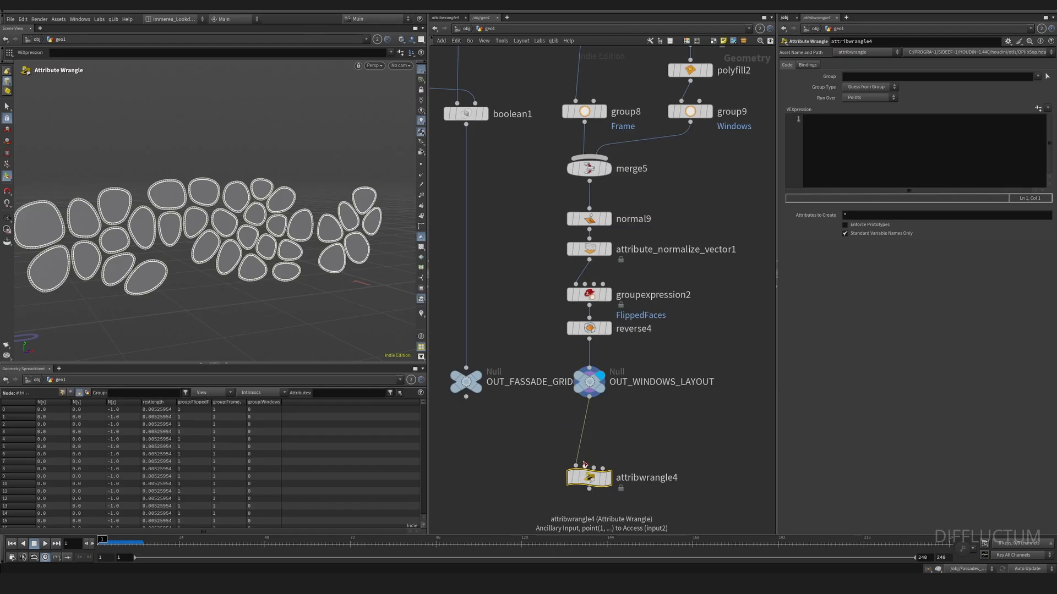
left_click(584, 465)
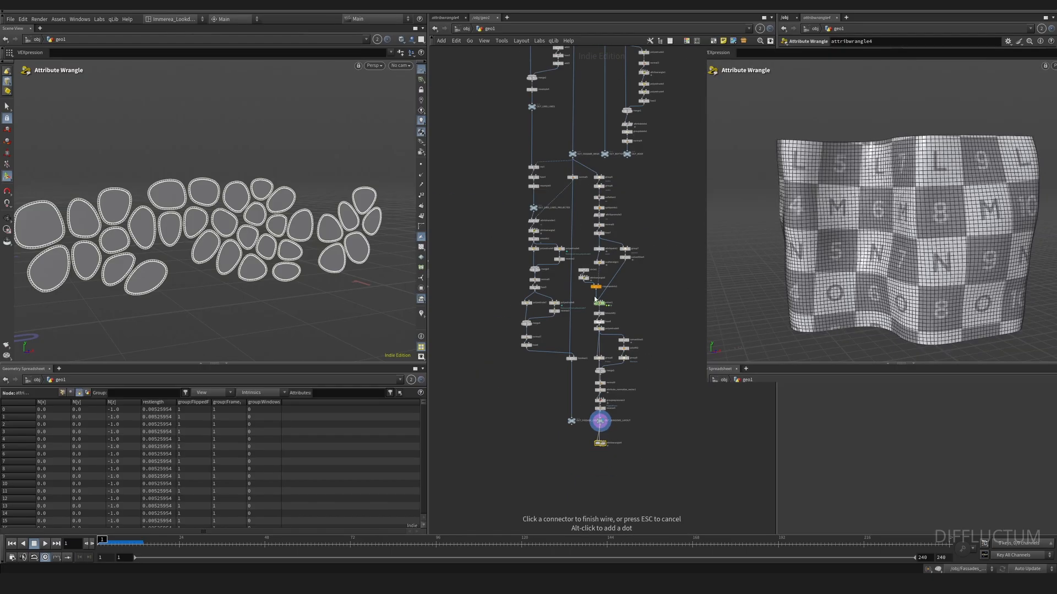
scroll(575, 169, "up", 5)
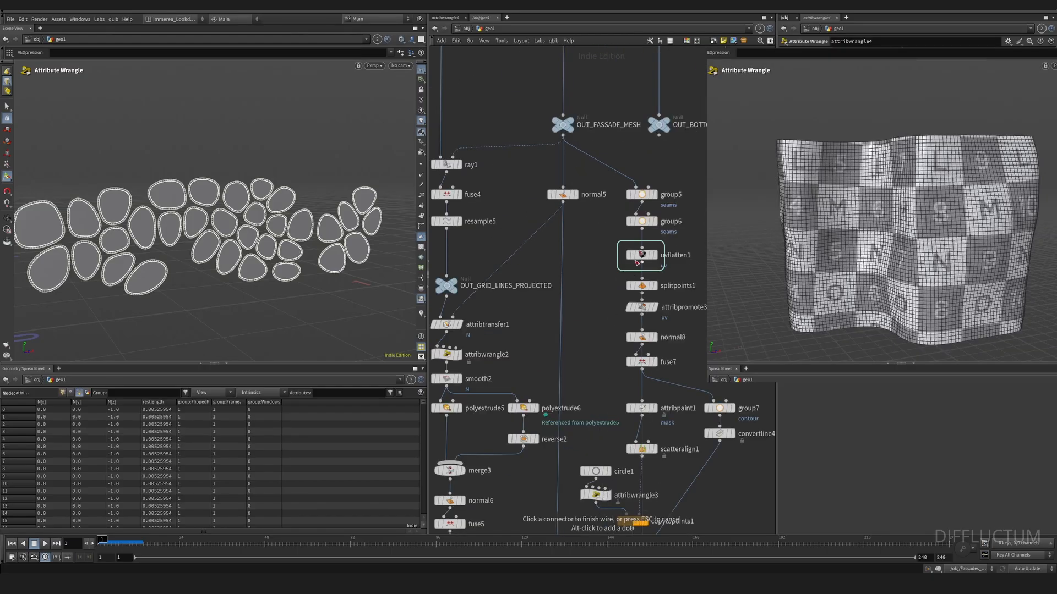
key("Escape")
scroll(632, 302, "down", 5)
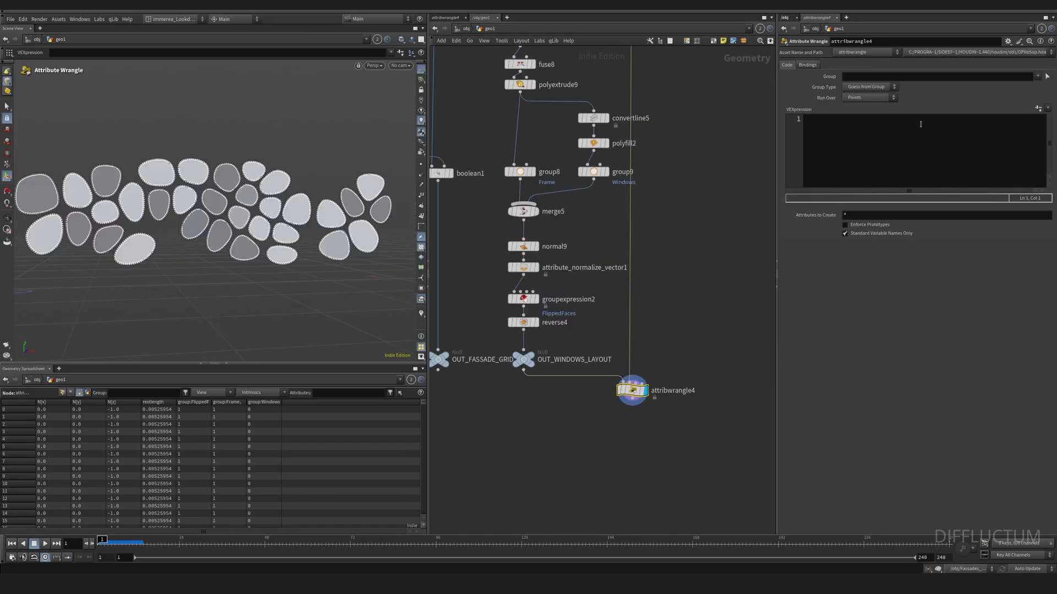
Enter the VEX code @P = uvsample(1,"P","uv",@P); in attribwrangle4 to map the windows back onto the facade mesh
left_click(920, 124)
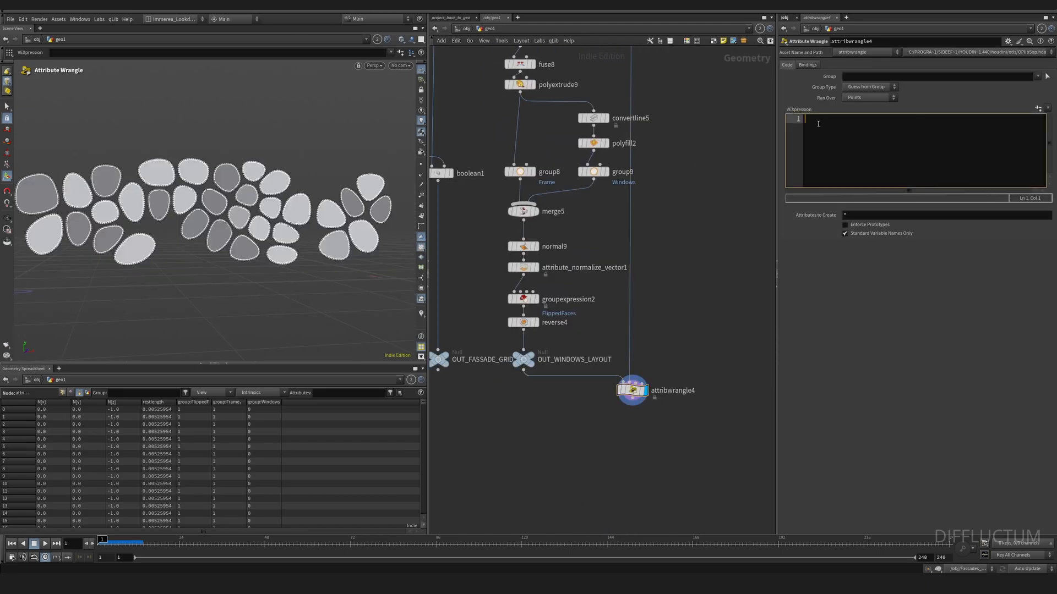
type("@P = uvsample")
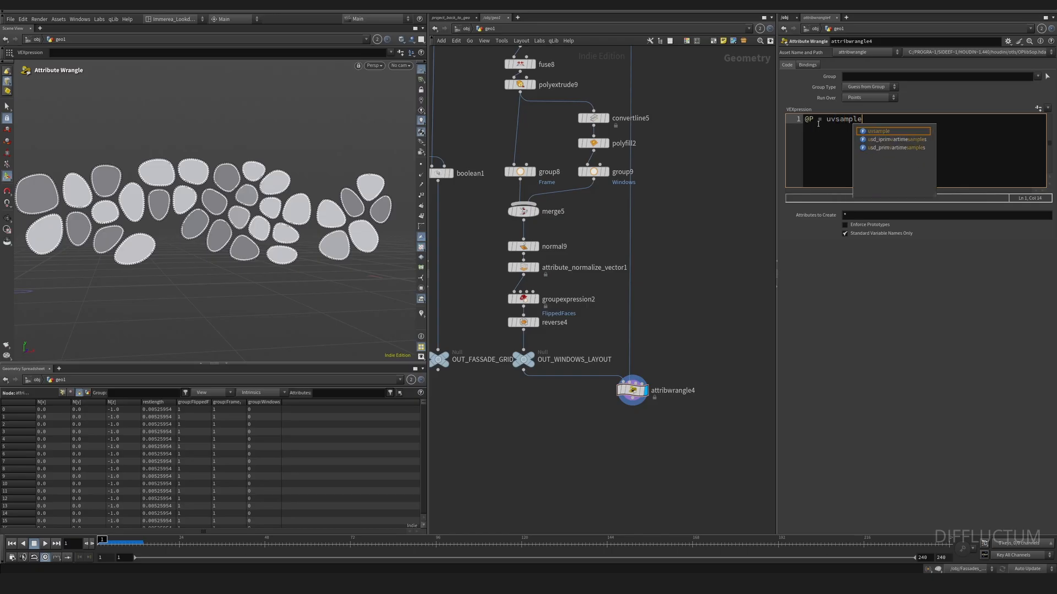
key("Return")
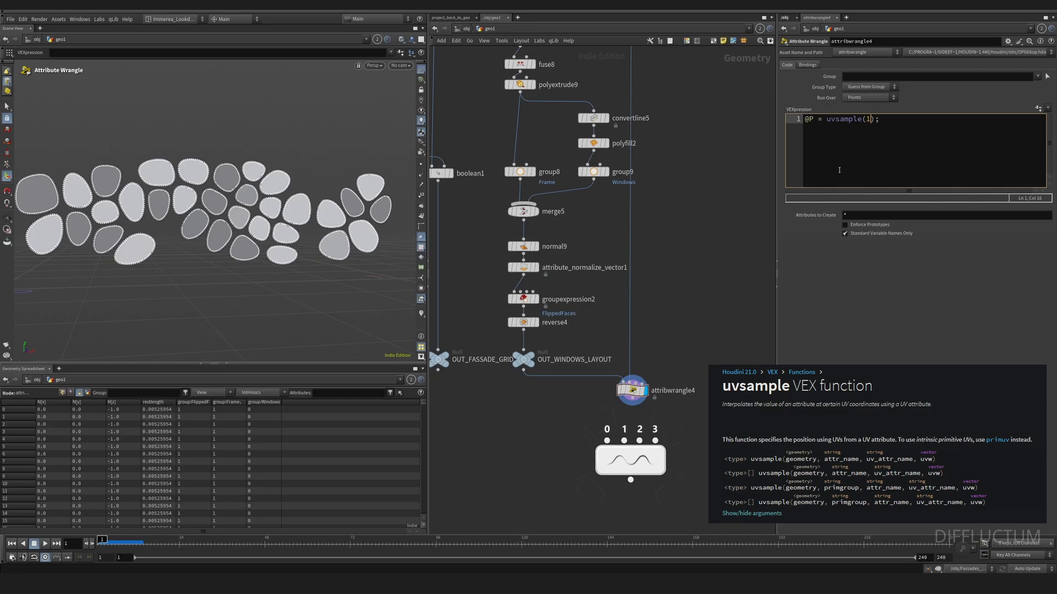
type("1, \"")
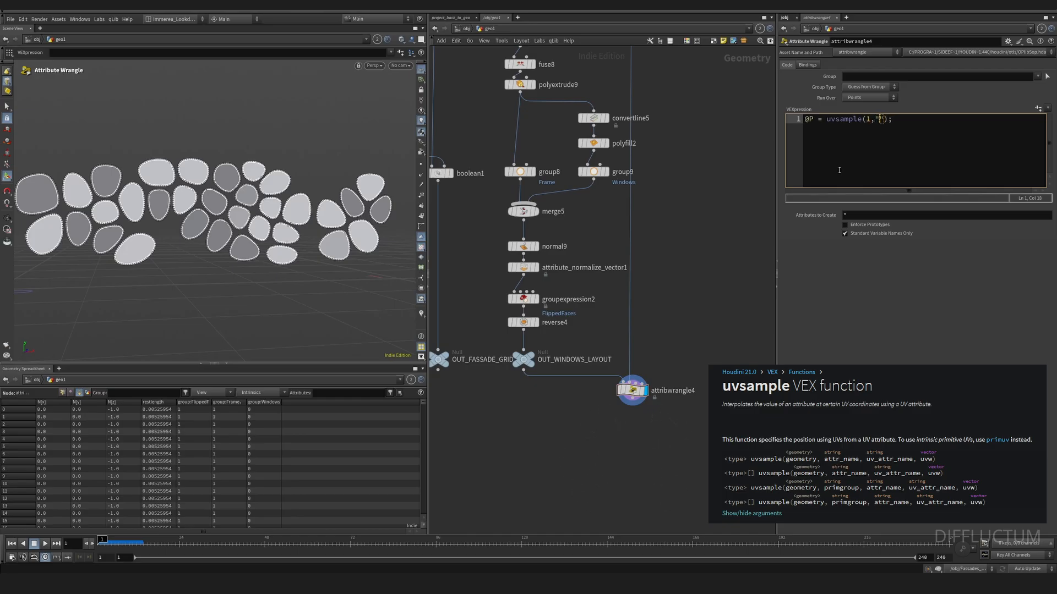
type("P")
key("Right")
type(",\"uv\"")
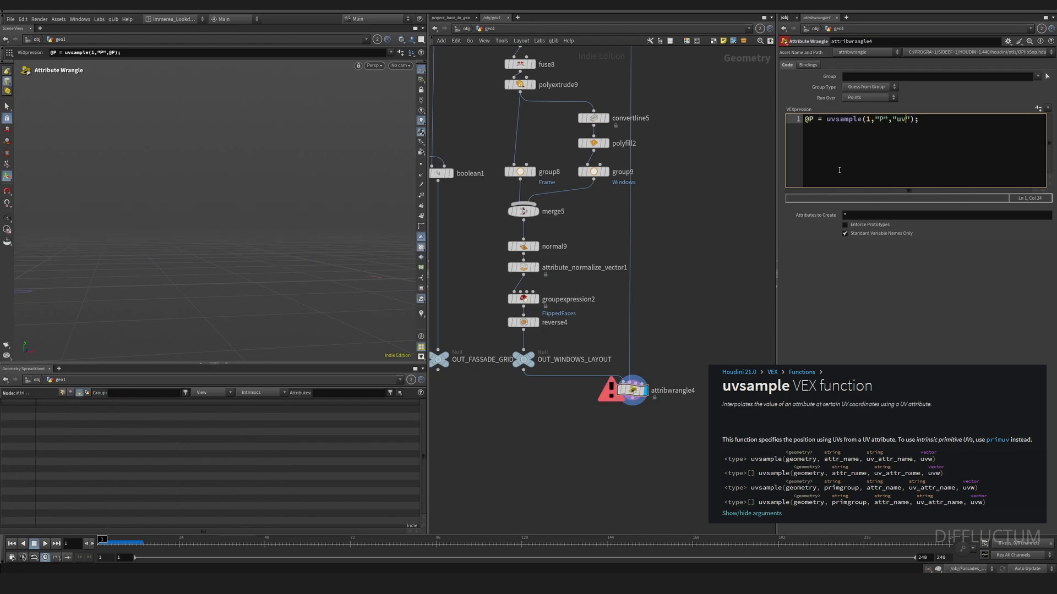
type(",")
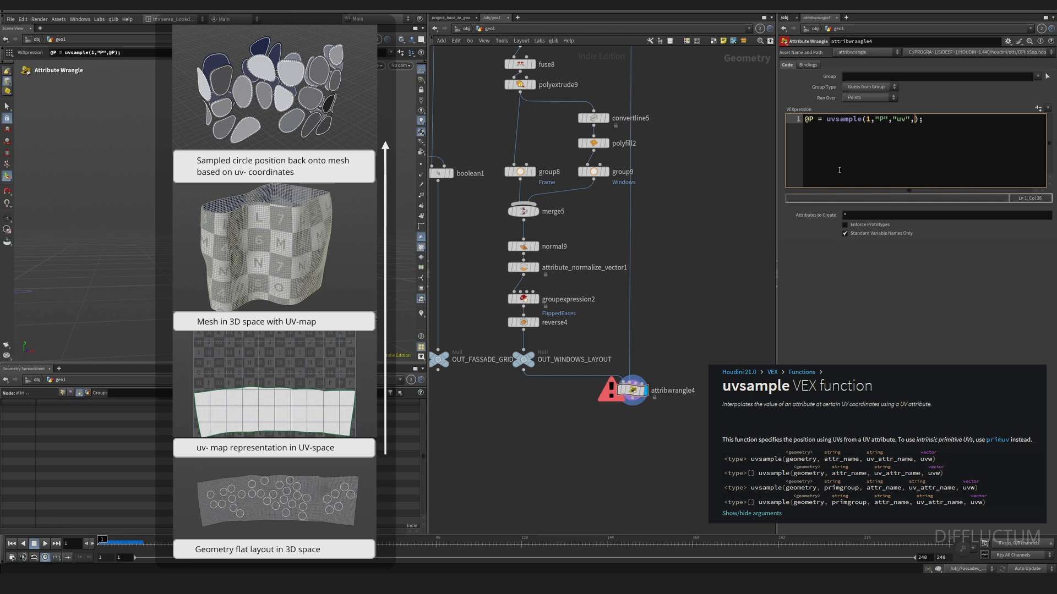
type("@P")
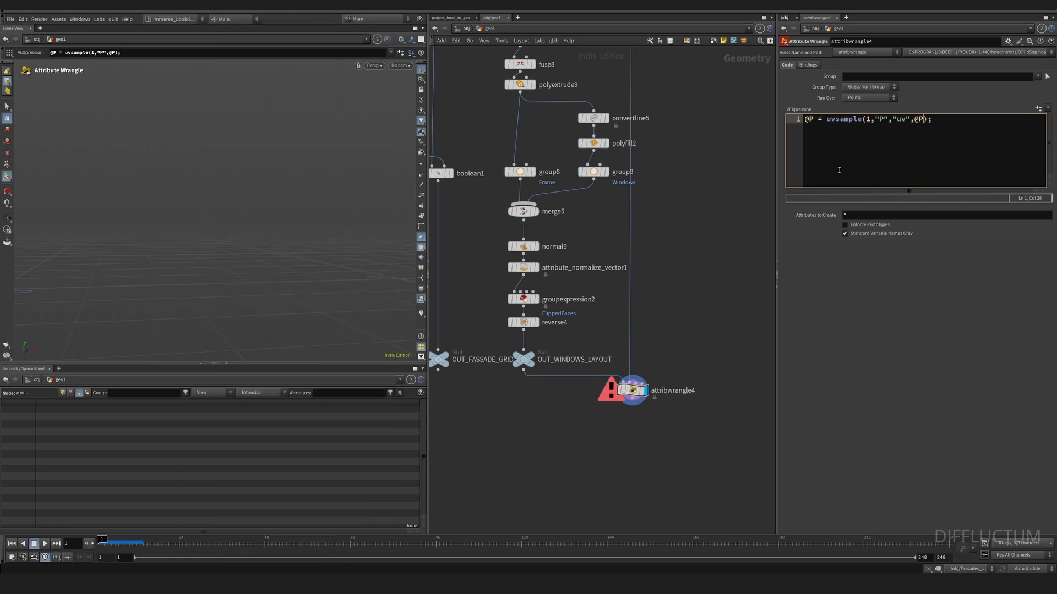
key("Escape")
left_click_drag(209, 242, 255, 226)
scroll(276, 229, "down", 3)
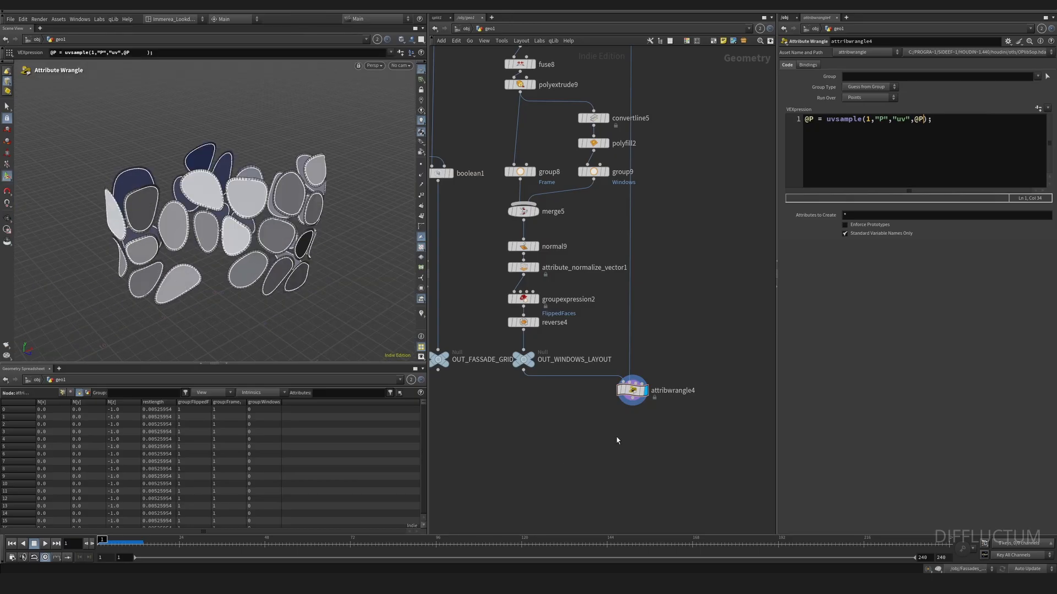
Append a Split node after attribwrangle4 and display it
key("Tab")
type("spl")
key("Return")
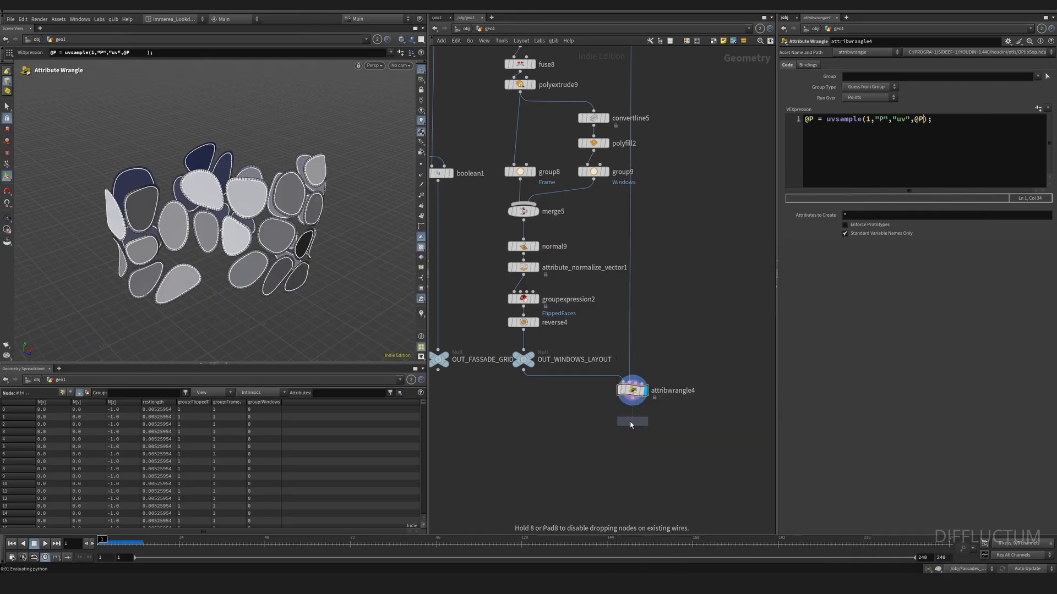
left_click(633, 422)
left_click(645, 422)
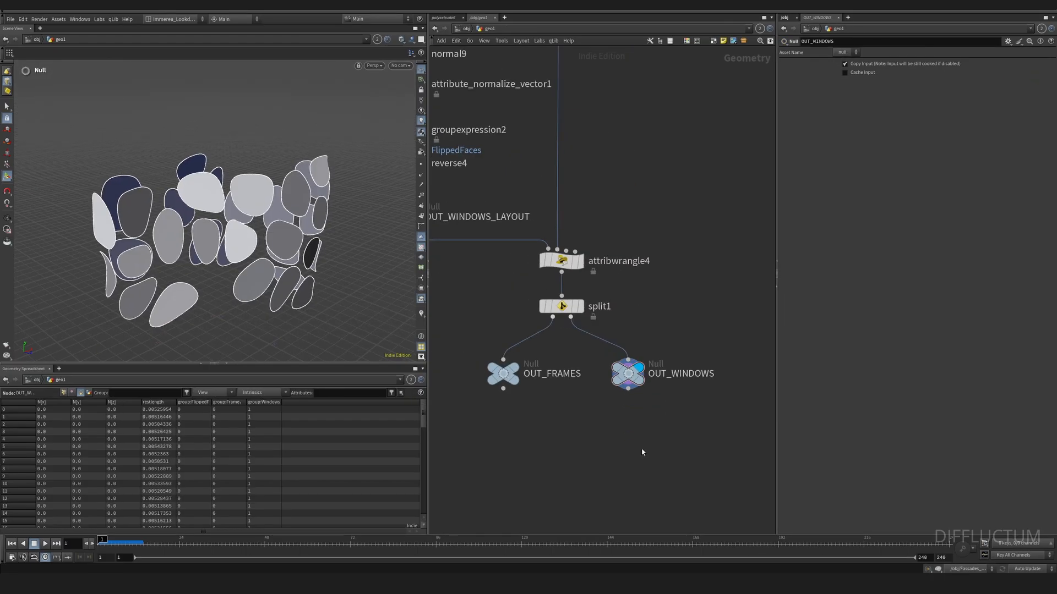
Append a displayed PolyExtrude node after OUT_WINDOWS, set its Distance to 1, and turn off Output Front
key("Tab")
type("extr")
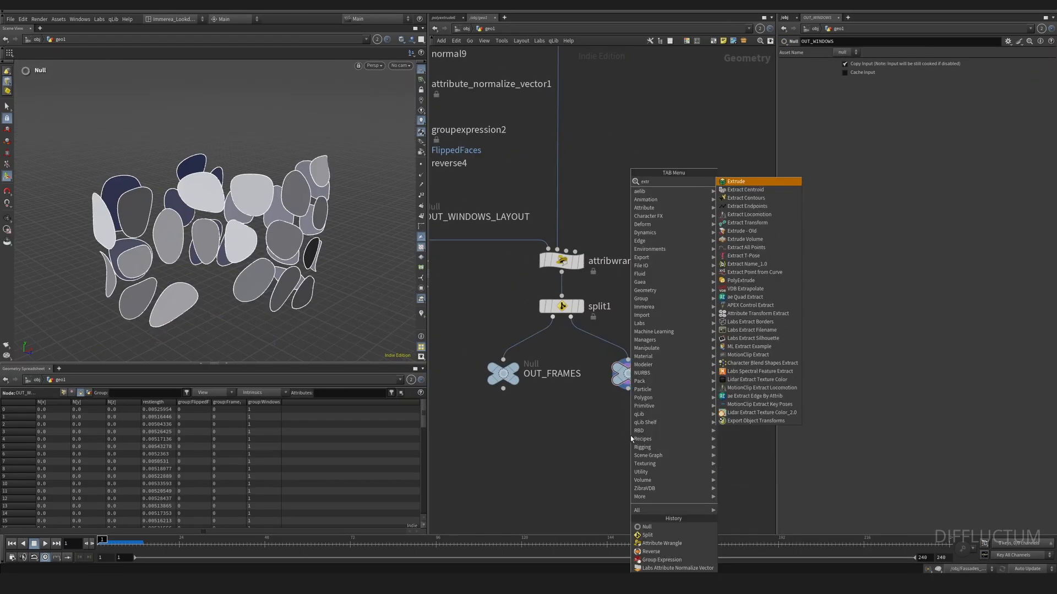
left_click(740, 280)
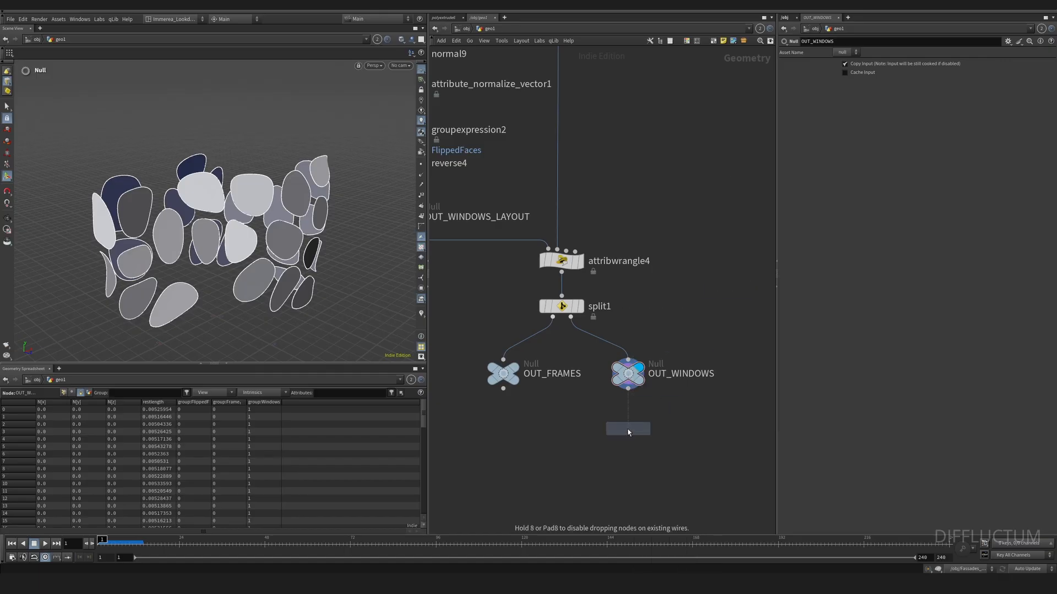
left_click(625, 428)
left_click(620, 421)
left_click(647, 430)
left_click_drag(963, 108, 1056, 113)
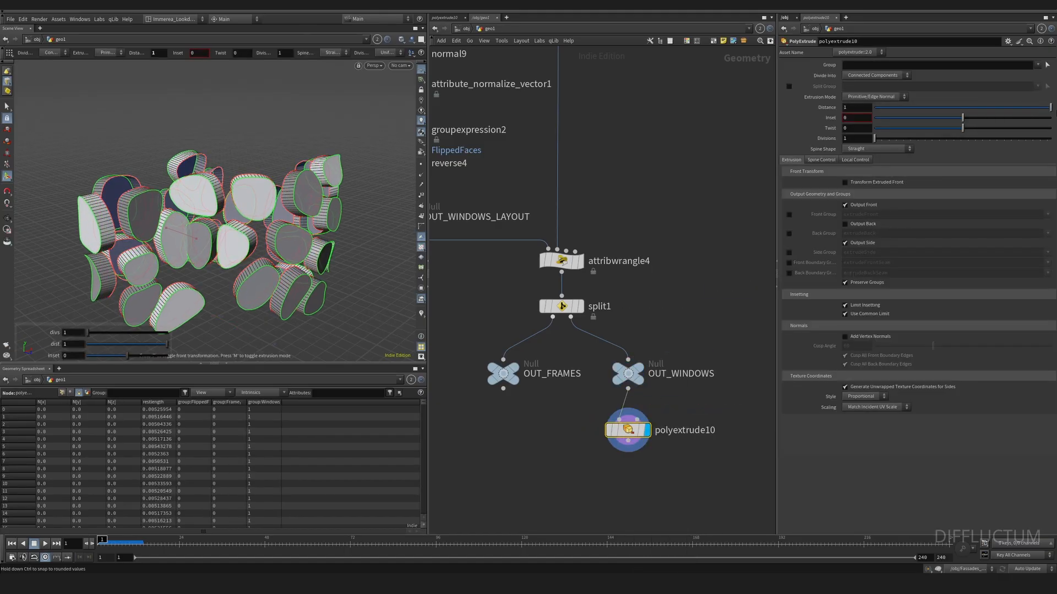
left_click(845, 205)
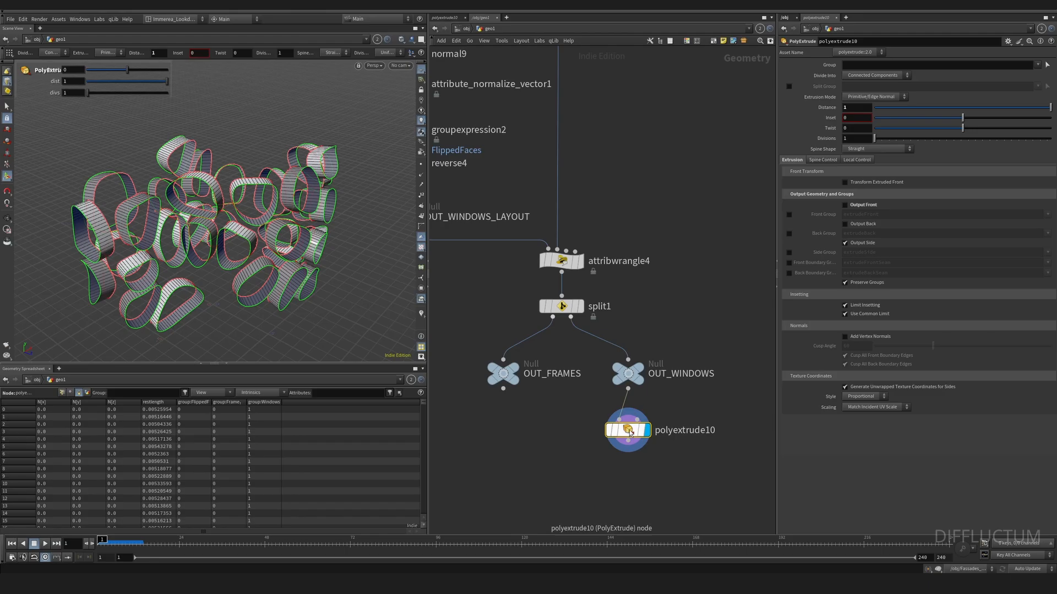
Template OUT_FASSADE_GRID to overlay the facade grid on the extruded window outlines
scroll(630, 429, "down", 5)
scroll(518, 363, "up", 3)
left_click(512, 358)
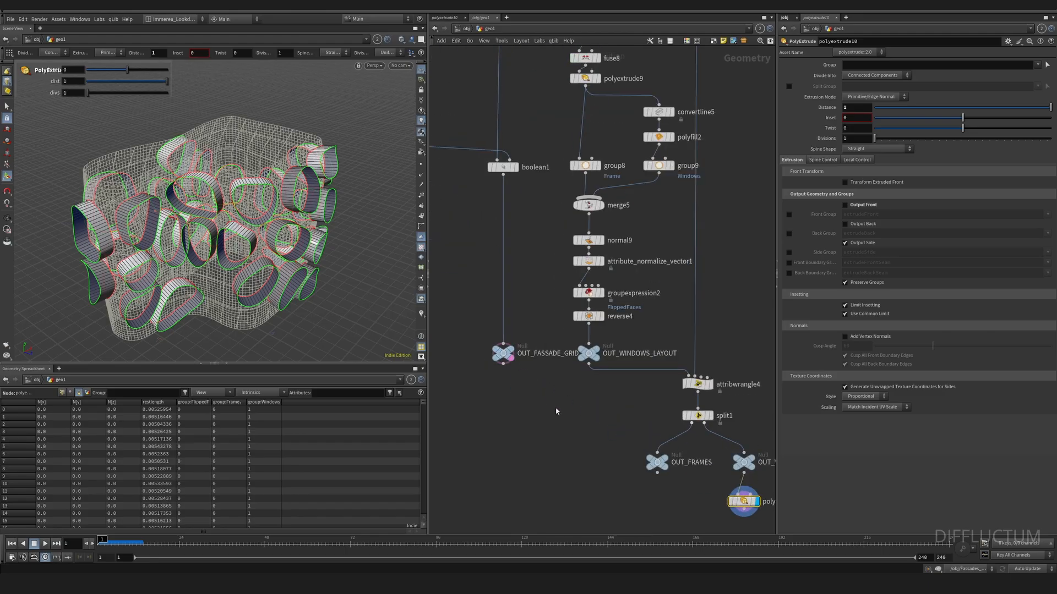
Set the Thickness Scale of polyextrude10 to 0.77 so the extruded window outlines taper
middle_click_drag(578, 423, 525, 394)
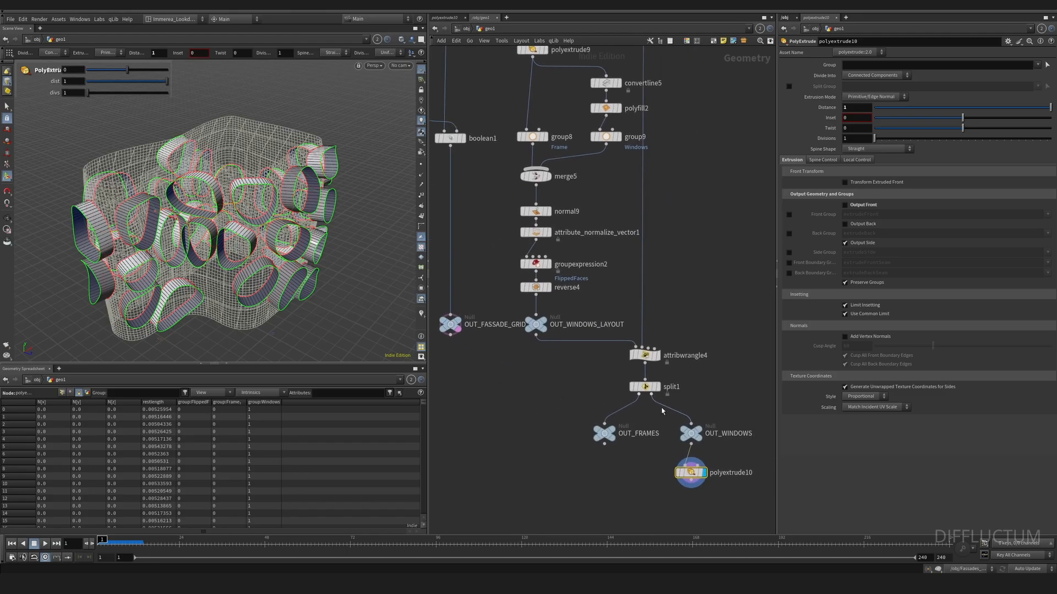
left_click(832, 161)
left_click_drag(892, 313, 888, 318)
key("Escape")
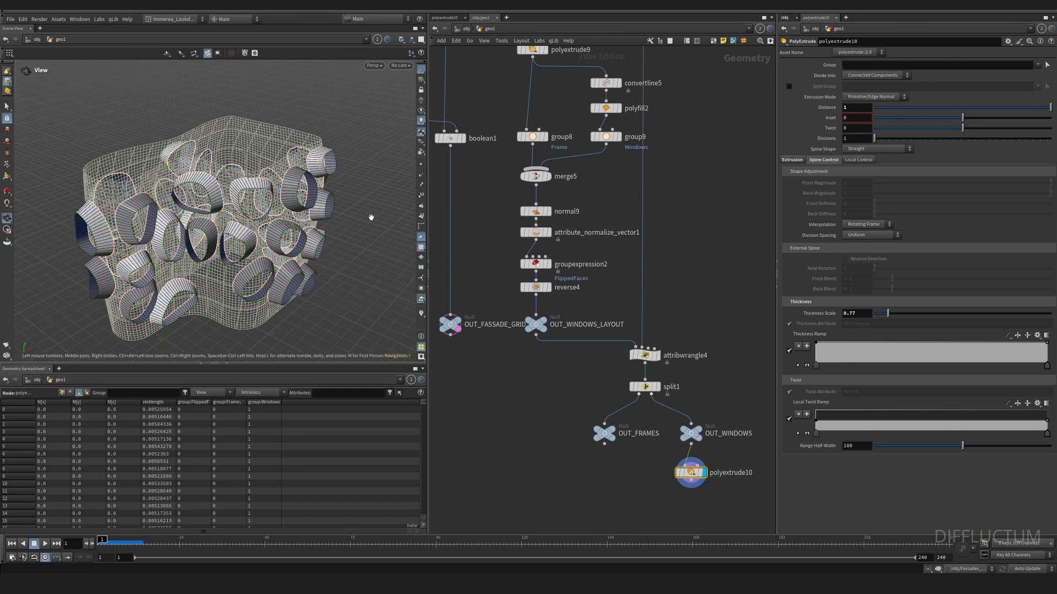
left_click_drag(371, 216, 297, 208)
key("Return")
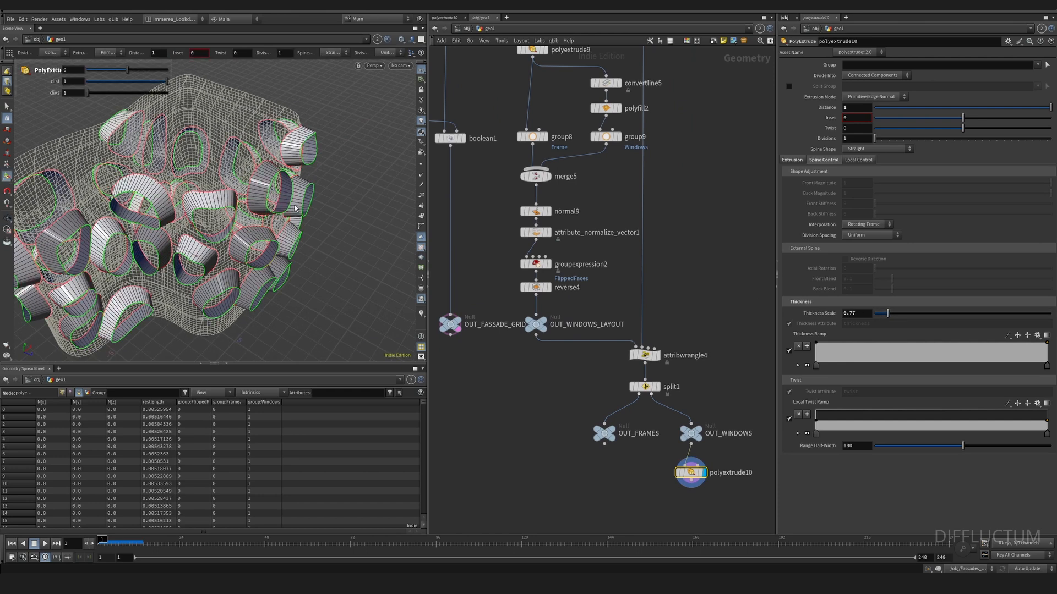
Create a reference copy of polyextrude10 beside it and set the copy's Distance to ch("../polyextrude10/dist")*-1
scroll(622, 485, "down", 2)
scroll(658, 479, "up", 3)
middle_click_drag(658, 479, 563, 423)
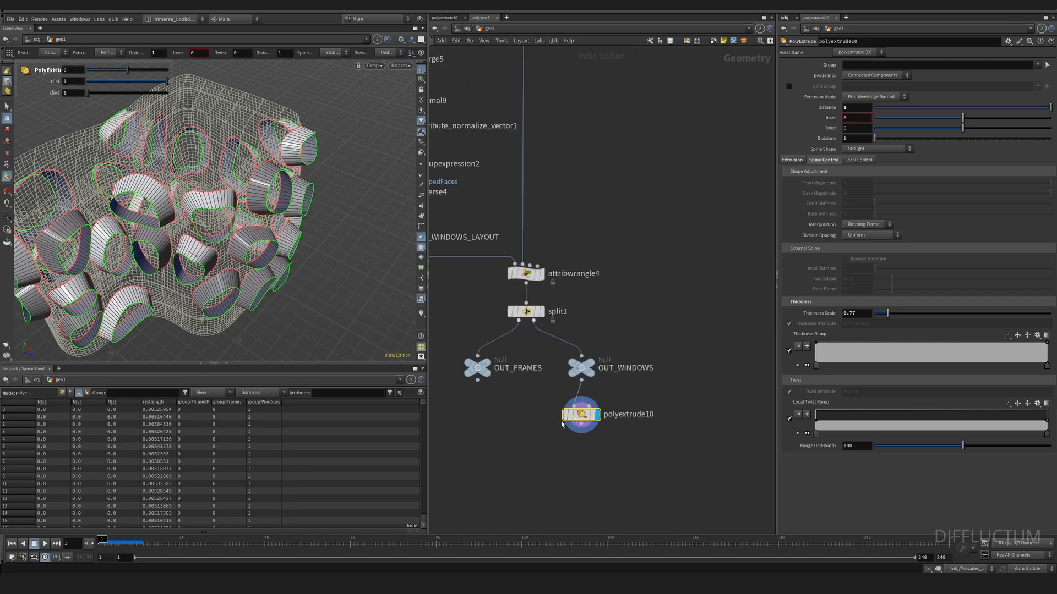
left_click_drag(581, 416, 673, 416, "ctrl+alt+shift")
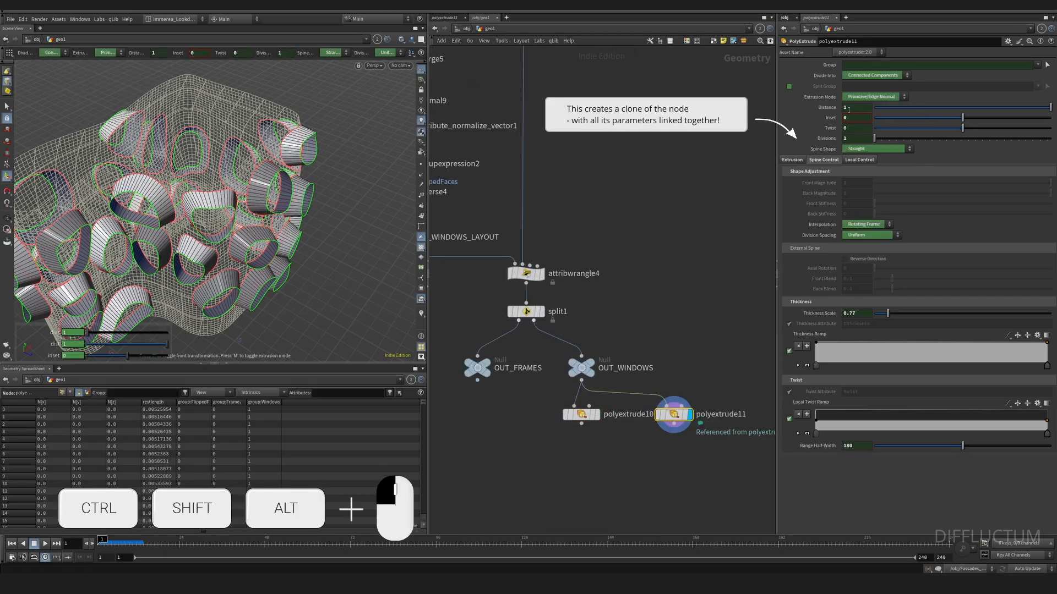
left_click(931, 107)
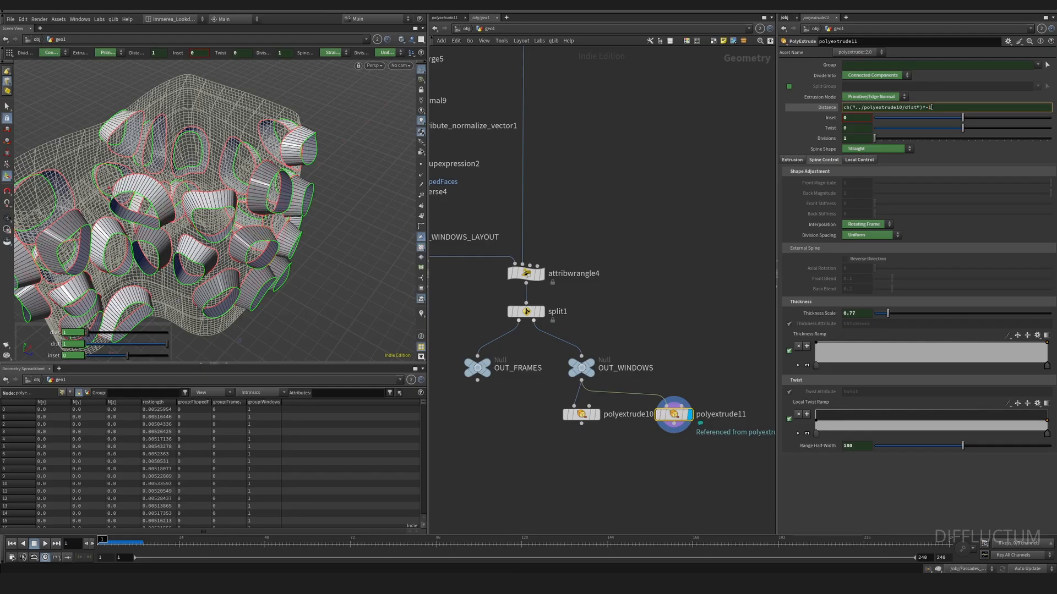
type("1")
key("Return")
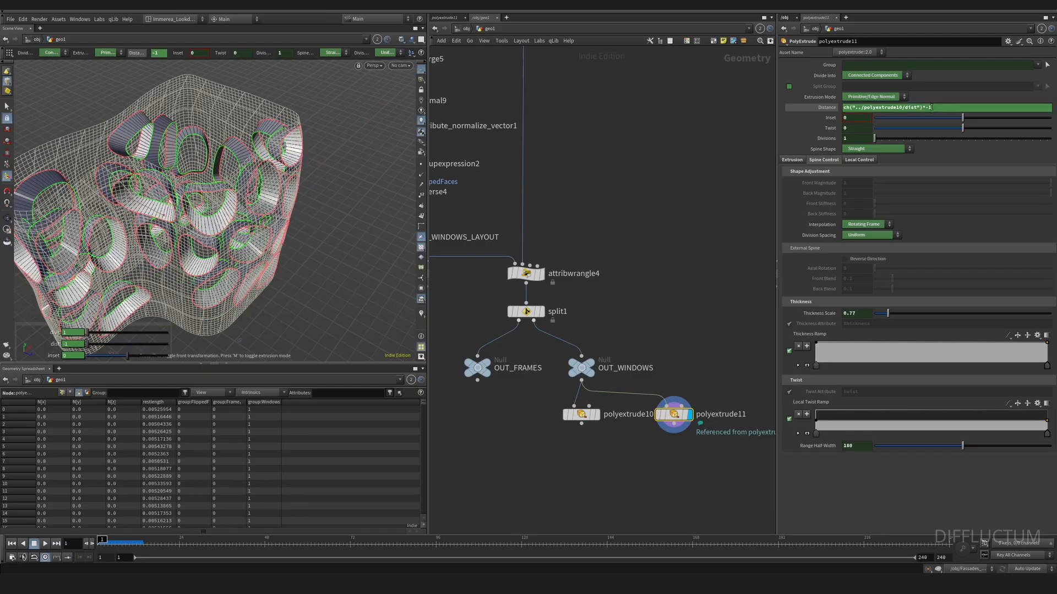
Unlink the Thickness Scale of polyextrude11 and set its Distance to about -0.803
left_click(824, 316, "ctrl+shift")
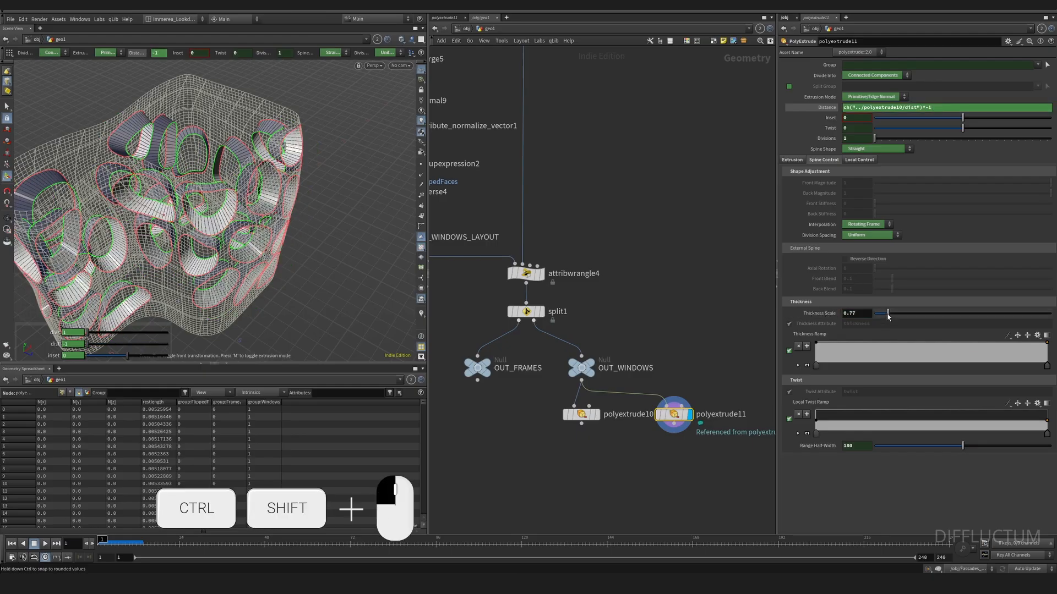
left_click_drag(888, 316, 889, 317, "ctrl+shift")
key("Escape")
left_click_drag(303, 173, 346, 154)
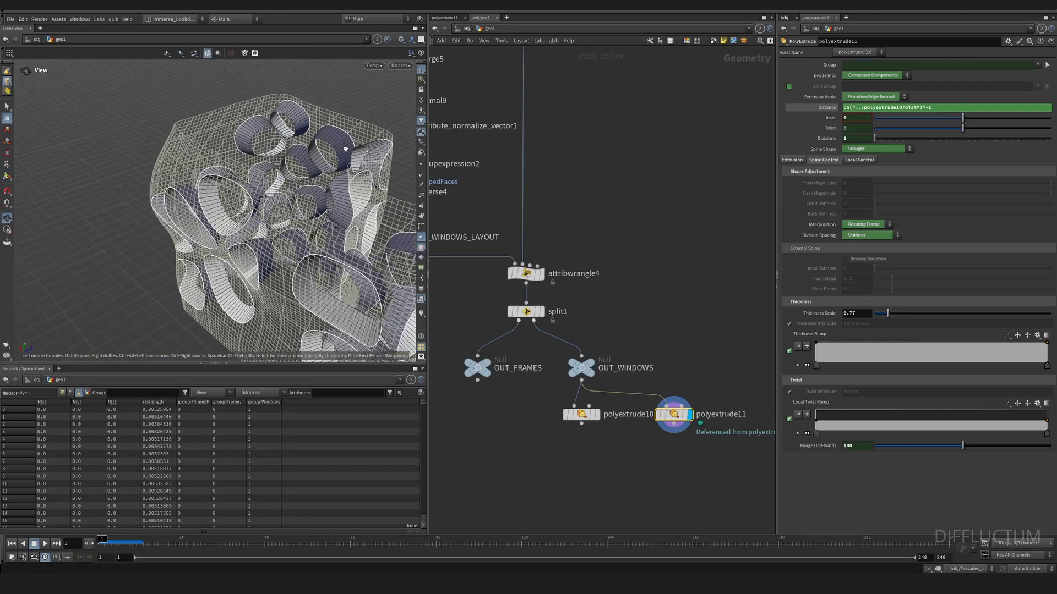
right_click_drag(347, 153, 342, 108)
left_click_drag(342, 109, 294, 144)
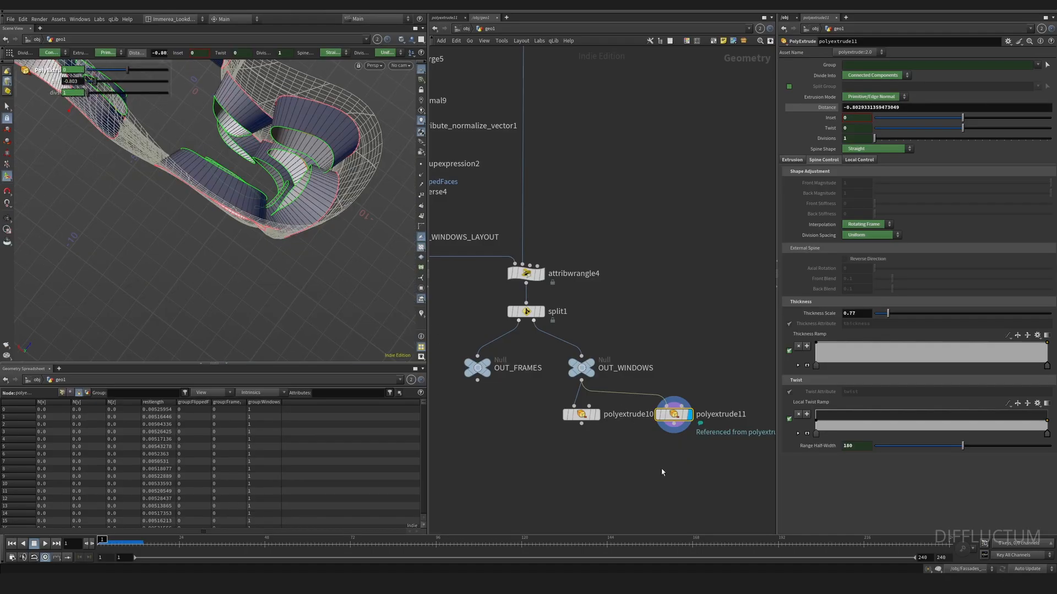
Append a Reverse node to polyextrude11 and merge its output with polyextrude10 in a displayed Merge node
key("Tab")
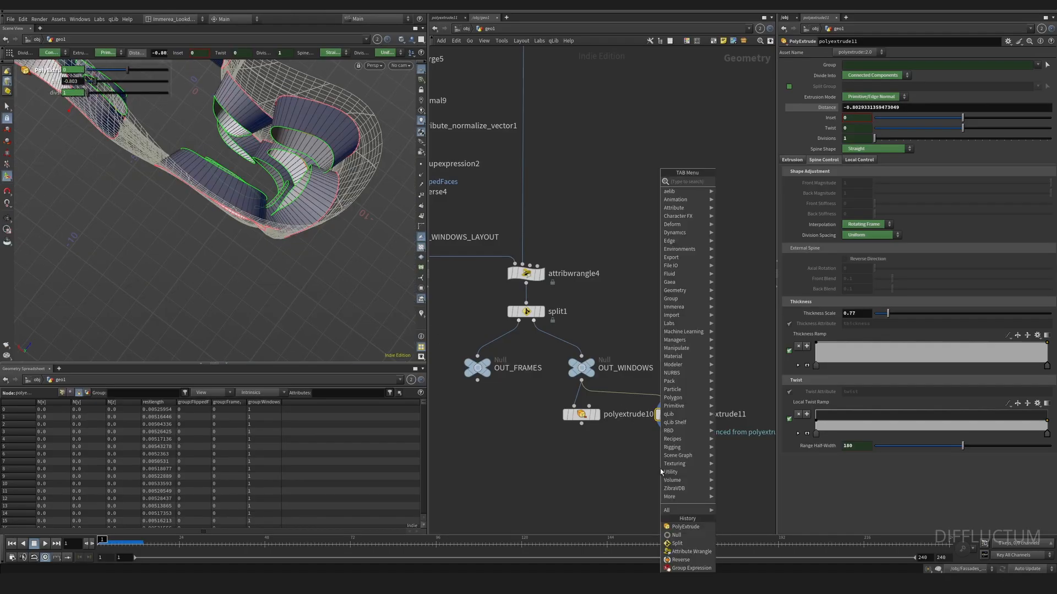
type("nor")
key("Return")
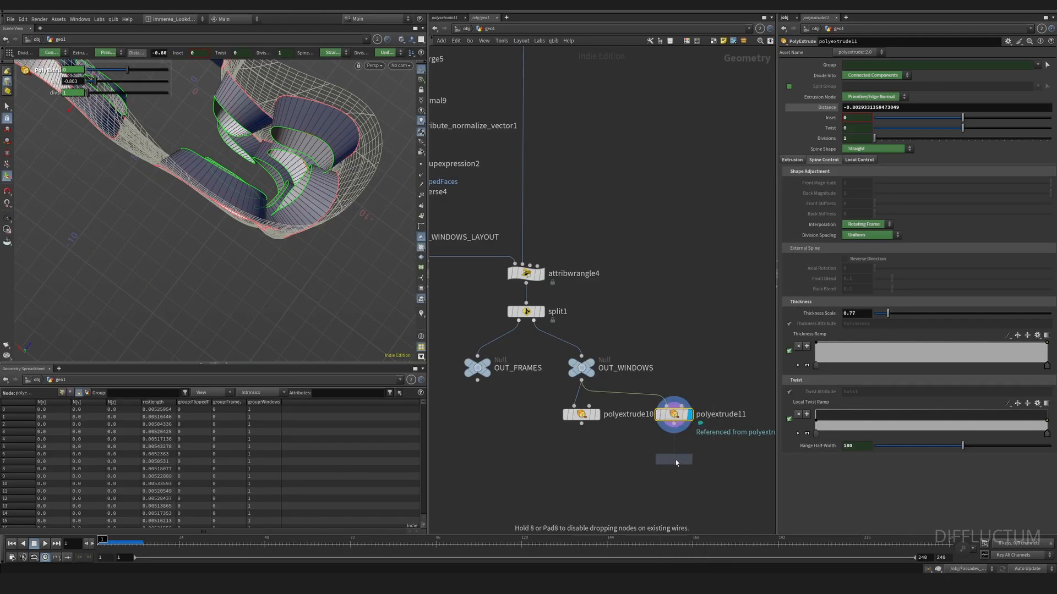
left_click(675, 460)
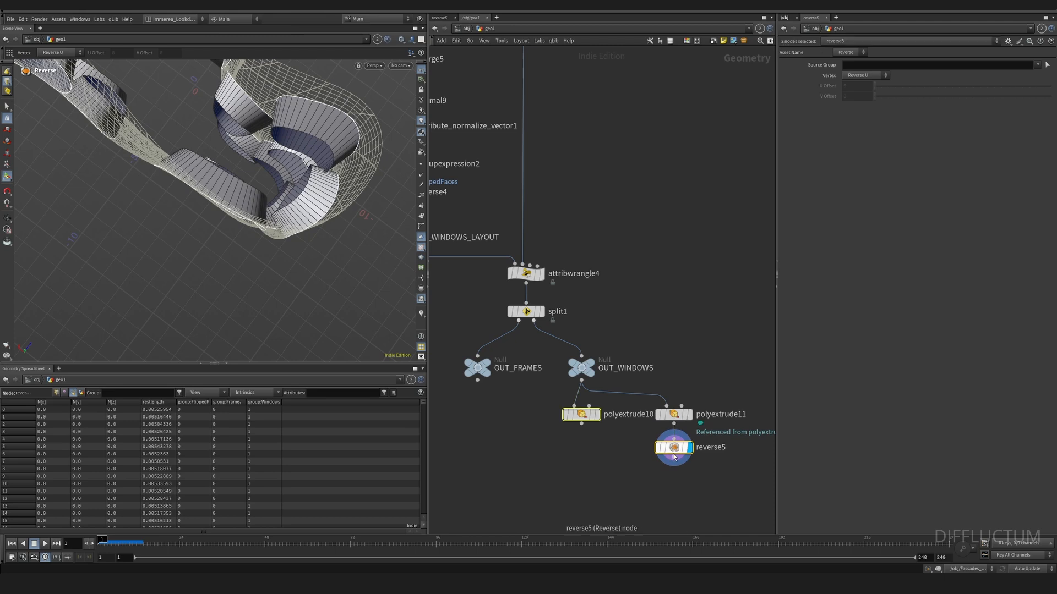
left_click_drag(673, 457, 582, 485, "alt")
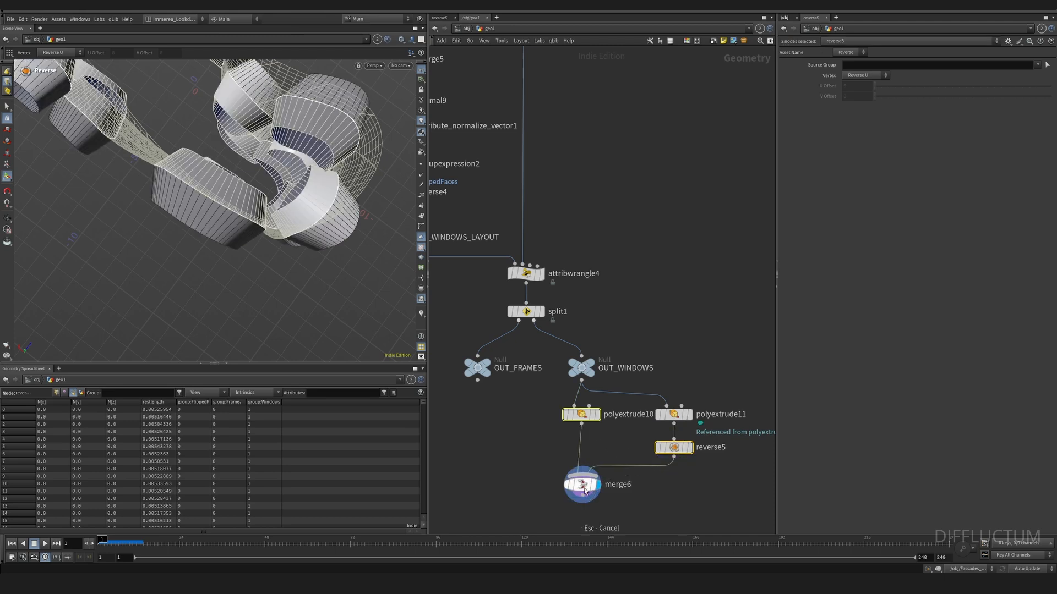
Append a Fuse node after merge6 and display it
key("Tab")
type("fuse")
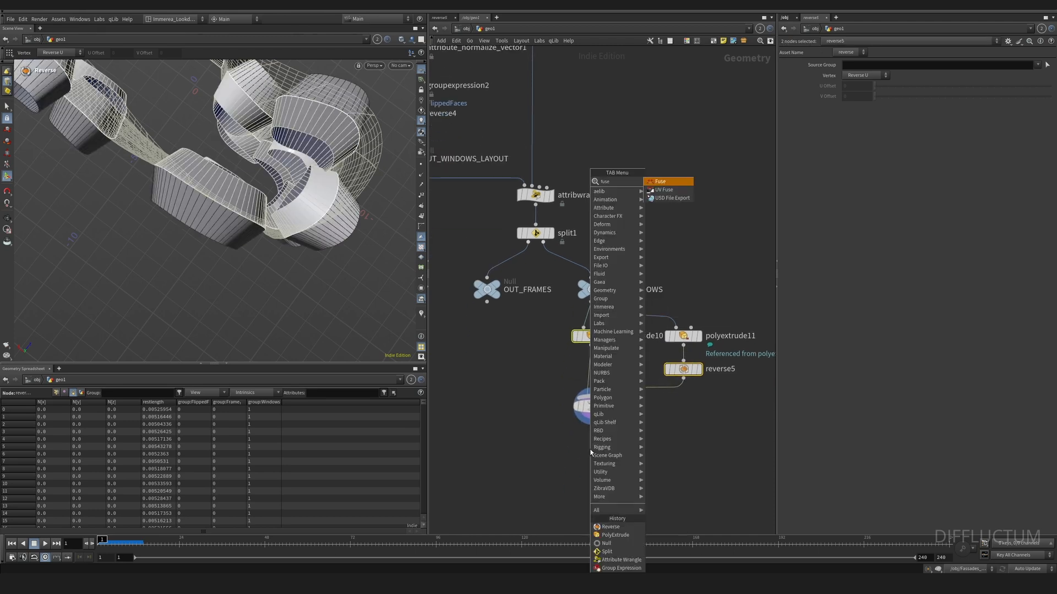
key("Return")
left_click(592, 446)
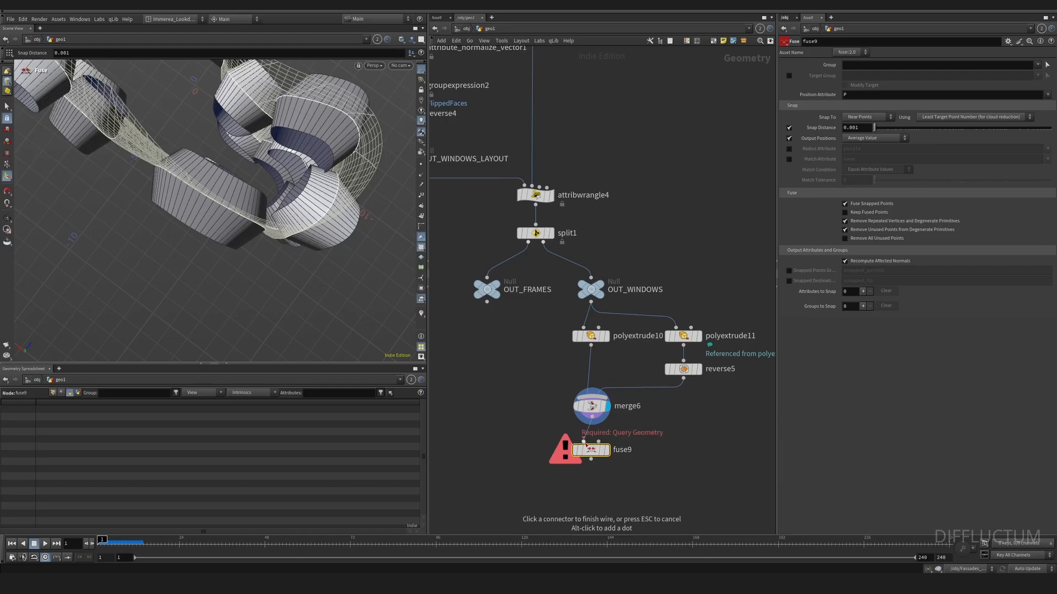
left_click(607, 445)
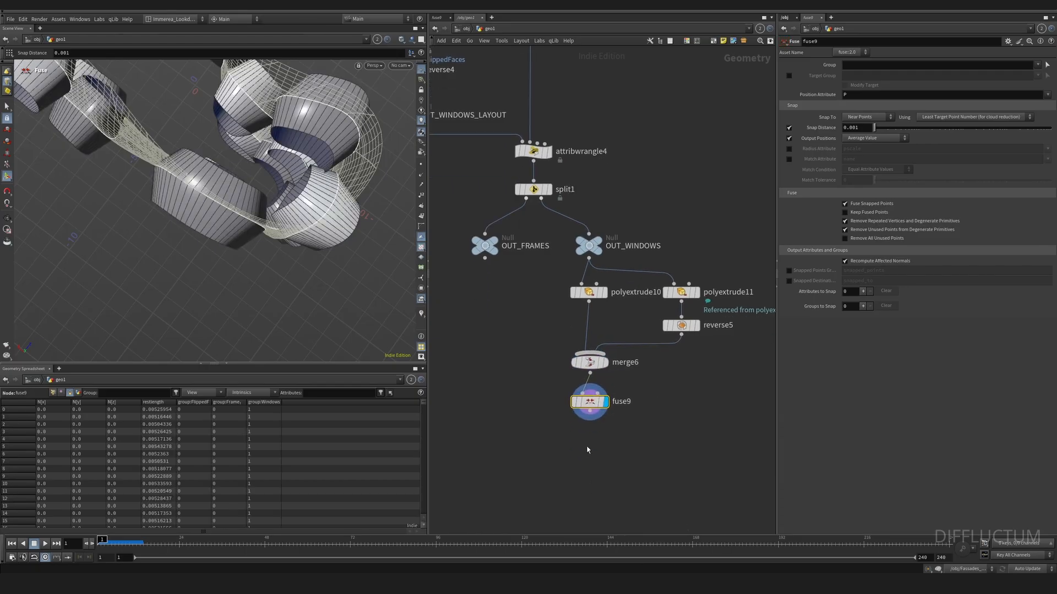
Append a displayed PolyFill node after fuse9 and set its Fill Mode to Triangle Fan
key("Tab")
type("fill")
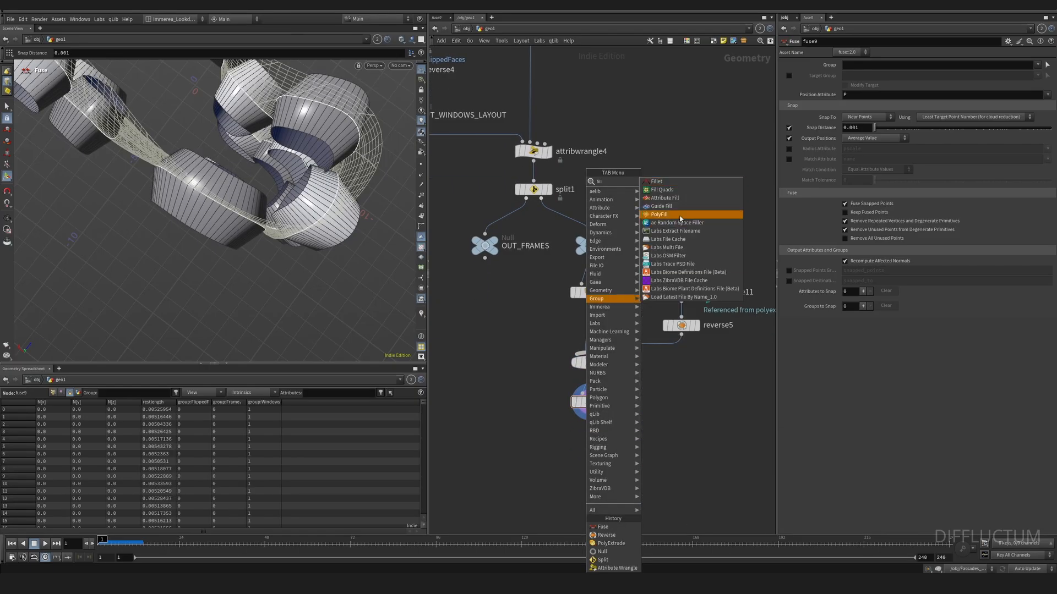
left_click(681, 215)
left_click(593, 443)
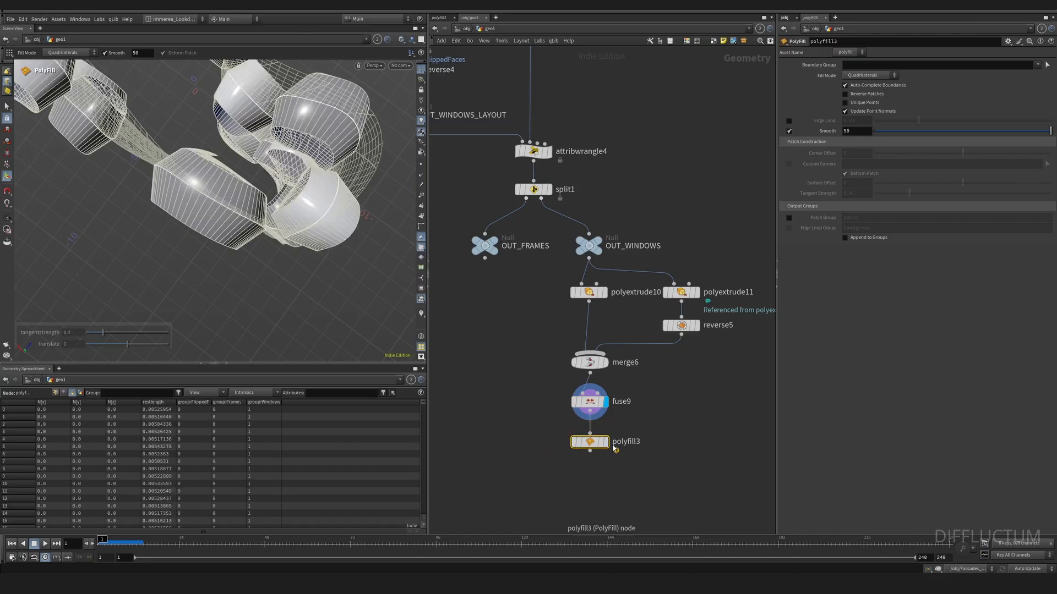
left_click(875, 77)
left_click(872, 101)
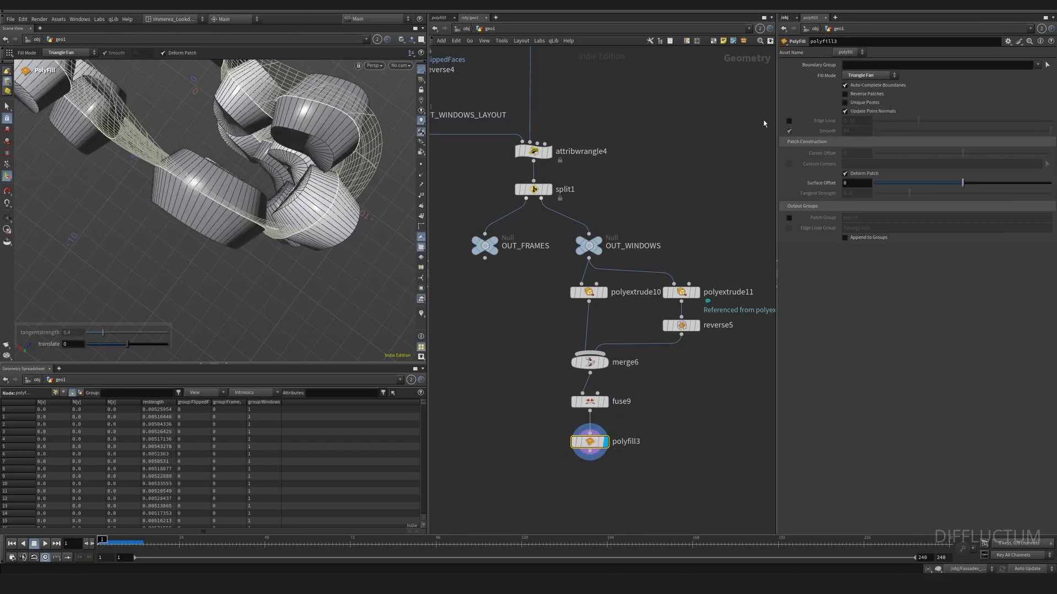
left_click_drag(317, 153, 230, 100, "alt")
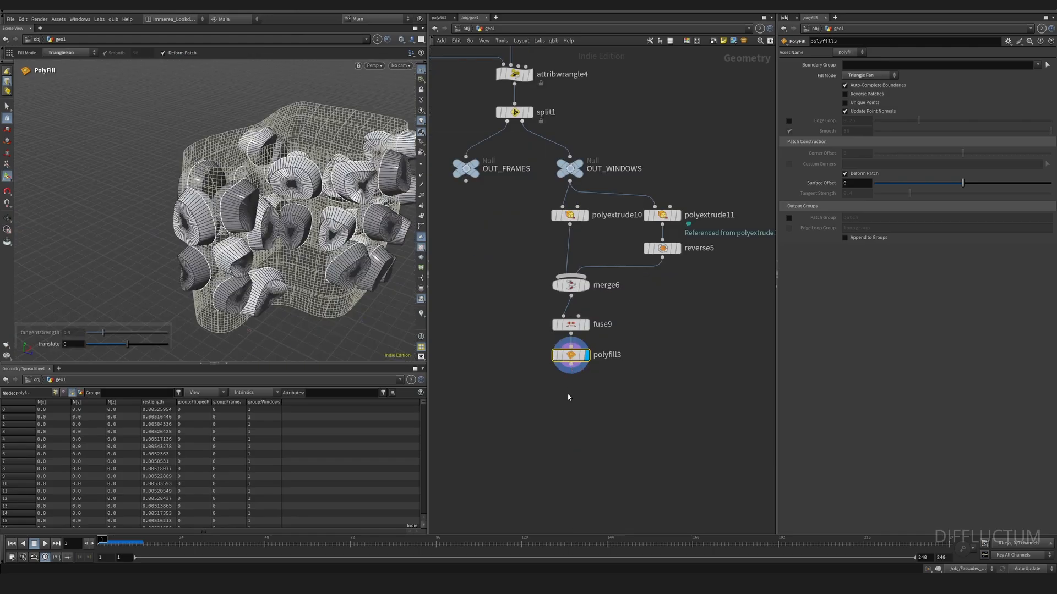
Add a displayed Boolean node with OUT_FASSADE_GRID as its first input and polyfill3 as its second
key("Tab")
type("boole")
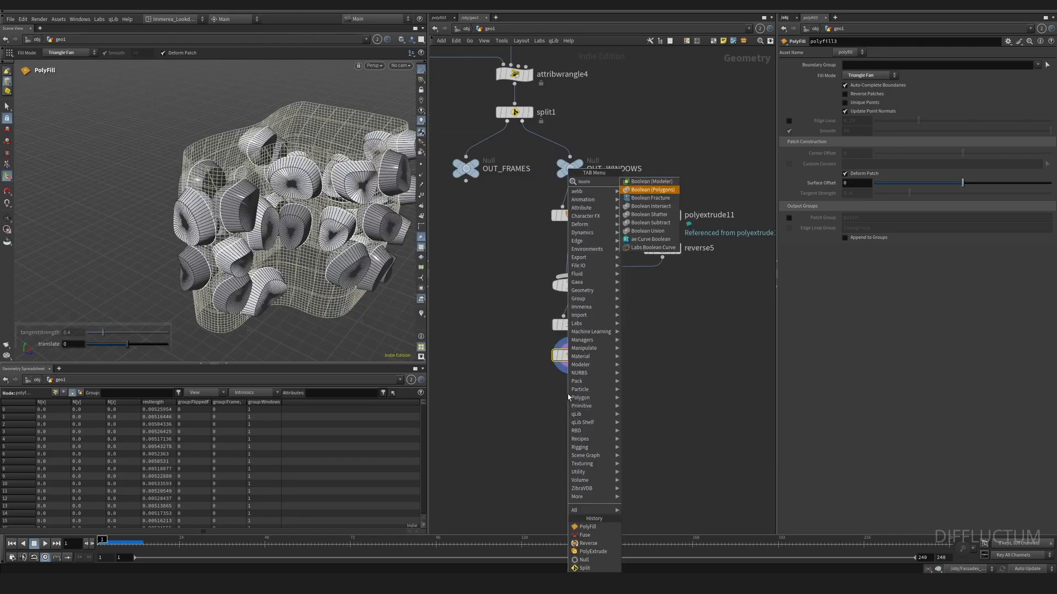
key("Return")
left_click(569, 396)
left_click(565, 389)
scroll(565, 389, "down", 5)
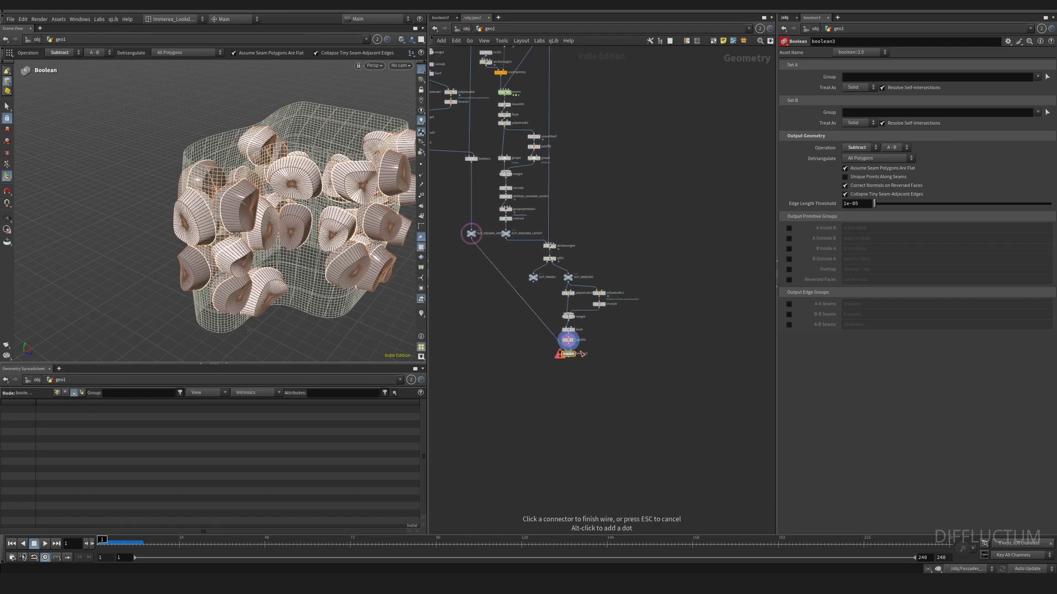
left_click(581, 353)
scroll(581, 349, "up", 5)
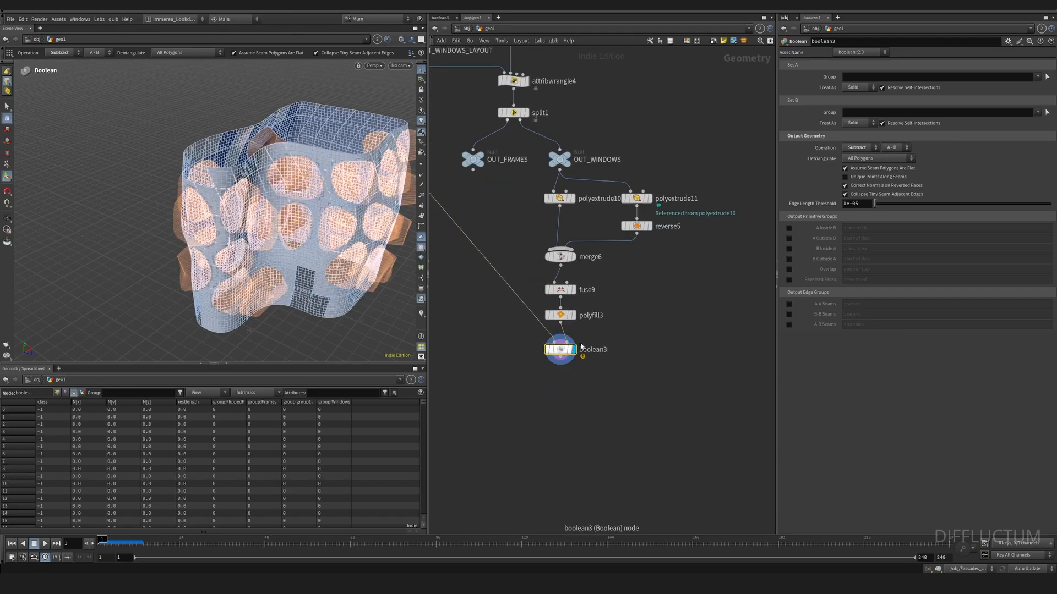
Treat Set A of boolean3 as Surface and append a displayed Null named OUT_FASSADE_CUTOUT
left_click(857, 88)
left_click(855, 105)
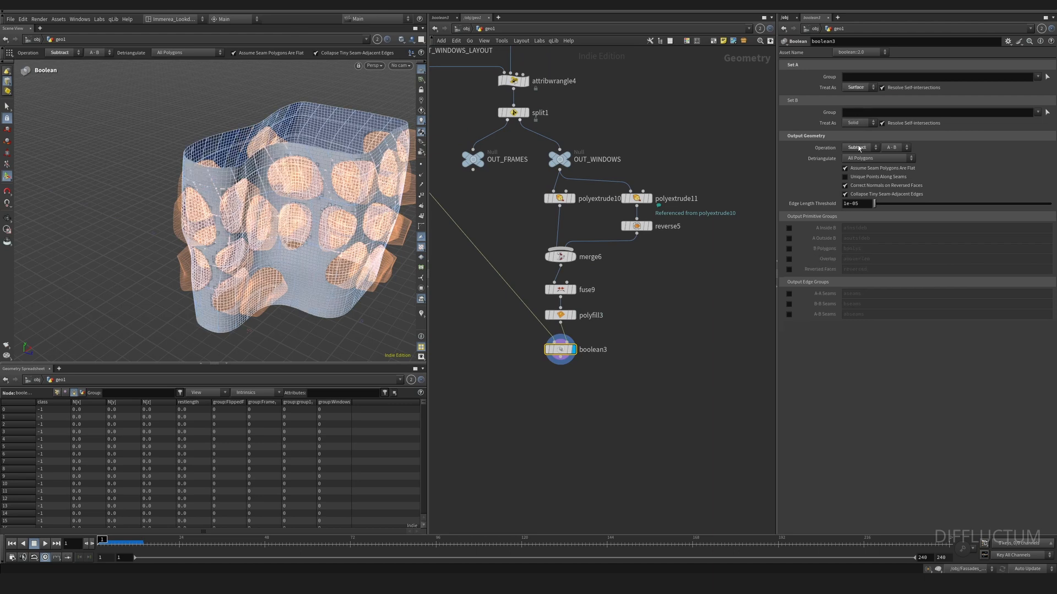
left_click(569, 351)
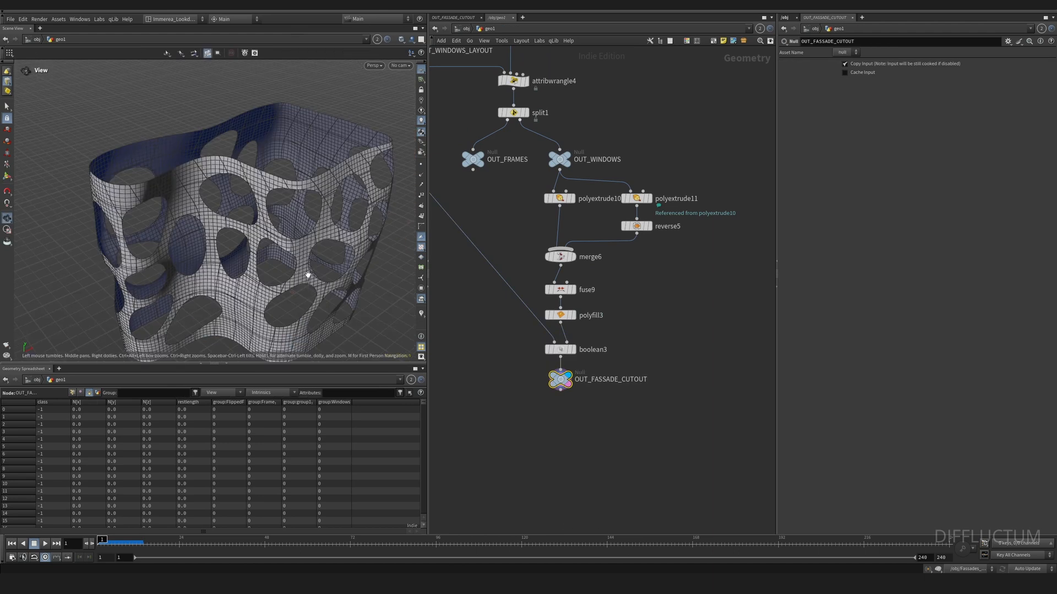
Examine the window cutouts in the facade mesh from several angles
right_click_drag(308, 274, 259, 271)
left_click_drag(260, 271, 272, 250)
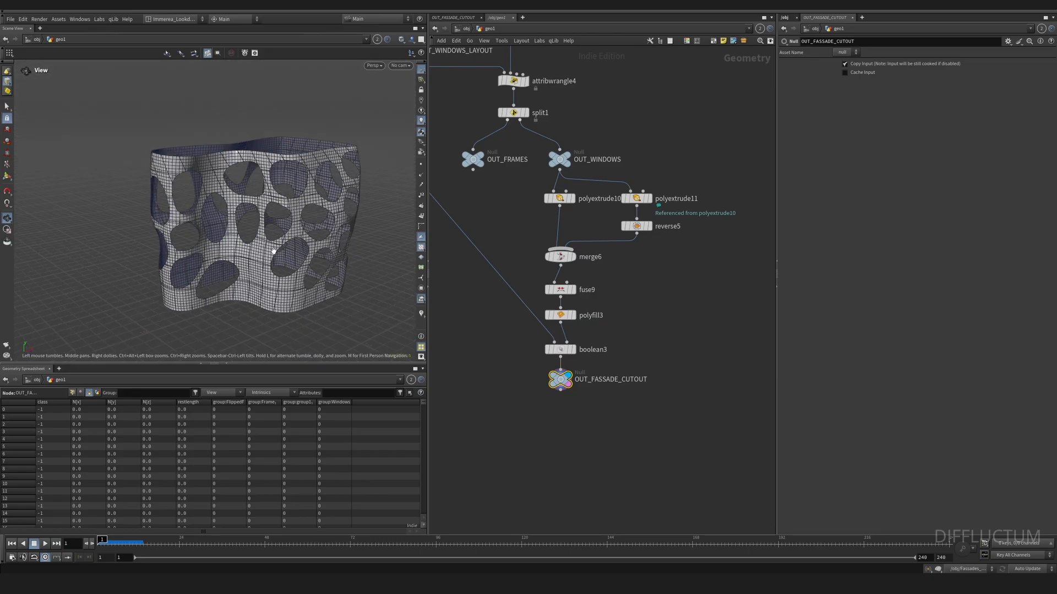
middle_click_drag(276, 241, 269, 260)
left_click_drag(269, 260, 274, 275)
middle_click_drag(274, 263, 259, 248)
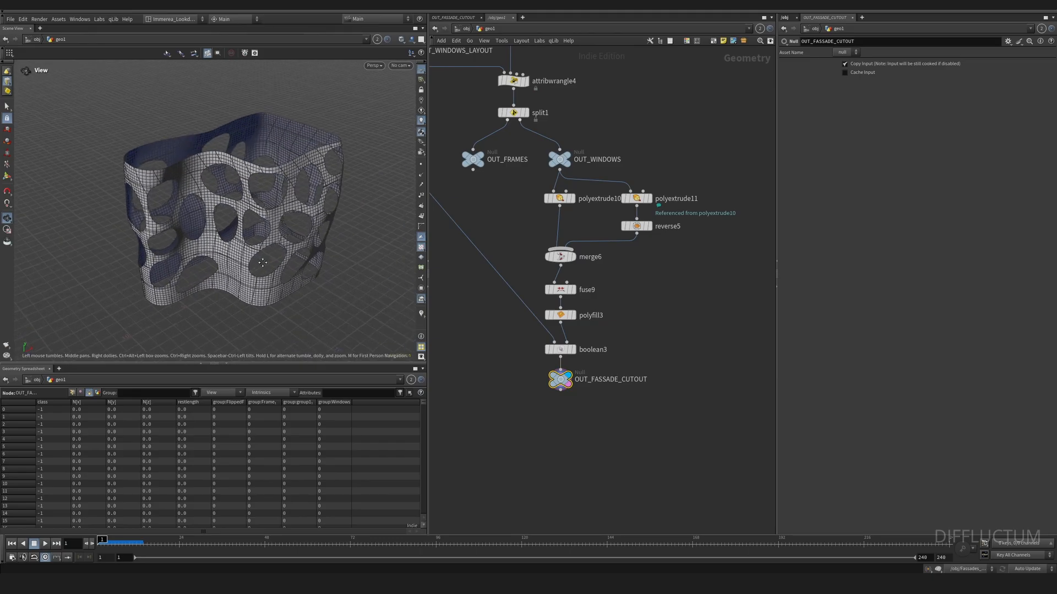
right_click_drag(263, 262, 279, 236)
left_click_drag(279, 236, 287, 255)
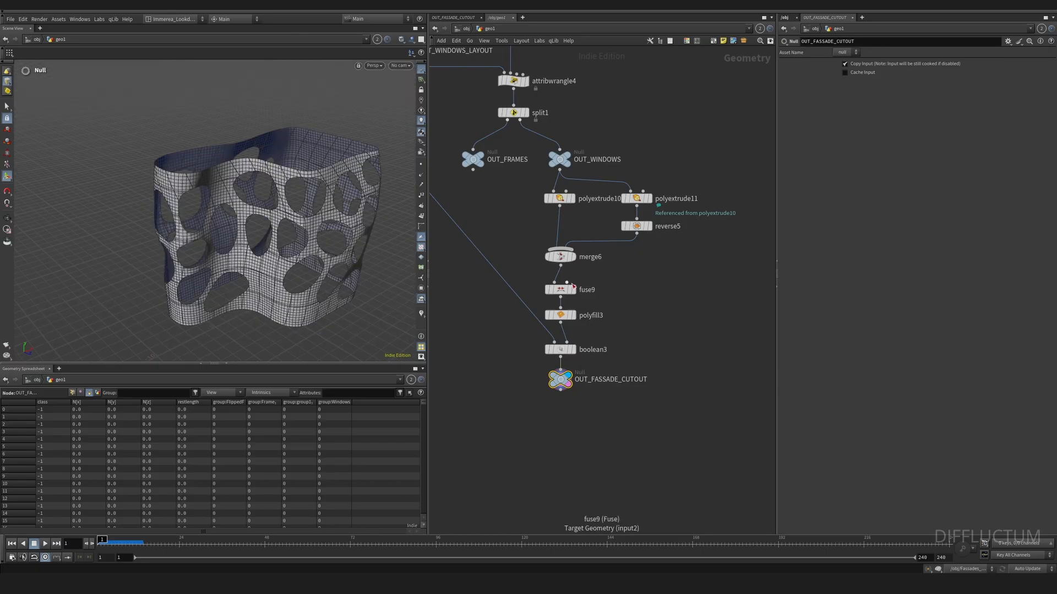
Append a displayed PolyExtrude node after OUT_FRAMES and set its Distance to 1
scroll(511, 225, "down", 1)
middle_click_drag(513, 227, 604, 278)
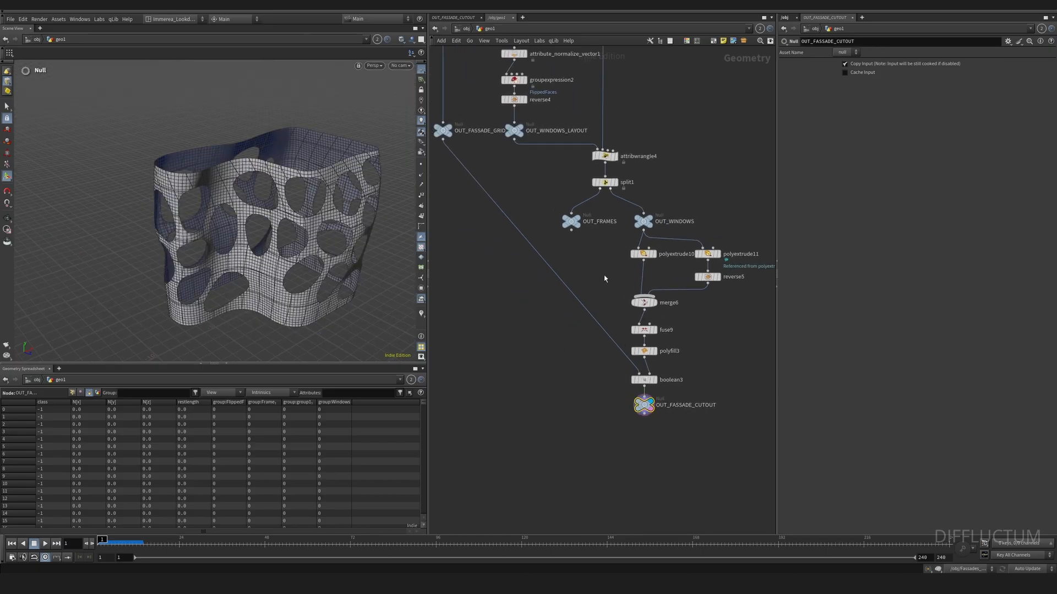
left_click_drag(573, 230, 571, 257)
type("polyex")
key("Return")
left_click(582, 255)
left_click_drag(963, 109, 1054, 117)
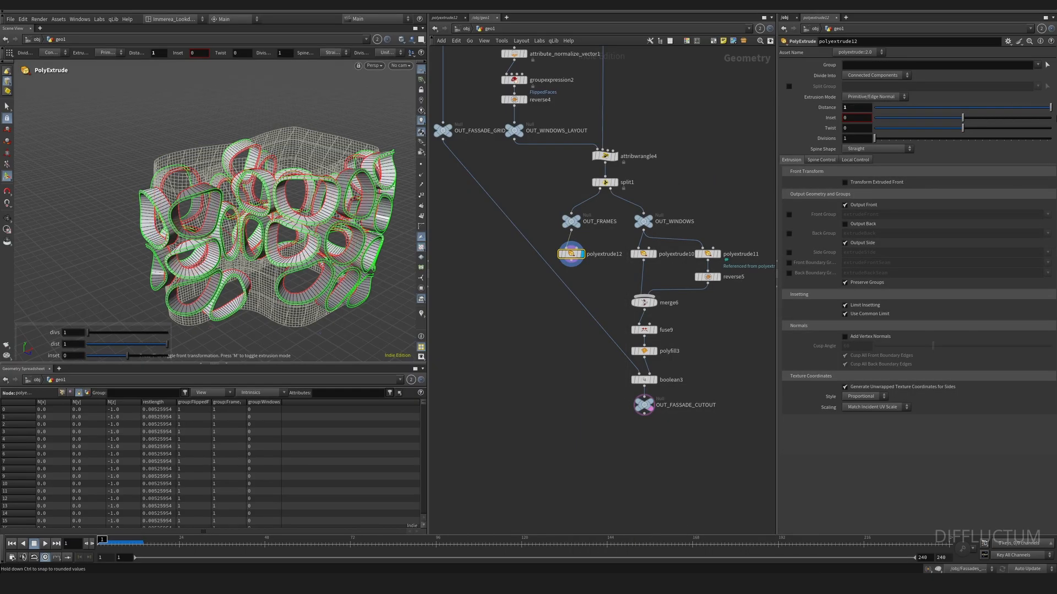
Inspect the extruded frames against the facade grid from close up and from above
key("Escape")
left_click_drag(339, 228, 368, 258)
scroll(310, 243, "up", 5)
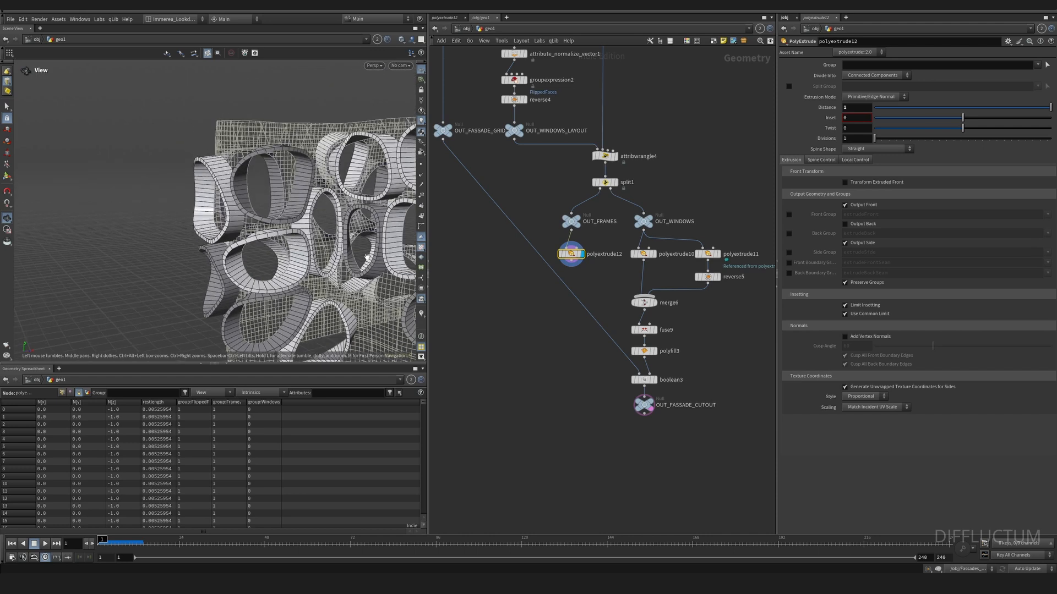
left_click_drag(368, 258, 300, 280)
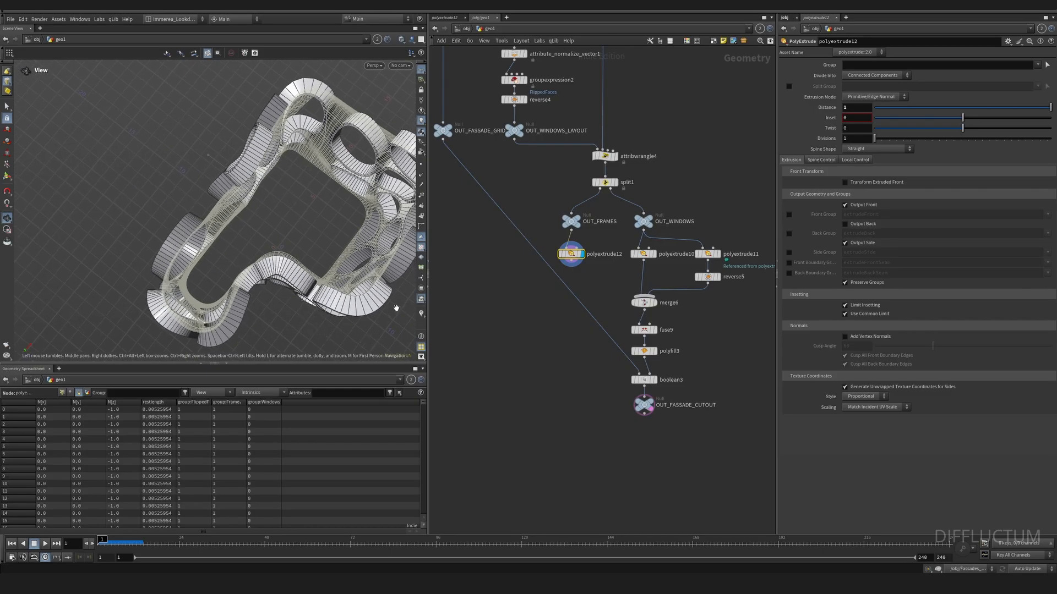
key("Return")
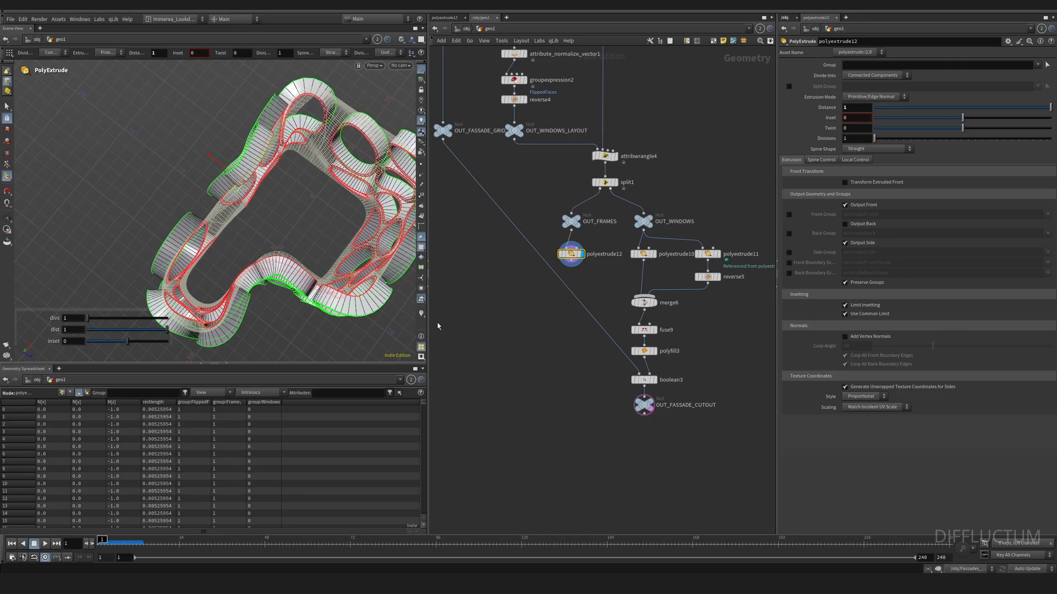
scroll(473, 322, "down", 3)
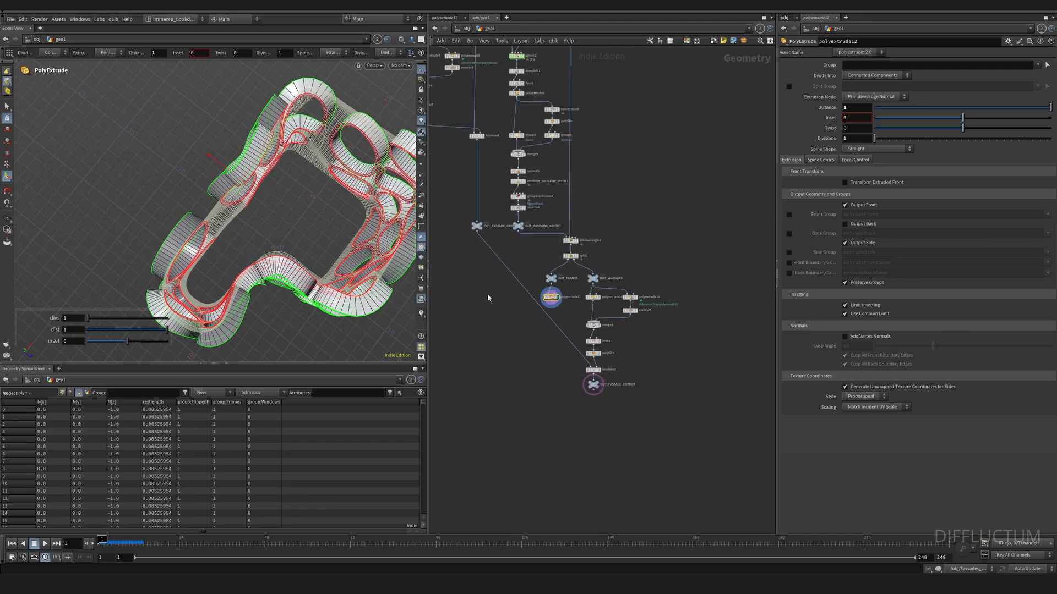
Add an Object Merge node beside polyextrude12 and set its Object 1 to the OUT_FASSADE_MESH null
key("Tab")
type("object merge")
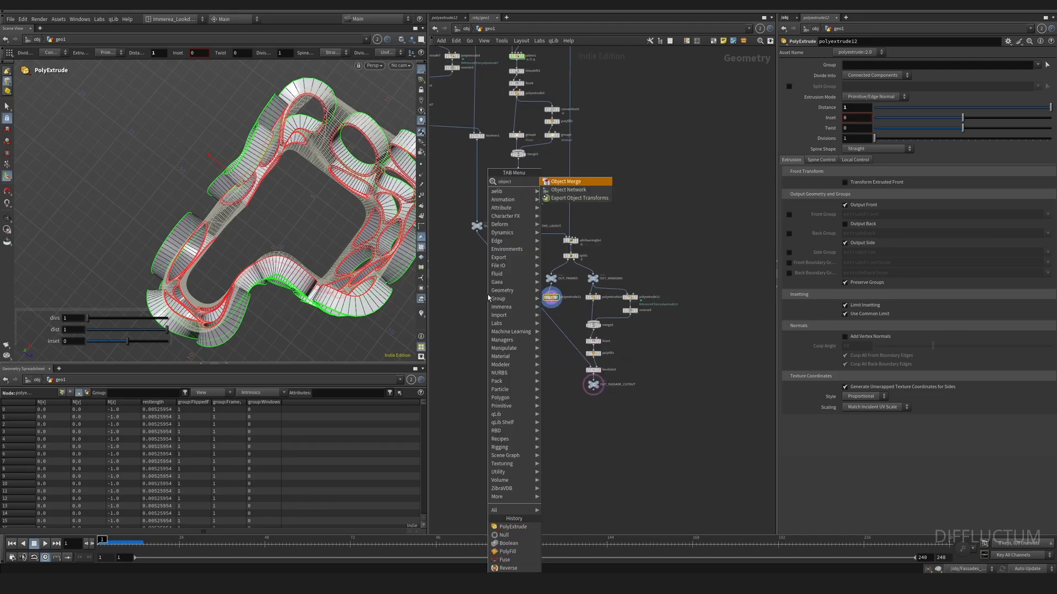
key("Return")
left_click(495, 298)
scroll(596, 215, "down", 3)
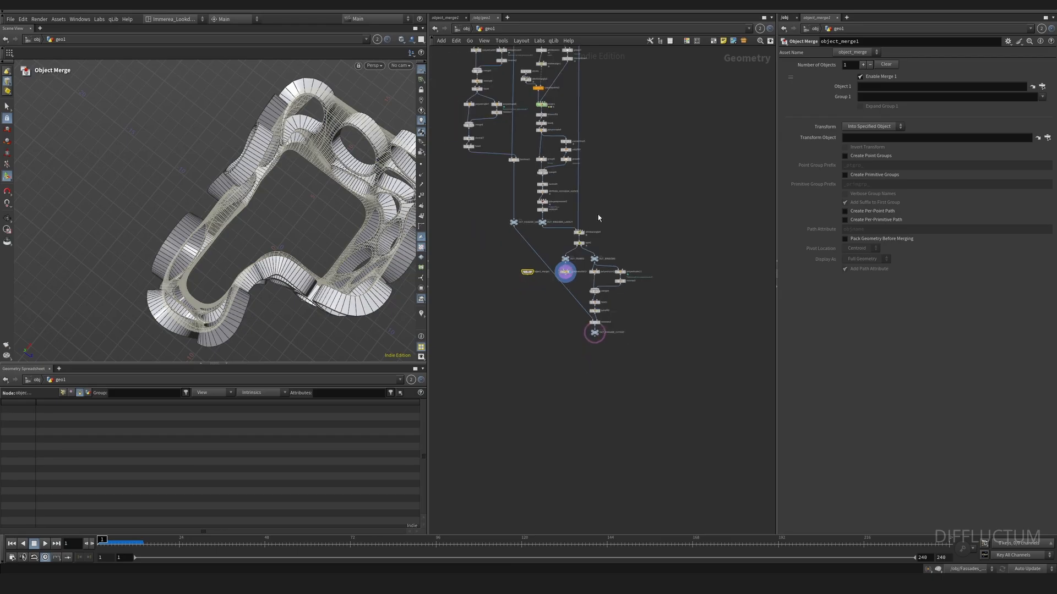
middle_click_drag(597, 216, 616, 361)
scroll(554, 113, "up", 2)
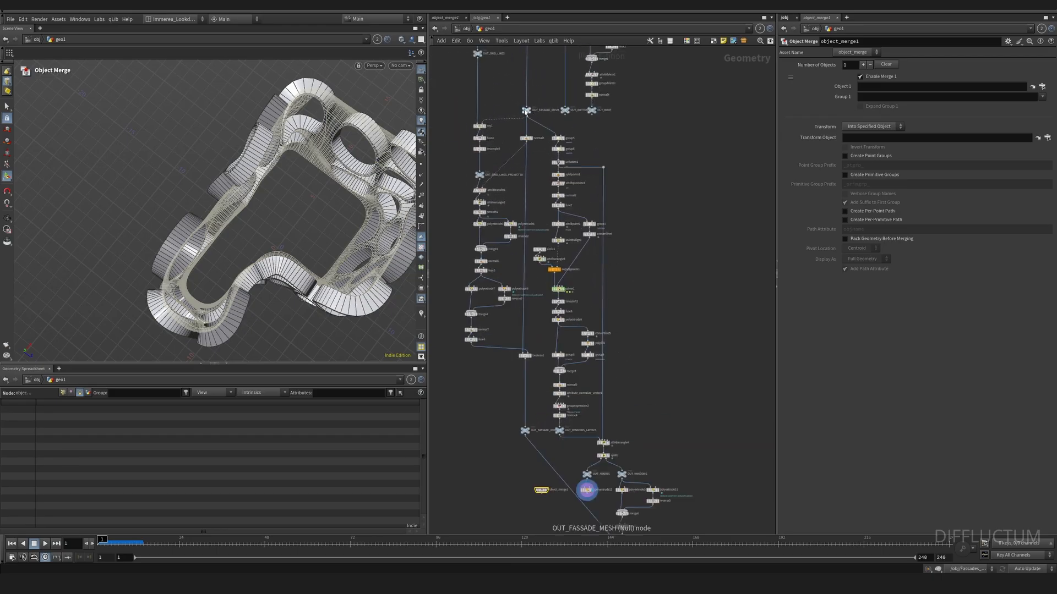
left_click_drag(526, 112, 872, 88)
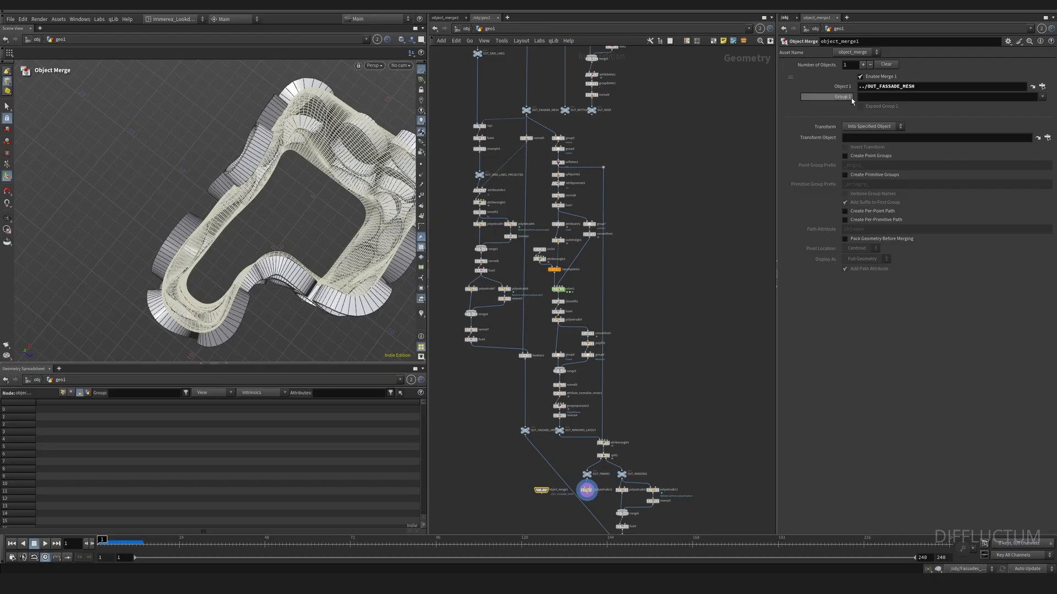
Display the object_merge1 node and view the merged facade mesh on its own from the side
scroll(651, 384, "up", 5)
left_click(513, 365)
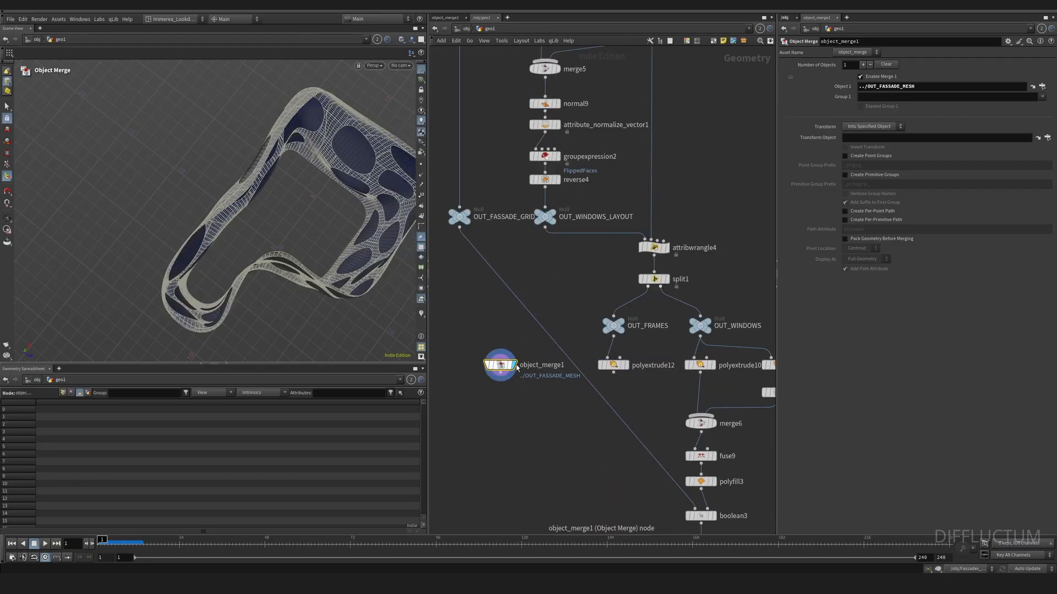
left_click_drag(350, 301, 341, 226, "alt")
middle_click_drag(339, 280, 322, 234, "alt")
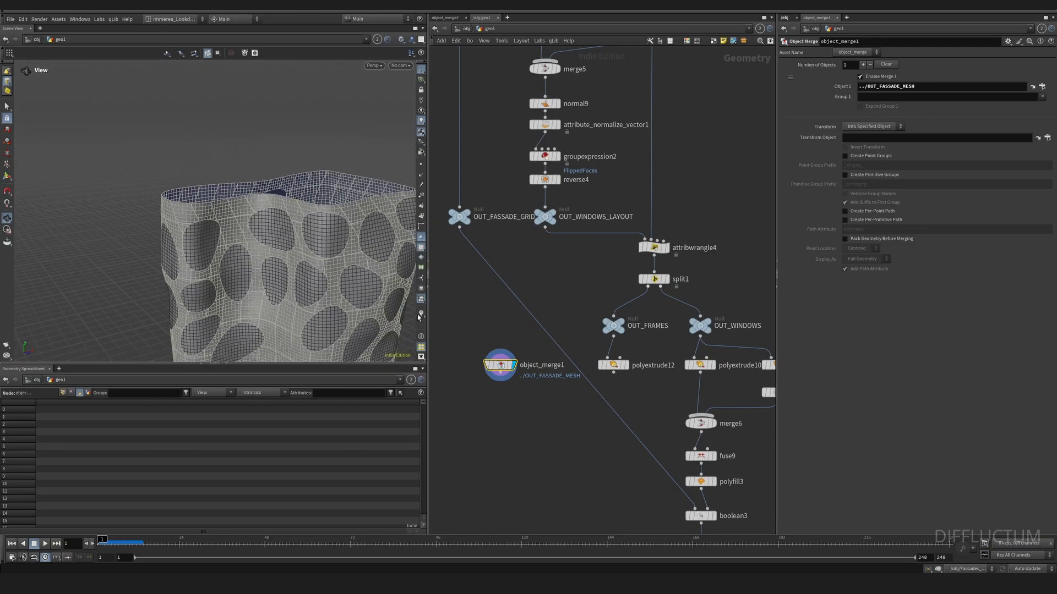
left_click(509, 370)
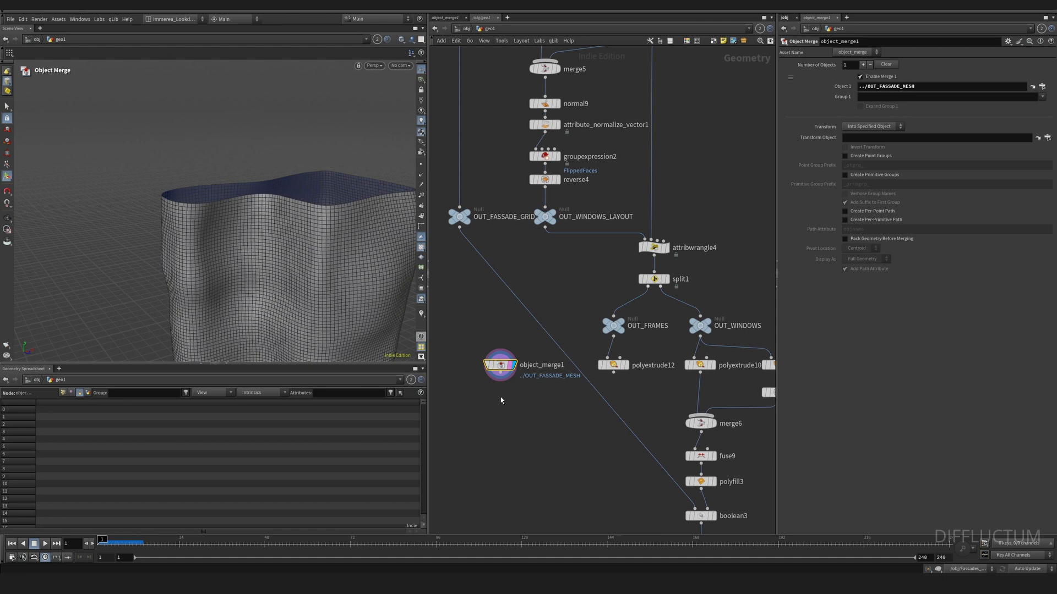
Append a Labs Measure Curvature node to object_merge1 and display its curvature colours on the whole facade
key("Tab")
type("measure curva")
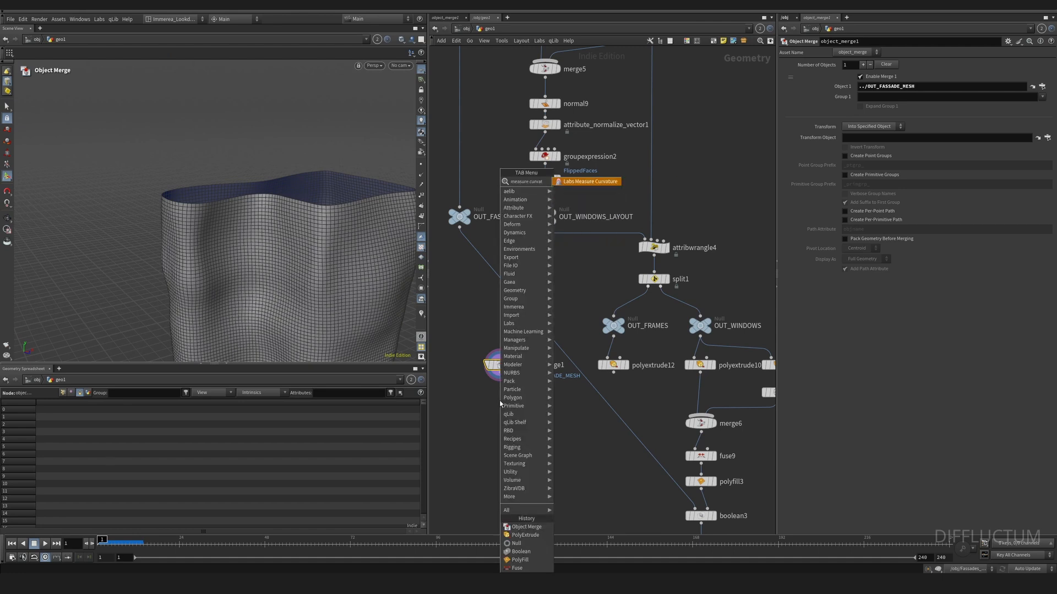
key("Return")
left_click(500, 400)
left_click(501, 394)
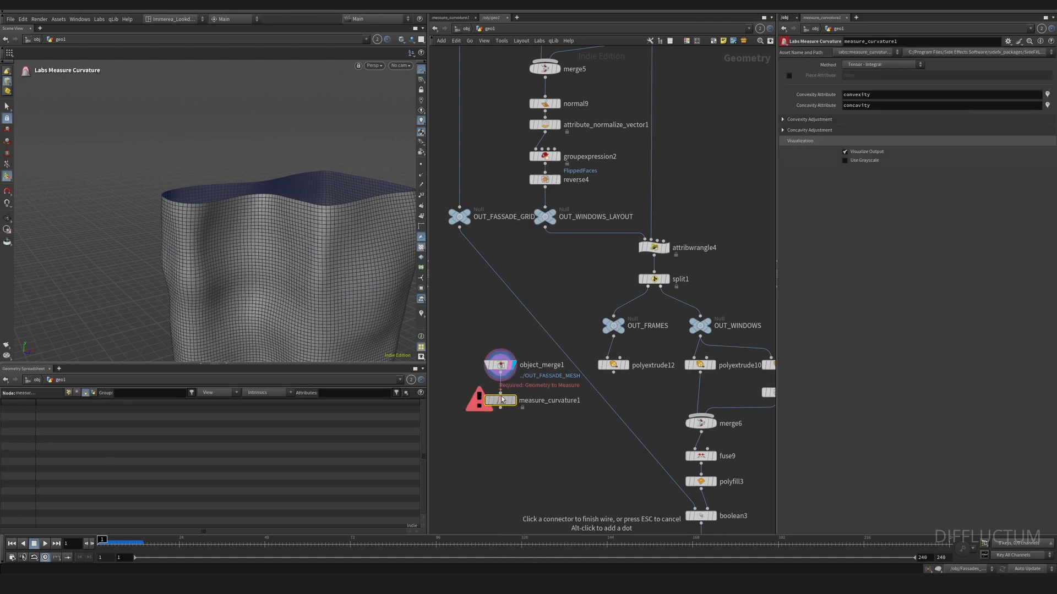
left_click(514, 403)
left_click(509, 402)
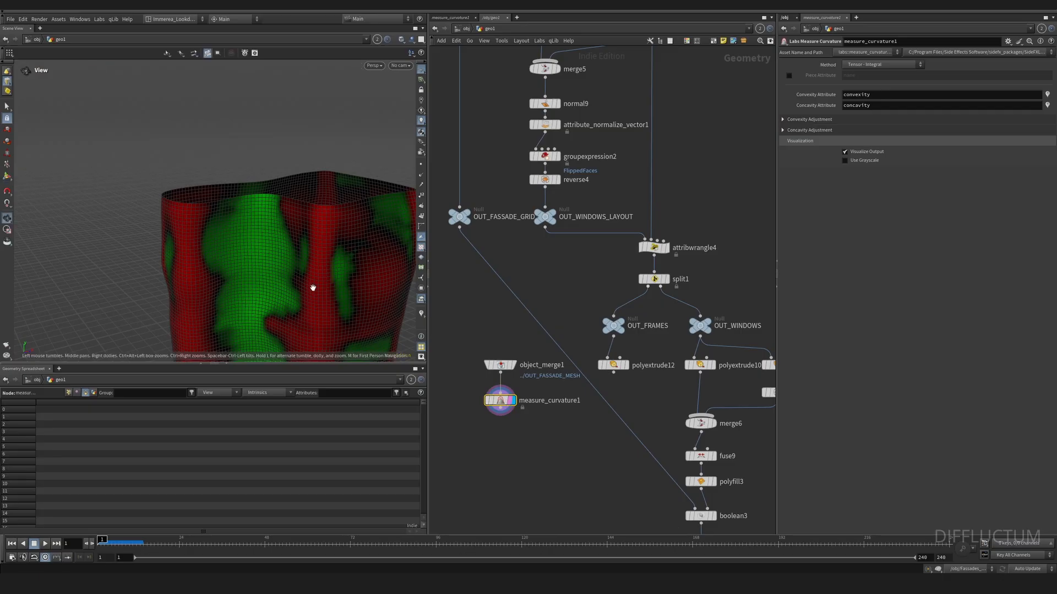
left_click_drag(311, 287, 260, 253, "alt")
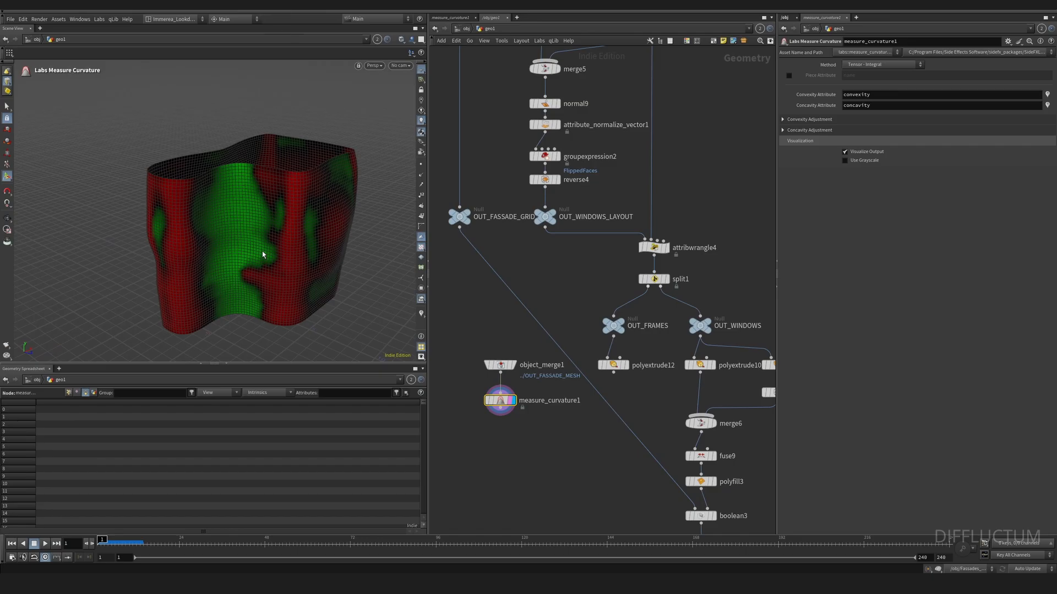
Reshape the curvature remap ramps with two extra points each, bowing the convexity ramp upward and the concavity ramp downward
left_click(783, 119)
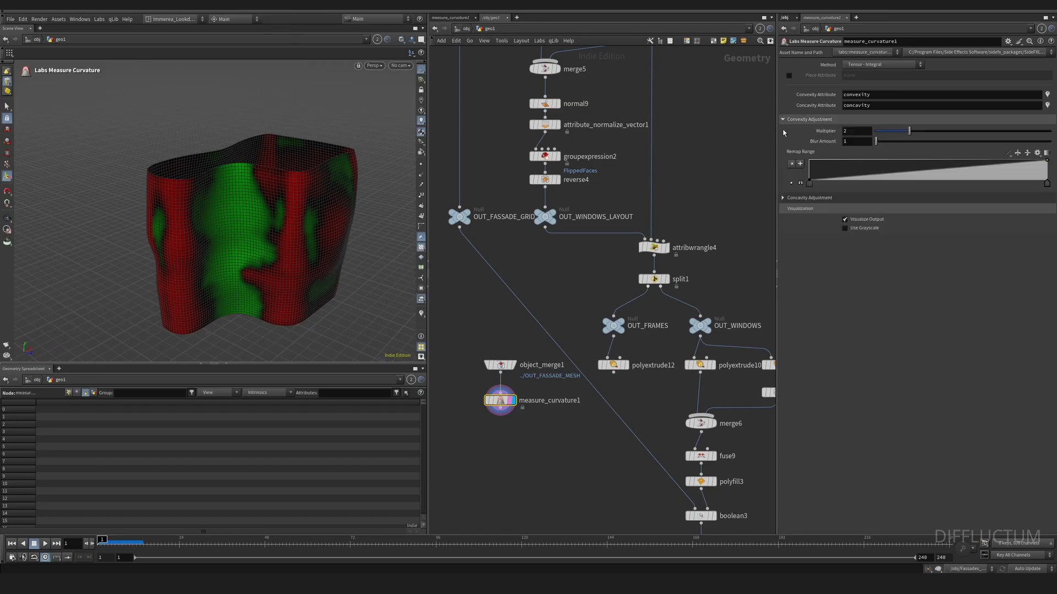
left_click(782, 198)
left_click_drag(903, 171, 910, 182)
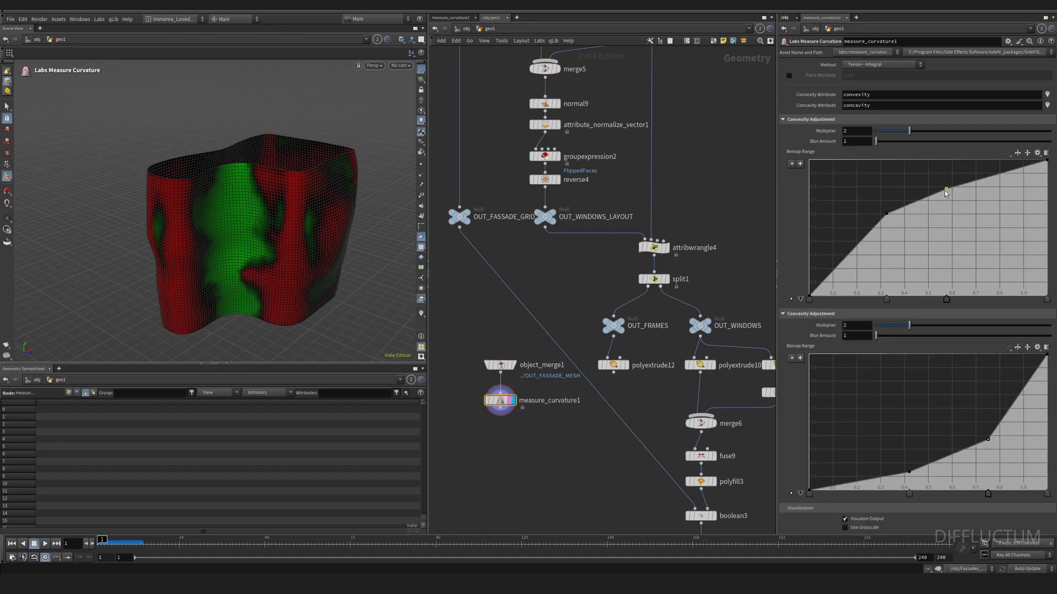
Append a displayed Point VOP node to measure_curvature1 and go inside its network
middle_click_drag(554, 471, 558, 434)
key("Tab")
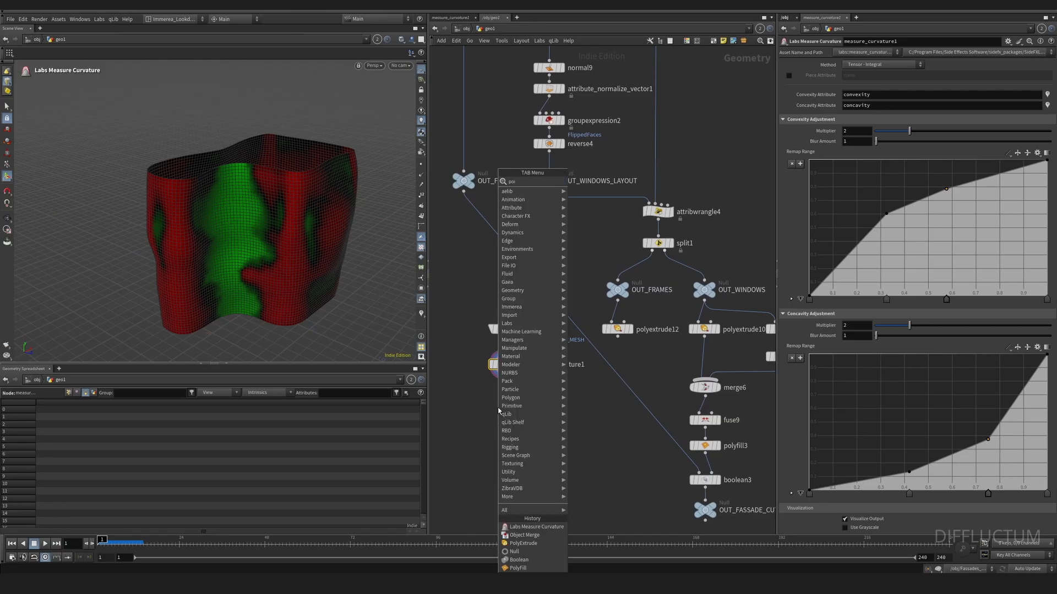
type("pointvop")
key("Return")
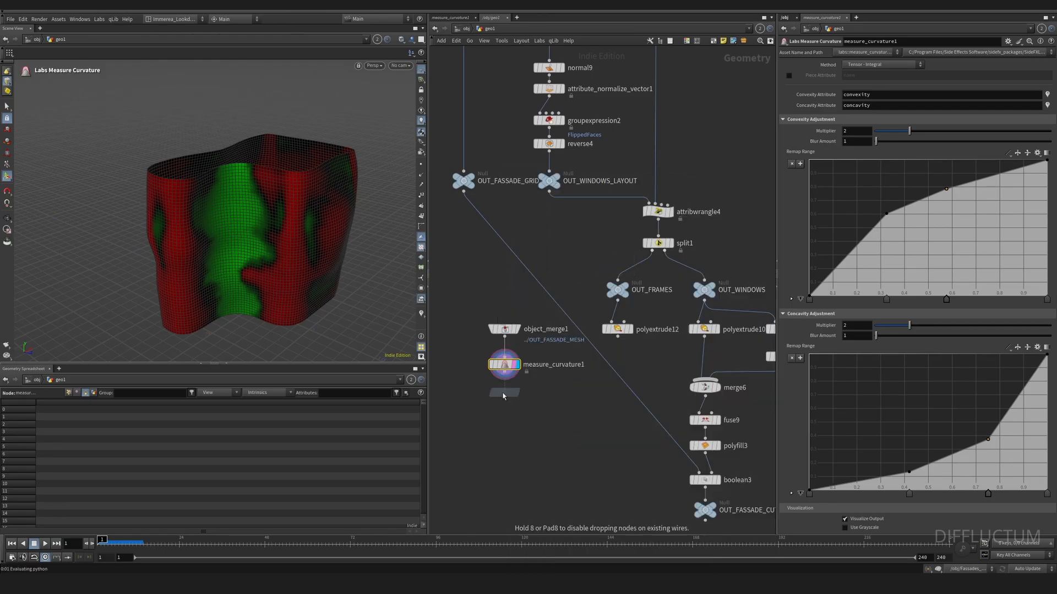
left_click(504, 393)
left_click(504, 372)
left_click(491, 390)
double_click(505, 393)
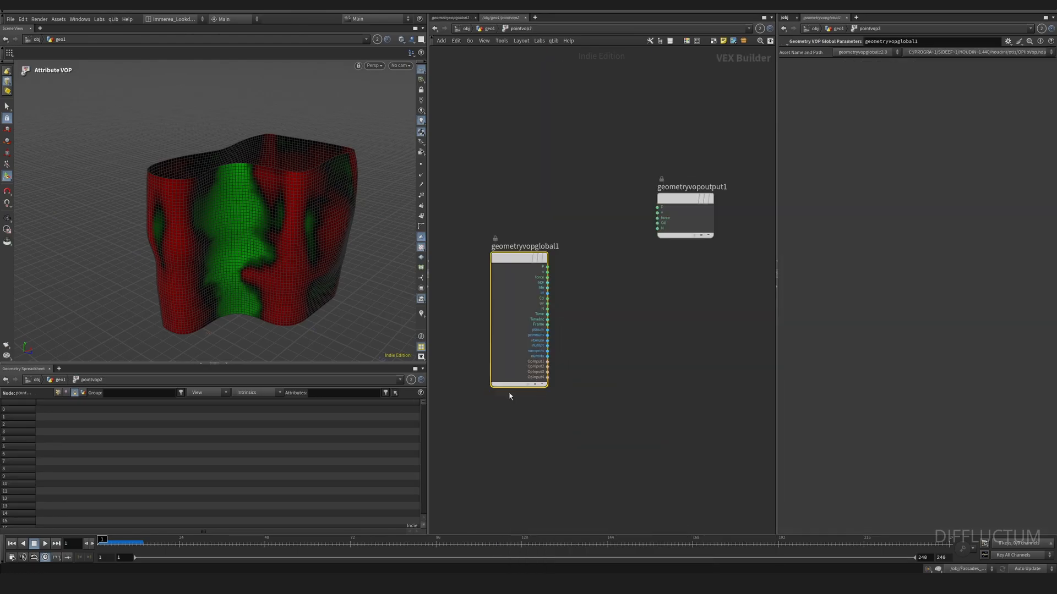
Add a float Bind node beside the geometry globals and name its parameter convexity
key("Tab")
mouse_move(584, 414)
type("bind")
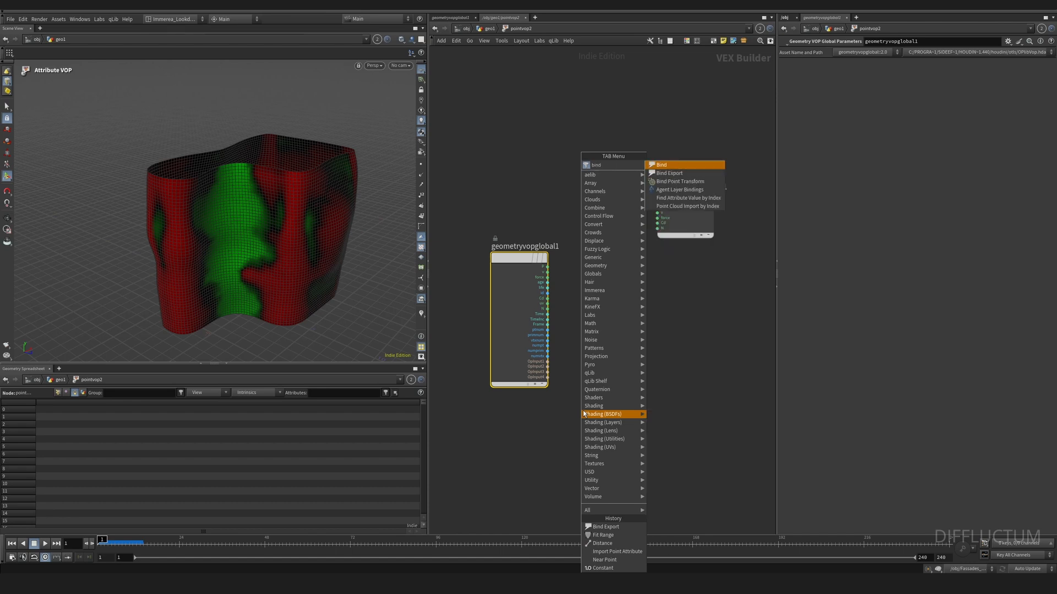
key("Return")
left_click(626, 358)
middle_click_drag(625, 373, 536, 400)
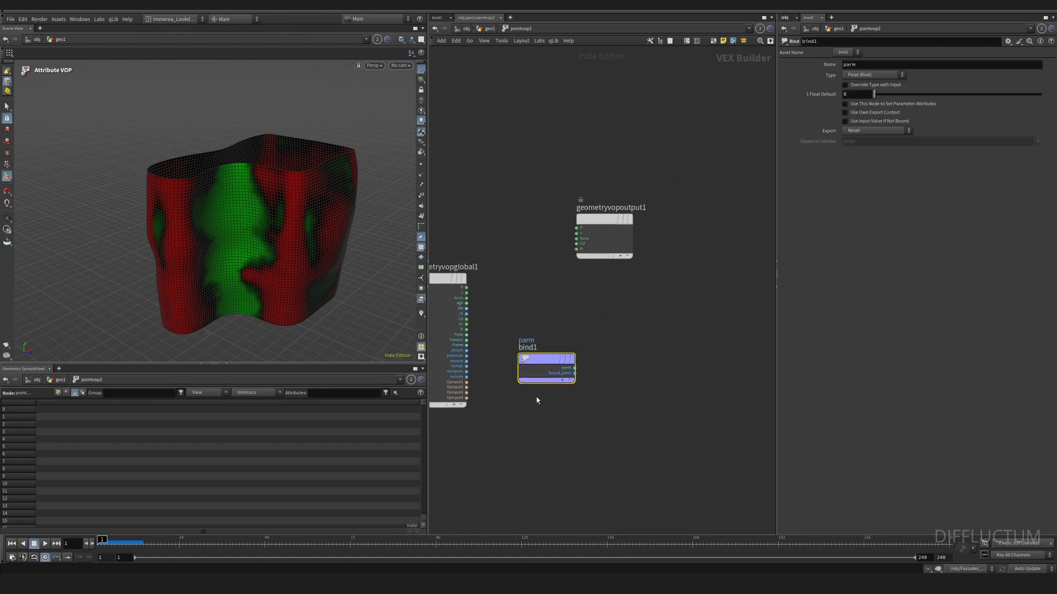
double_click(862, 65)
type("convexity")
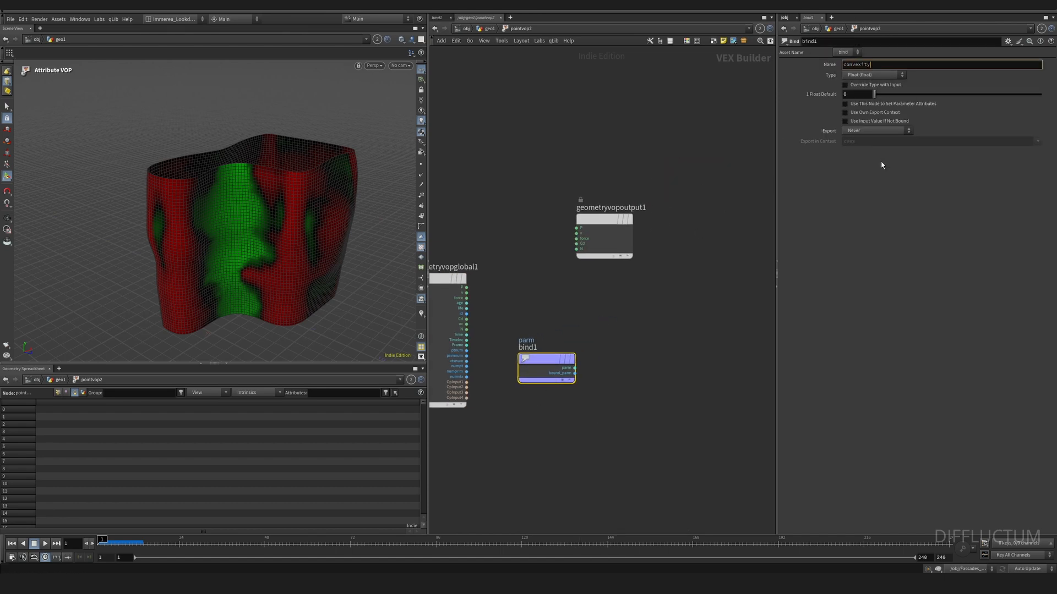
key("Return")
Duplicate the convexity Bind node below the original and name the copy's parameter concavity
left_click_drag(534, 362, 534, 422, "alt")
double_click(866, 64)
type("concavity")
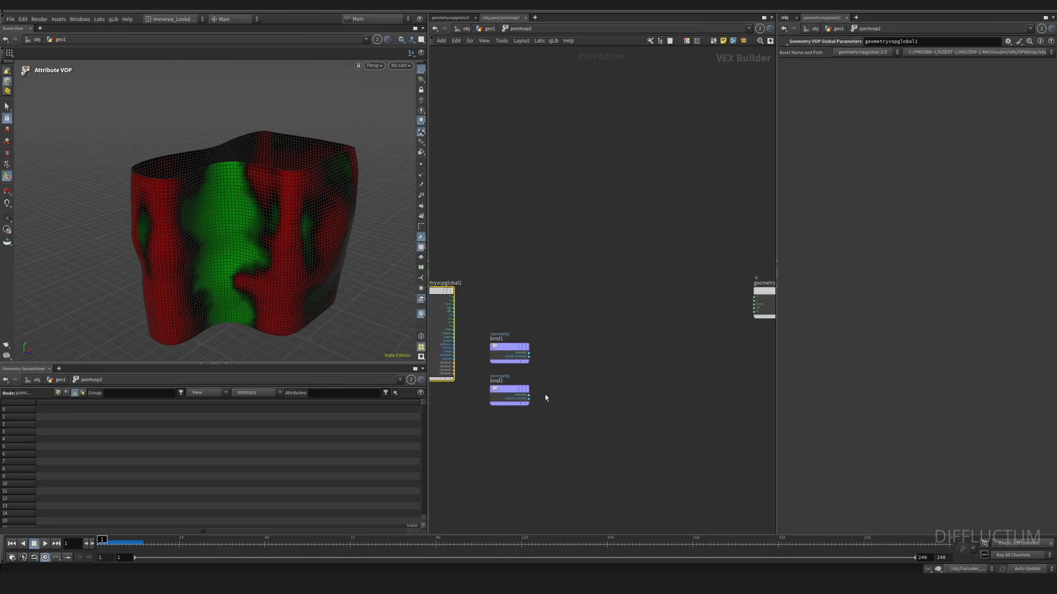
Connect a Fit Range node to the concavity Bind and invert its range with Destination Min 1 and Destination Max 0
left_click(545, 398)
key("Tab")
type("fit")
key("Return")
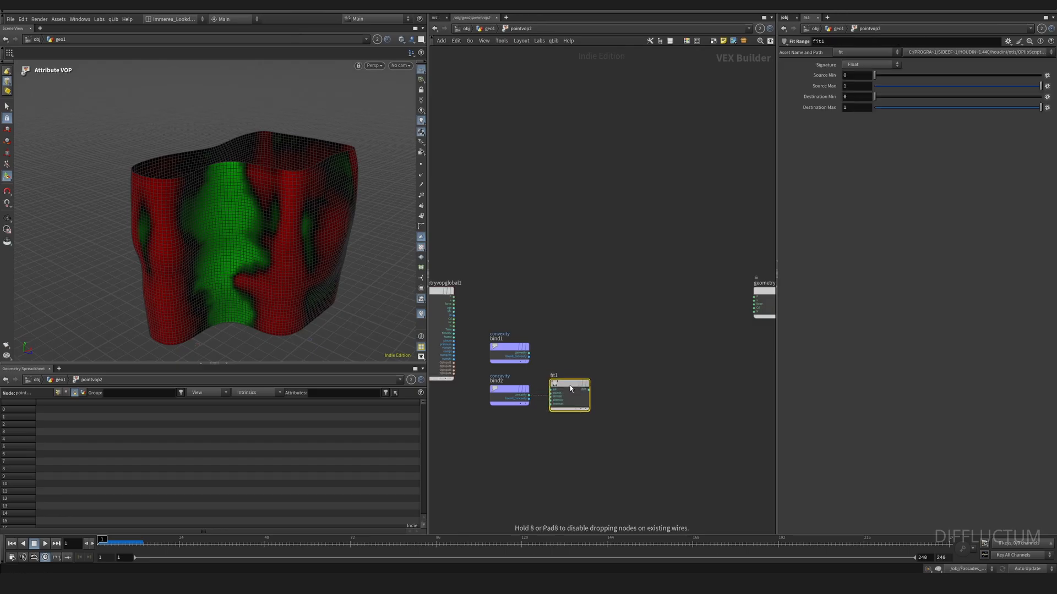
left_click(570, 385)
key("ctrl+z")
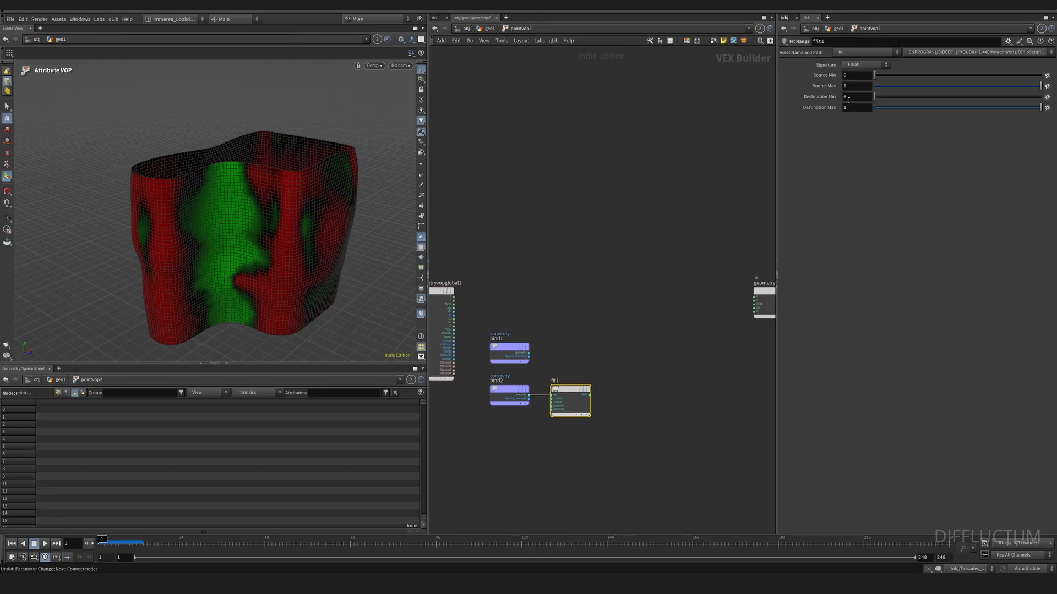
left_click(845, 97)
type("1")
key("Tab")
type("0")
key("Return")
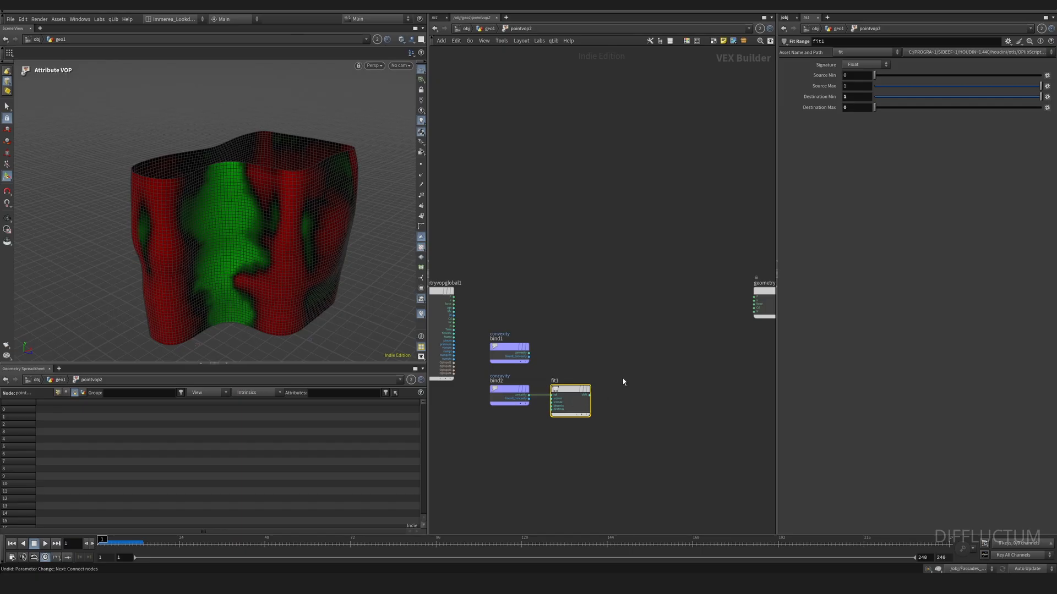
Add an Add node that sums the convexity value and the inverted concavity value
key("Tab")
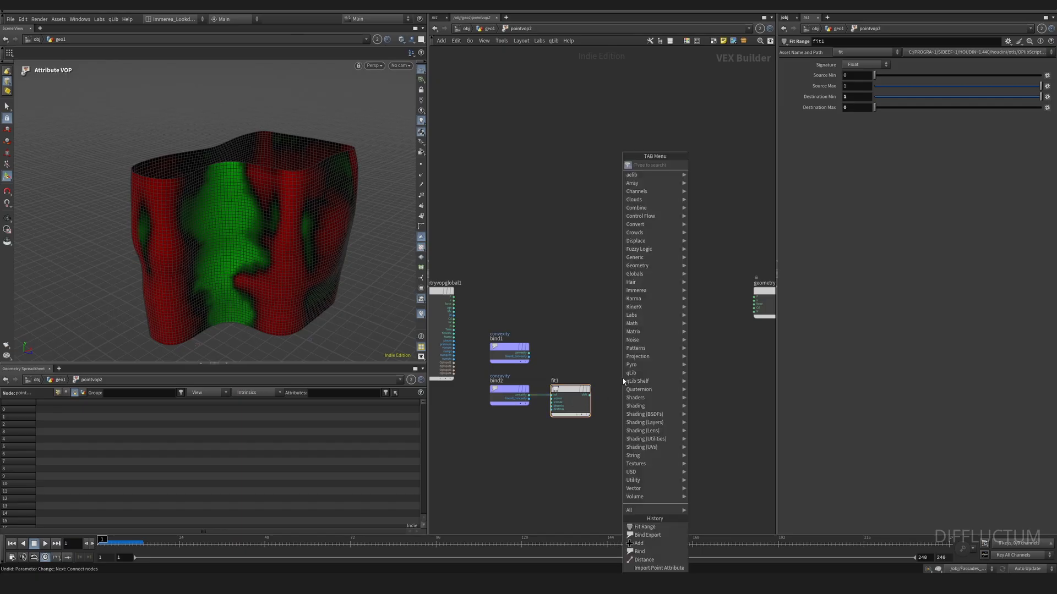
type("add")
key("Return")
left_click(632, 355)
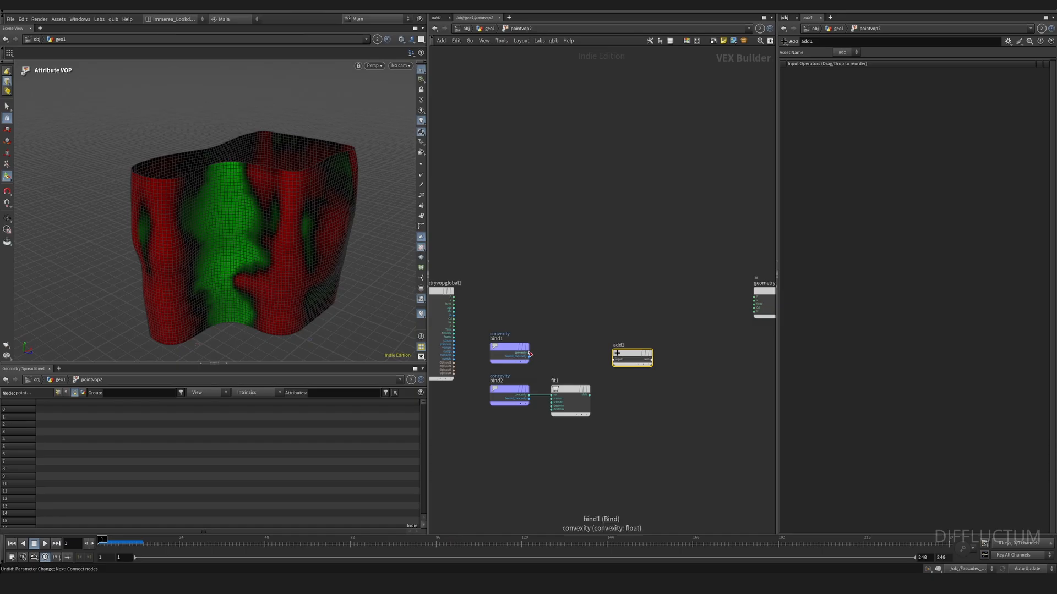
left_click_drag(593, 397, 625, 348)
left_click(662, 375)
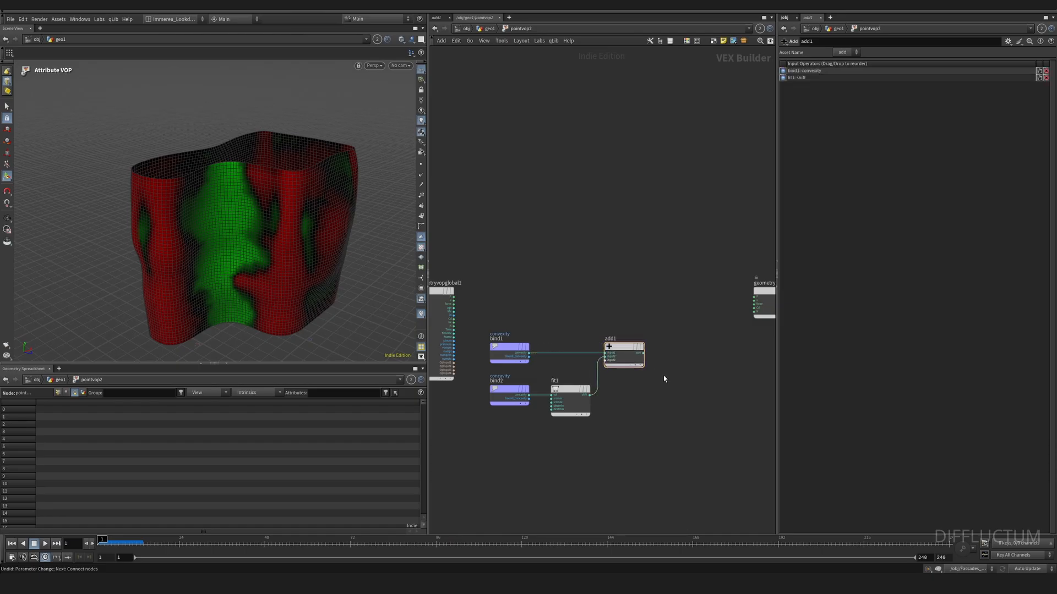
Connect a second Fit Range node to the Add output and set its Source Max to 2
middle_click_drag(666, 374, 629, 381)
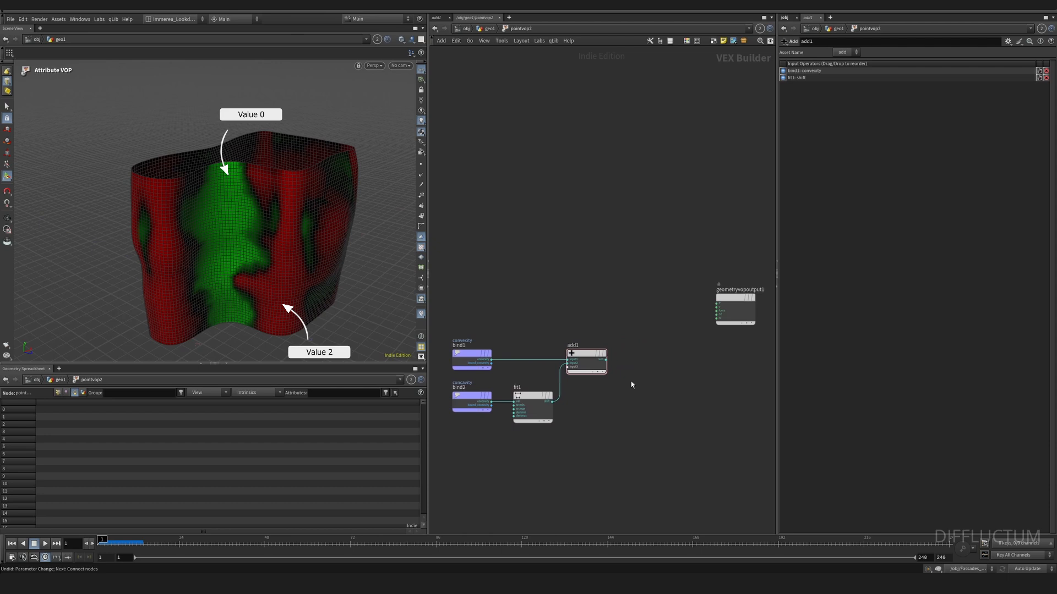
key("Tab")
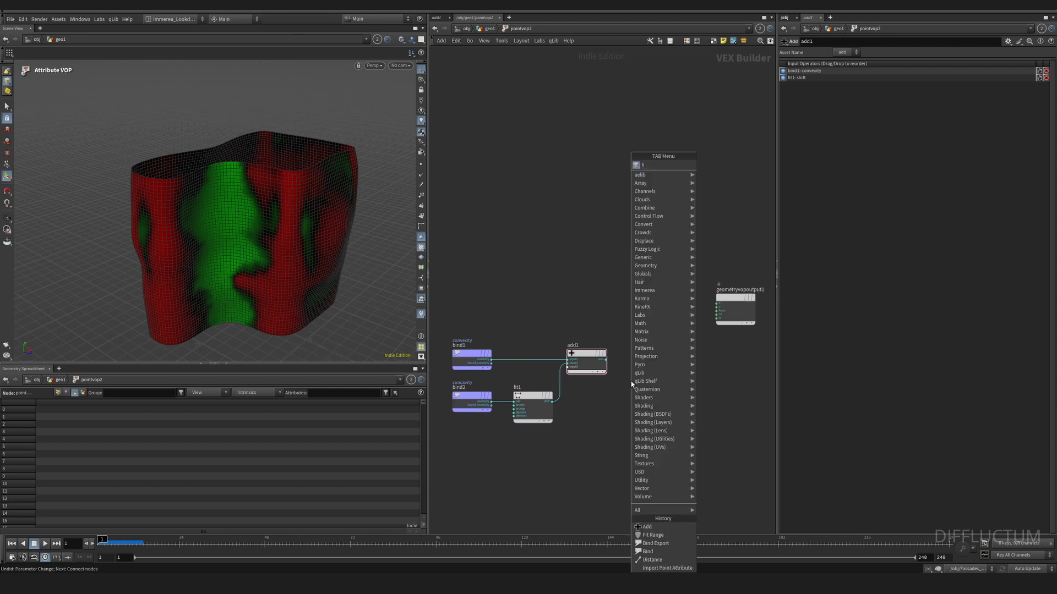
left_click(726, 163)
left_click(643, 352)
left_click(606, 360)
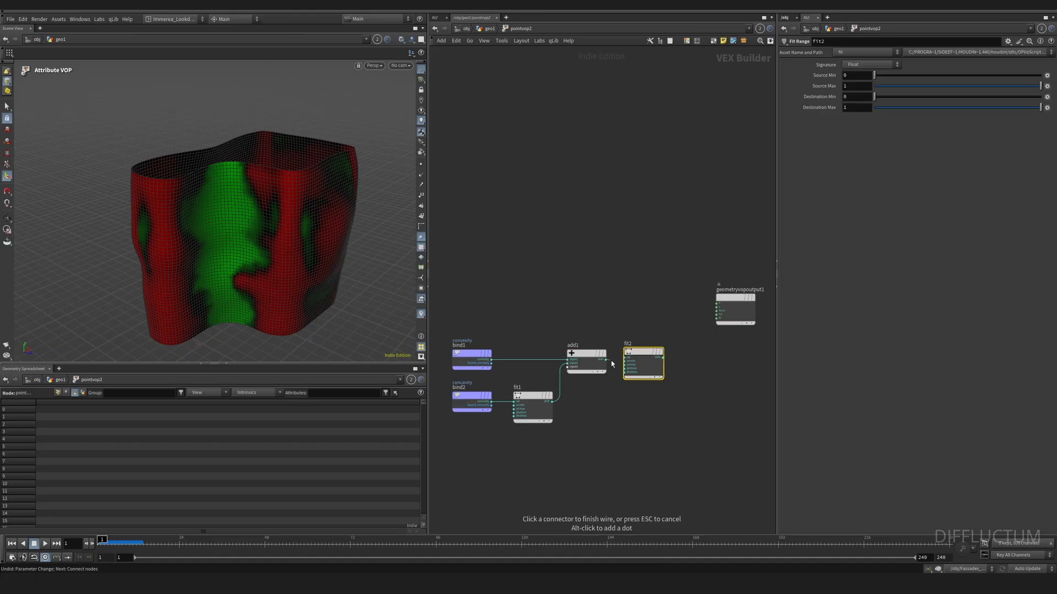
left_click(625, 358)
left_click_drag(648, 351, 644, 353)
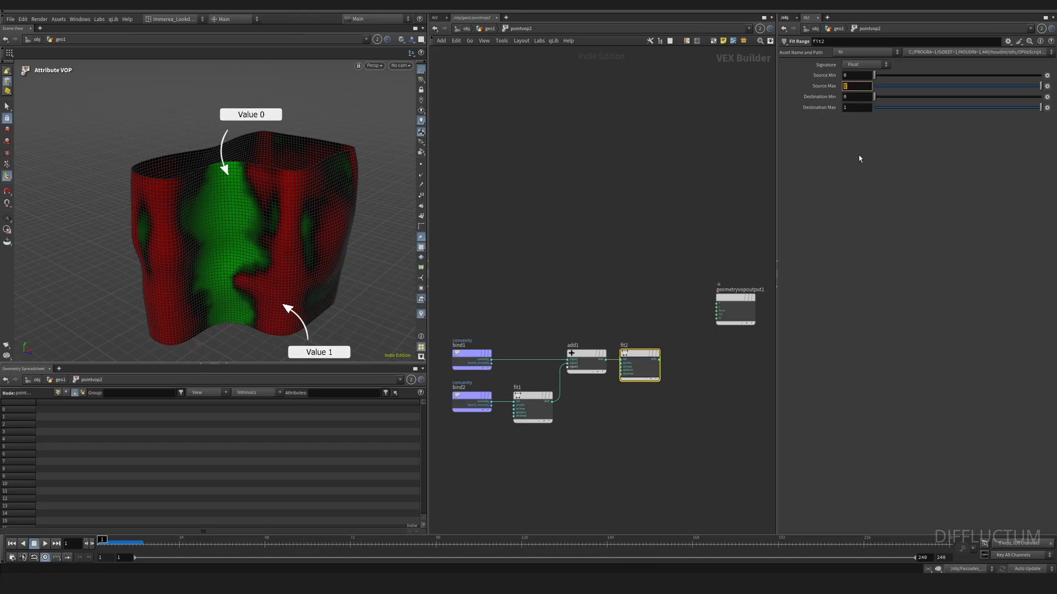
type("2")
key("Return")
Connect a Bind Export node to the second Fit Range output and name the exported attribute height
left_click(699, 368)
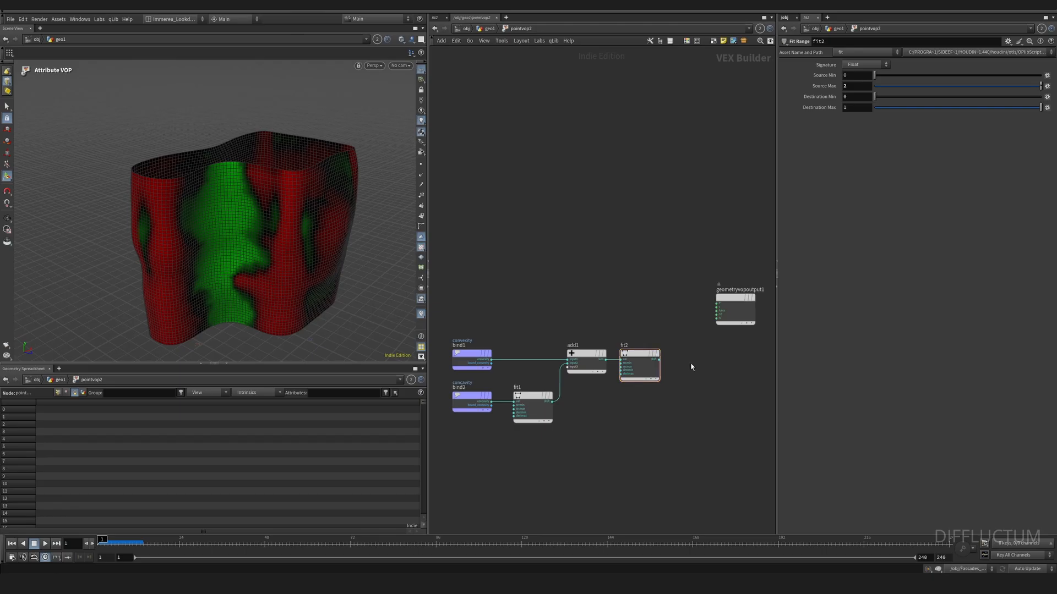
scroll(678, 339, "up", 2)
key("Tab")
type("bin")
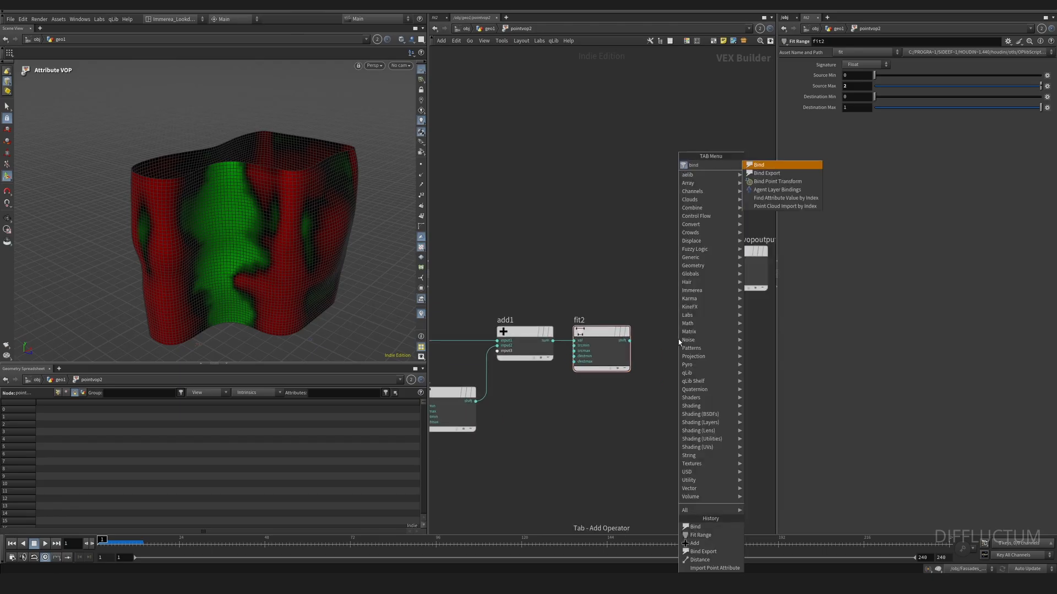
key("Return")
left_click(678, 339)
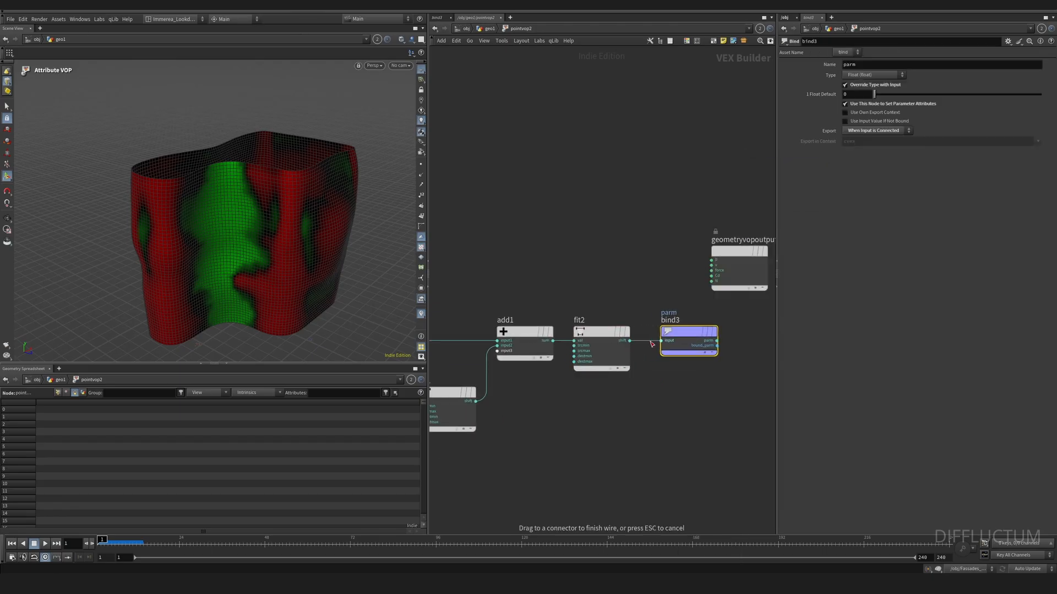
left_click(661, 341)
double_click(859, 64)
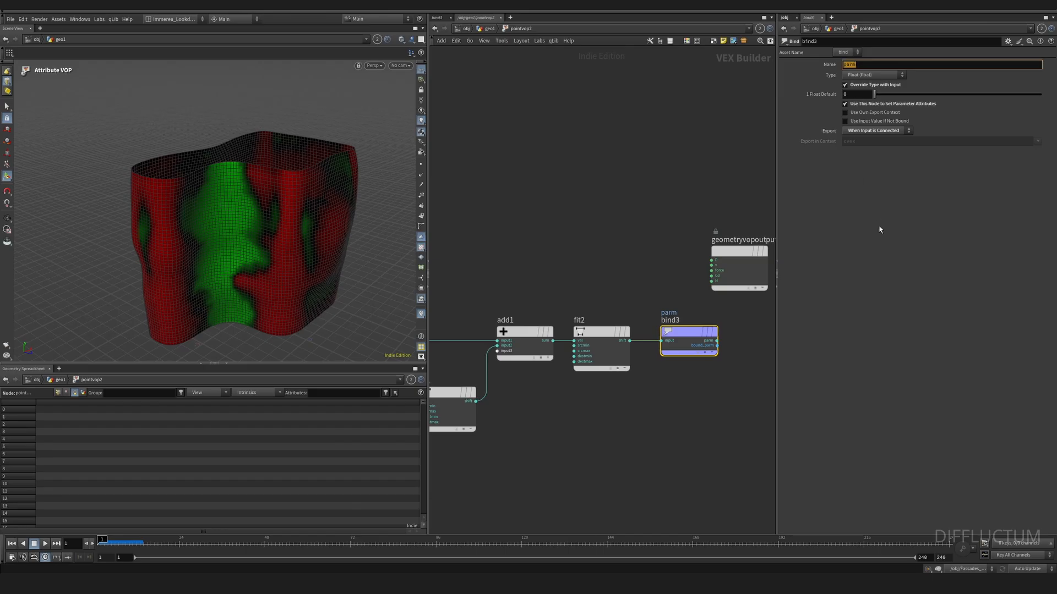
type("height")
key("Return")
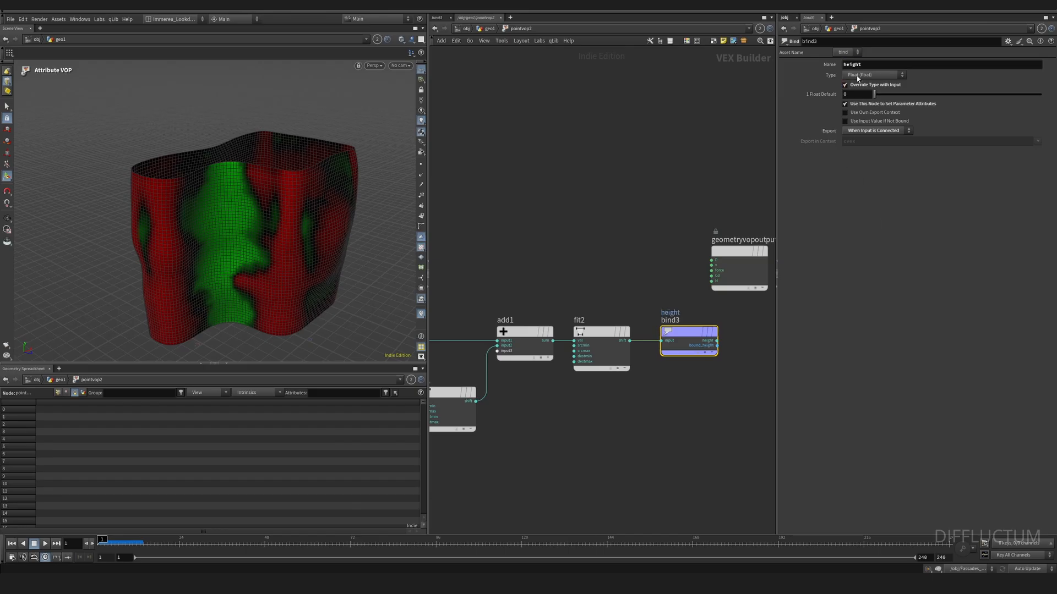
Return to the geo1 network, add an Attribute Remap node after pointvop2 and display its result
scroll(722, 406, "down", 3)
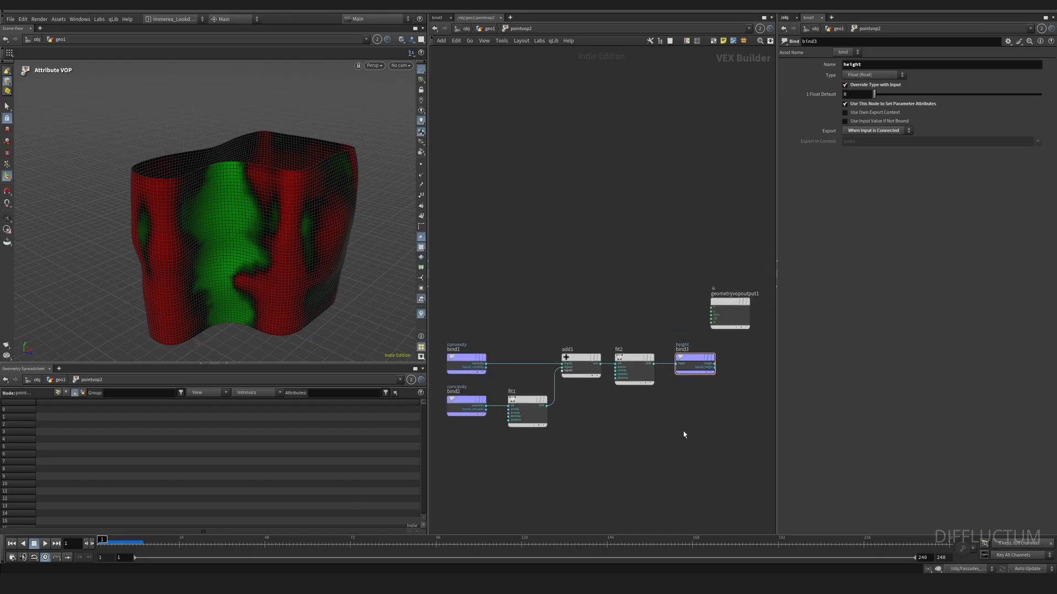
middle_click_drag(683, 431, 702, 413)
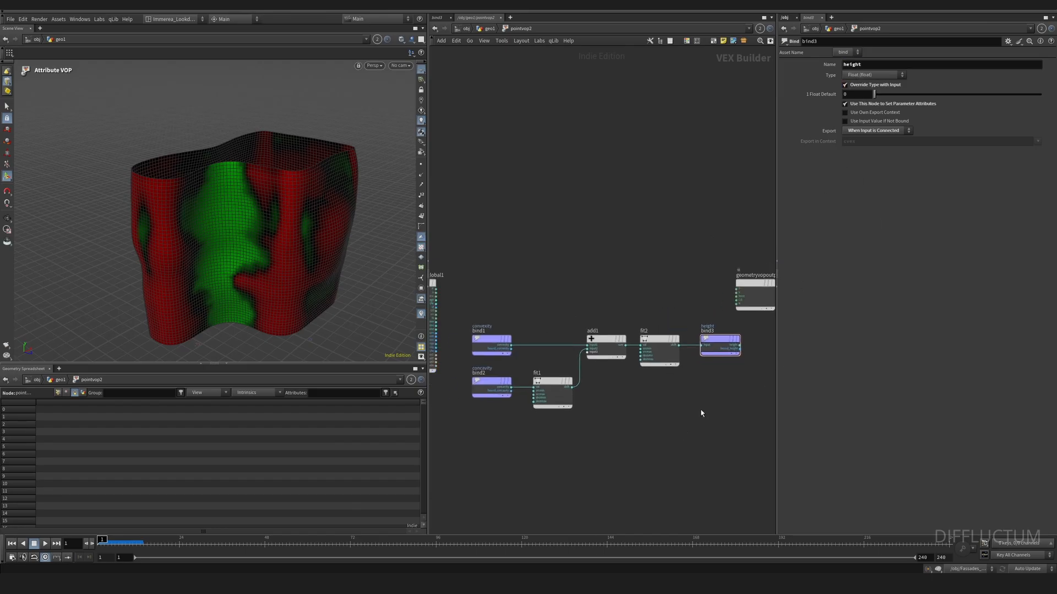
left_click(490, 28)
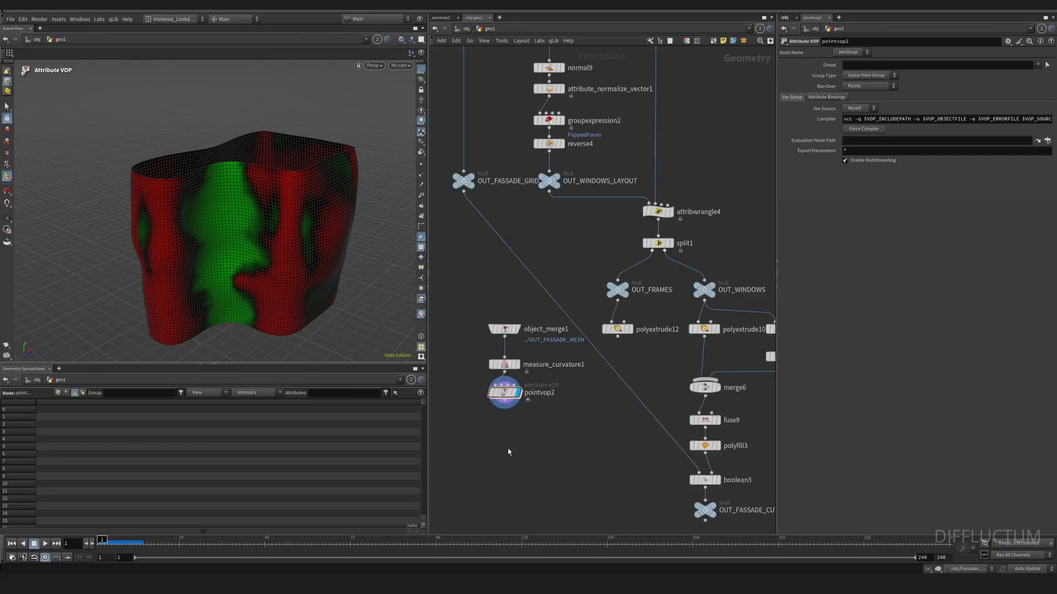
key("Tab")
type("attrib rem")
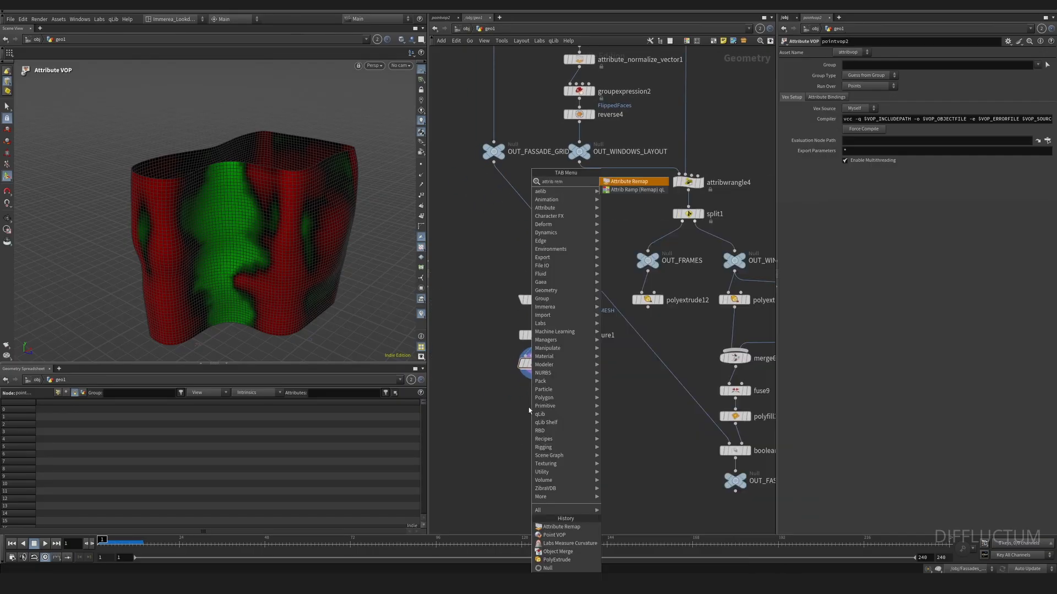
key("Return")
left_click(533, 401)
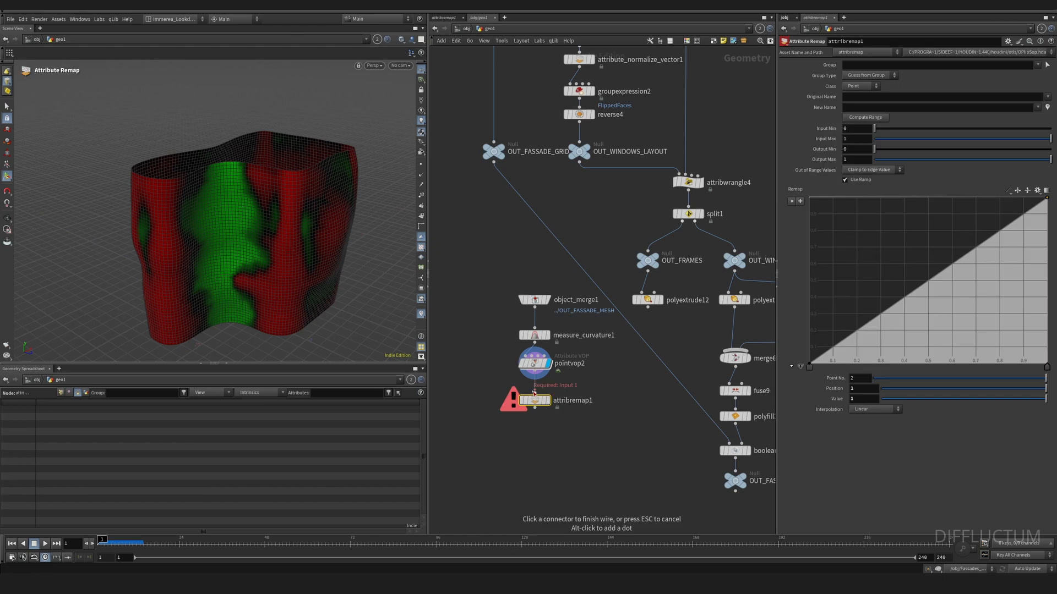
left_click(547, 404)
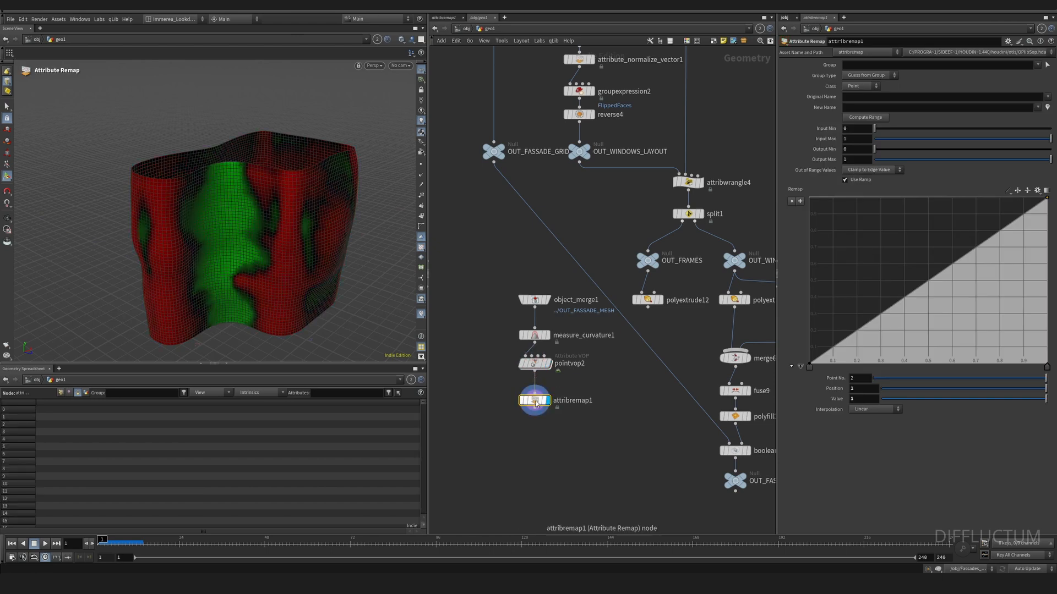
Turn off Visualize Output on measure_curvature1, then select attribremap1 again
left_click(539, 336)
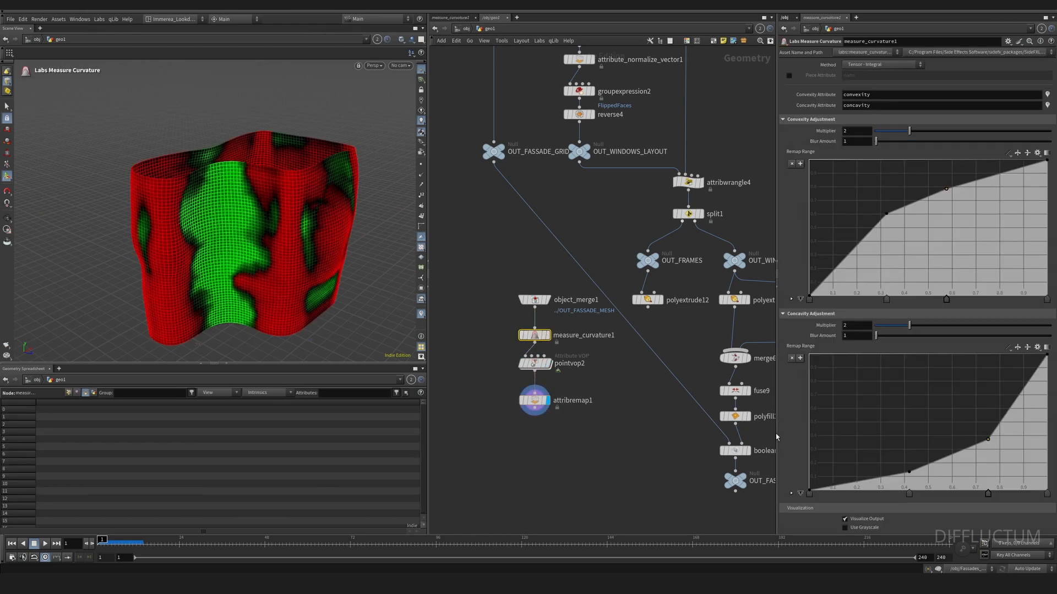
left_click(845, 520)
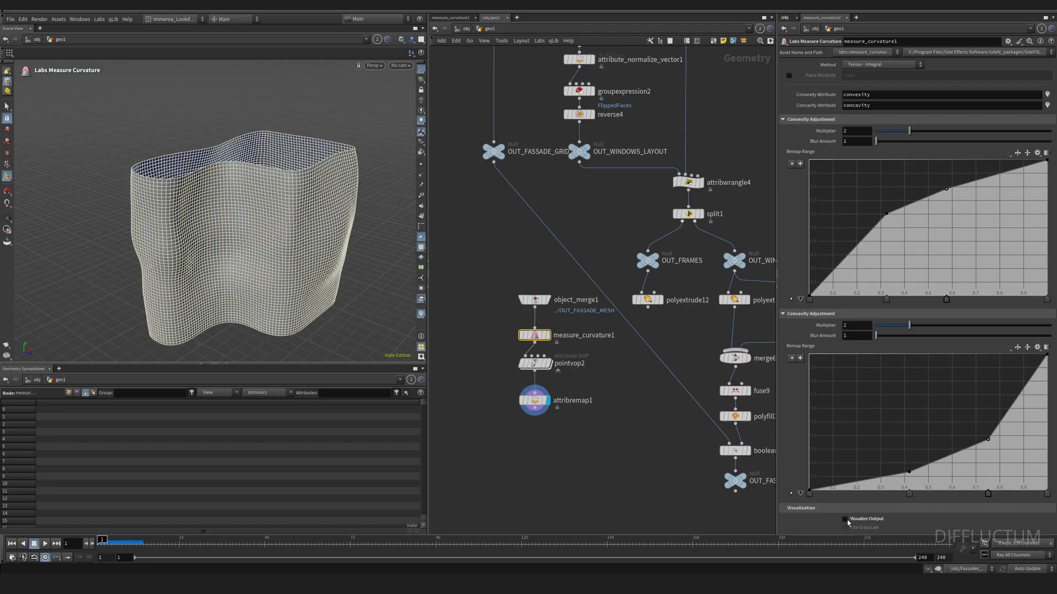
left_click(533, 401)
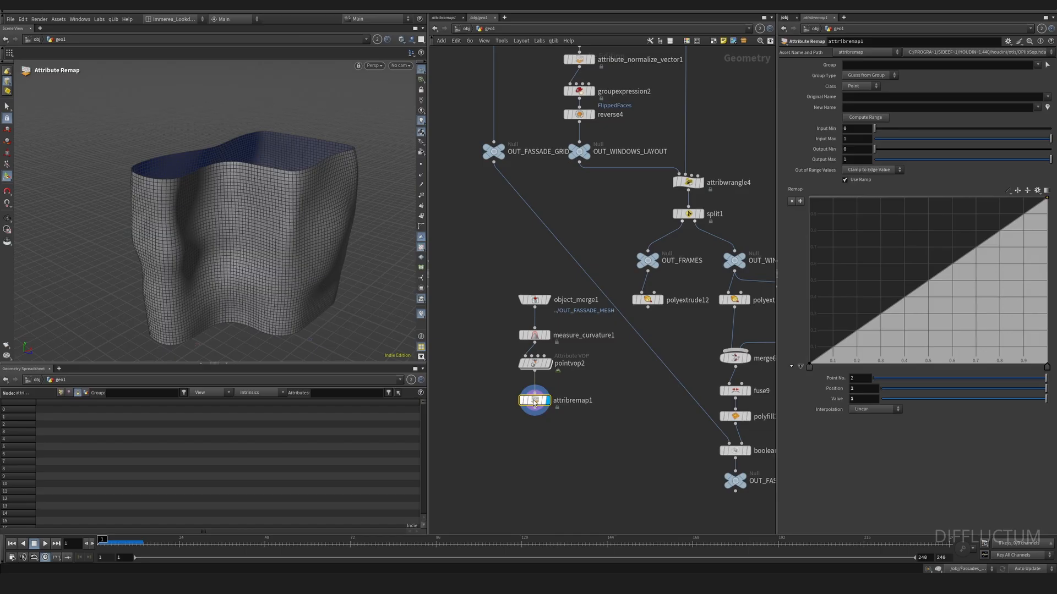
Visualize the height point attribute on the facade mesh from attribremap1's node info
middle_click(533, 402, "ctrl")
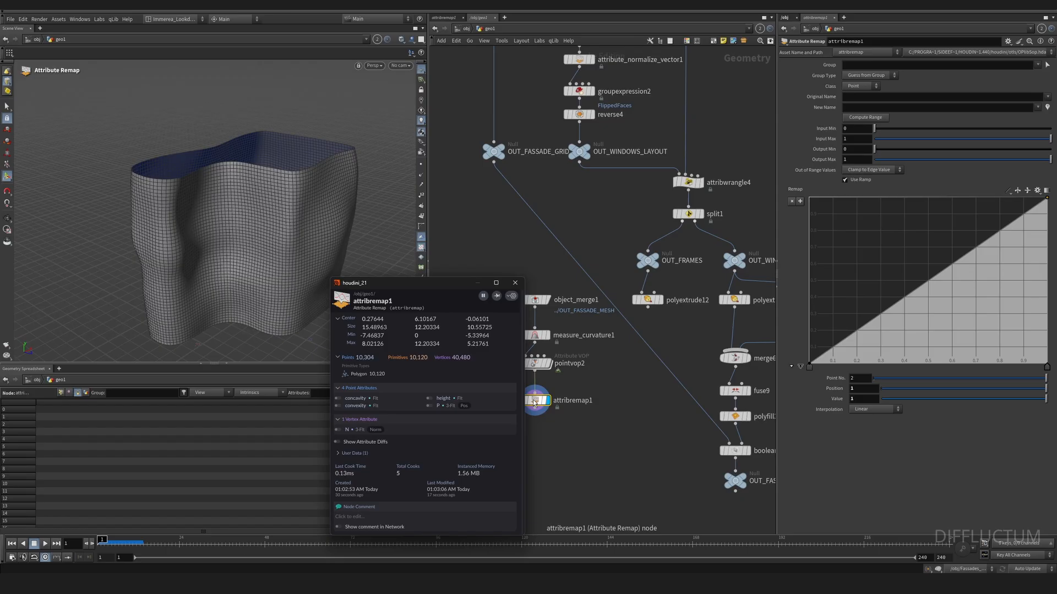
left_click(429, 398)
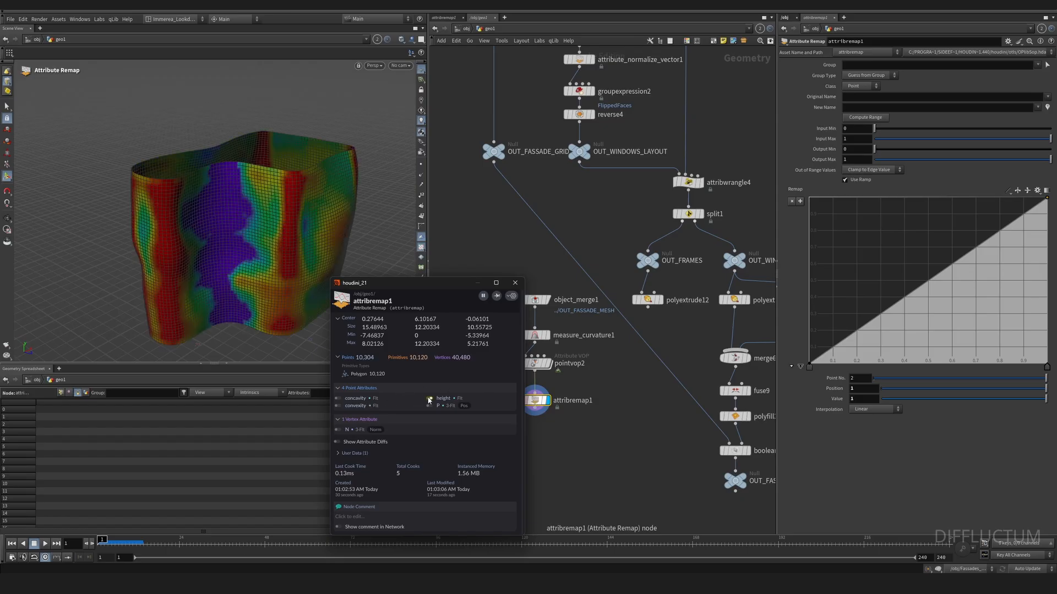
left_click(515, 282)
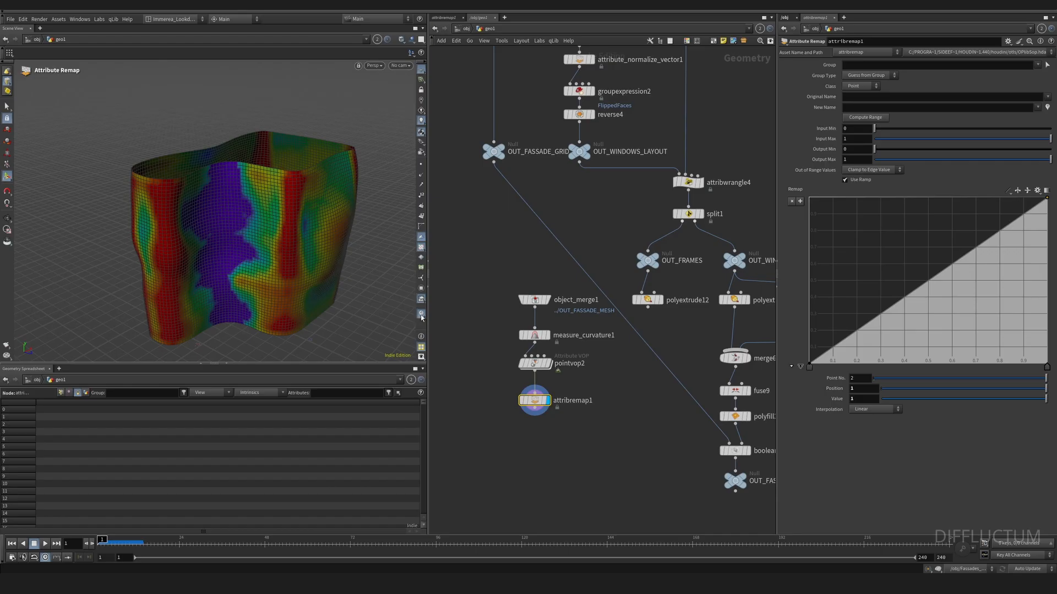
key("Escape")
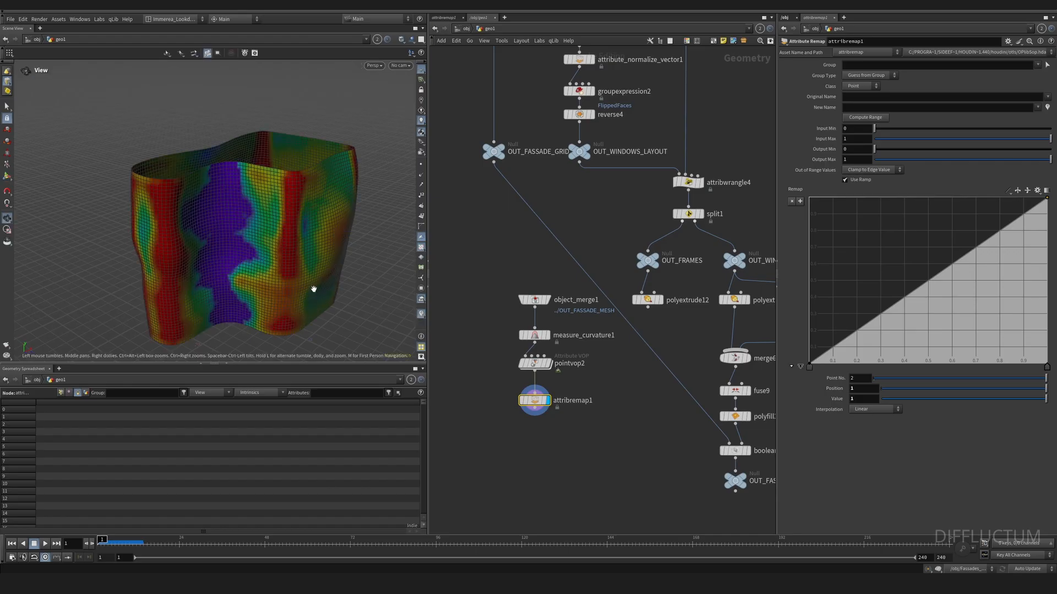
left_click_drag(312, 287, 284, 287)
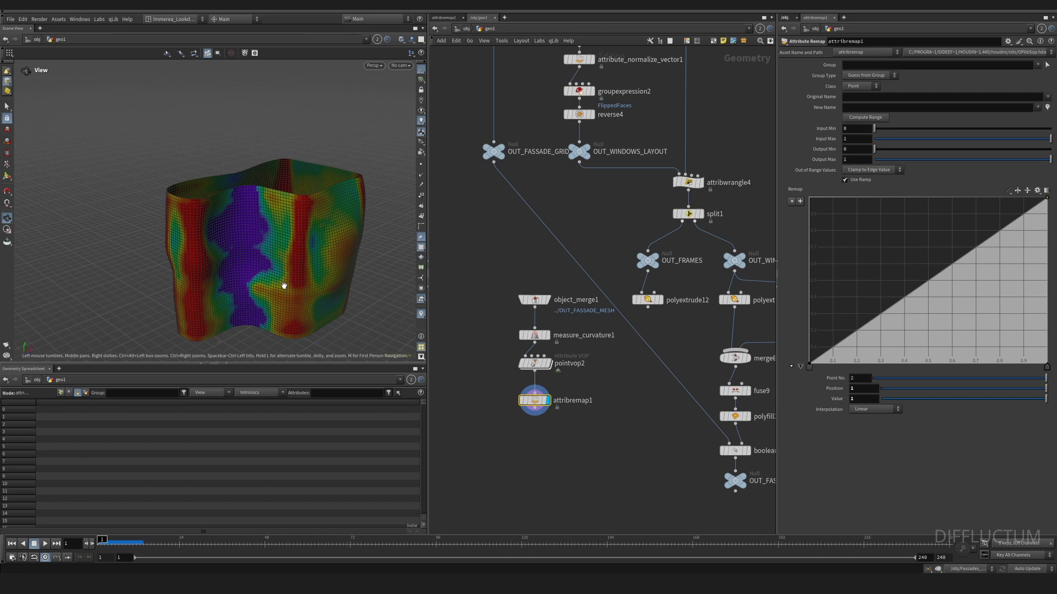
Remap the height attribute onto the same name through a B-Spline ramp with two added middle points forming an S-shaped curve
key("Return")
left_click(1047, 96)
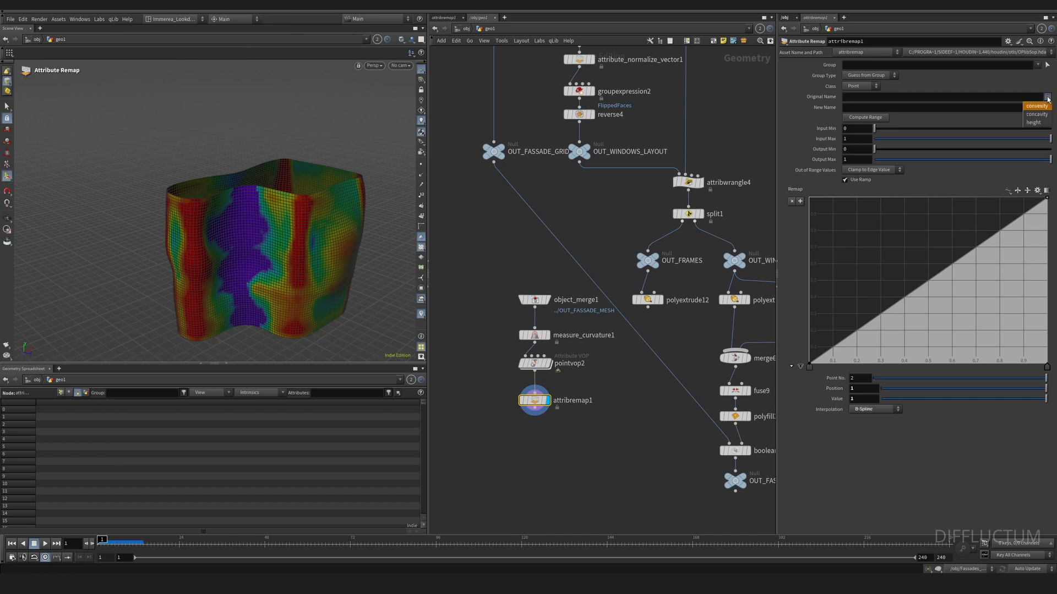
left_click(1039, 122)
left_click(1037, 107)
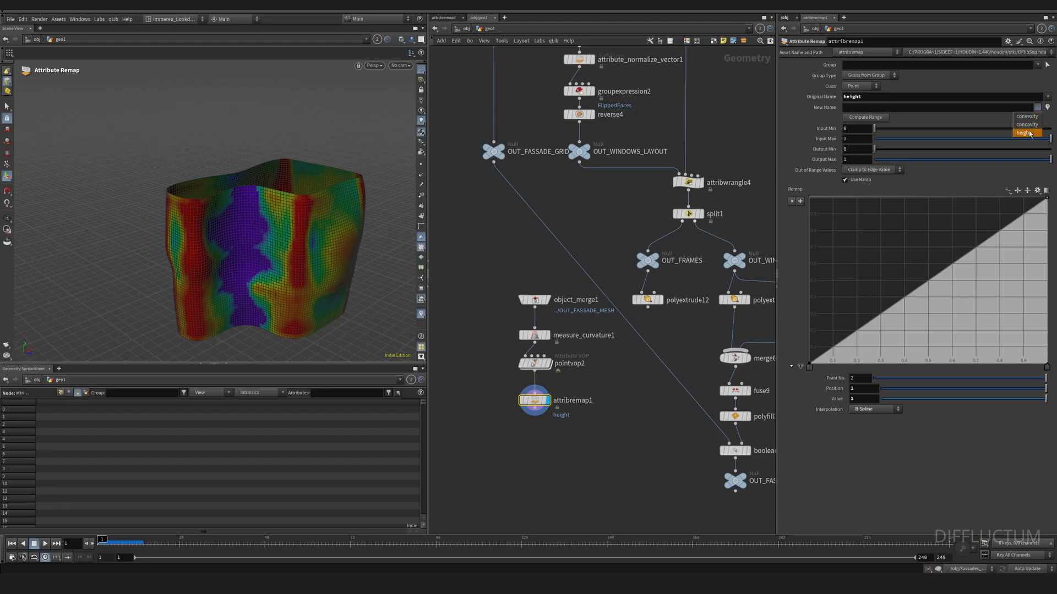
left_click(1027, 133)
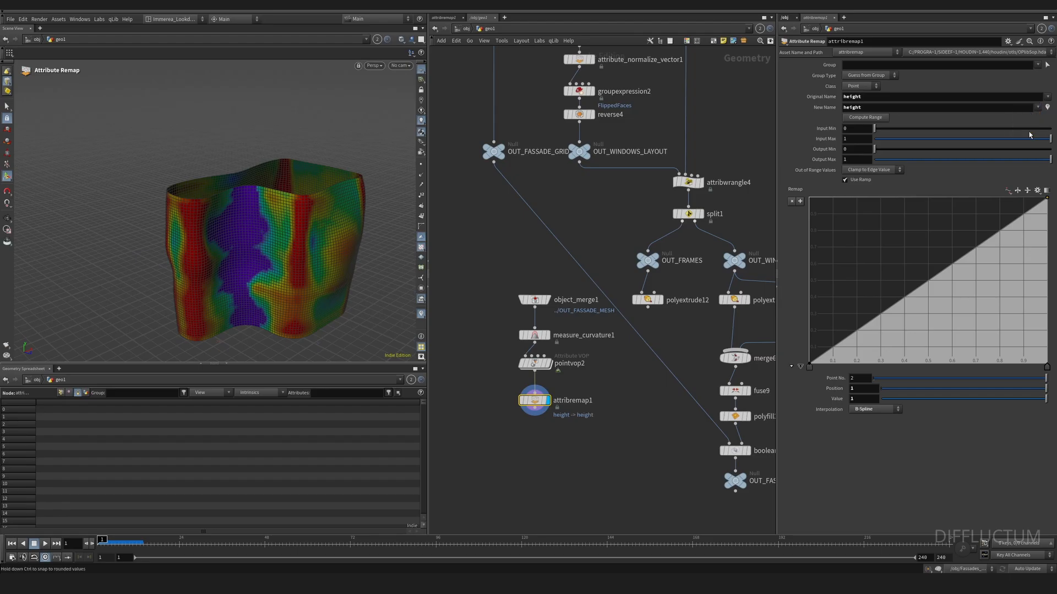
left_click_drag(967, 255, 969, 229)
mouse_move(863, 321)
left_mouse_down()
mouse_move(887, 339)
mouse_move(875, 308)
left_mouse_up()
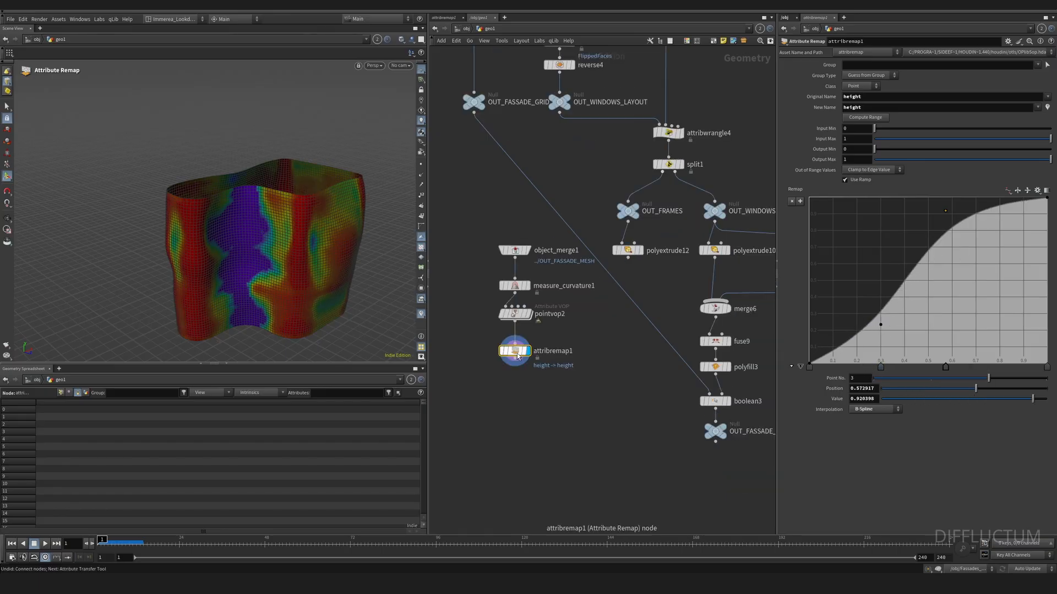
Insert an Attribute Transfer node between OUT_FRAMES and polyextrude12, with attribremap1 wired in as the attribute source
left_click_drag(627, 257, 631, 422)
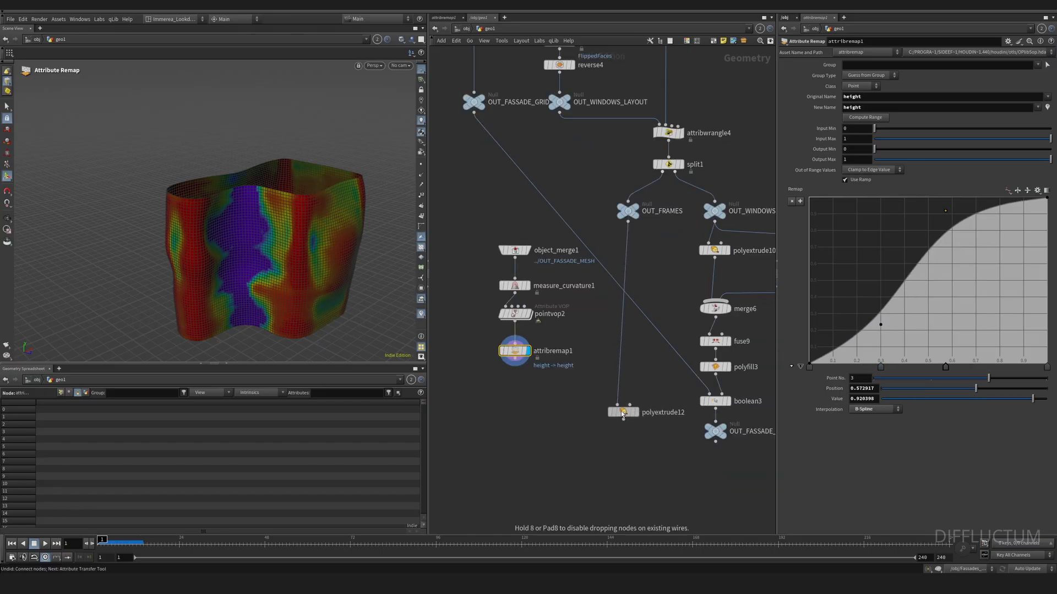
key("Tab")
type("attrib tr")
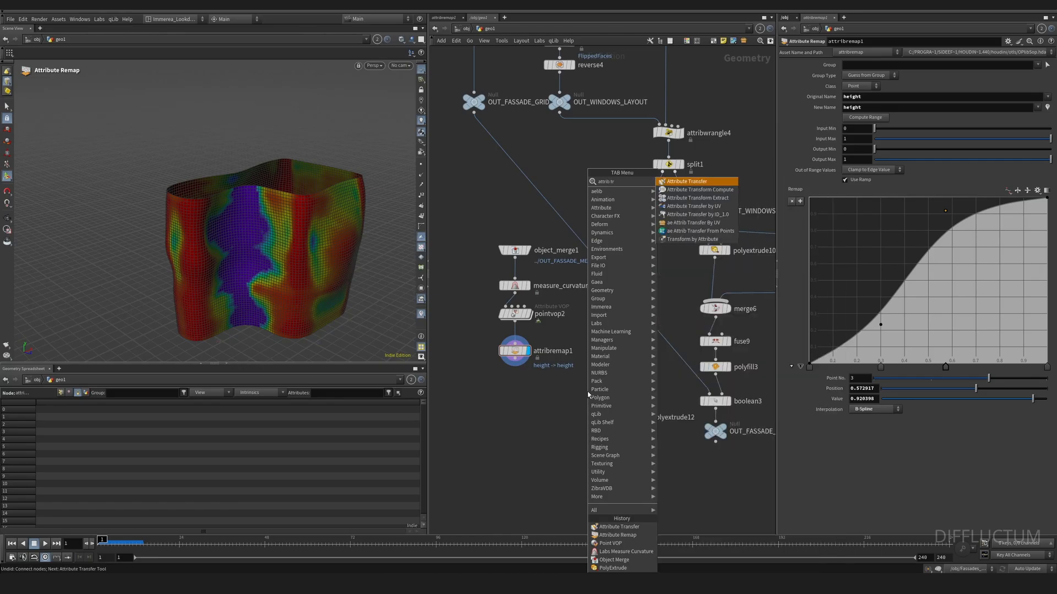
key("Return")
left_click(586, 392)
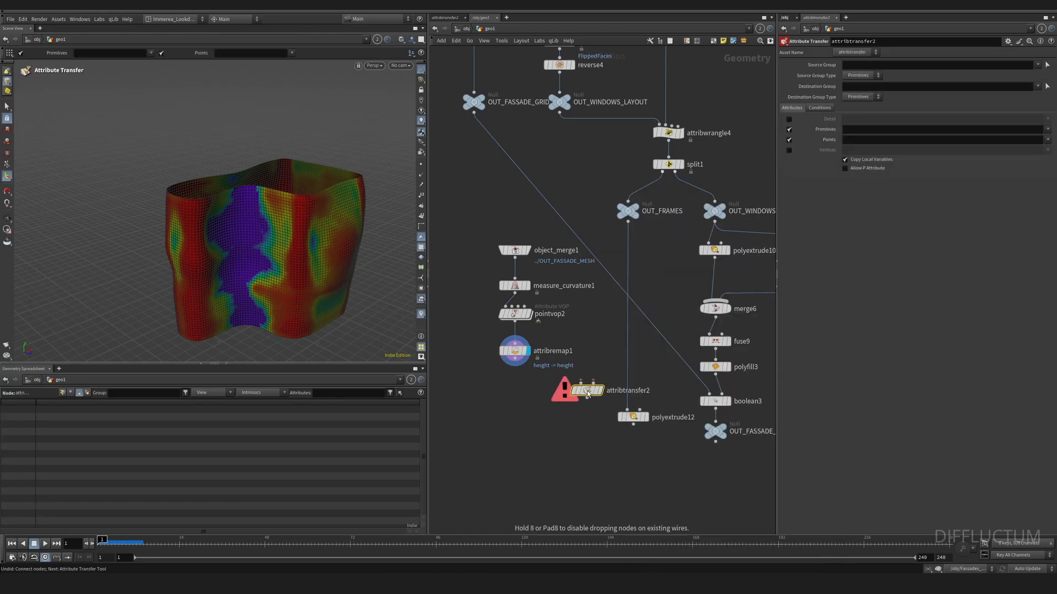
left_click(515, 366)
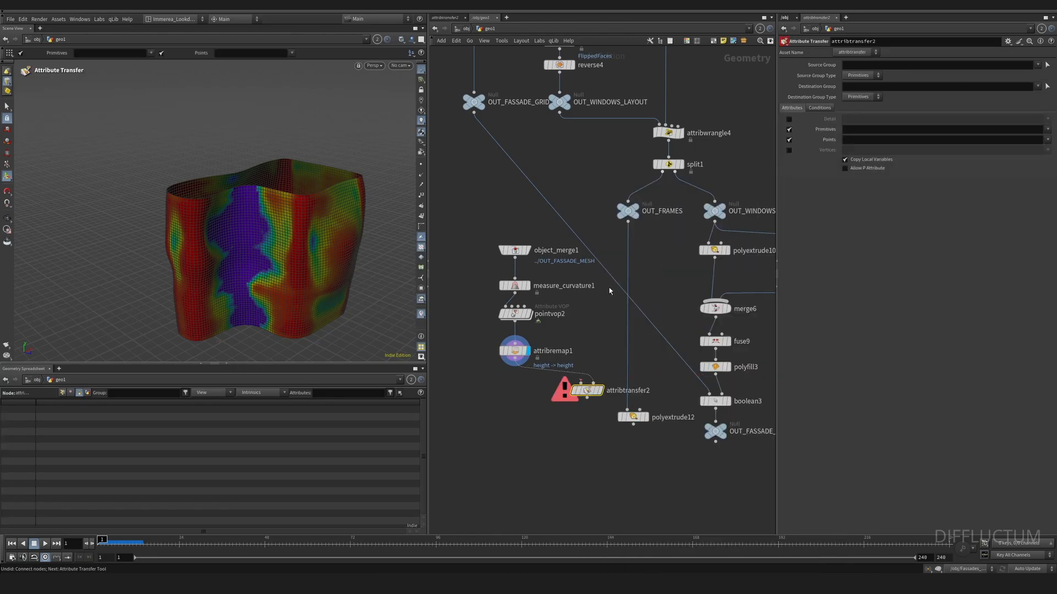
left_click_drag(587, 405, 629, 389)
left_click(628, 222)
left_click(578, 382)
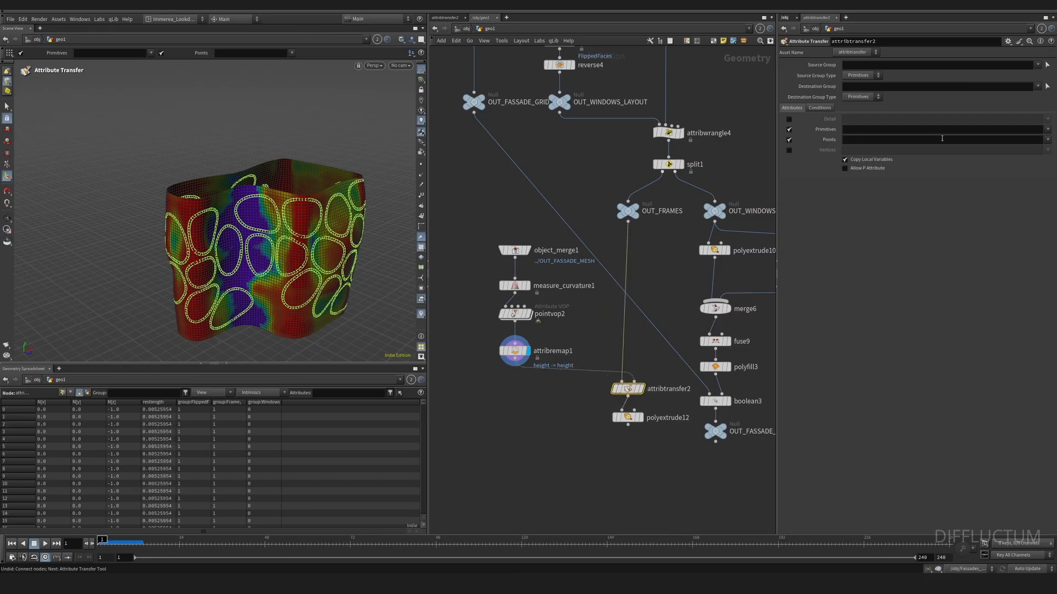
Limit the Attribute Transfer to the height point attribute, disable its primitive attributes and show its transfer conditions
left_click(1047, 140)
left_click(1032, 166)
left_click(814, 131)
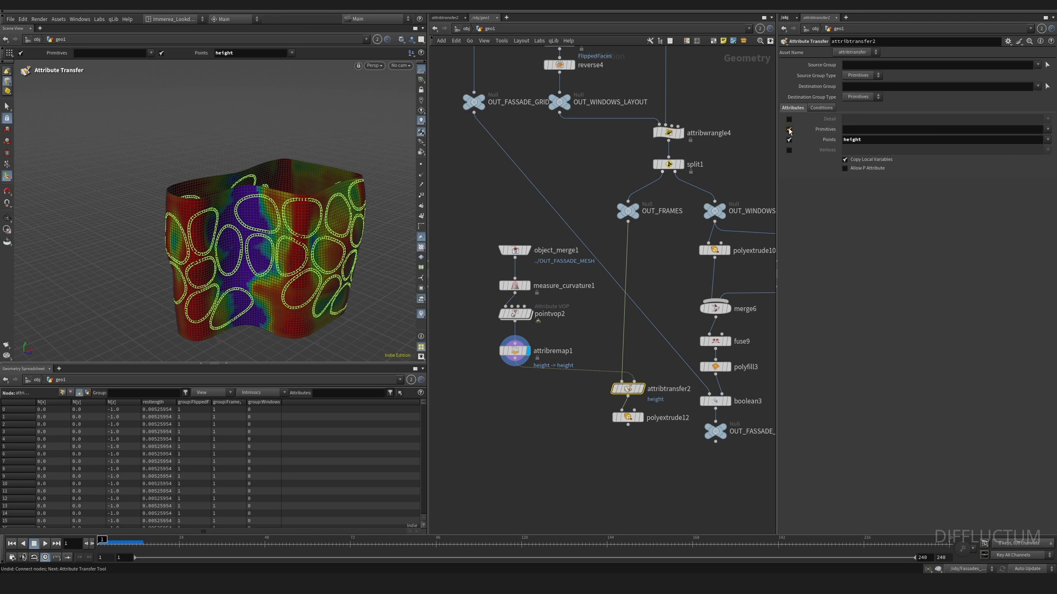
left_click(829, 108)
mouse_move(846, 129)
middle_mouse_down()
mouse_move(898, 121)
mouse_move(848, 126)
middle_mouse_up()
Steepen attribremap1's height ramp by shifting its upper middle point slightly lower in position and its lower middle point down in value
left_click(514, 350)
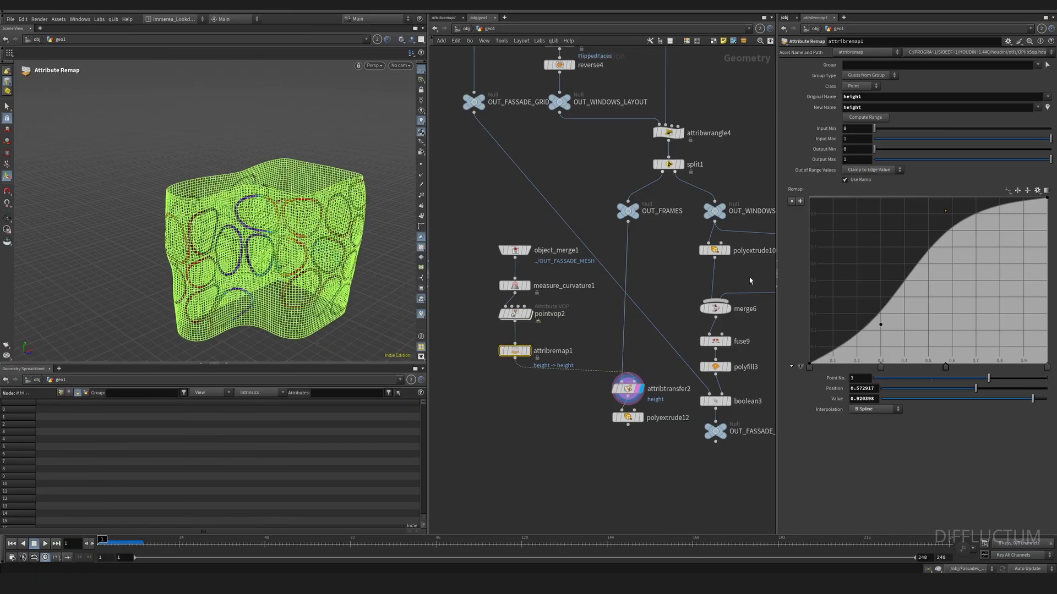
mouse_move(946, 213)
left_mouse_down()
mouse_move(955, 229)
mouse_move(932, 210)
left_mouse_up()
left_click_drag(880, 325, 886, 339)
Display polyextrude12 and inspect the extruded window frames coloured by the height attribute
left_click(632, 418)
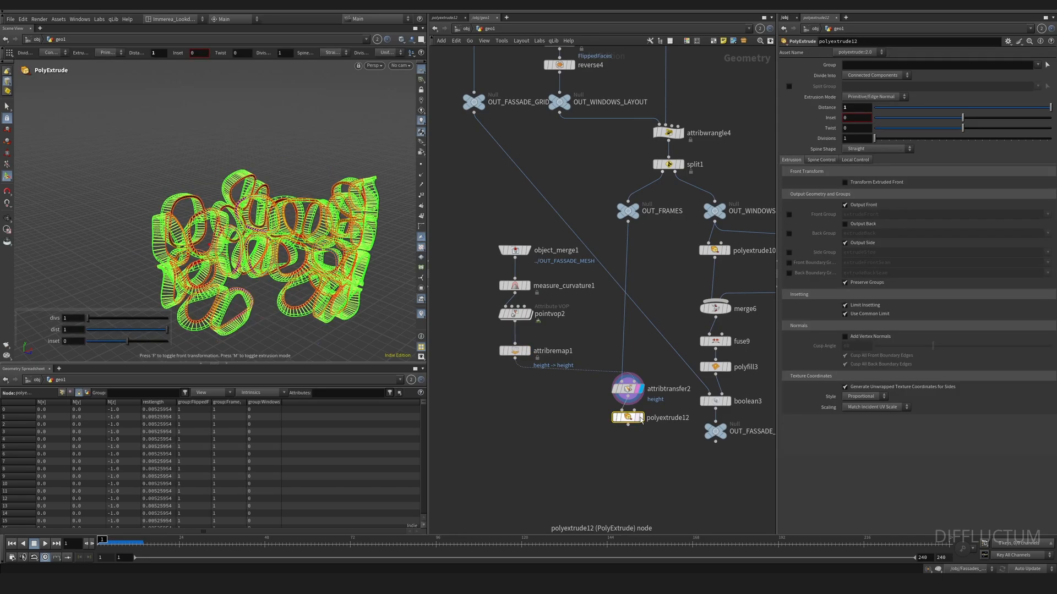
left_click(640, 418)
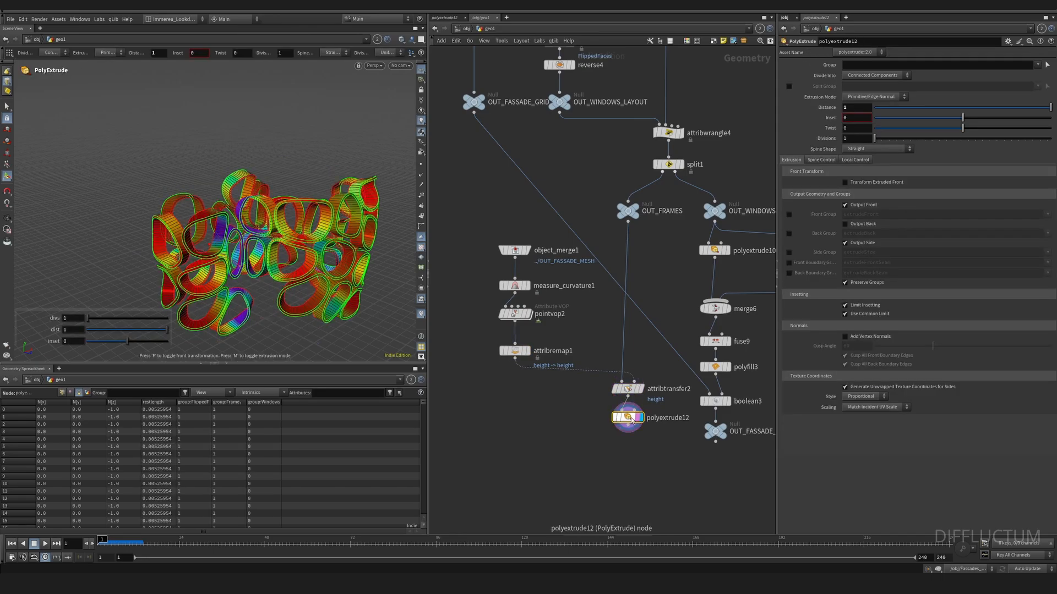
left_click(7, 218)
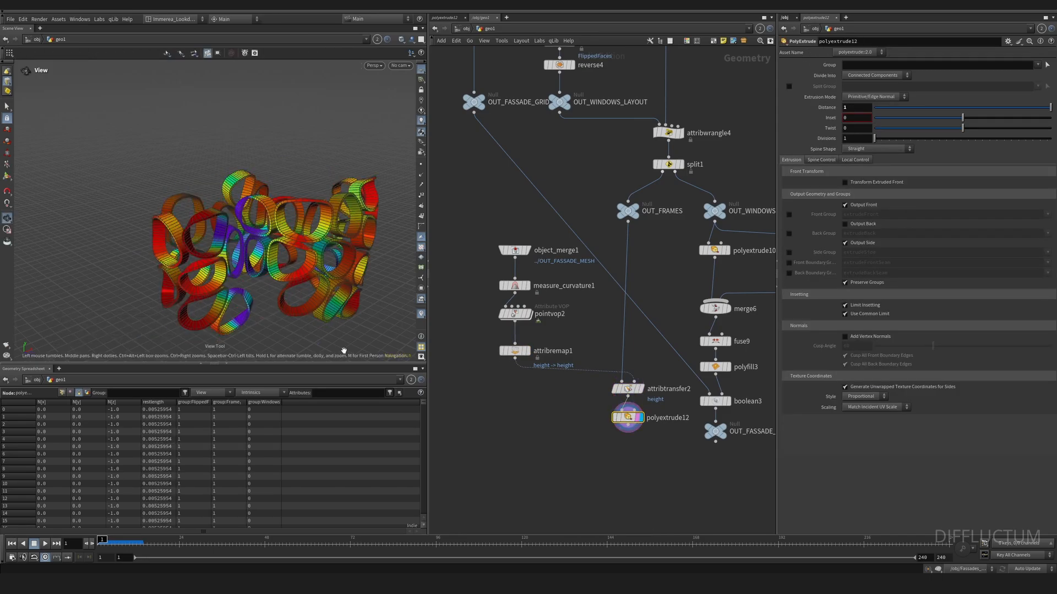
left_click_drag(353, 299, 285, 232)
Insert an Attribute Promote node between attribtransfer2 and polyextrude12
left_click_drag(632, 418, 632, 445)
key("Tab")
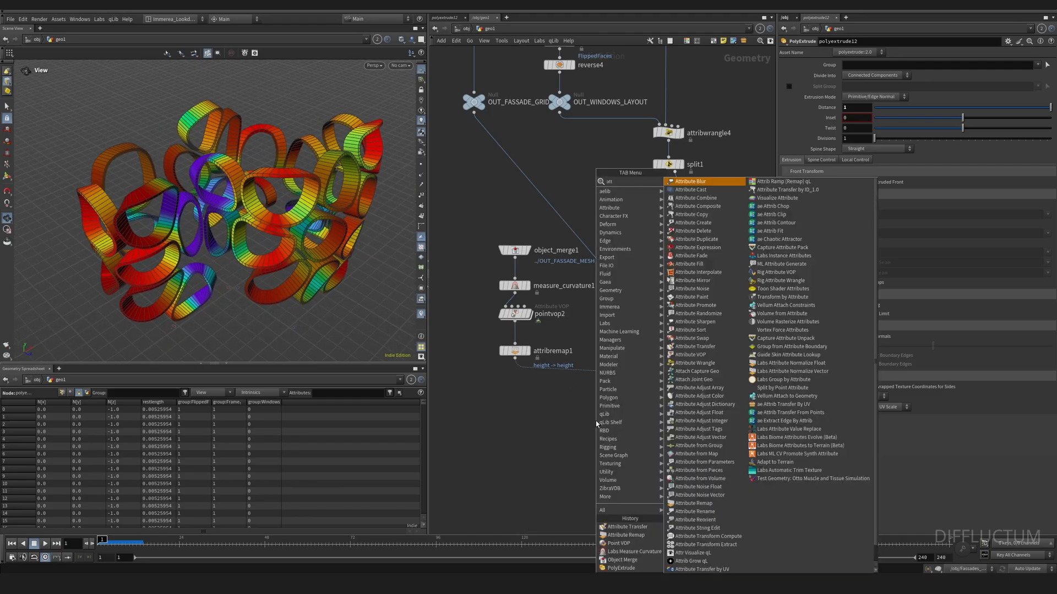
type("attibpro")
key("Return")
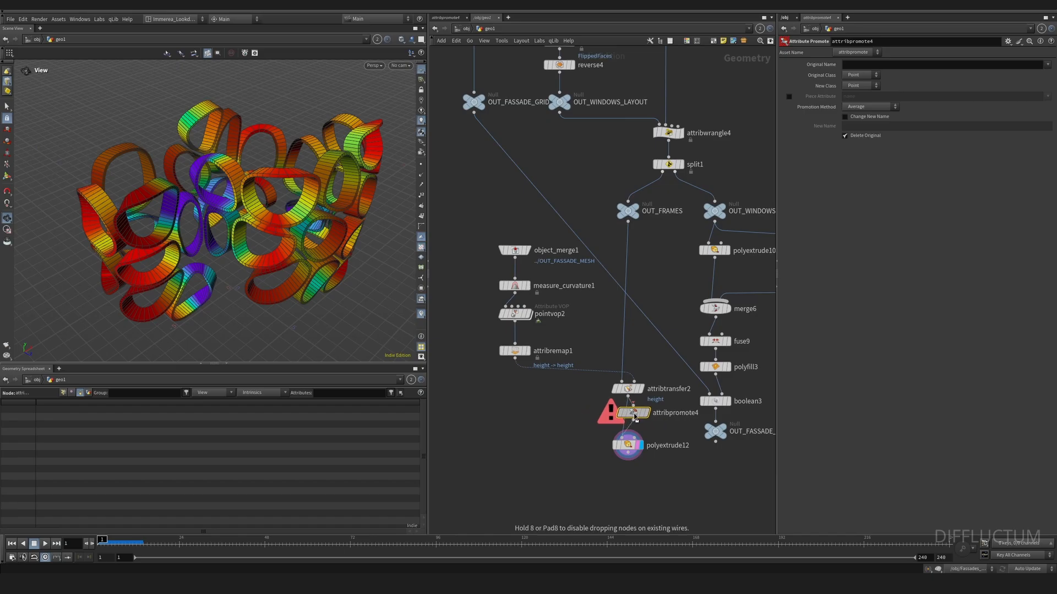
left_click(628, 419)
Promote the height attribute from Point to Primitive class in the Attribute Promote node
left_click(857, 85)
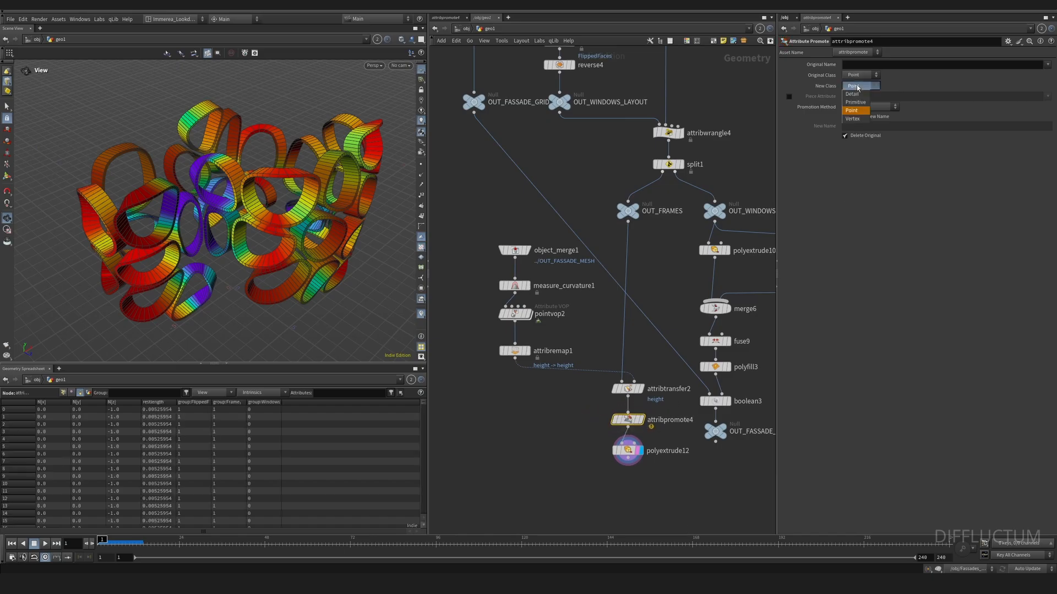
left_click(868, 100)
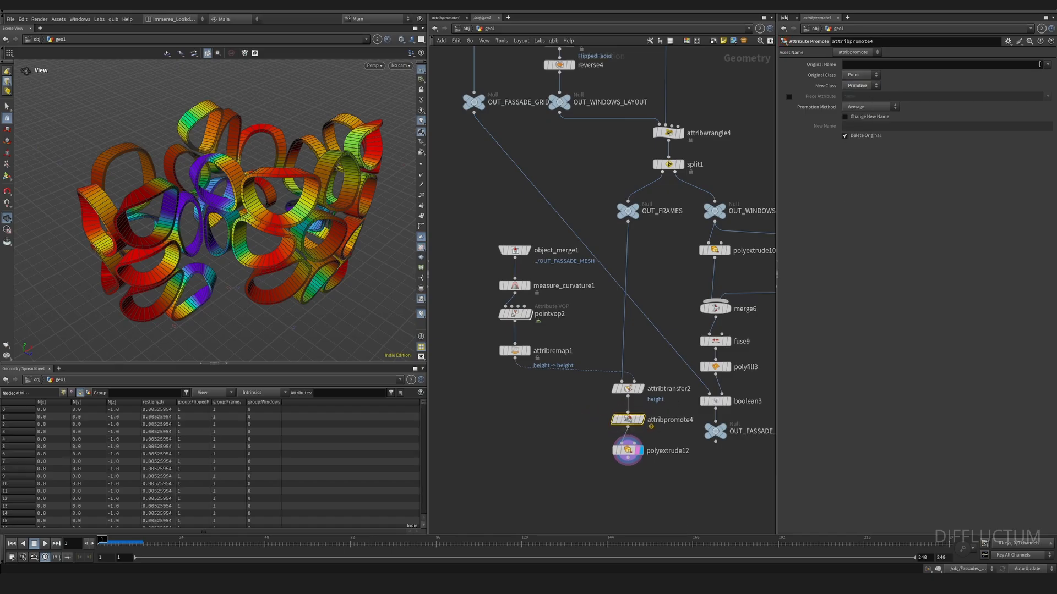
left_click(1047, 65)
left_click(1032, 97)
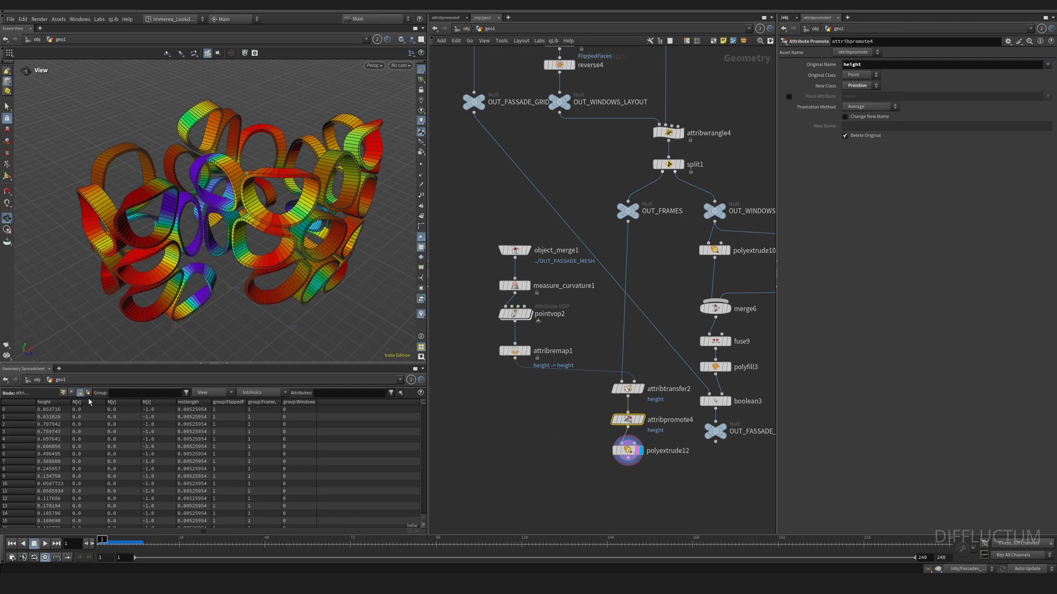
Enable polyextrude12's local Distance Scale and drive it with the height attribute
left_click(628, 450)
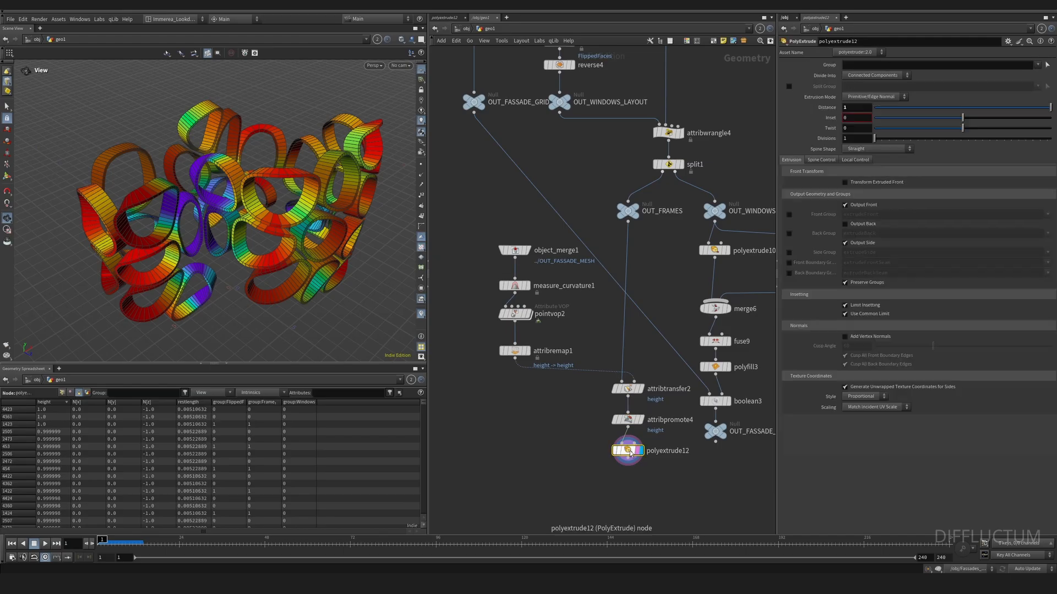
left_click(856, 160)
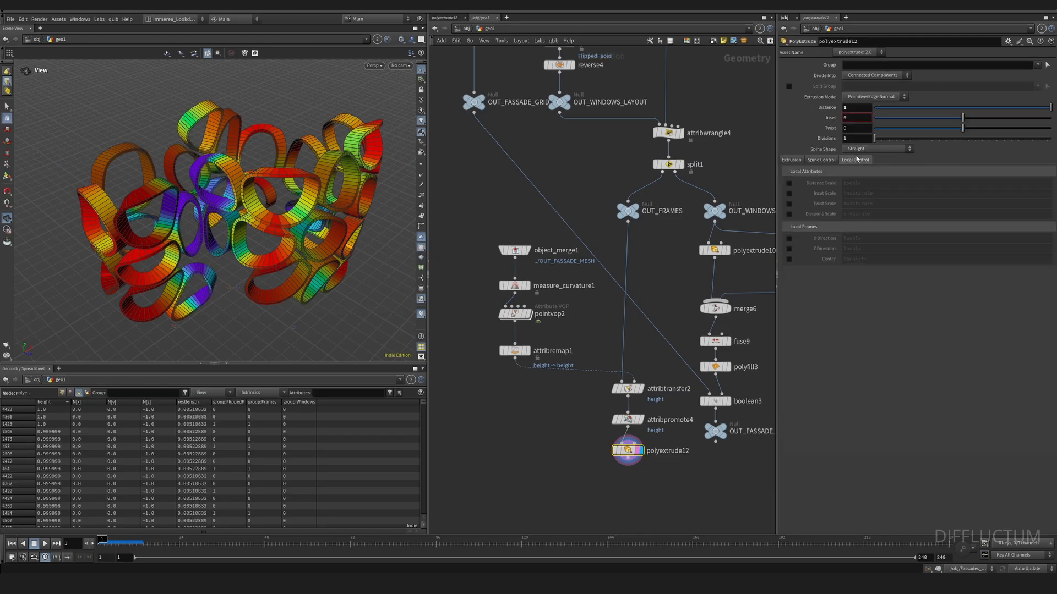
left_click(803, 185)
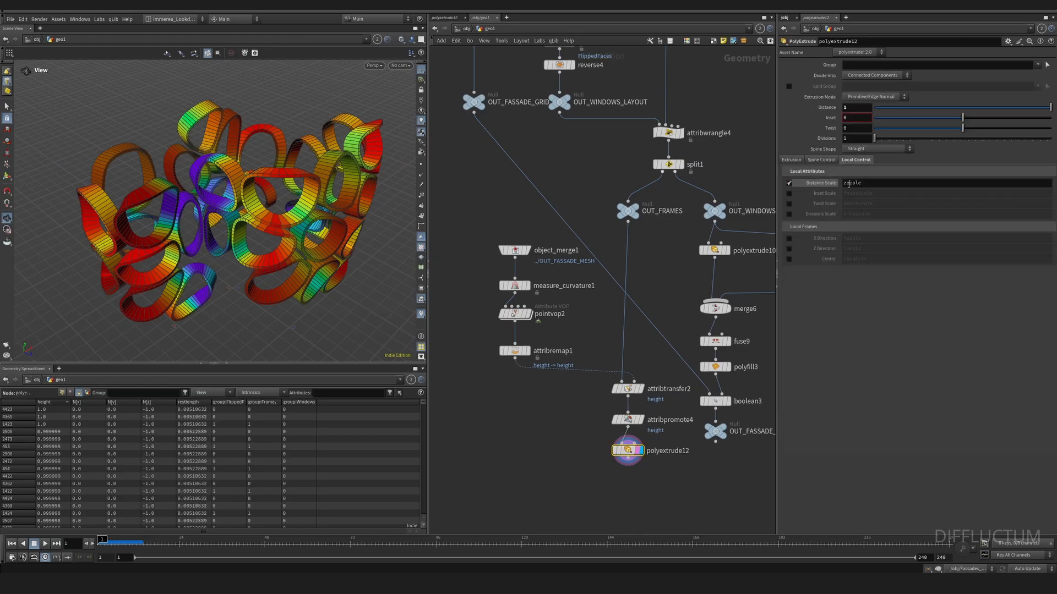
type("hei")
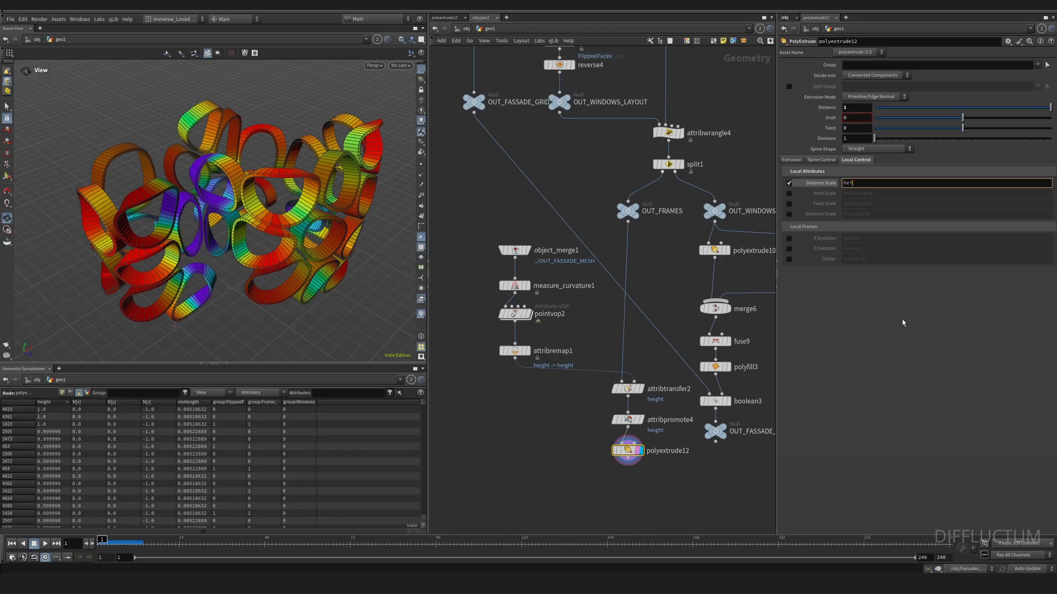
type("ght")
key("Return")
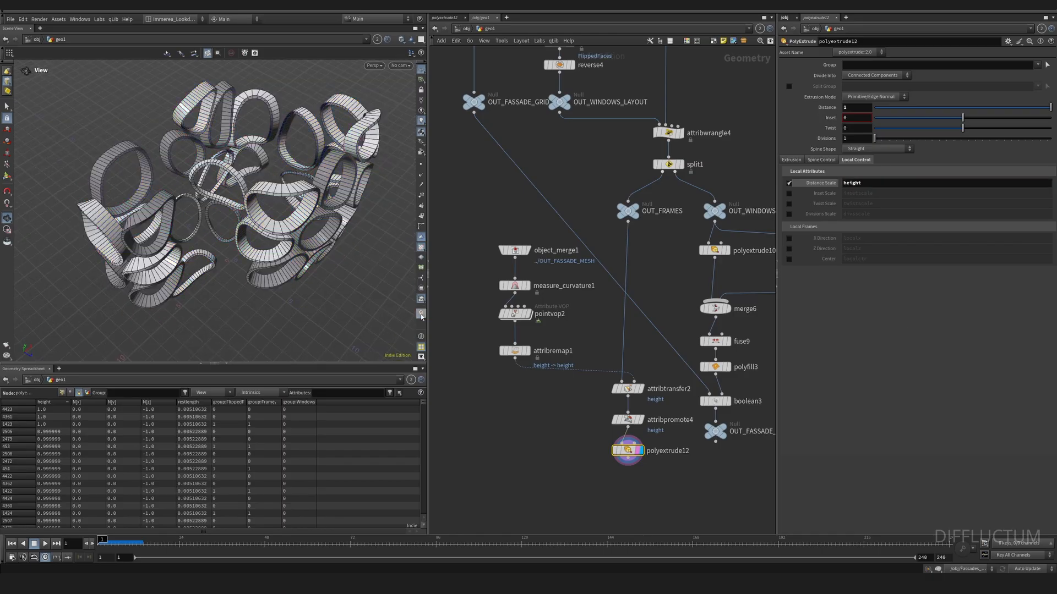
Reshape attribremap1's height ramp and the convexity and concavity remap ramps of measure_curvature1 to tune the frame depths
left_click(521, 353)
left_click_drag(886, 340, 858, 279)
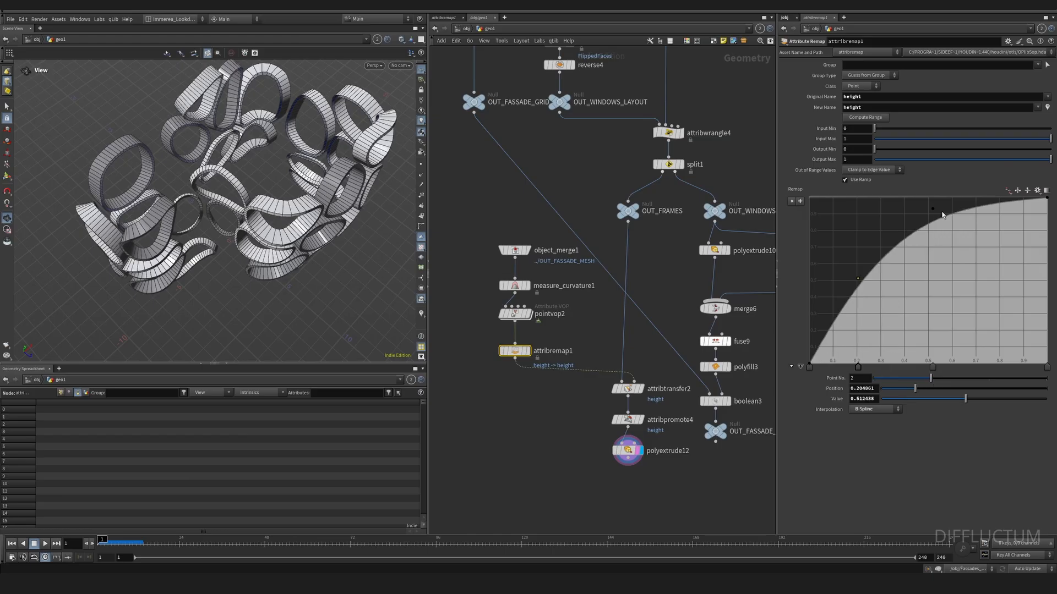
left_click_drag(934, 211, 970, 267)
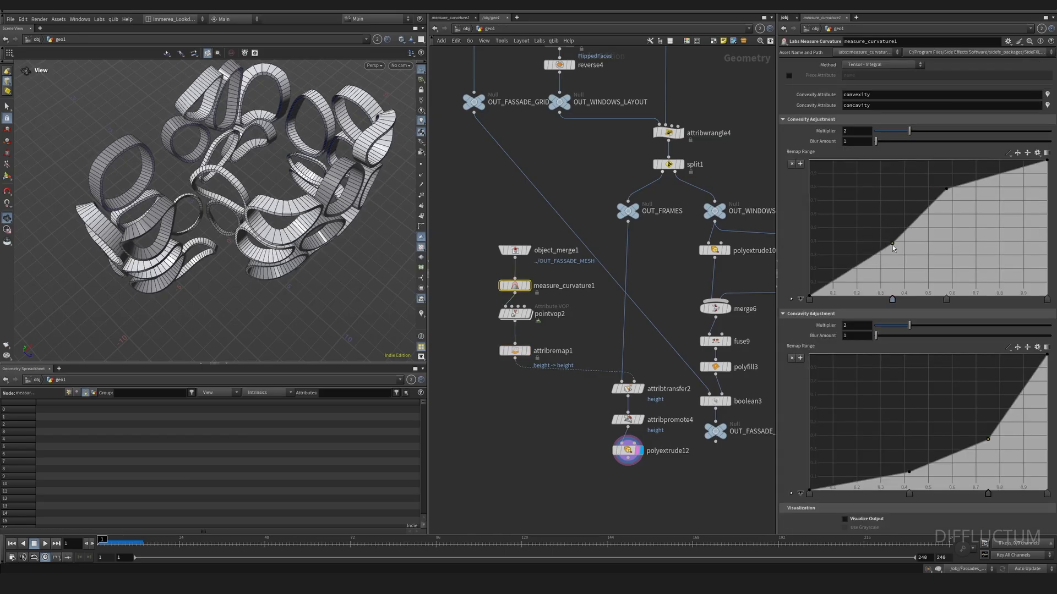
left_click_drag(977, 458, 975, 445)
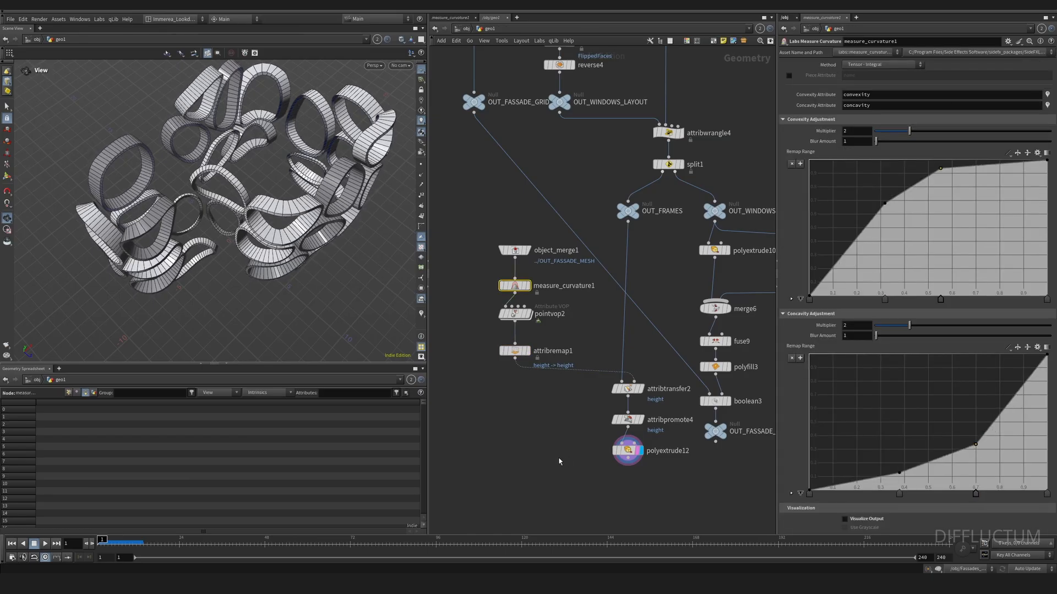
Set polyextrude12's distance to 1.1 and enable Output Back
left_click_drag(640, 461, 640, 452)
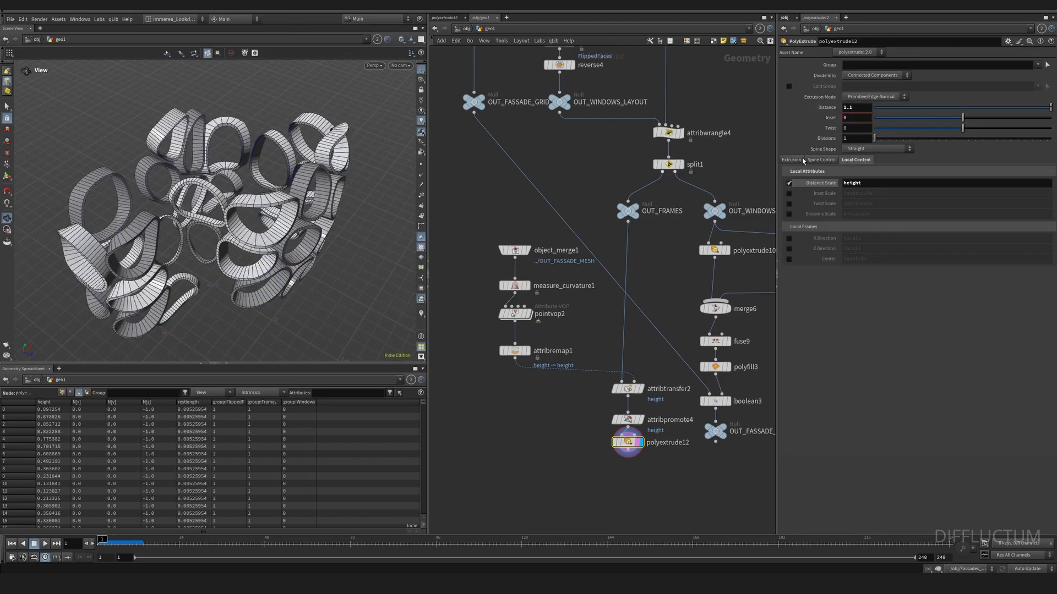
left_click(799, 160)
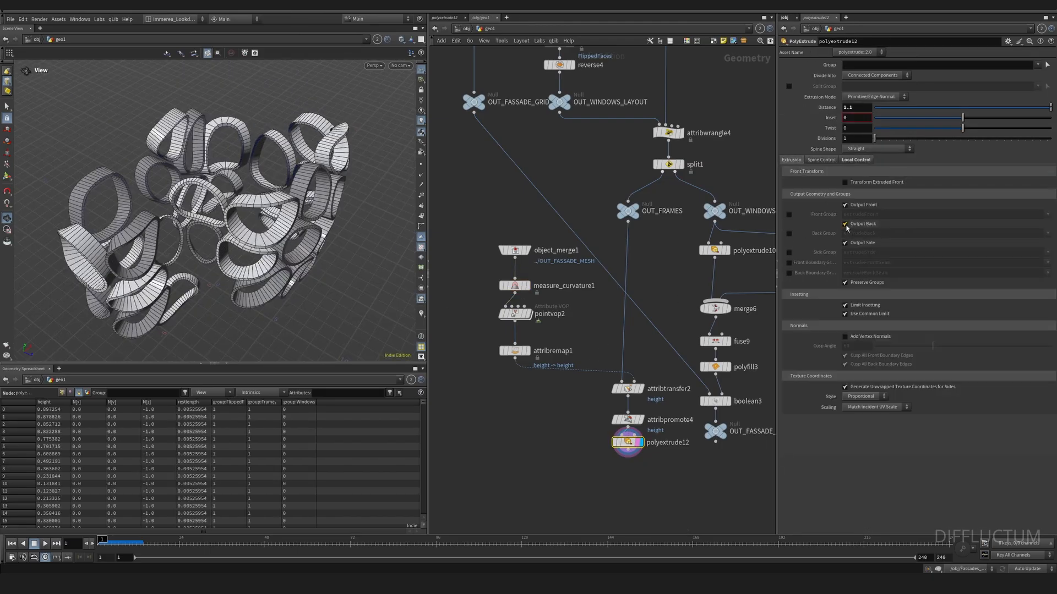
left_click(845, 224)
Add a Normal node after polyextrude12 and display its result
key("Tab")
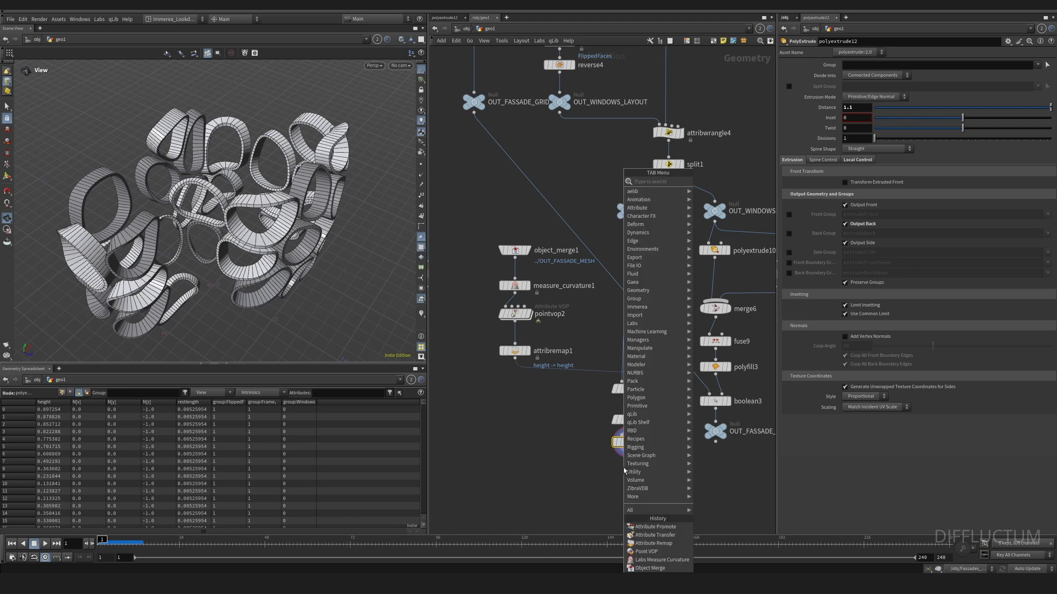
type("norma")
key("Return")
left_click(630, 478)
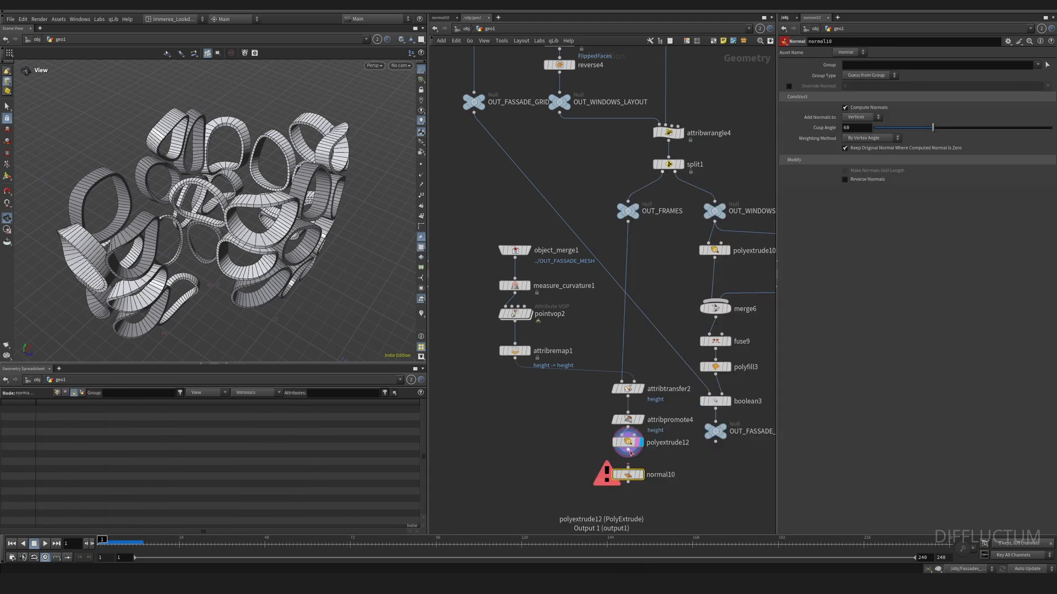
left_click(640, 476)
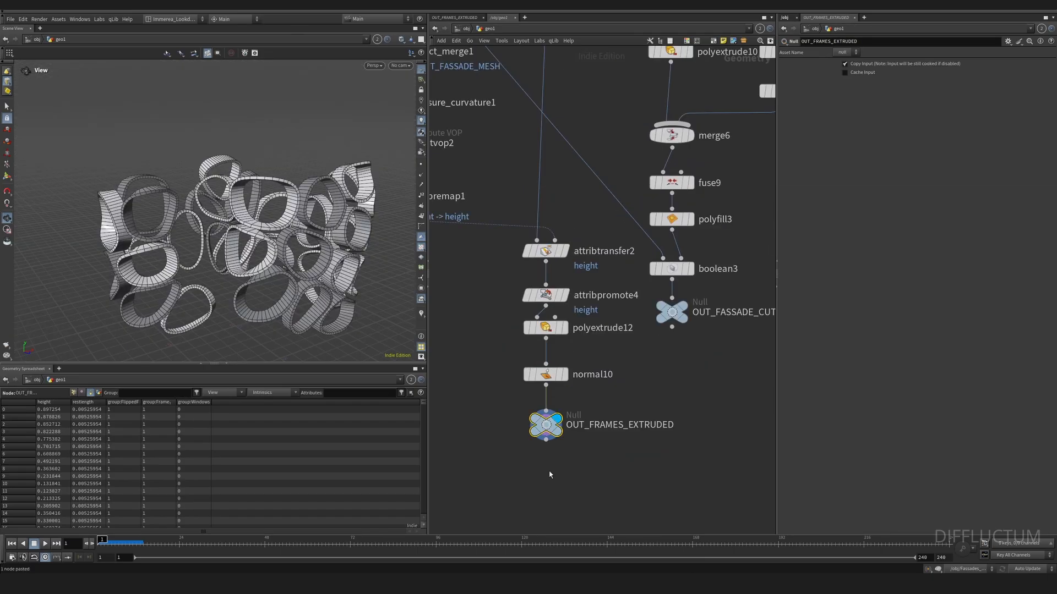
Add a Merge node combining OUT_FRAMES_EXTRUDED with OUT_WINDOWS and display it
key("Tab")
type("mer")
key("Return")
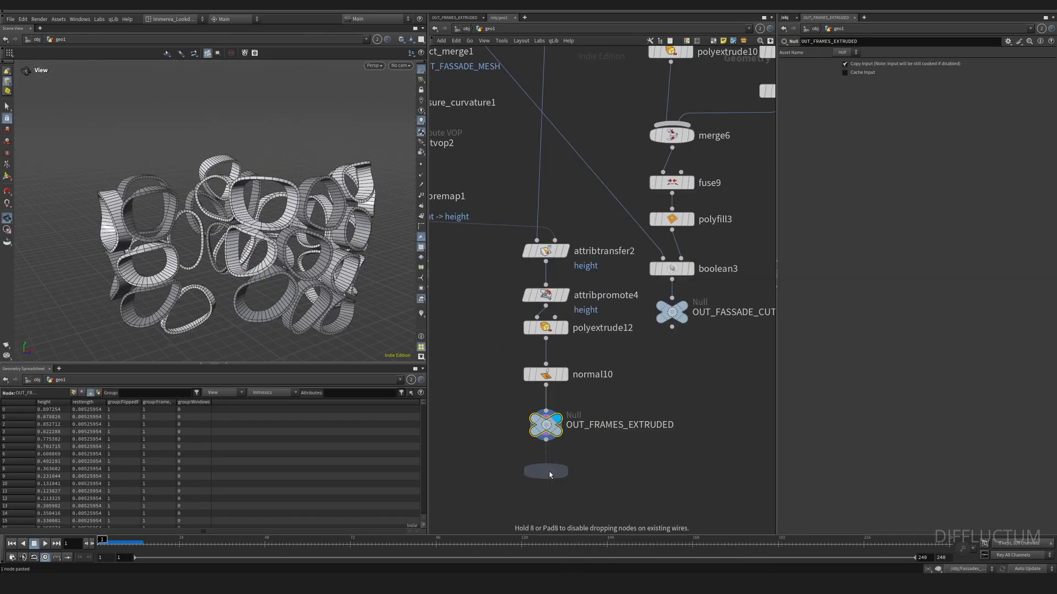
left_click(546, 479)
left_click_drag(549, 444, 546, 471)
key("h")
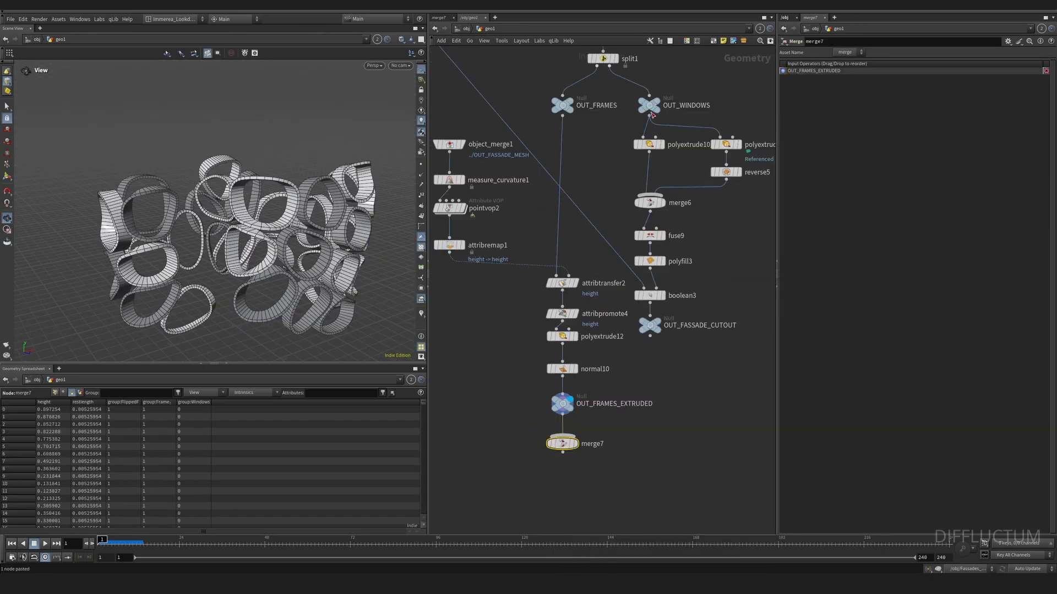
left_click(649, 114)
left_click(562, 436)
left_click(578, 443)
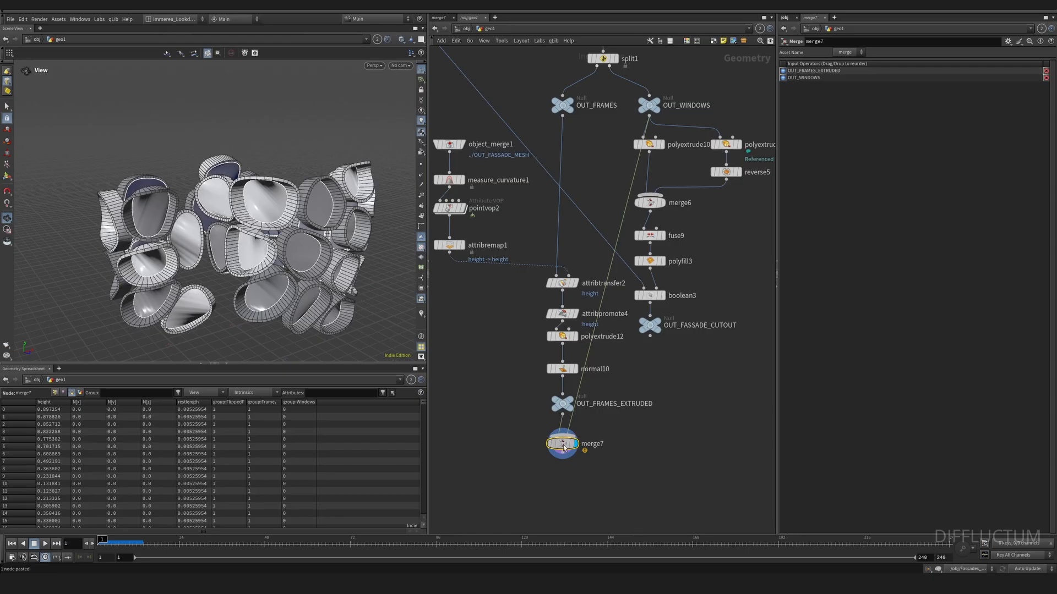
Insert a Normal node between OUT_WINDOWS and merge7 and set it to add normals to Primitives
key("Tab")
type("nor")
key("Return")
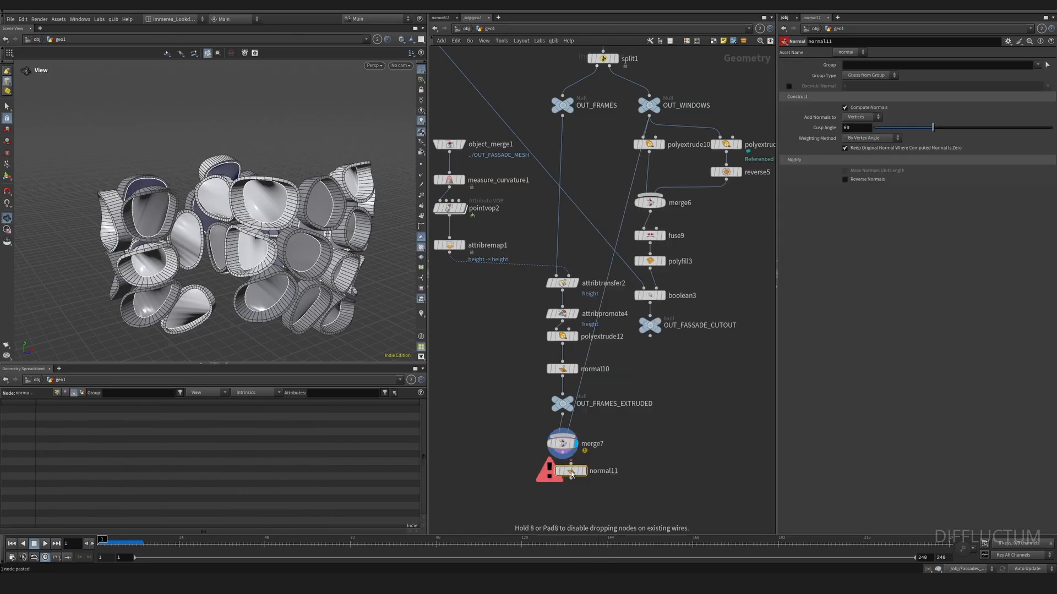
left_click(602, 368)
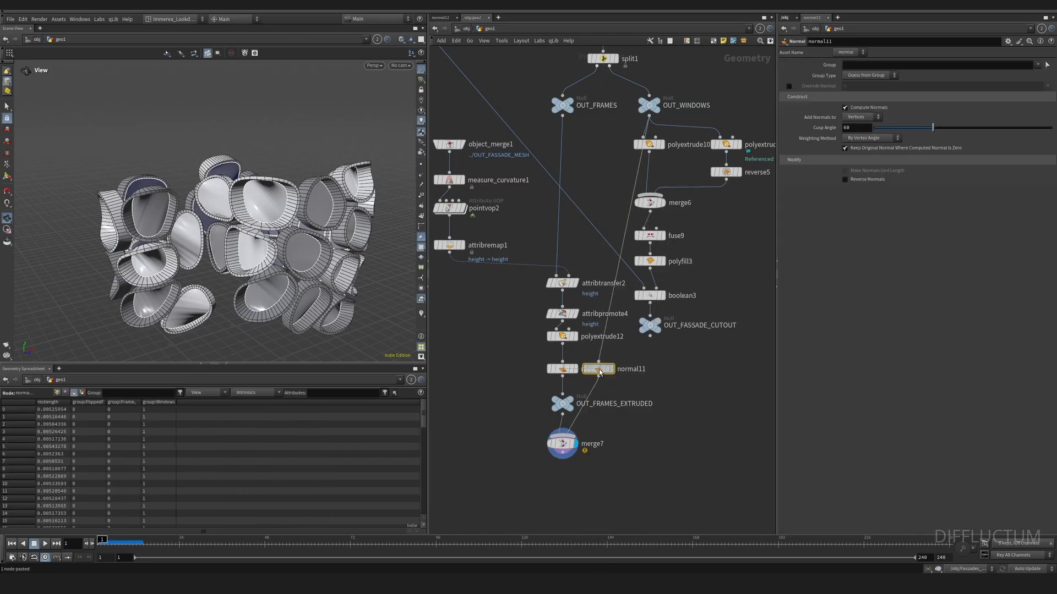
left_click(861, 116)
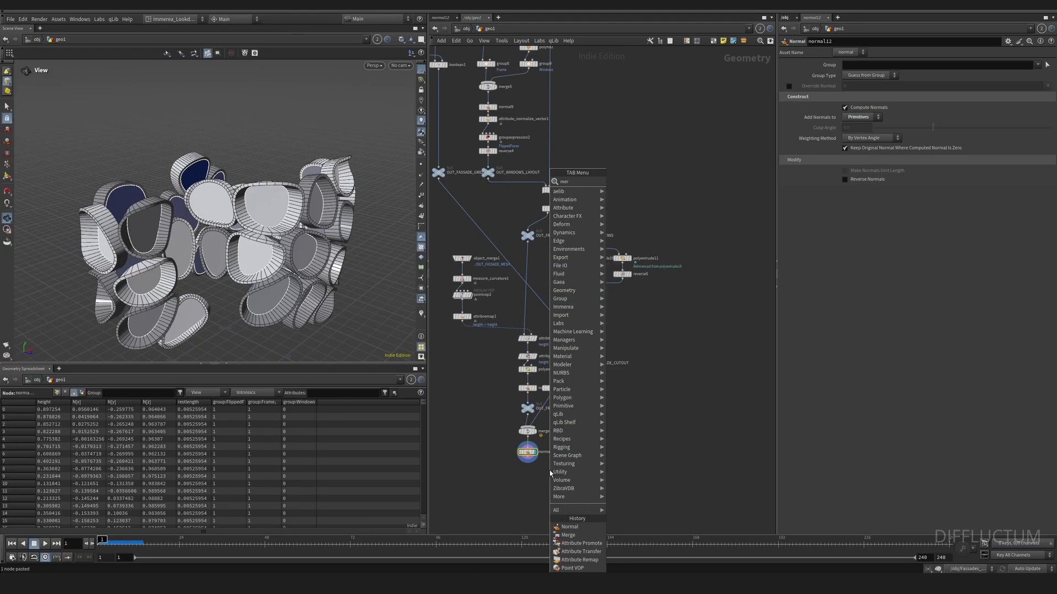
Merge normal12 with OUT_FASSADE_CUTOUT in a new Merge node and display it
key("Return")
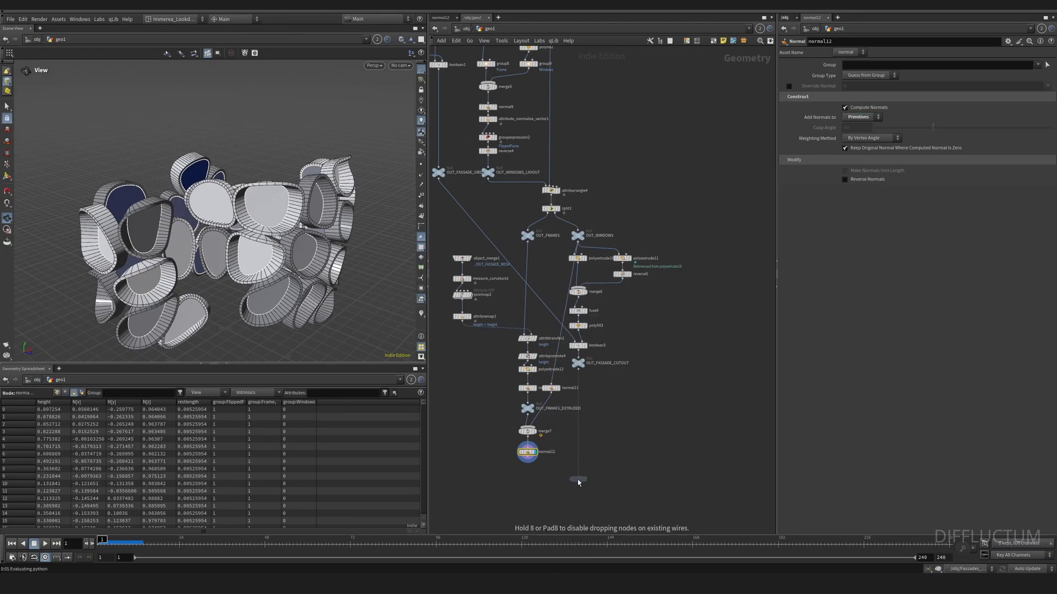
left_click(577, 480)
left_click_drag(596, 380, 596, 485)
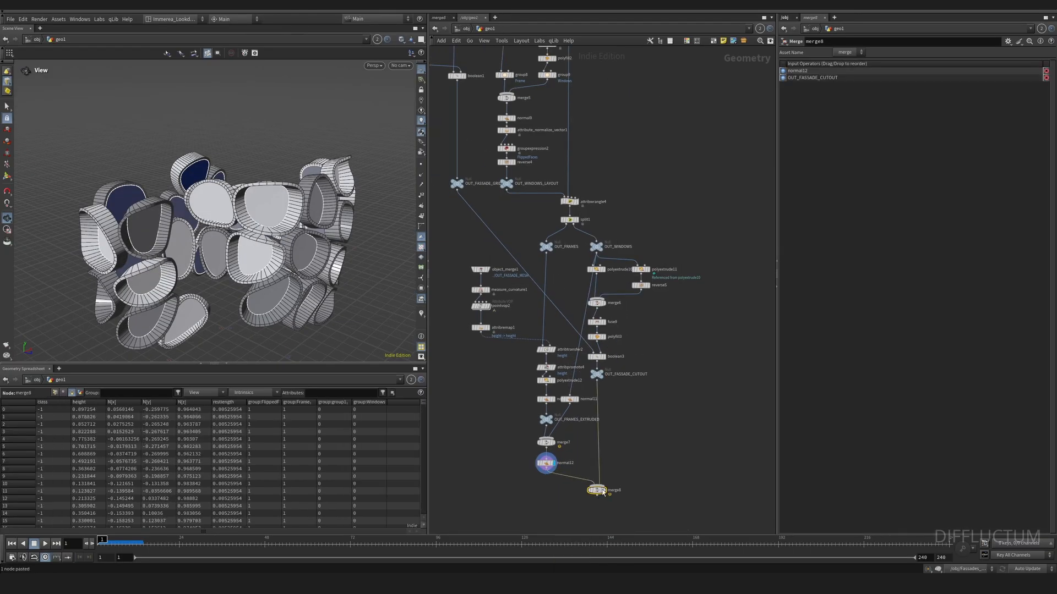
left_click(605, 490)
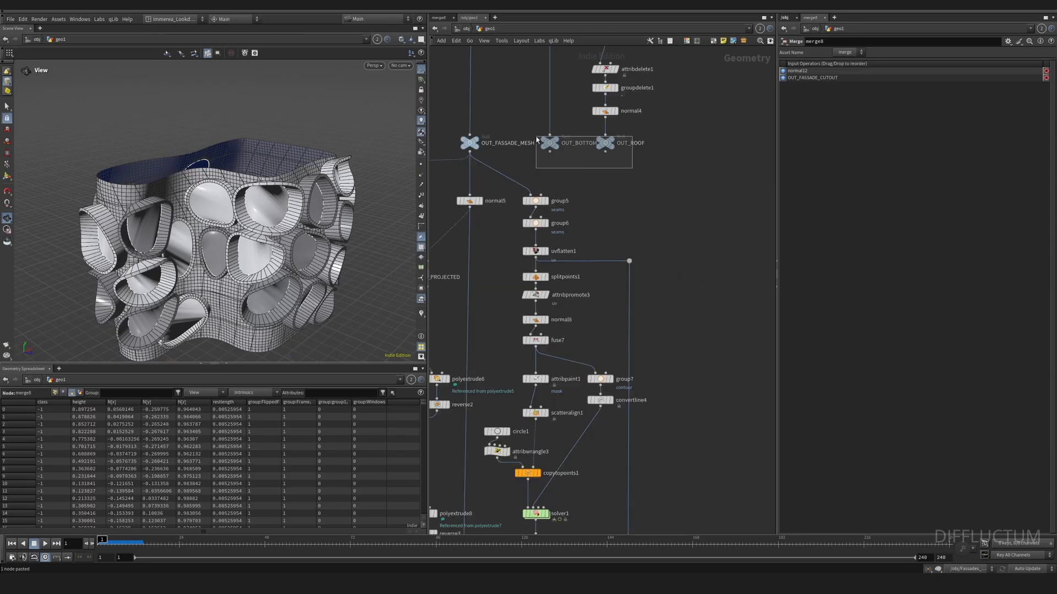
Connect the OUT_BOTTOM and OUT_ROOF nulls to merge8
left_click(609, 147)
scroll(613, 201, "down", 3)
scroll(616, 203, "down", 2)
middle_click_drag(652, 314, 637, 225)
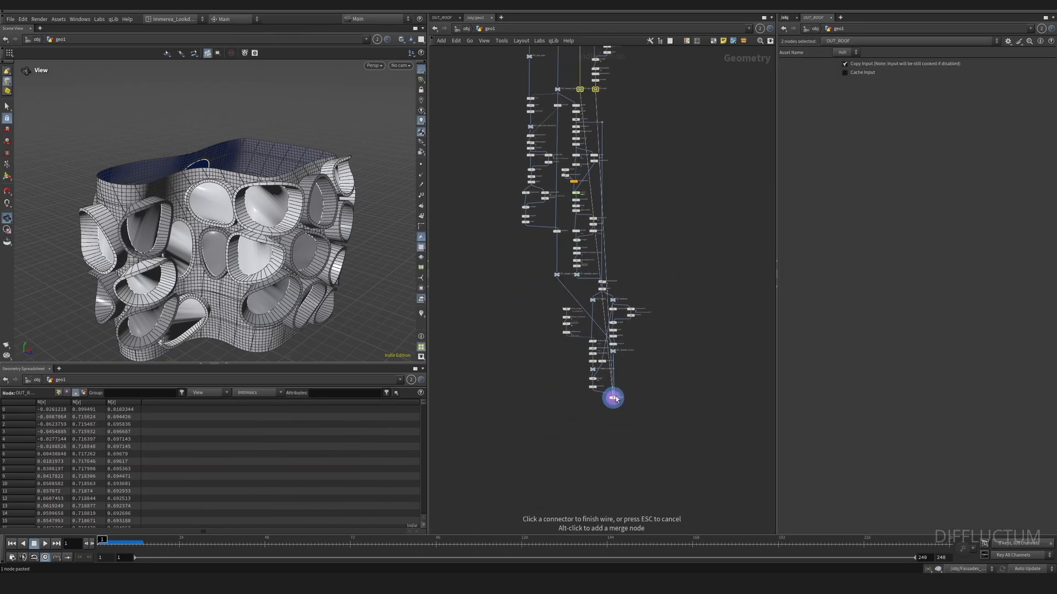
scroll(613, 389, "up", 3)
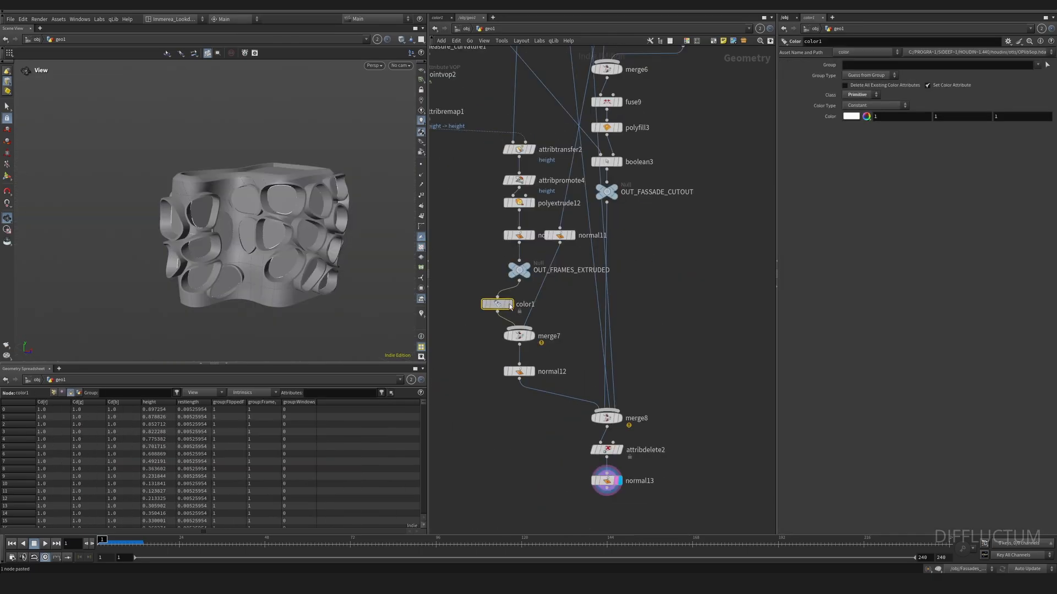
Duplicate color1 onto the wire between normal11 and merge7 and give the windows a muted teal colour
left_click_drag(497, 304, 551, 305, "alt")
left_click(852, 116)
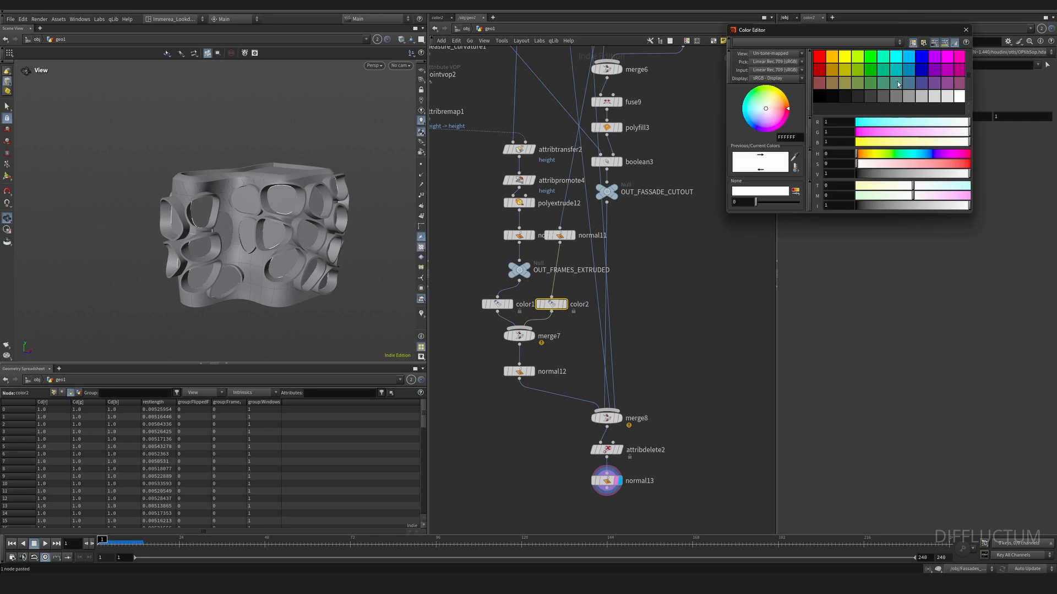
left_click(897, 83)
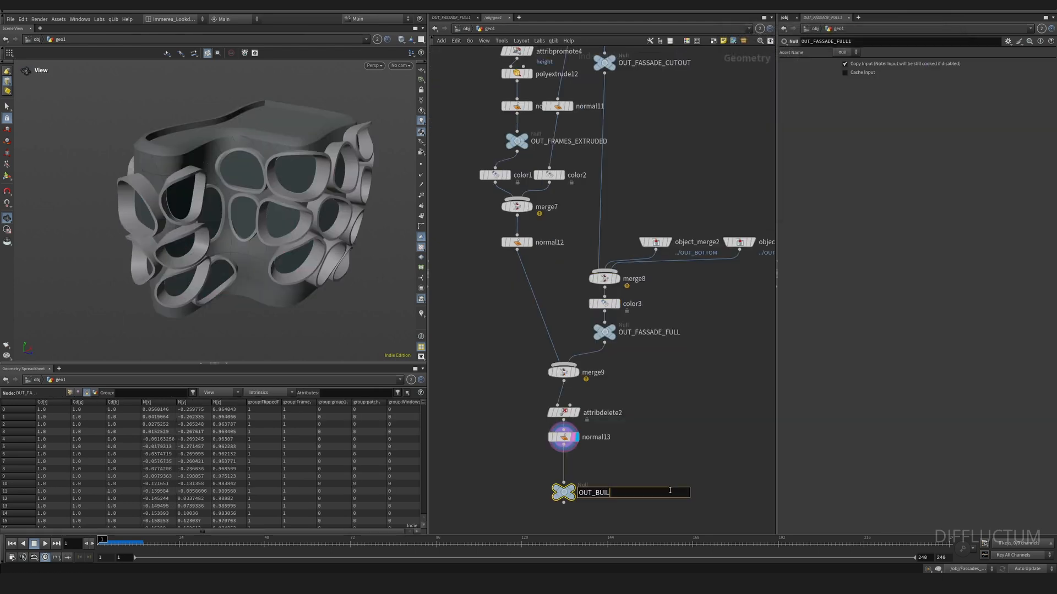
Name the null below normal13 OUT_BUILDING and display it
type("ING")
key("Return")
left_click(576, 494)
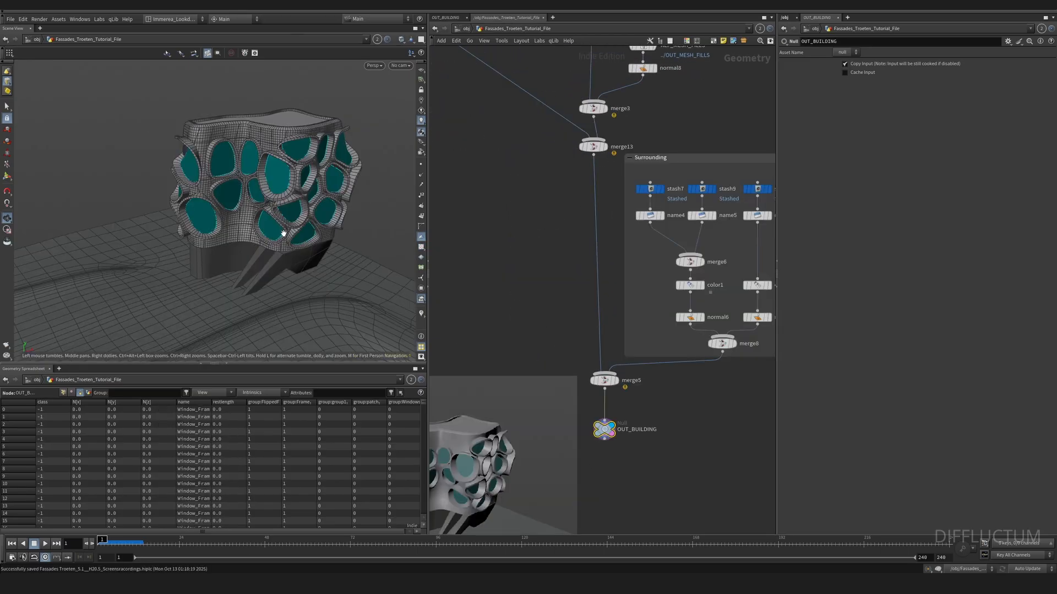
Examine the Surrounding geometry on its own and the complete building with its base and terrain at merge5
left_click(734, 343)
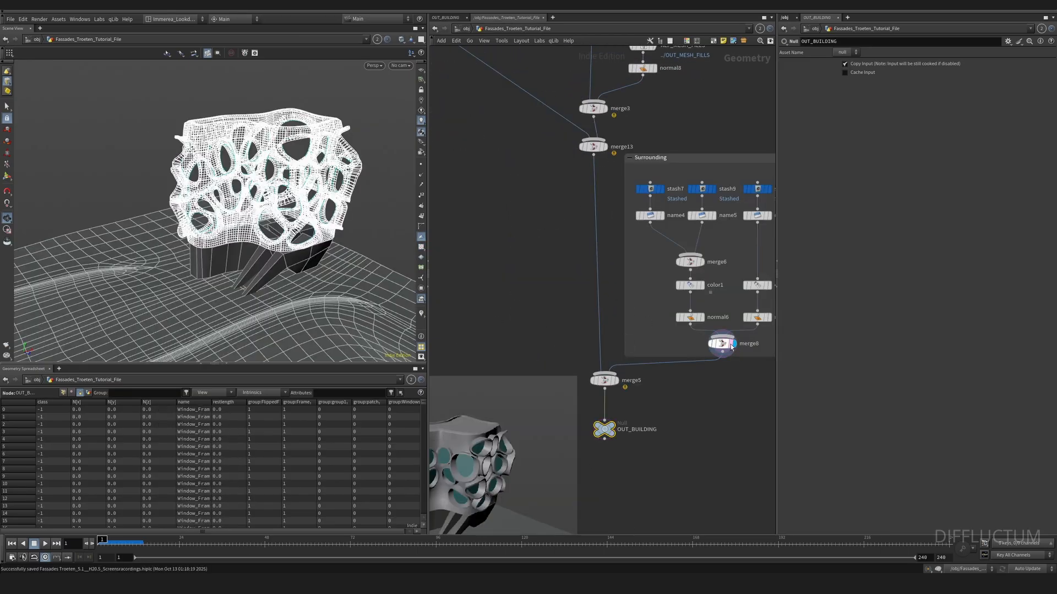
left_click_drag(203, 266, 323, 239)
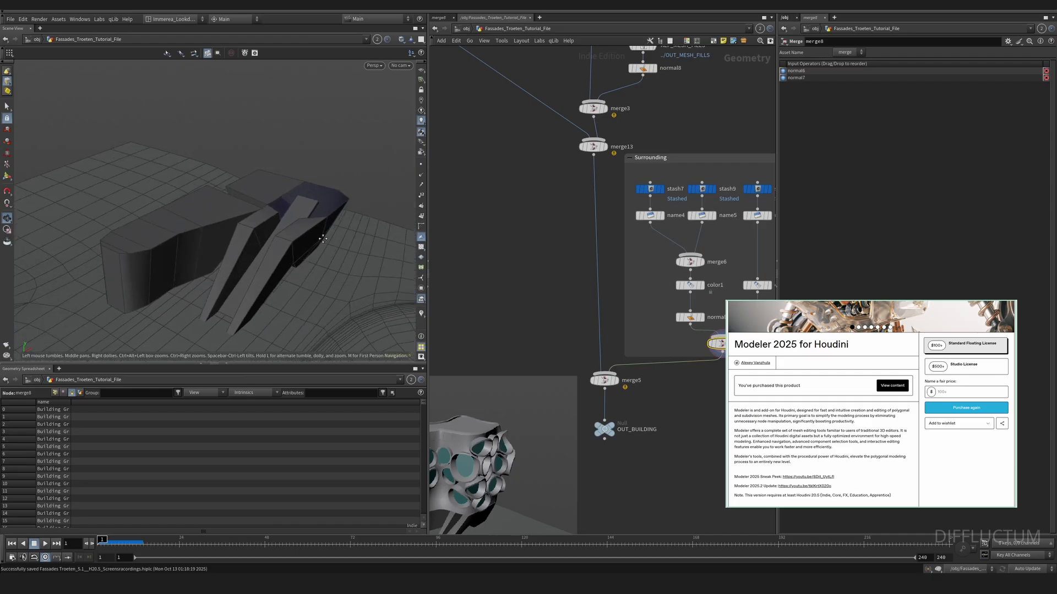
left_click(619, 385)
left_click(615, 384)
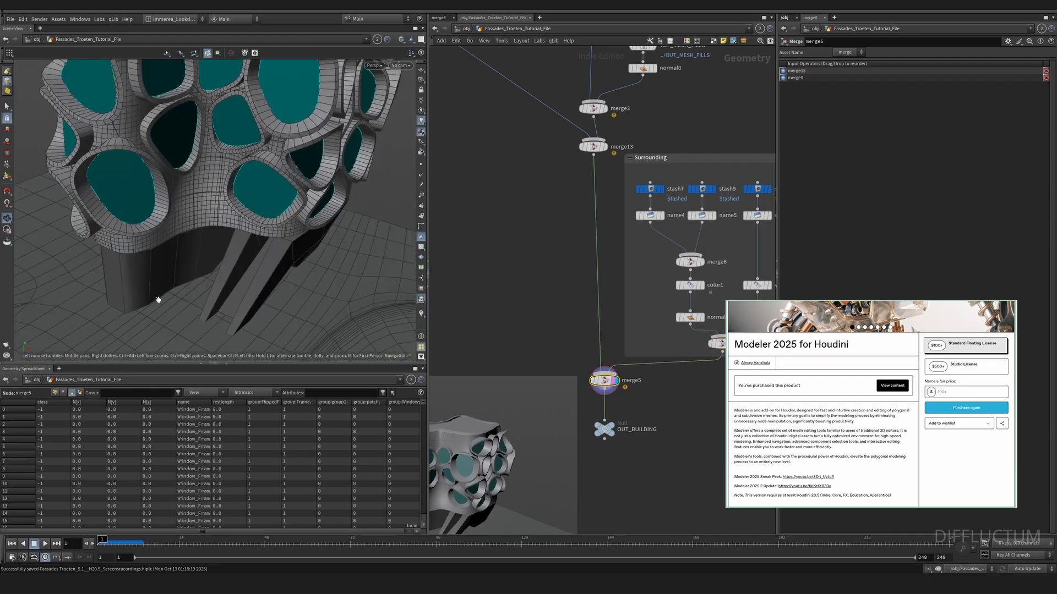
left_click_drag(218, 260, 225, 252)
scroll(224, 252, "down", 5)
middle_click_drag(229, 242, 243, 238)
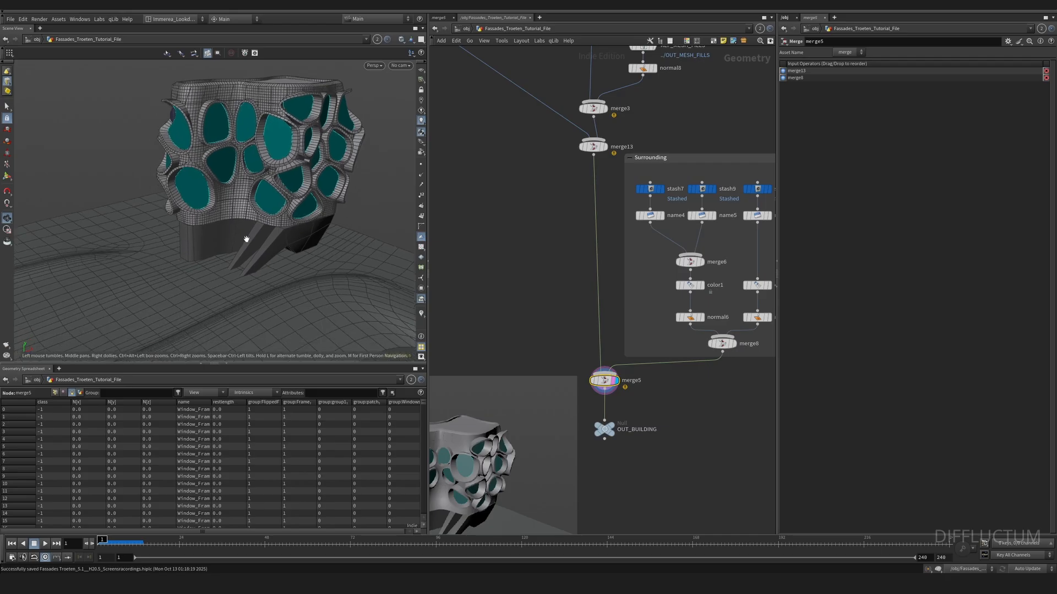
scroll(243, 238, "down", 3)
middle_click_drag(180, 245, 203, 248)
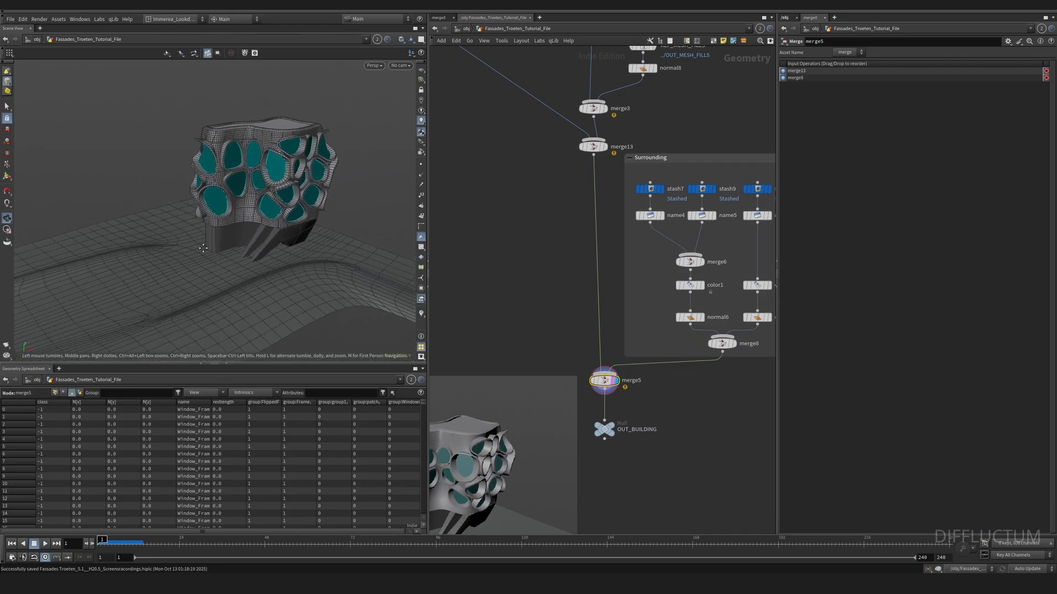